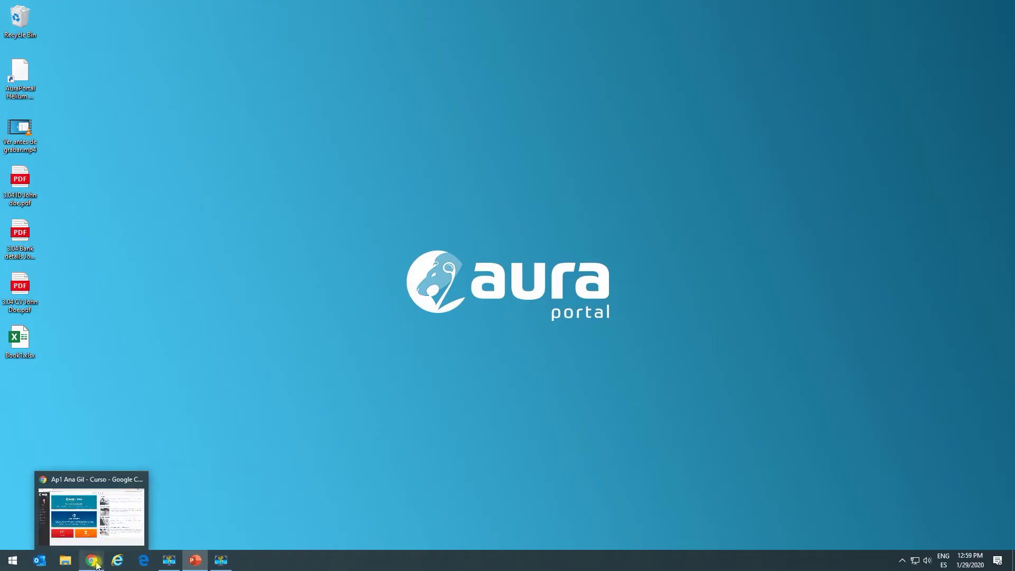
# Restore the Chrome window to show the AuraPortal Neon home page instead of the PowerPoint slide.
pyautogui.click(96, 564)
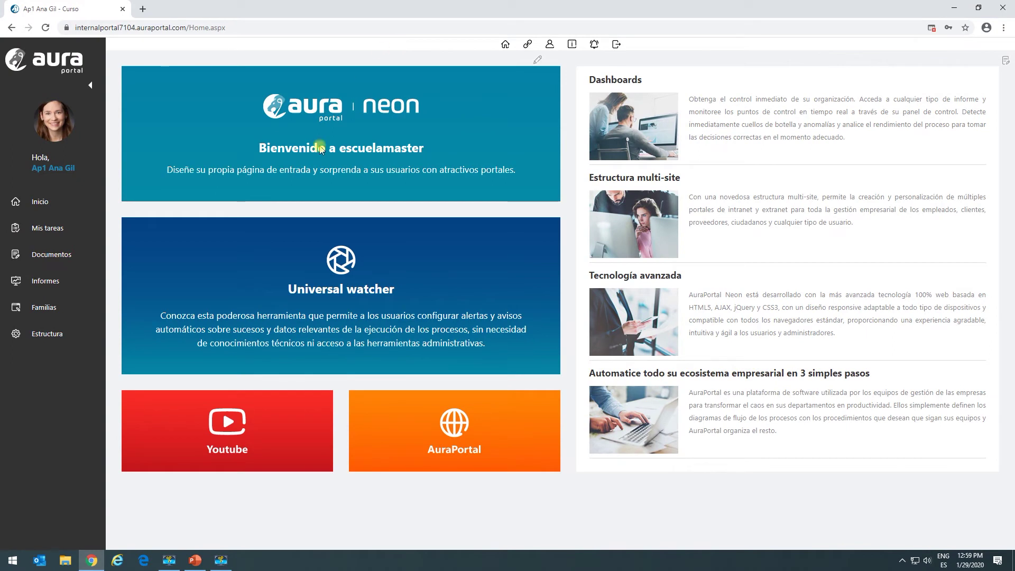
# Open Estructura > Diccionarios > Términos, browse its expanded chapter tree, then collapse General and Curso.
pyautogui.click(46, 334)
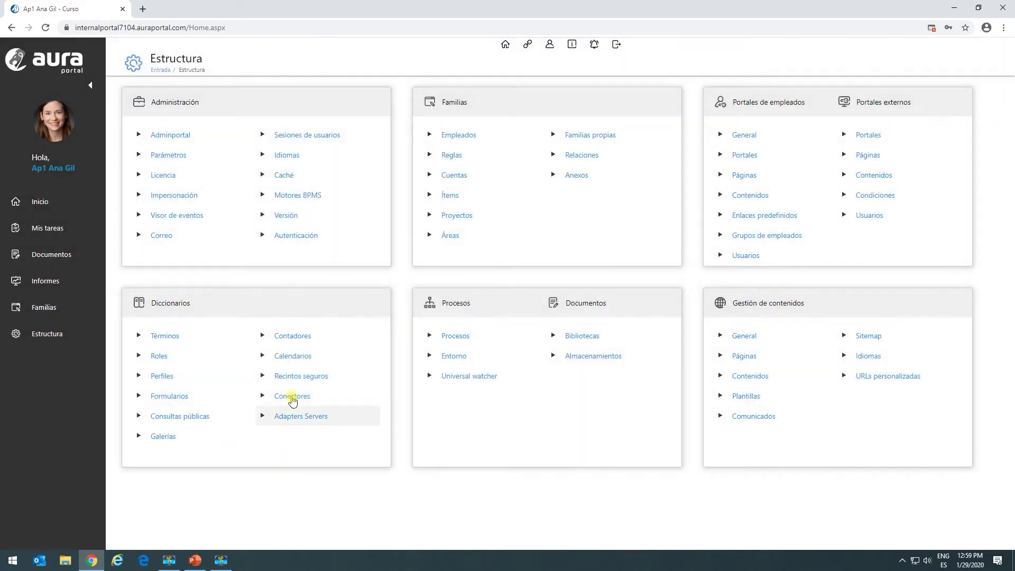
pyautogui.click(156, 335)
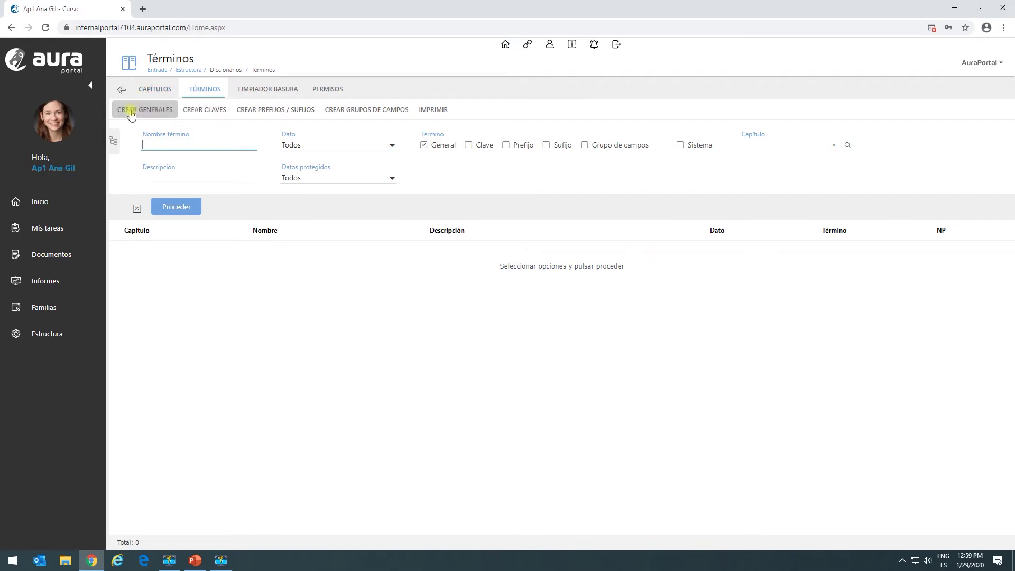
pyautogui.click(113, 141)
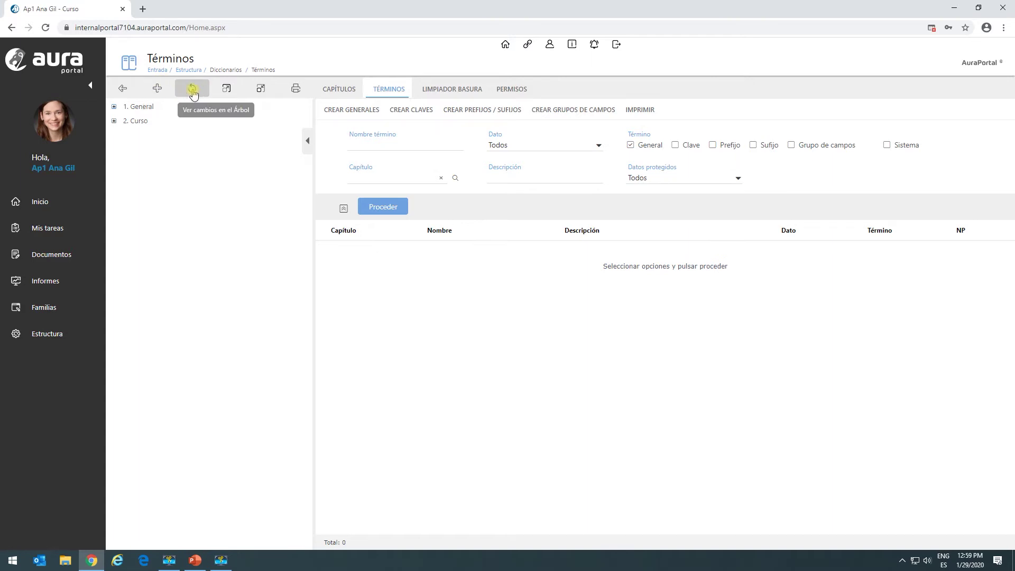
pyautogui.click(226, 89)
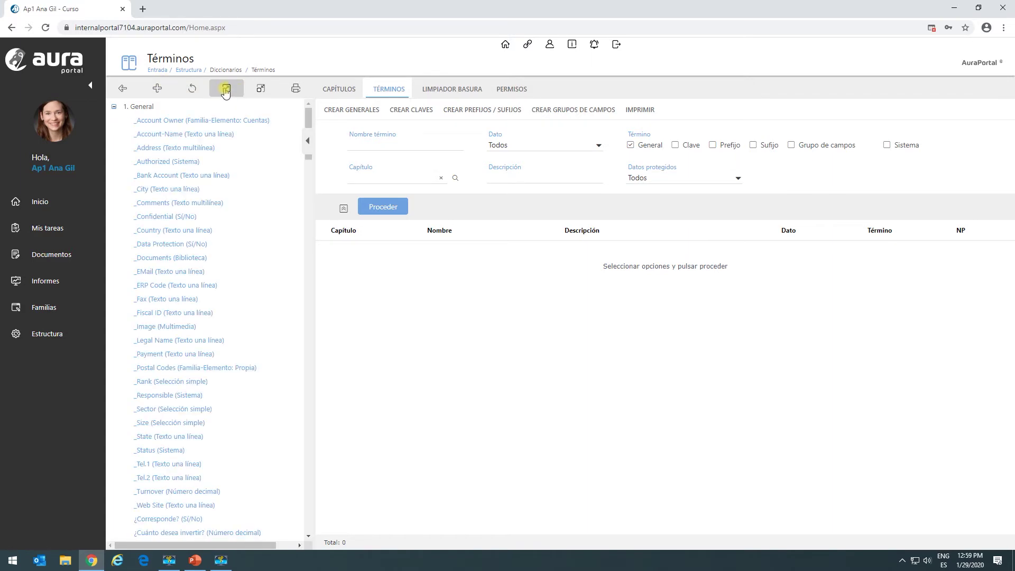
pyautogui.moveTo(310, 120); pyautogui.dragTo(268, 512)
pyautogui.moveTo(271, 477); pyautogui.dragTo(106, 90)
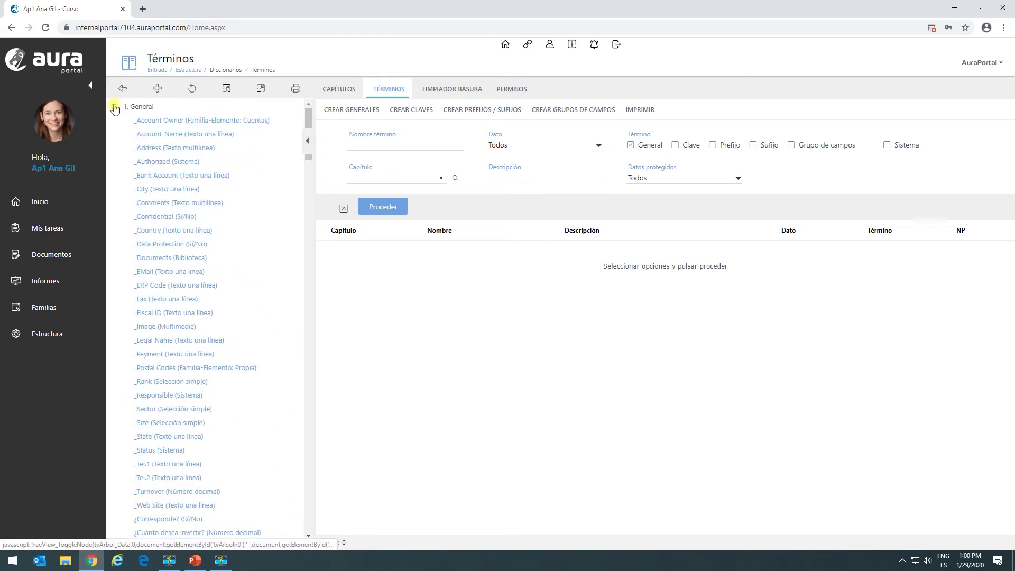
pyautogui.click(114, 108)
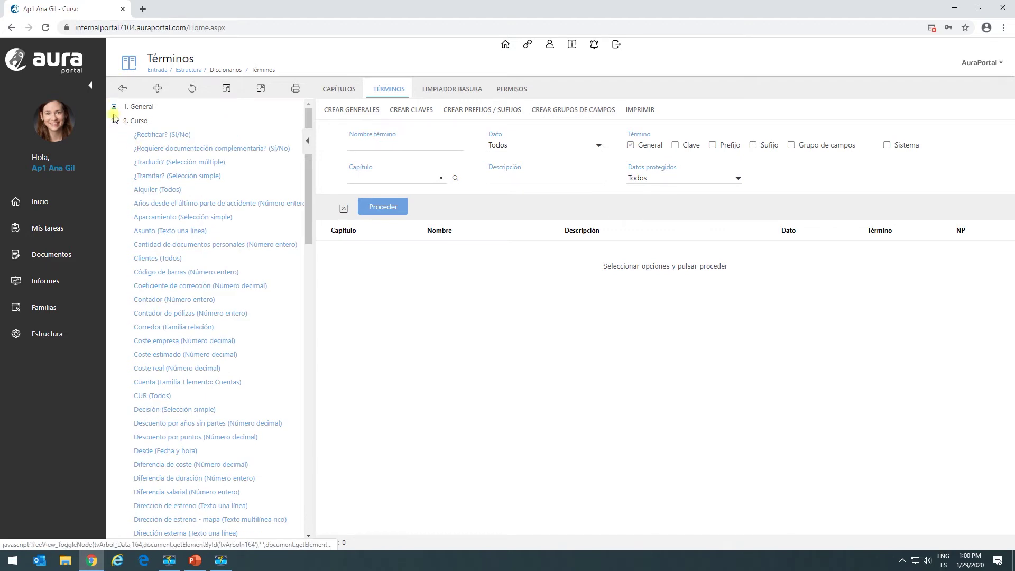
pyautogui.click(113, 121)
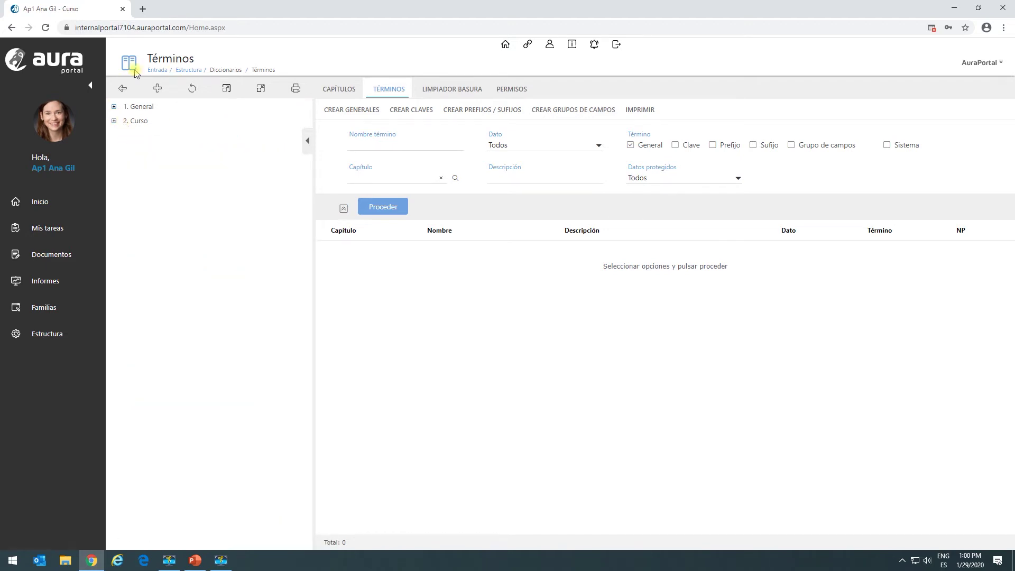
# On the Capítulos tab, create chapter number 3 named Demo and save it.
pyautogui.click(339, 92)
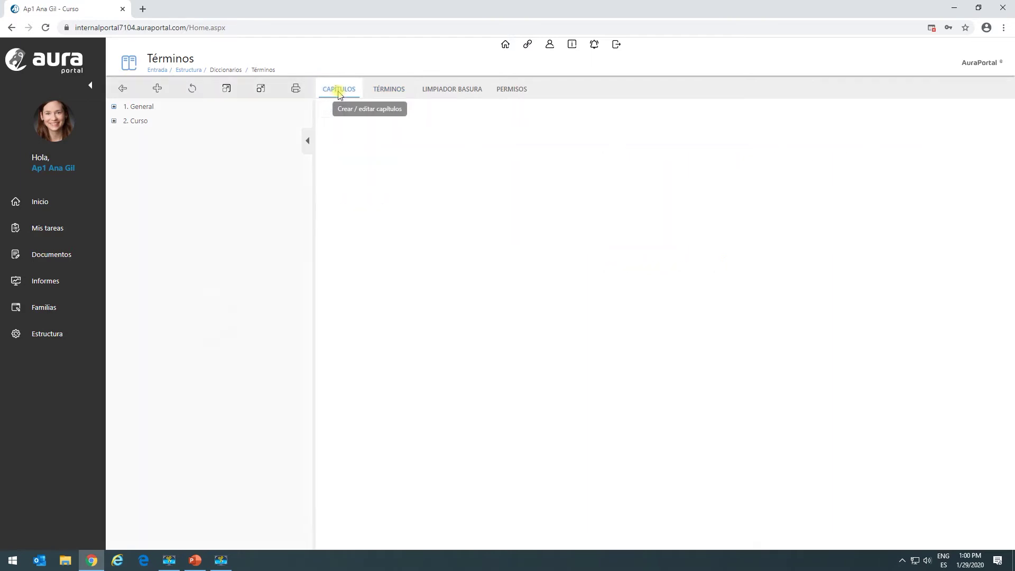
pyautogui.click(344, 174)
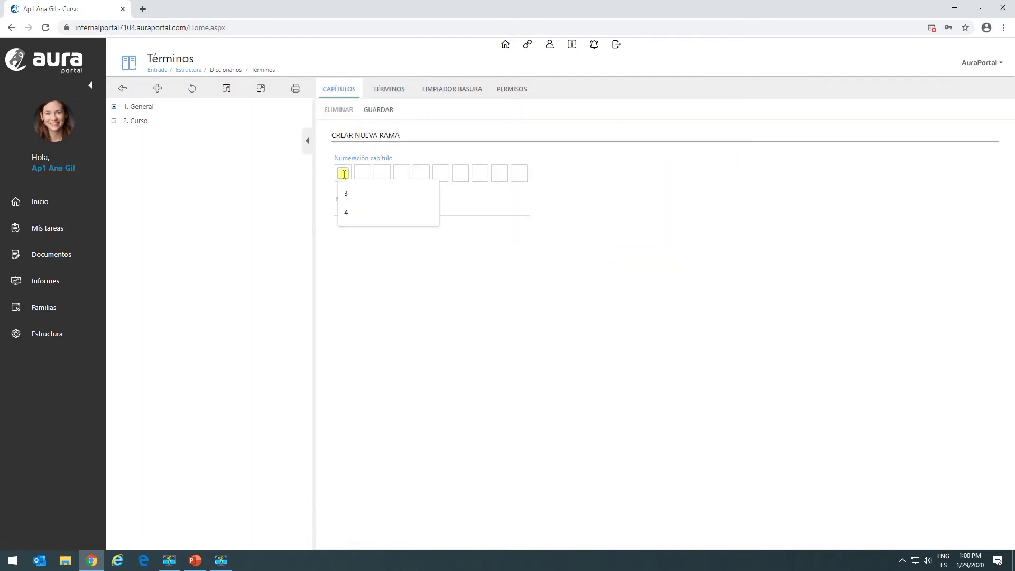
pyautogui.click(347, 195)
pyautogui.click(351, 208)
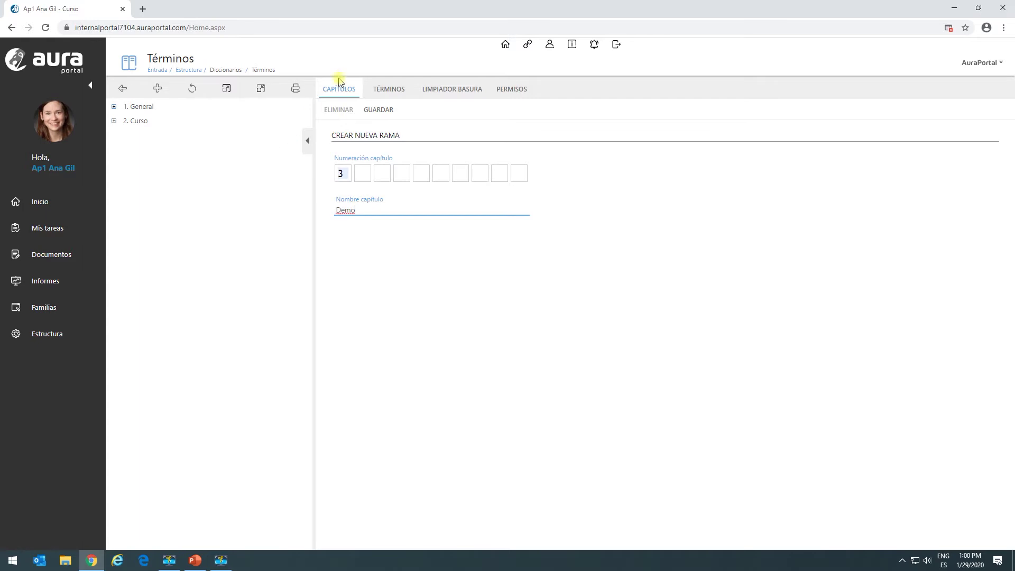
pyautogui.click(392, 109)
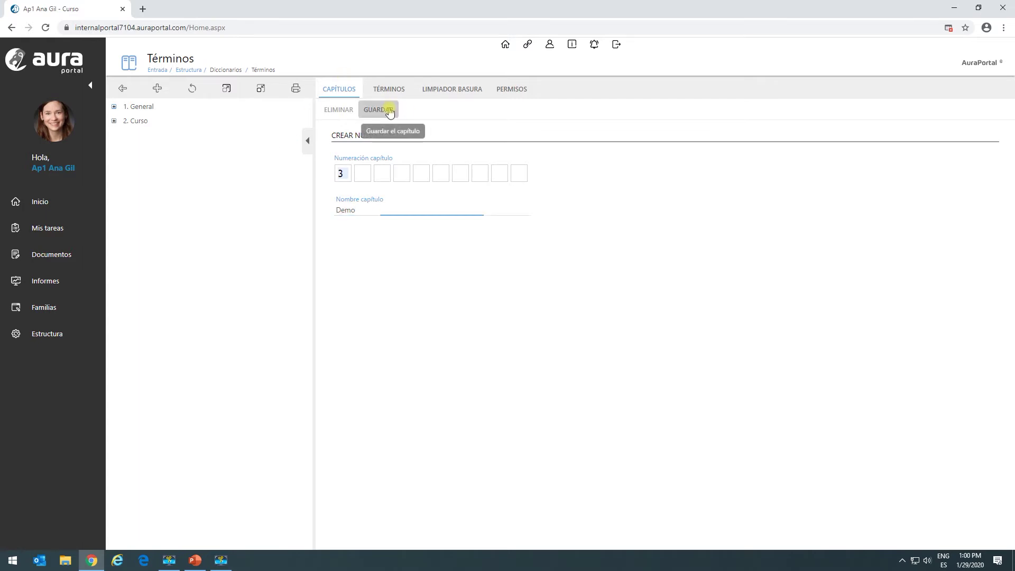
# Refresh the tree so Demo appears, then return to the term search with the tree hidden.
pyautogui.click(192, 88)
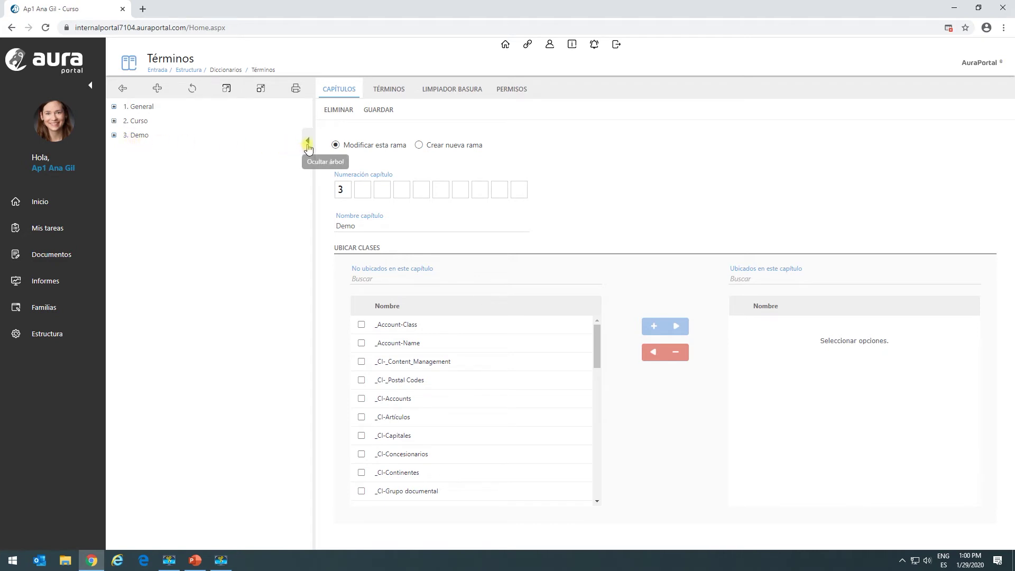
pyautogui.click(390, 90)
pyautogui.click(307, 140)
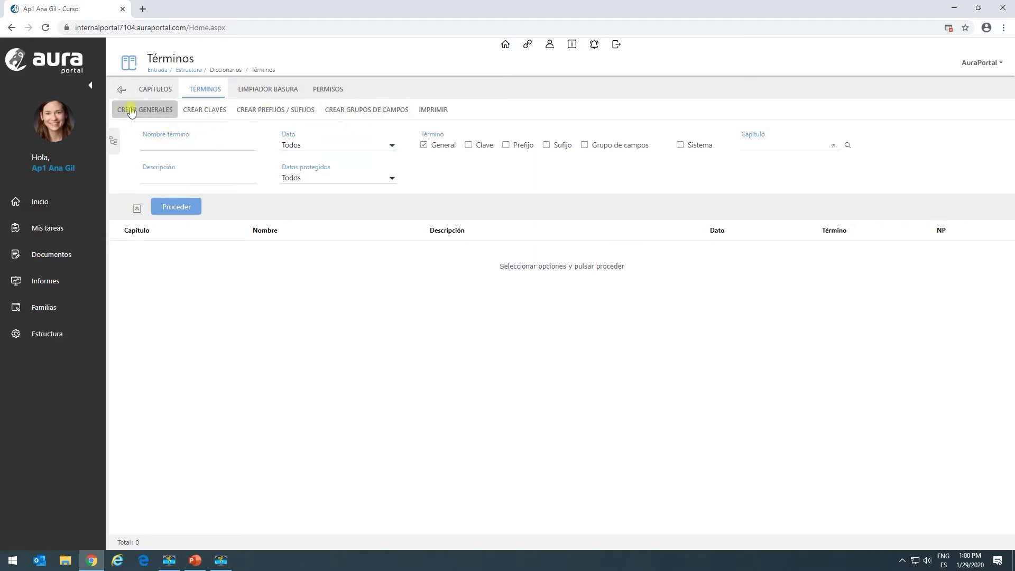
pyautogui.click(276, 88)
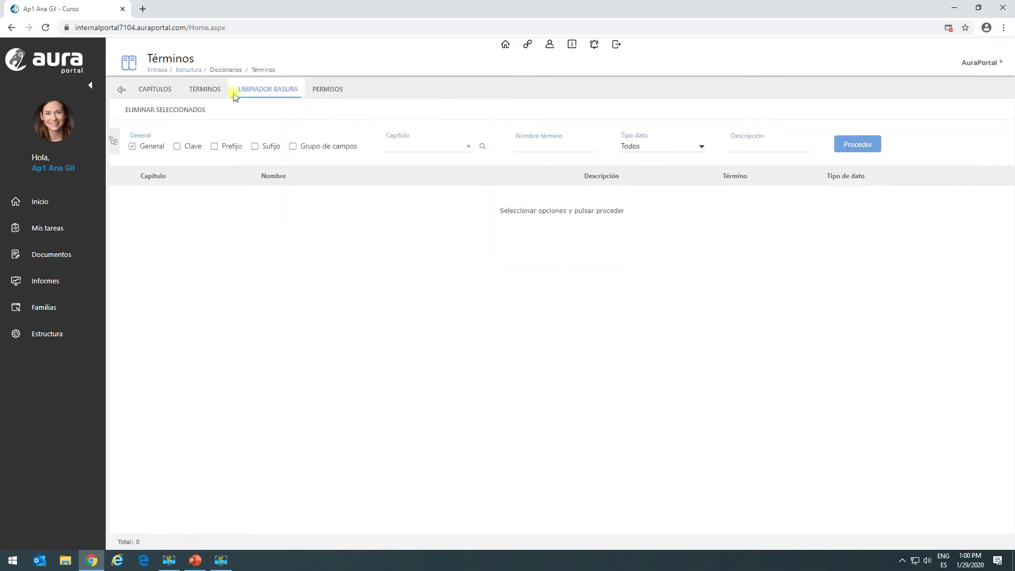
pyautogui.click(859, 148)
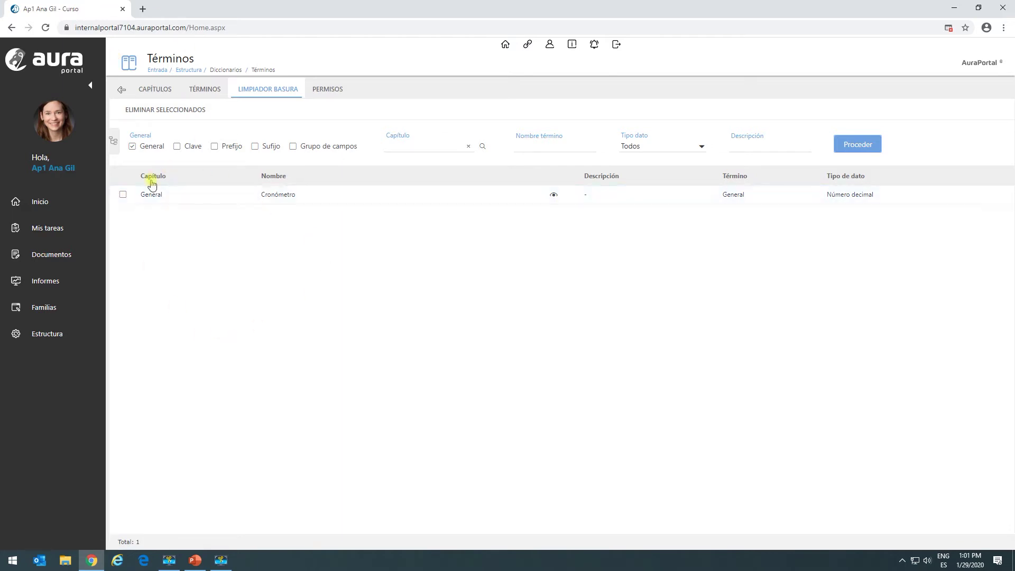
pyautogui.click(327, 89)
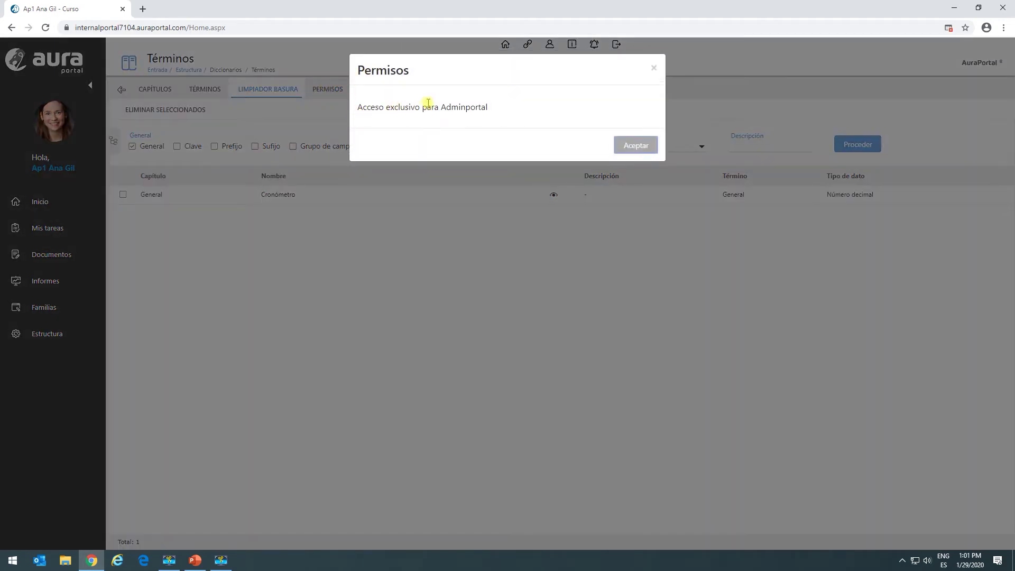
pyautogui.click(635, 145)
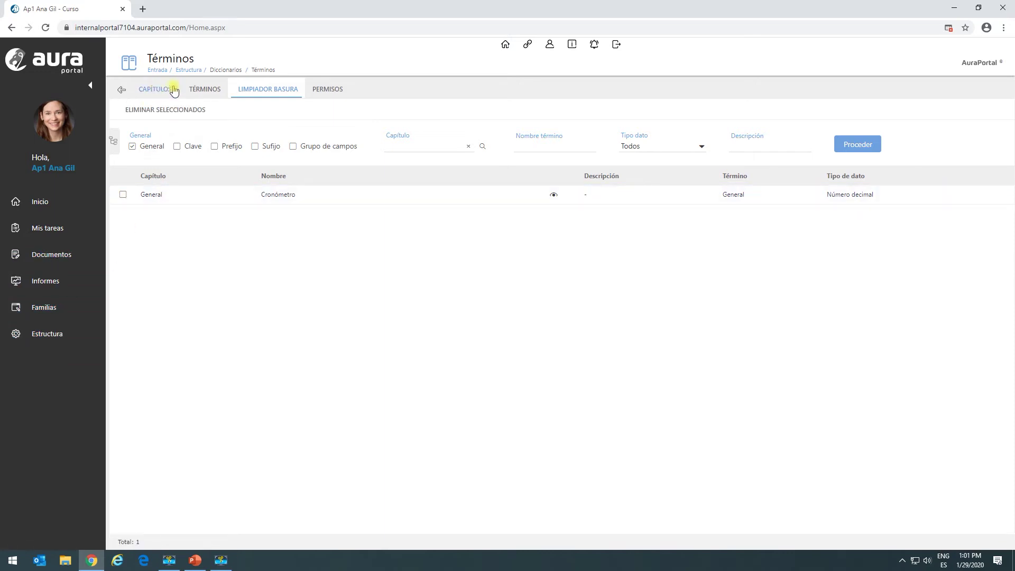
pyautogui.click(205, 89)
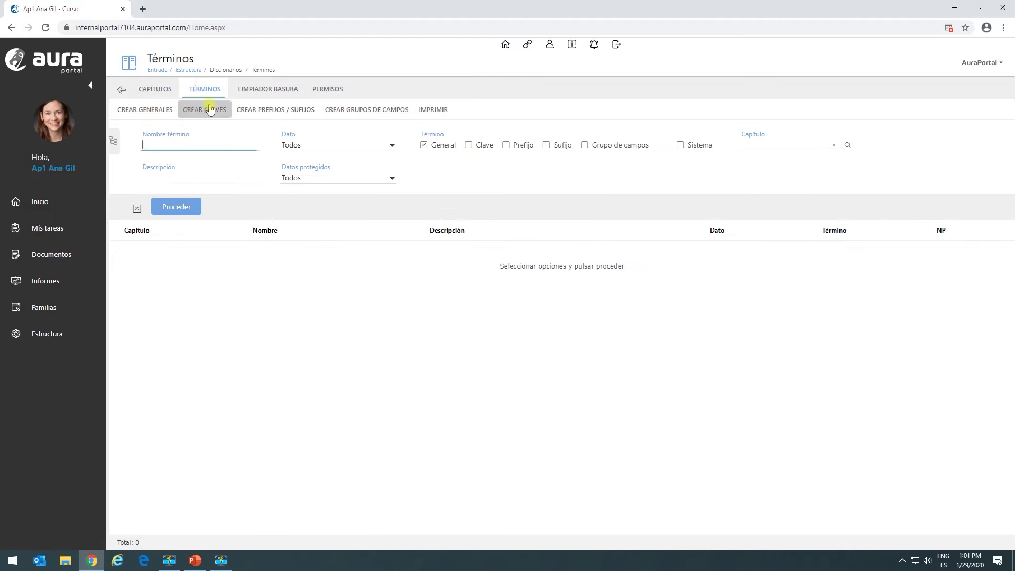
# Create key DMO in chapter Demo with description 'Contiene los términos para demo' and save.
pyautogui.click(204, 115)
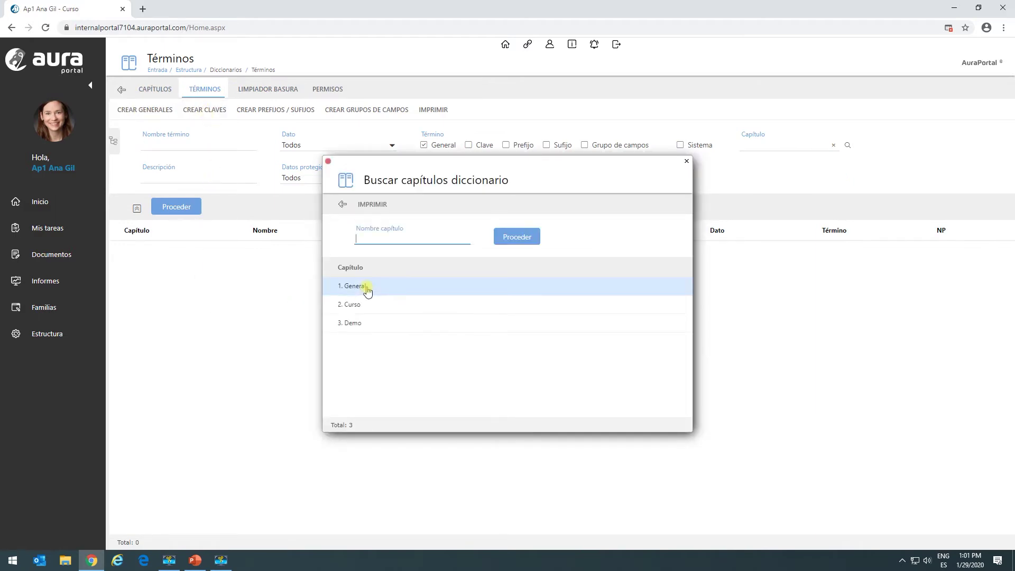
pyautogui.click(369, 324)
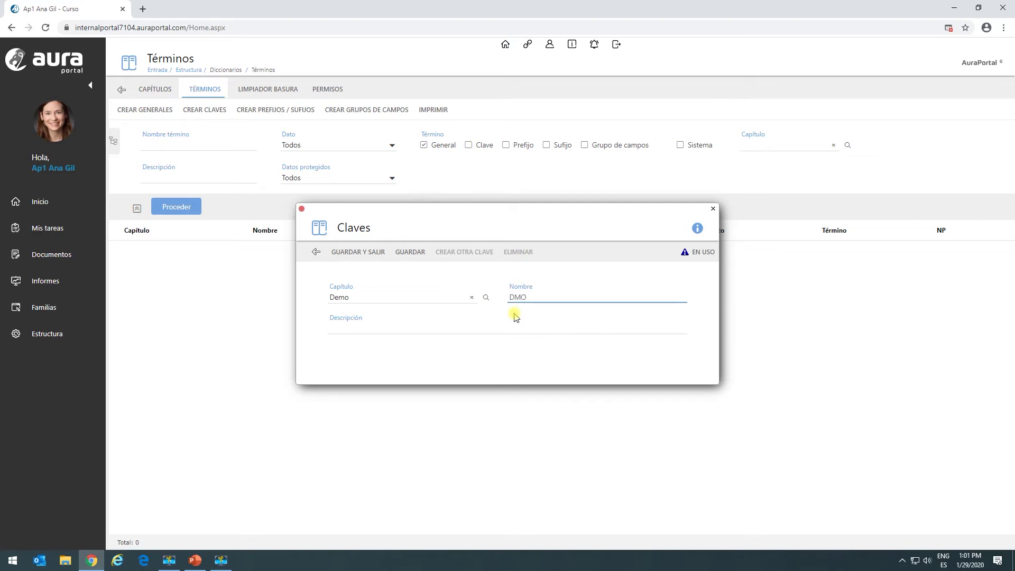
pyautogui.click(403, 253)
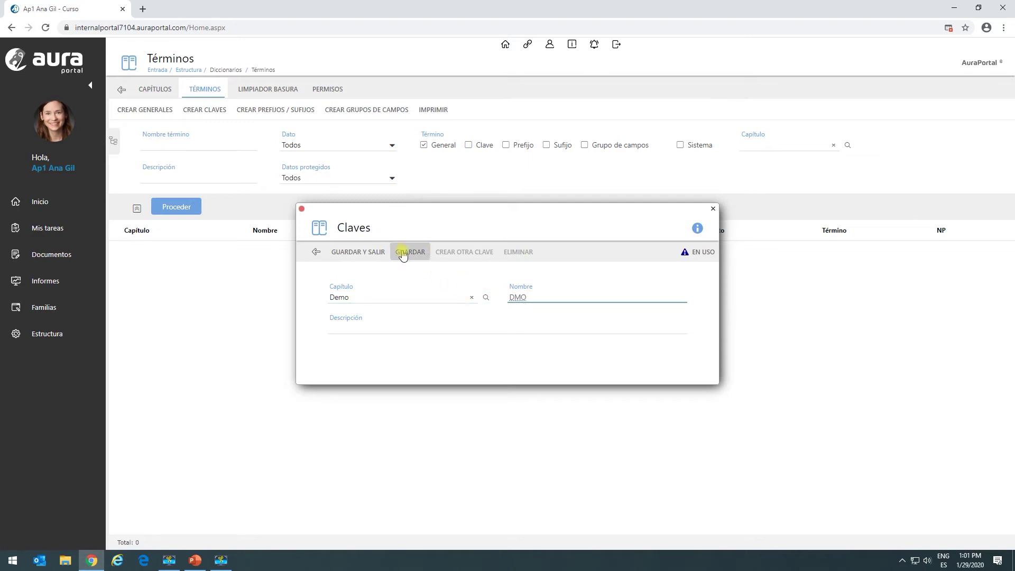
pyautogui.click(338, 330)
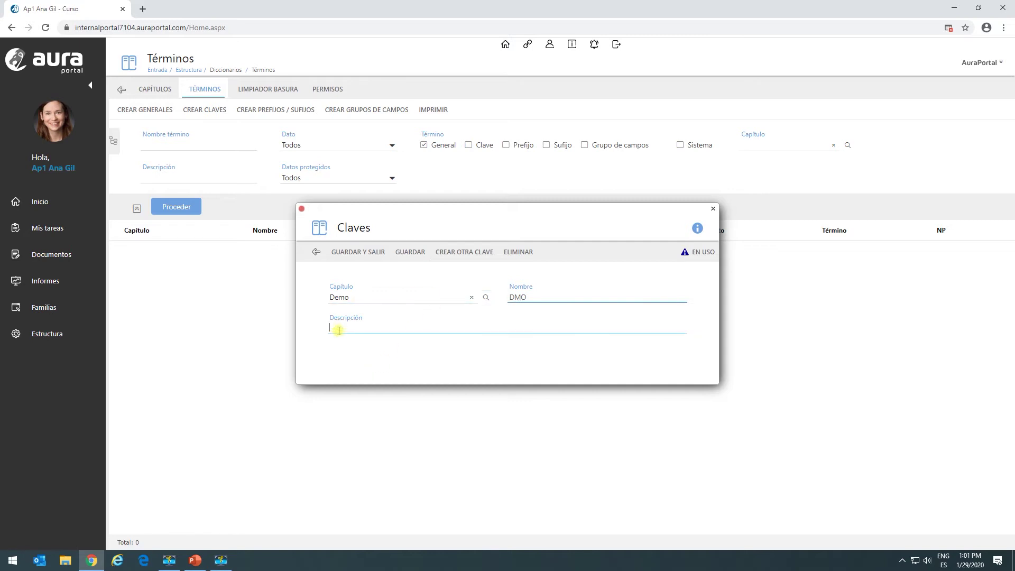
pyautogui.write('Contiene los términos para demo')
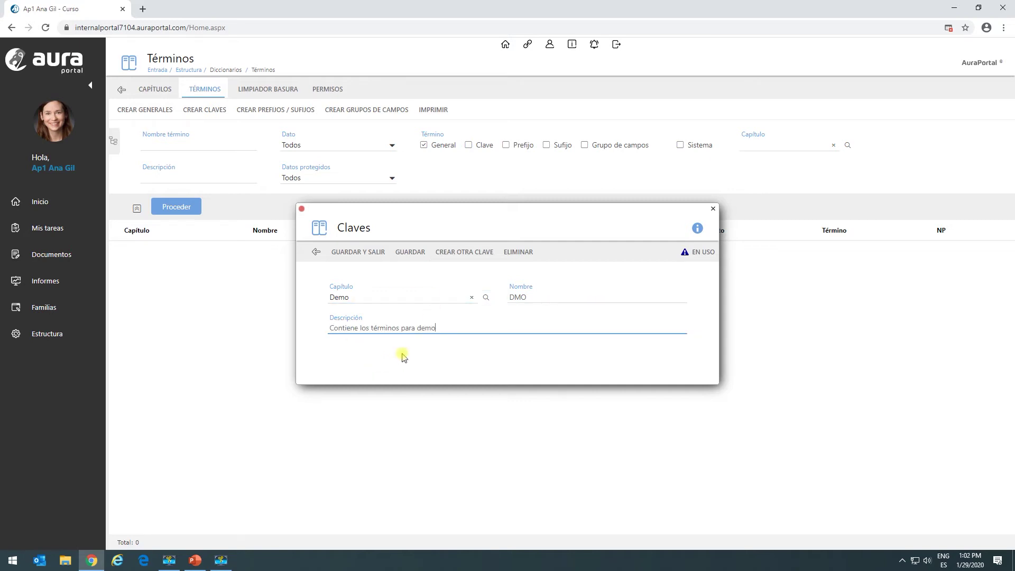
pyautogui.click(346, 253)
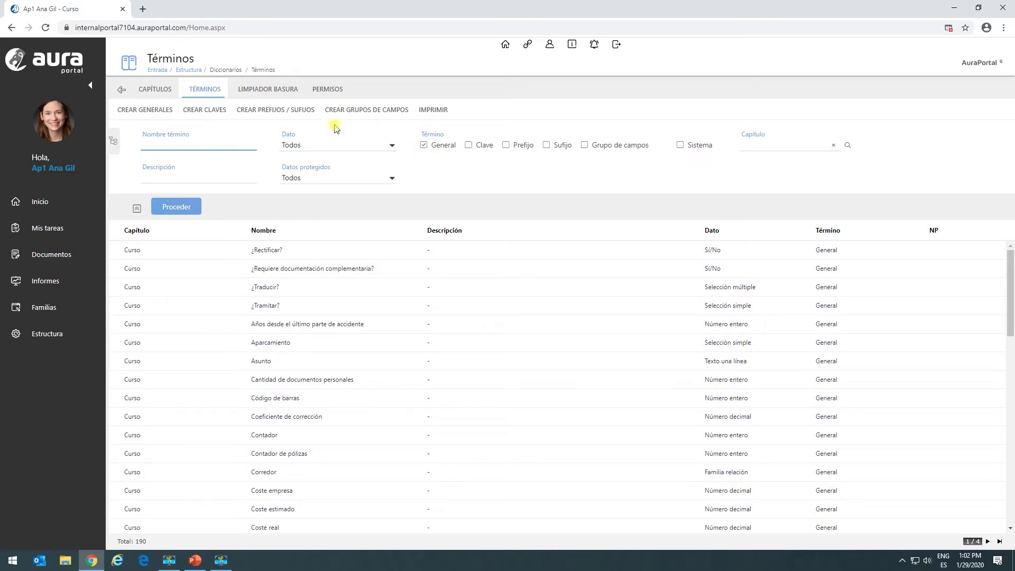
# Search only key terms, leaving data types and the protected-data filter at Todos.
pyautogui.click(423, 145)
pyautogui.click(176, 211)
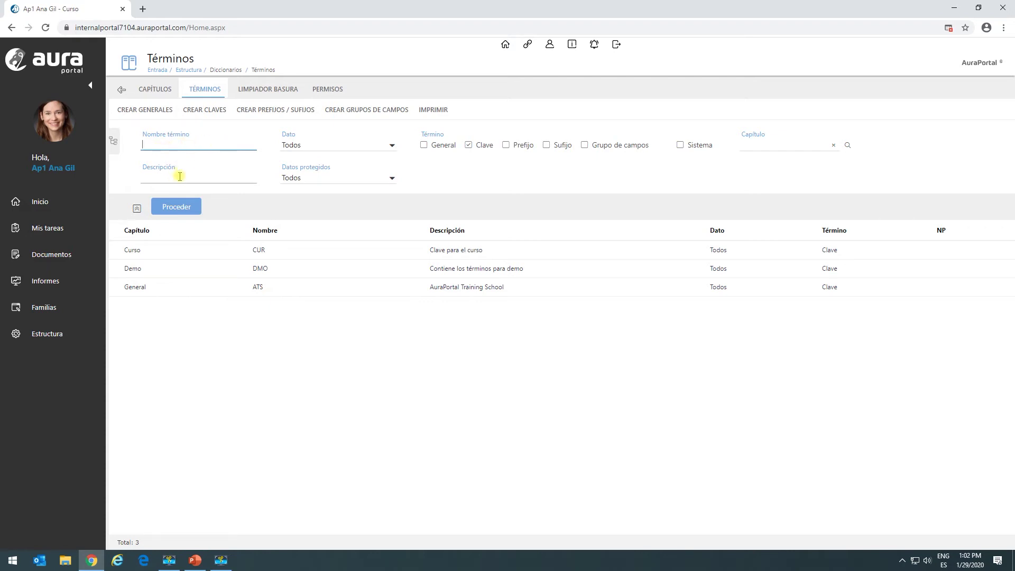
pyautogui.click(391, 148)
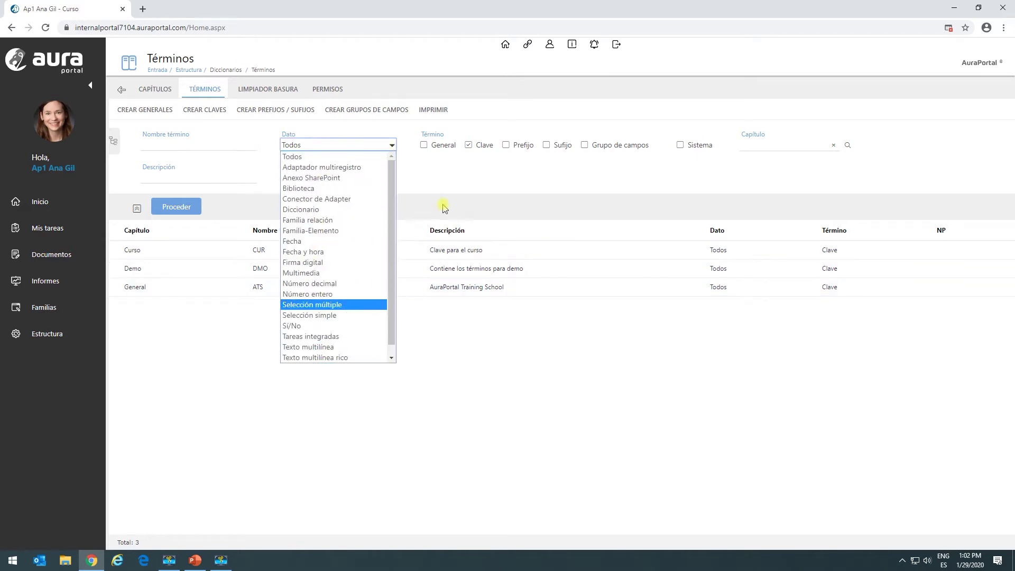
pyautogui.click(439, 181)
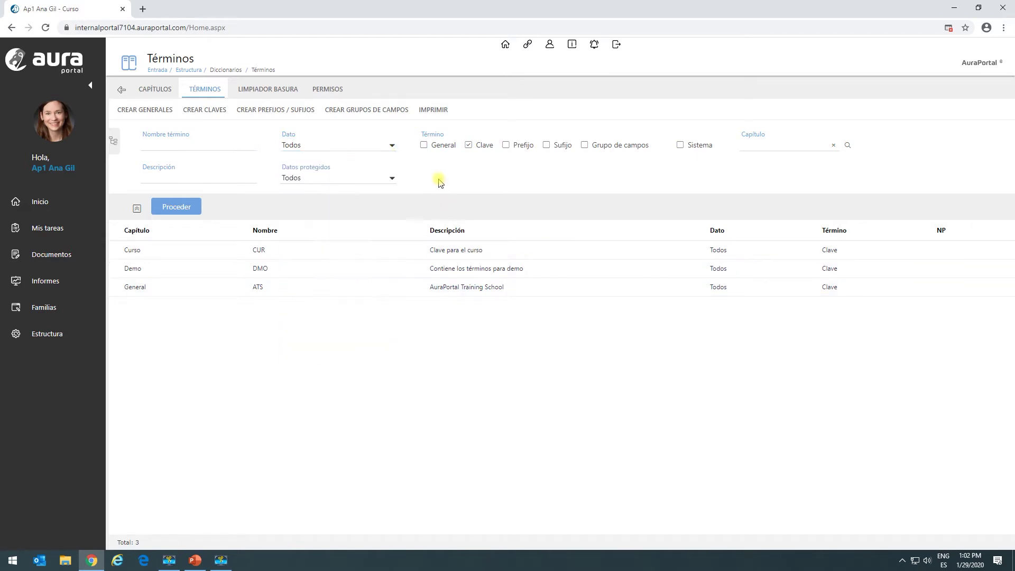
pyautogui.click(390, 178)
pyautogui.click(447, 178)
# Filter terms by the Demo chapter, then search again including General, prefix, suffix and field-group terms.
pyautogui.click(843, 151)
pyautogui.click(371, 325)
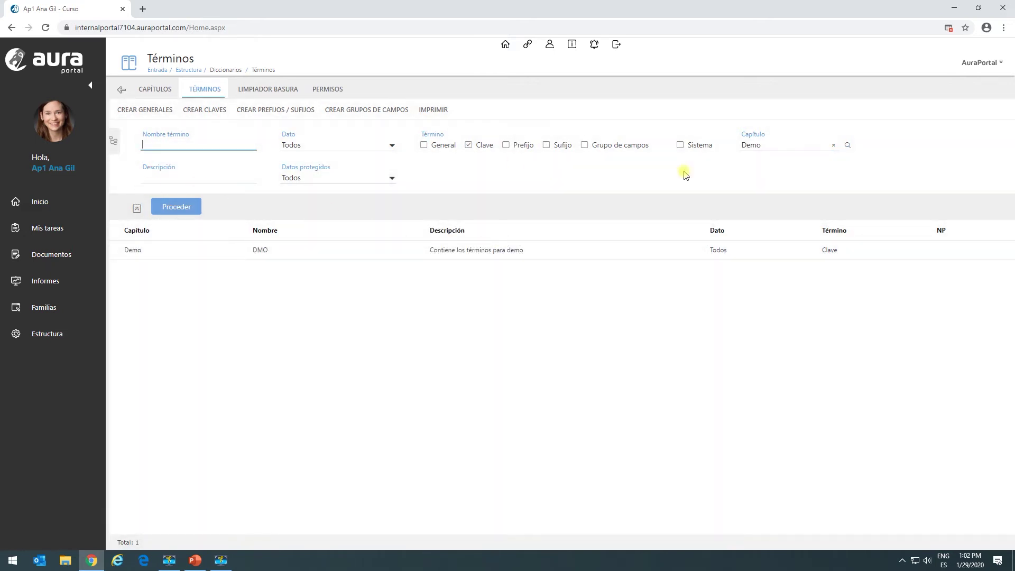
pyautogui.click(176, 209)
pyautogui.click(421, 146)
pyautogui.click(511, 146)
pyautogui.click(547, 147)
pyautogui.click(585, 146)
pyautogui.click(171, 209)
# Filter by the General chapter without field-group, prefix and key terms, clear the filter, and open Mis tareas.
pyautogui.click(832, 145)
pyautogui.click(847, 145)
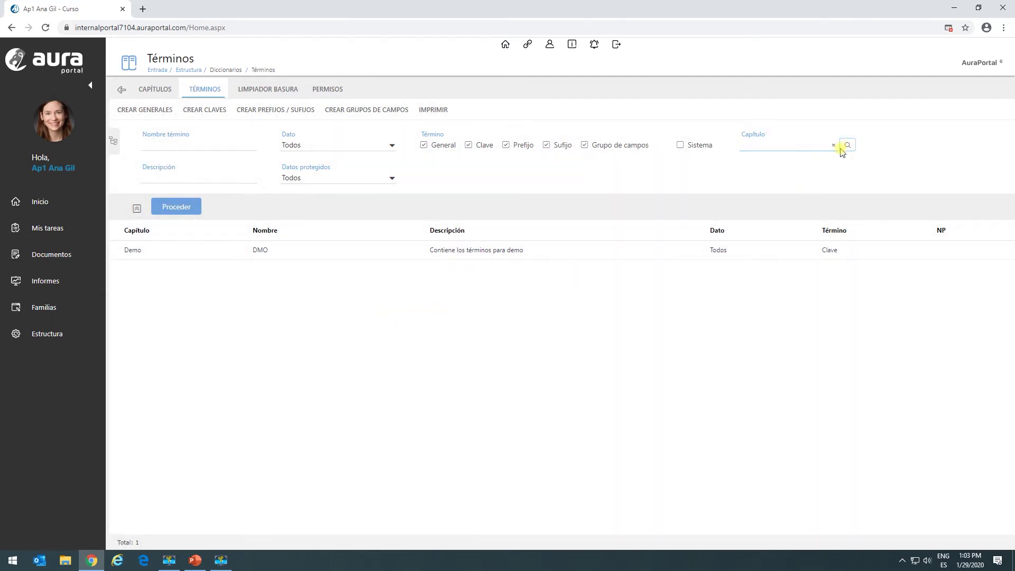
pyautogui.click(379, 285)
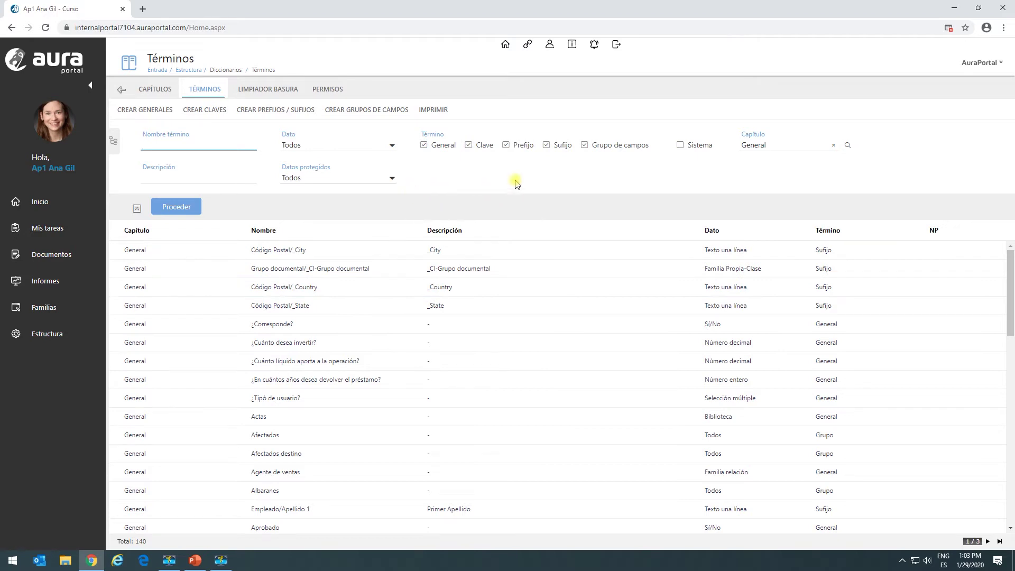
pyautogui.click(586, 145)
pyautogui.click(506, 145)
pyautogui.click(468, 145)
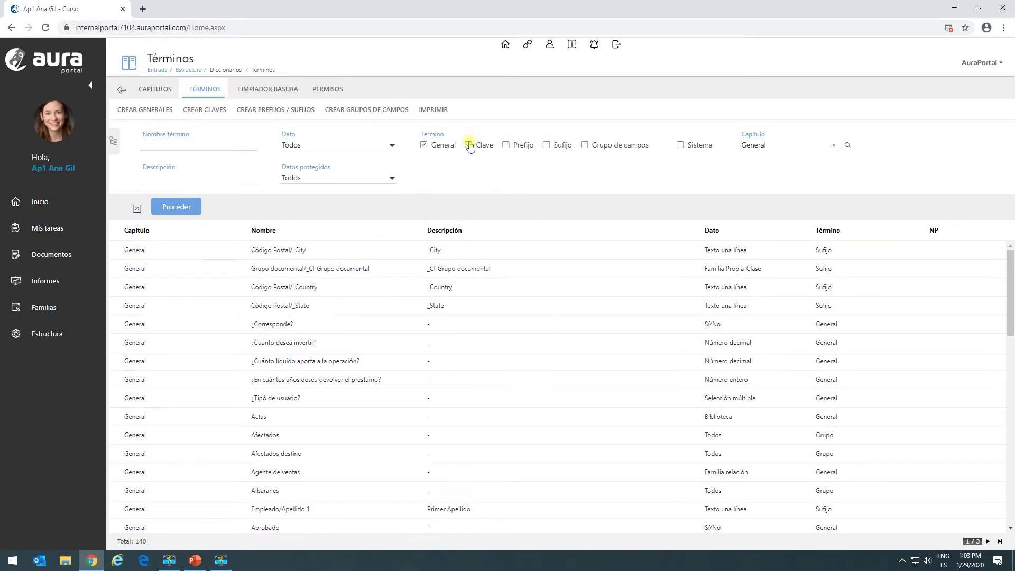
pyautogui.click(833, 145)
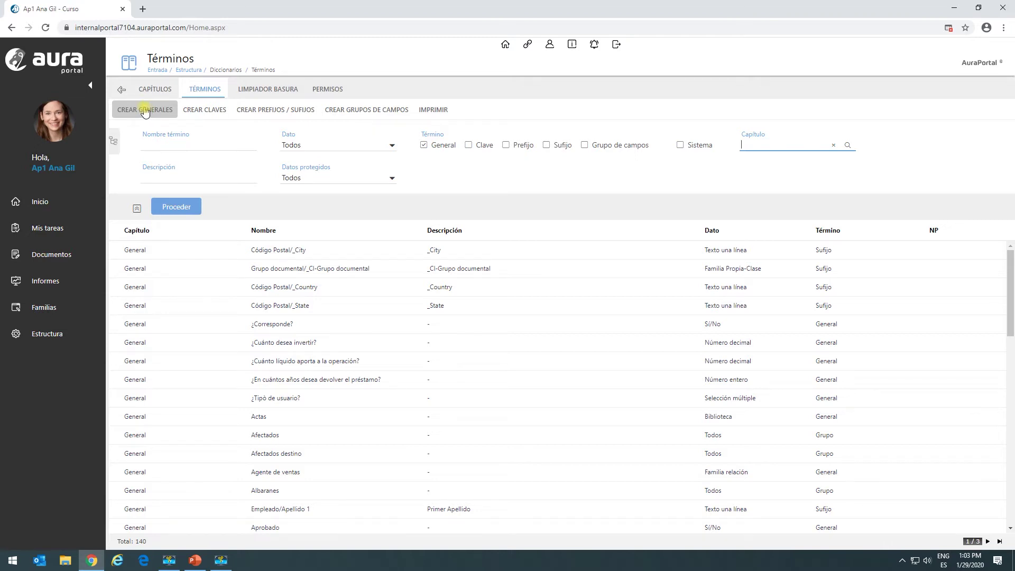
pyautogui.click(338, 145)
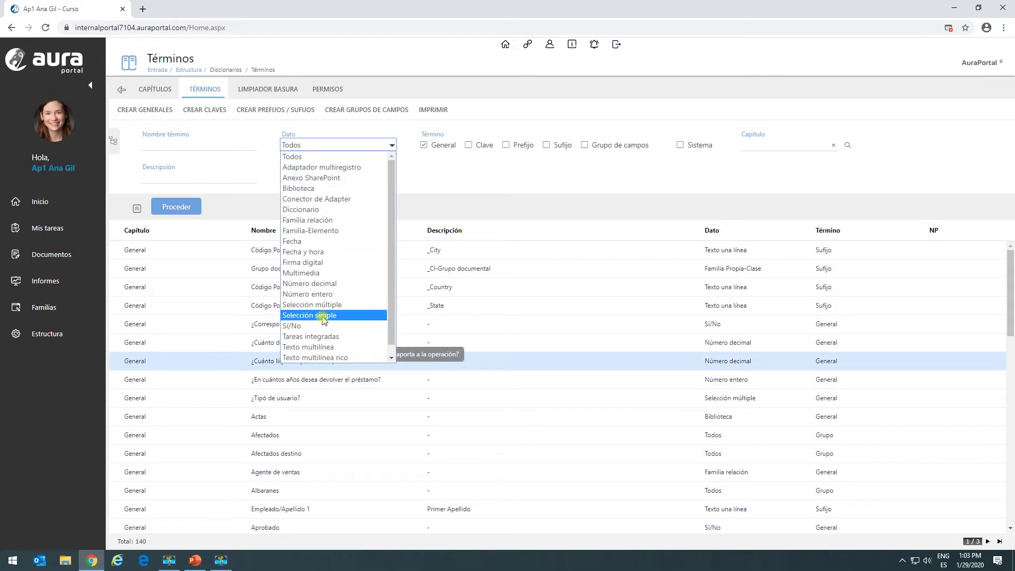
pyautogui.click(41, 231)
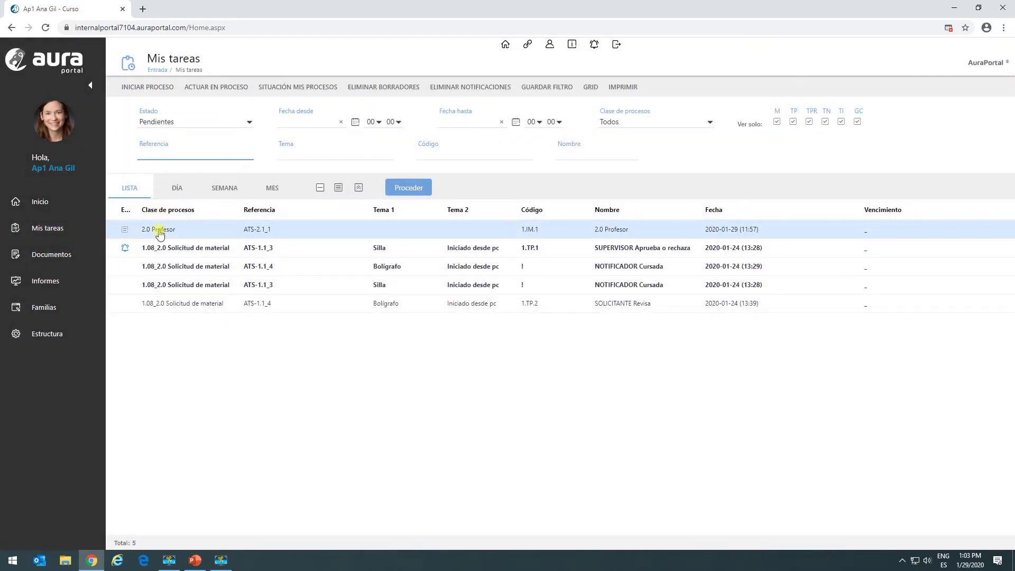
# In the 2.0 Profesor Términos generales form, enter 'Texto a introducir' and three multiline text lines.
pyautogui.doubleClick(159, 231)
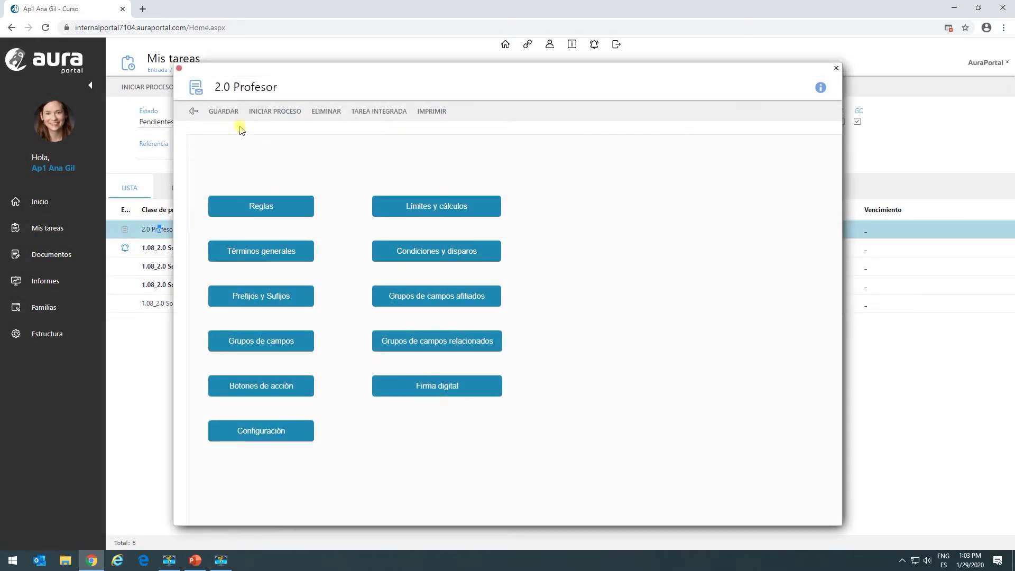
pyautogui.click(252, 254)
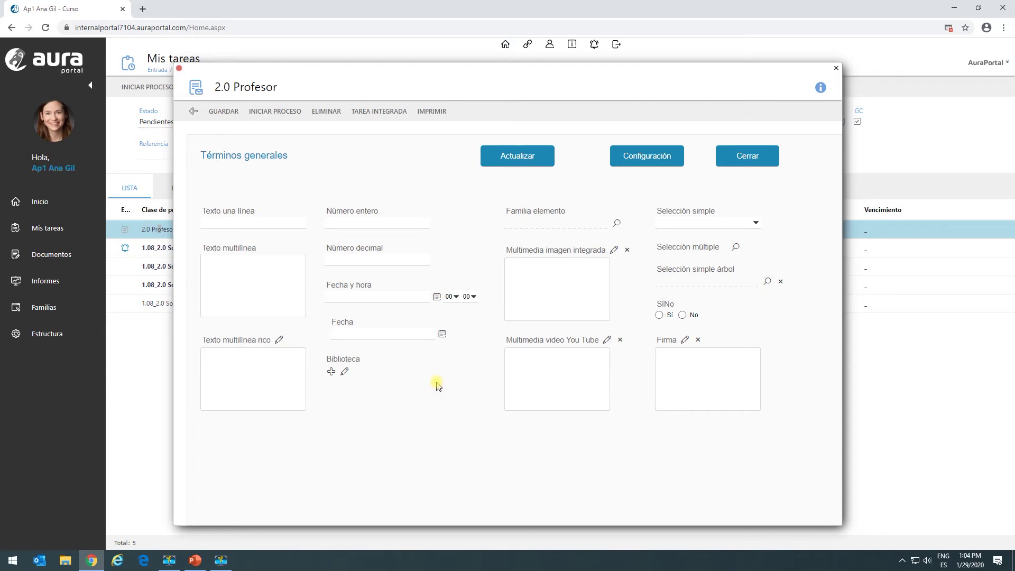
pyautogui.click(221, 220)
pyautogui.click(224, 239)
pyautogui.click(234, 271)
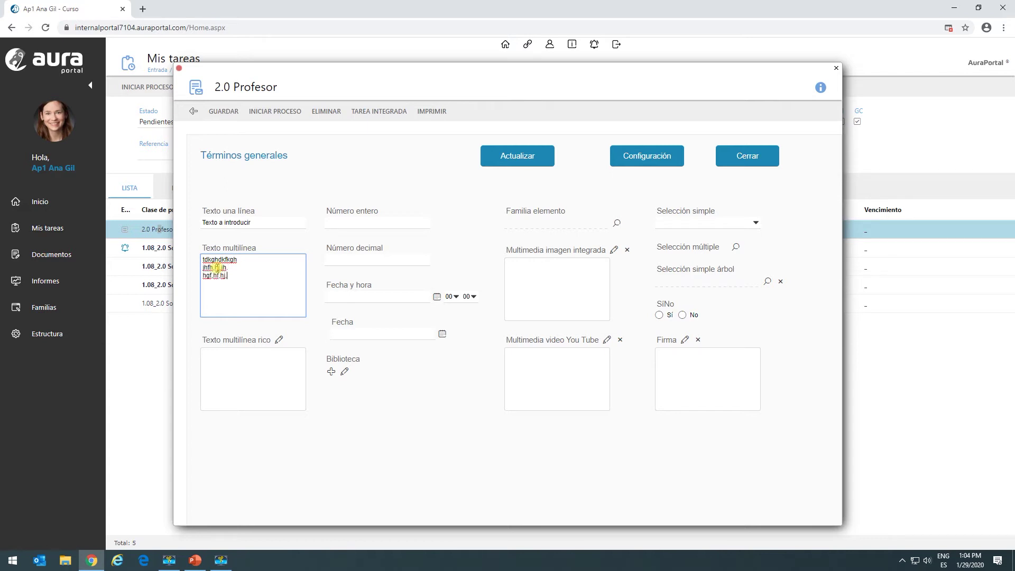
pyautogui.click(279, 341)
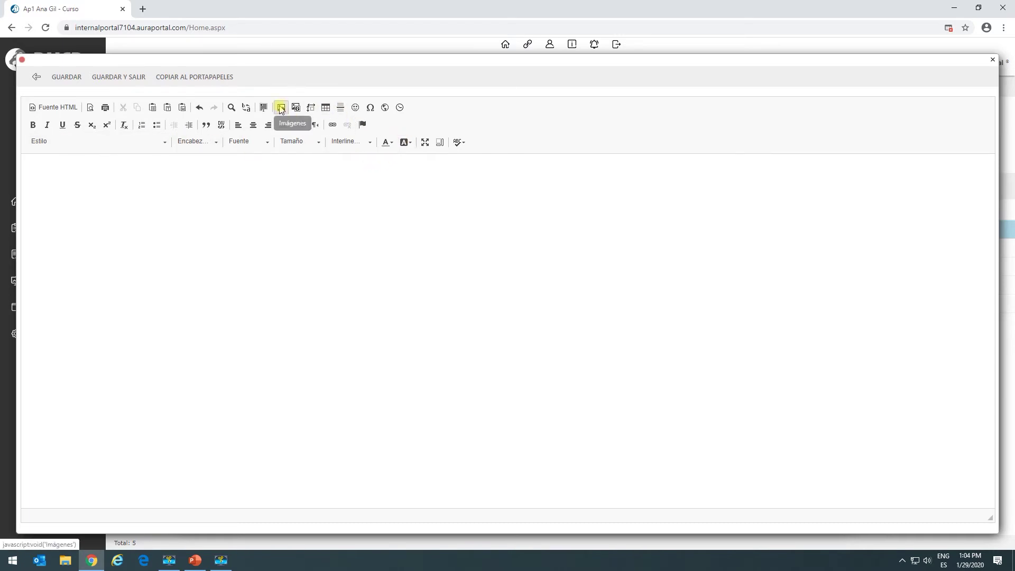
# Write 'Campo rico' styled as Estilo corporativo | Título de formularios 1, then start a new line.
pyautogui.click(89, 170)
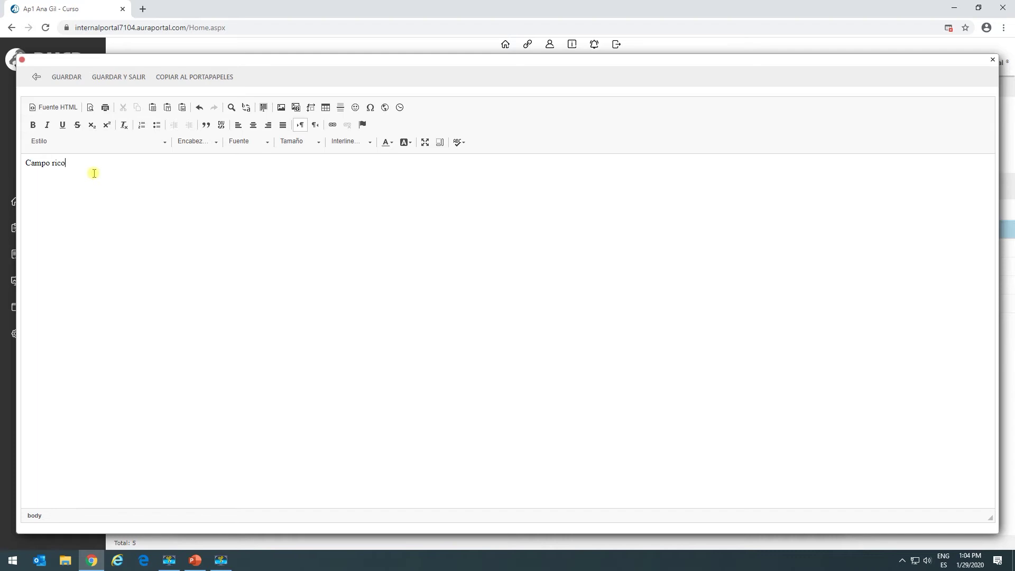
pyautogui.moveTo(72, 160); pyautogui.dragTo(15, 164)
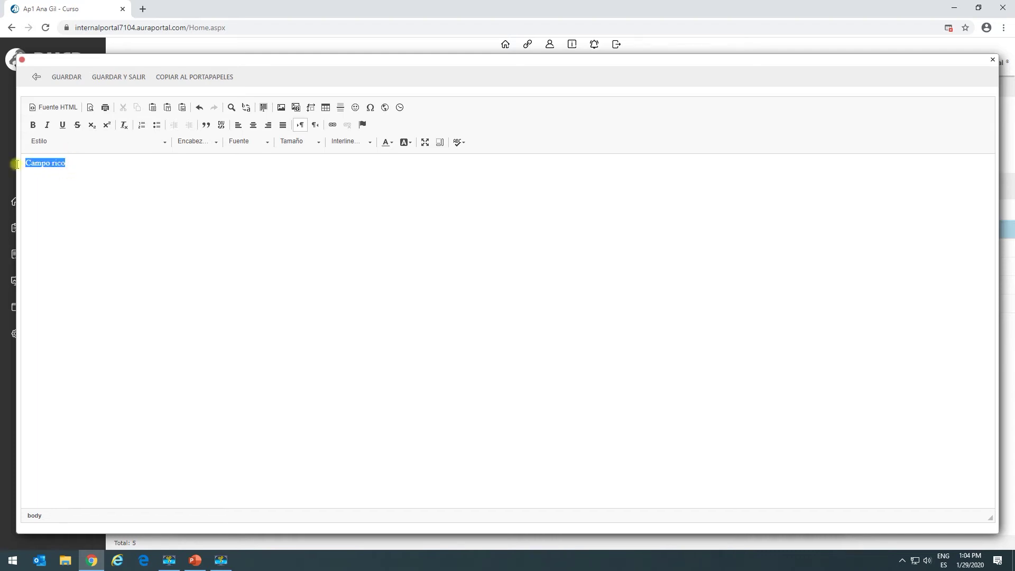
pyautogui.click(166, 142)
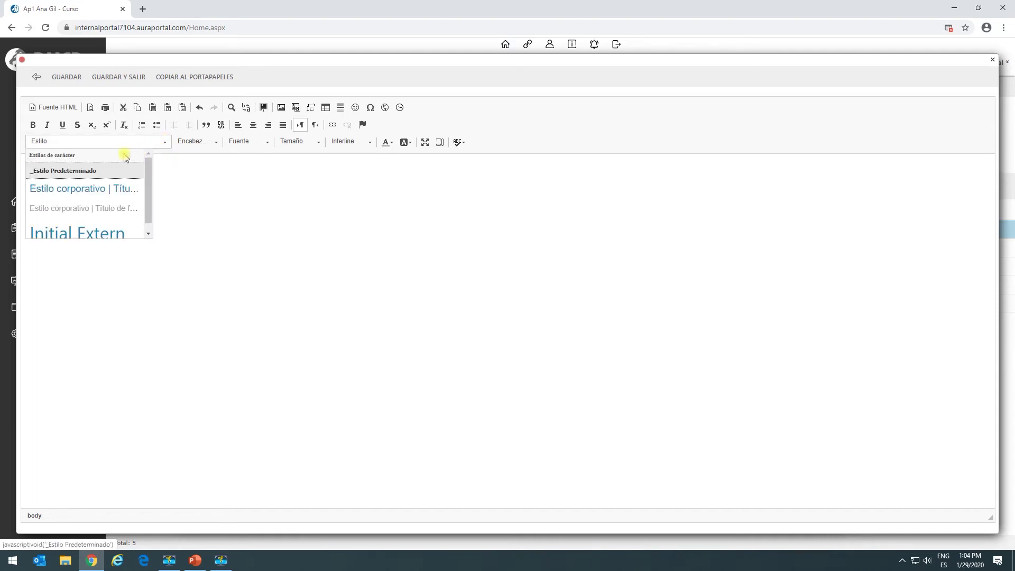
pyautogui.click(107, 192)
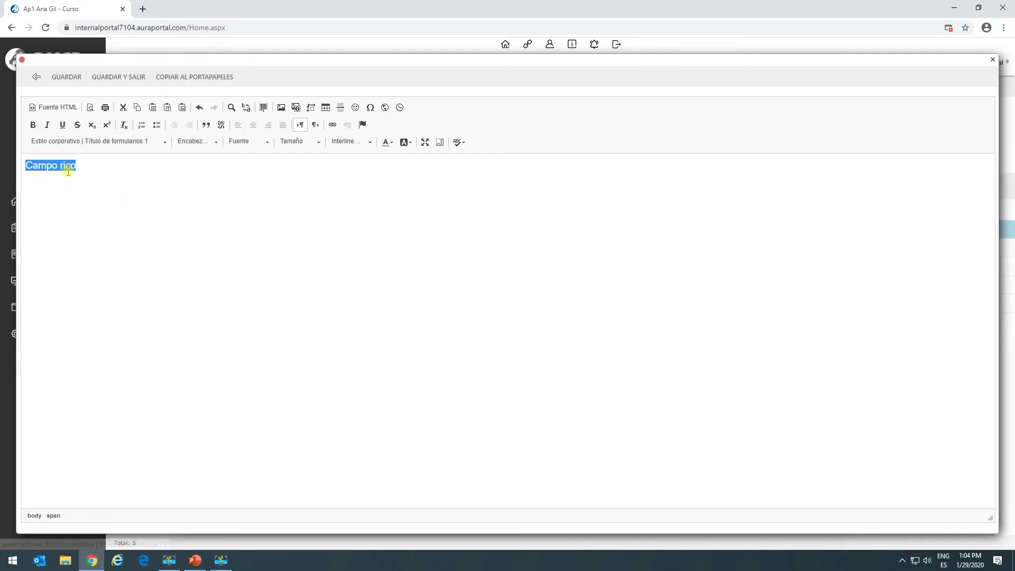
pyautogui.click(132, 160)
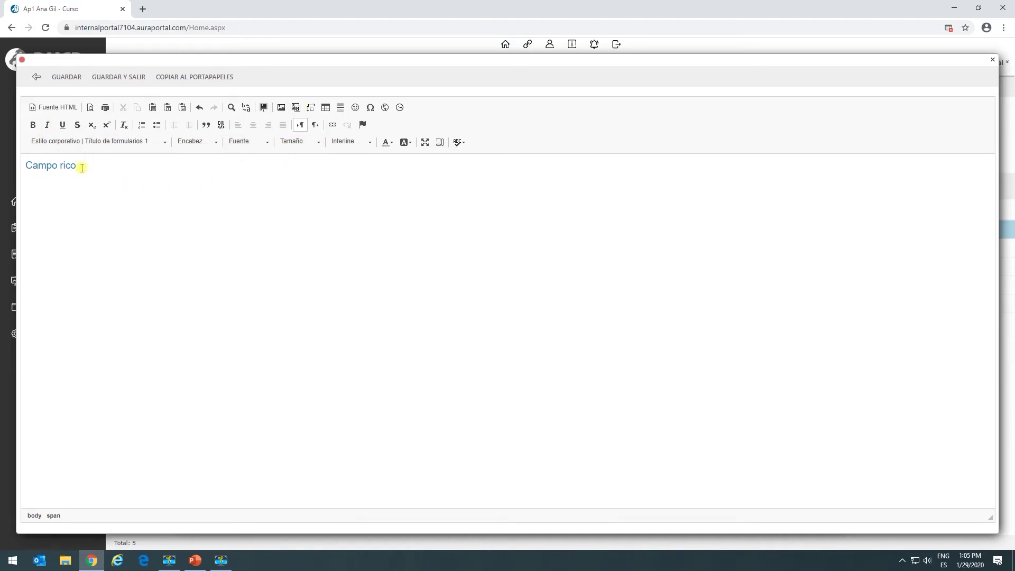
pyautogui.press('Return')
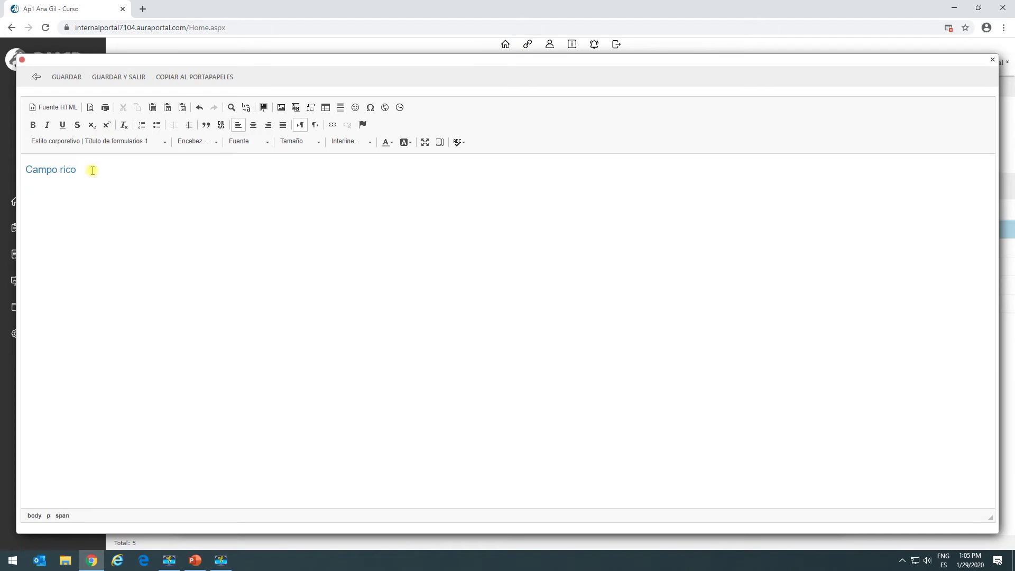
# Insert the 2.03 Logo Demo image below the heading and save the rich text.
pyautogui.click(296, 109)
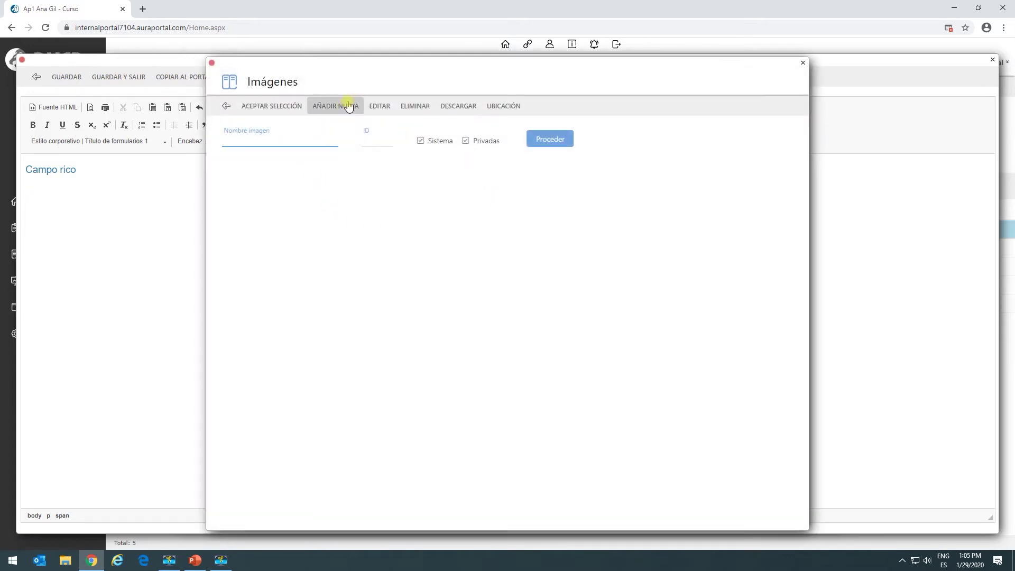
pyautogui.click(540, 140)
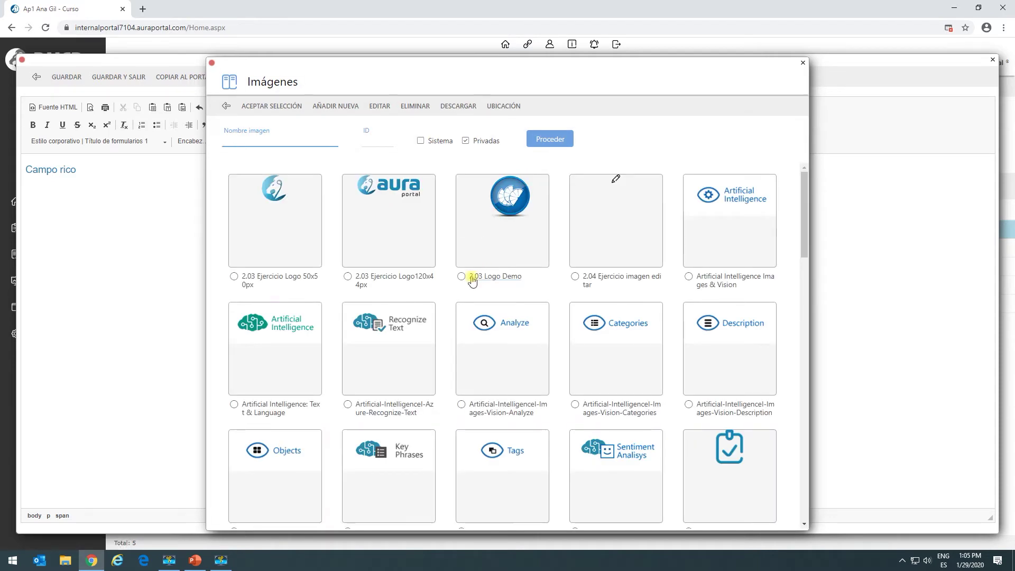
pyautogui.click(461, 276)
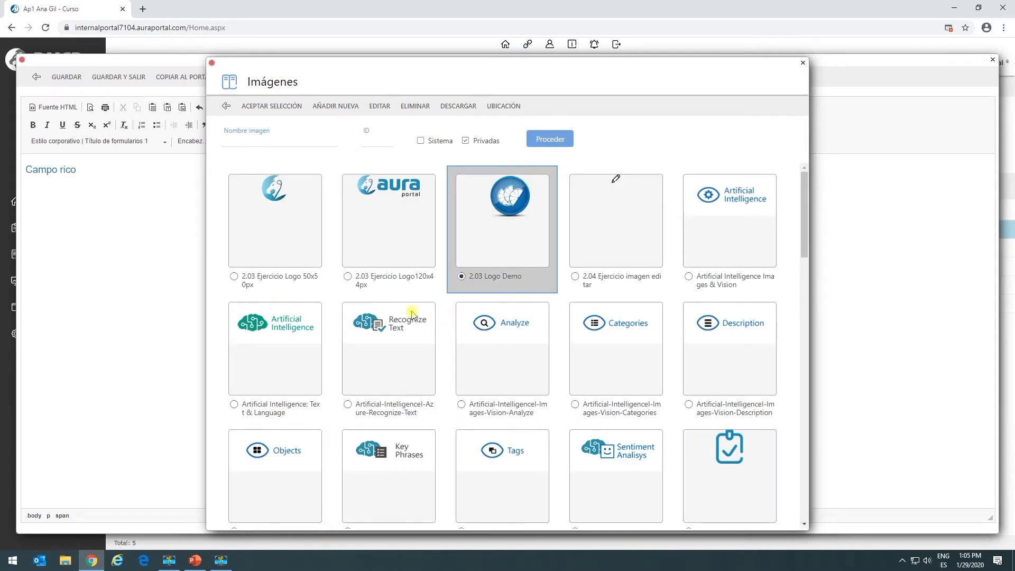
pyautogui.click(257, 105)
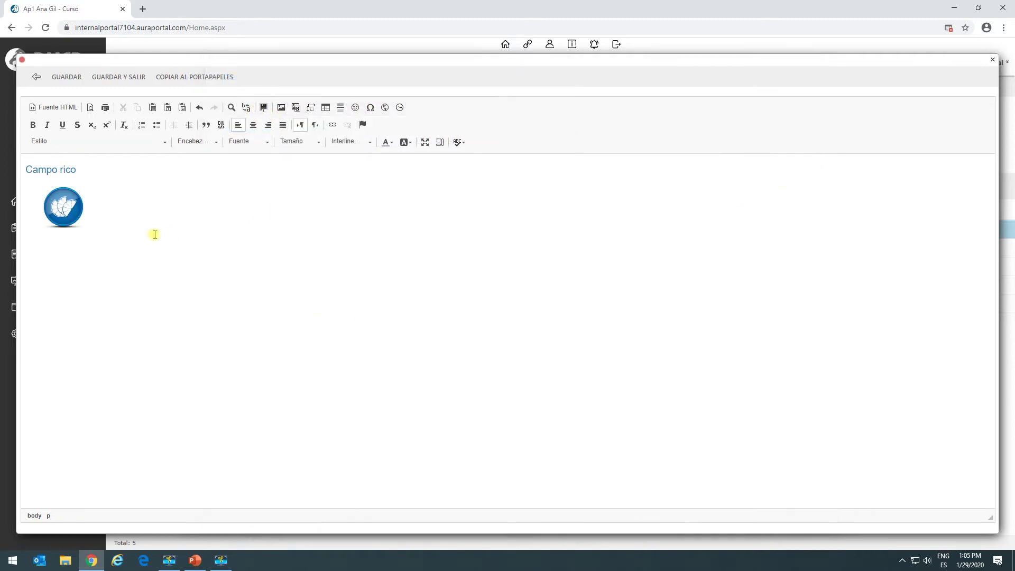
pyautogui.click(100, 78)
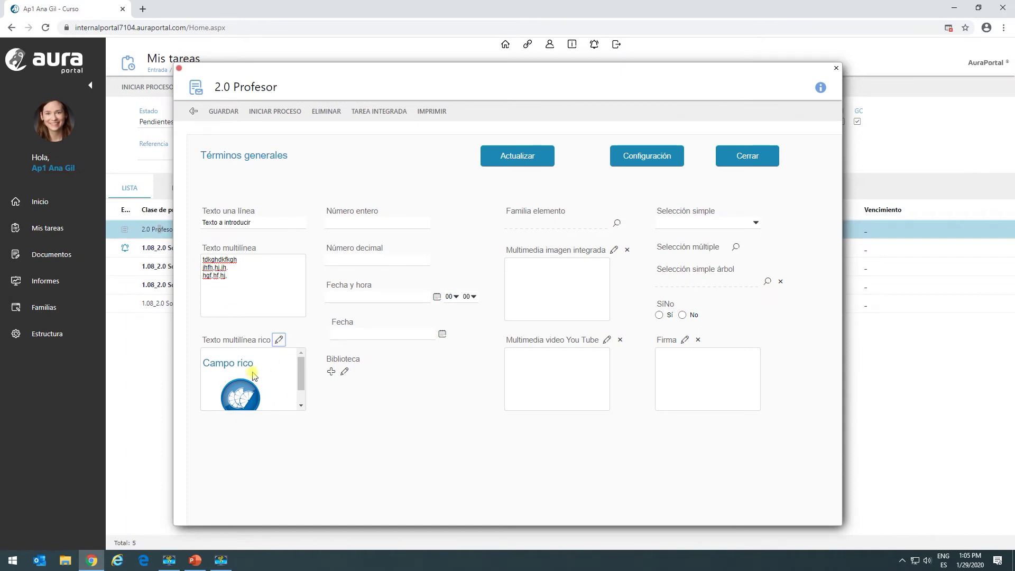
# Enter 250 in Número entero and 250,28 in Número decimal.
pyautogui.click(395, 220)
pyautogui.click(423, 262)
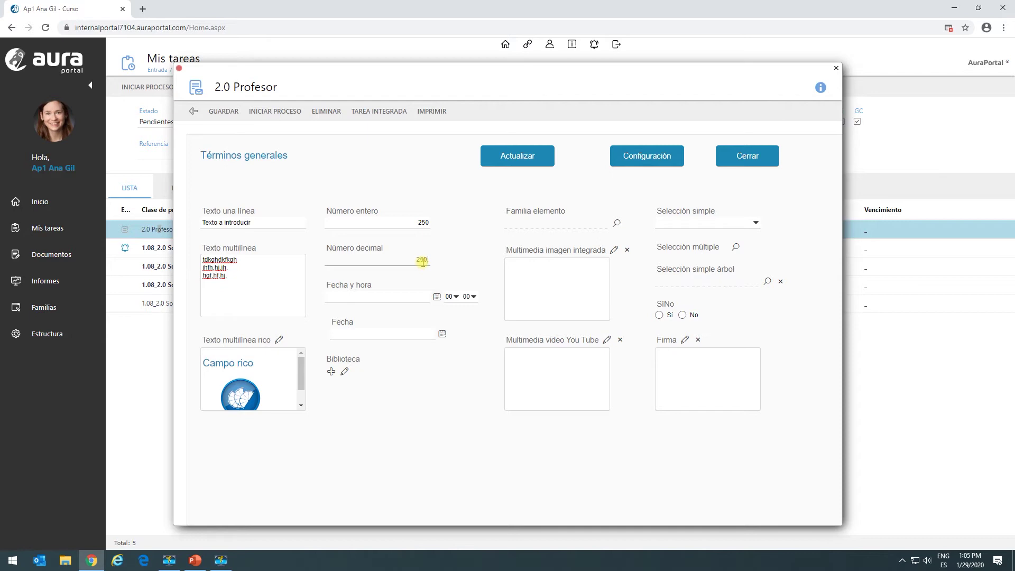
pyautogui.click(446, 259)
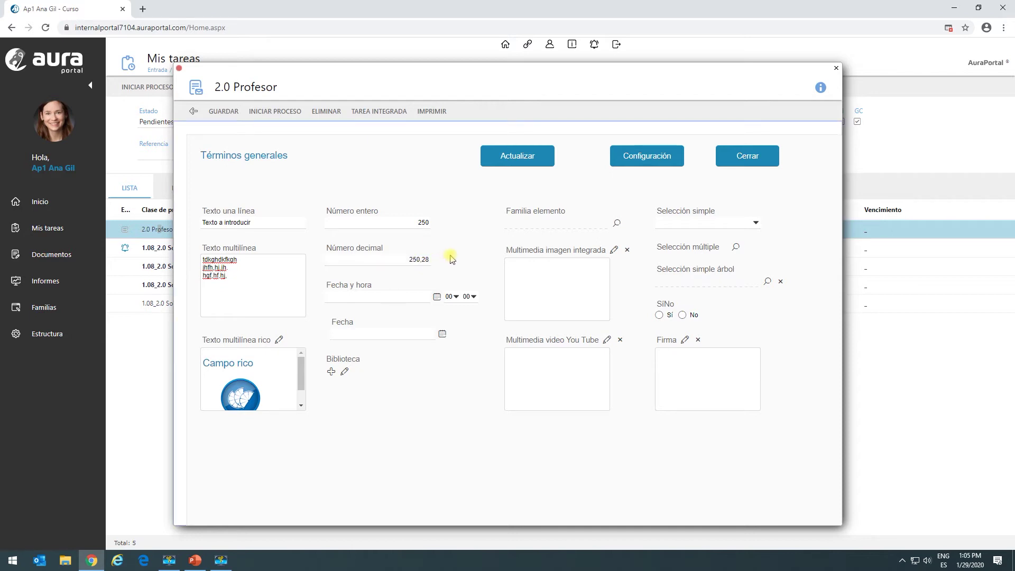
# Set Fecha y hora to 7 January 2020 13:45 and Fecha to 7 January 2020.
pyautogui.click(437, 297)
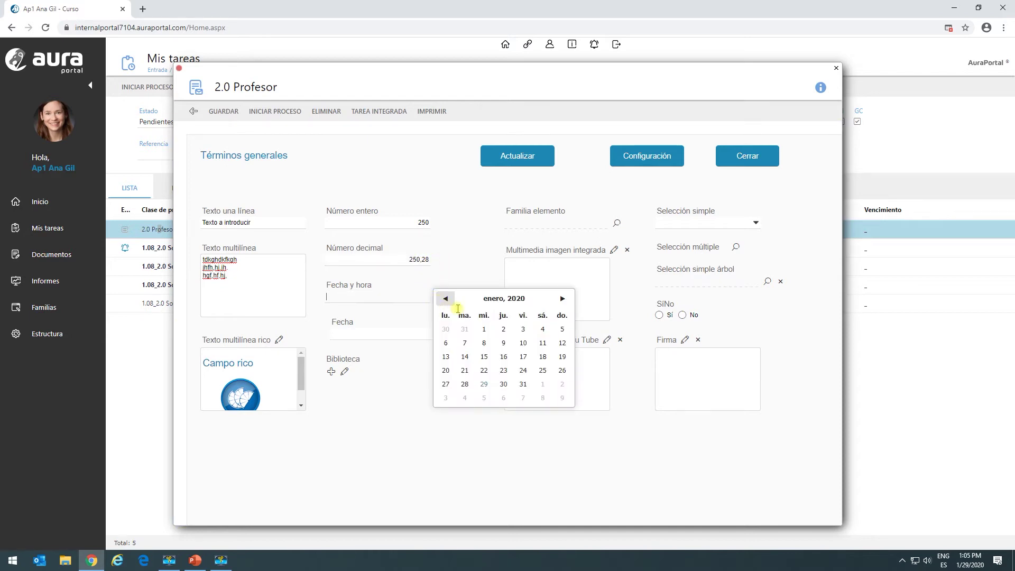
pyautogui.click(466, 344)
pyautogui.click(455, 296)
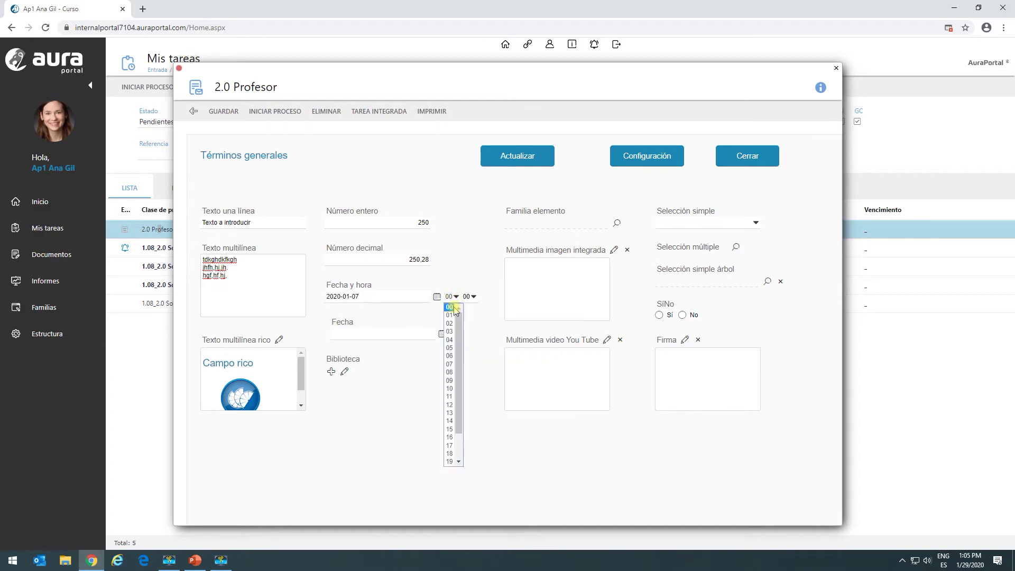
pyautogui.click(454, 415)
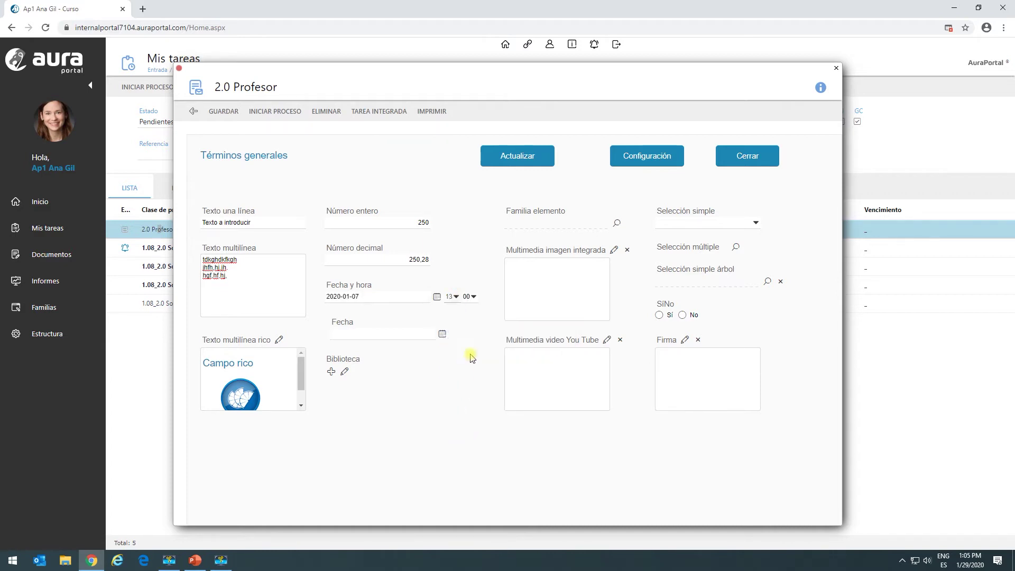
pyautogui.click(469, 296)
pyautogui.scroll(-5, 470, 449)
pyautogui.click(442, 335)
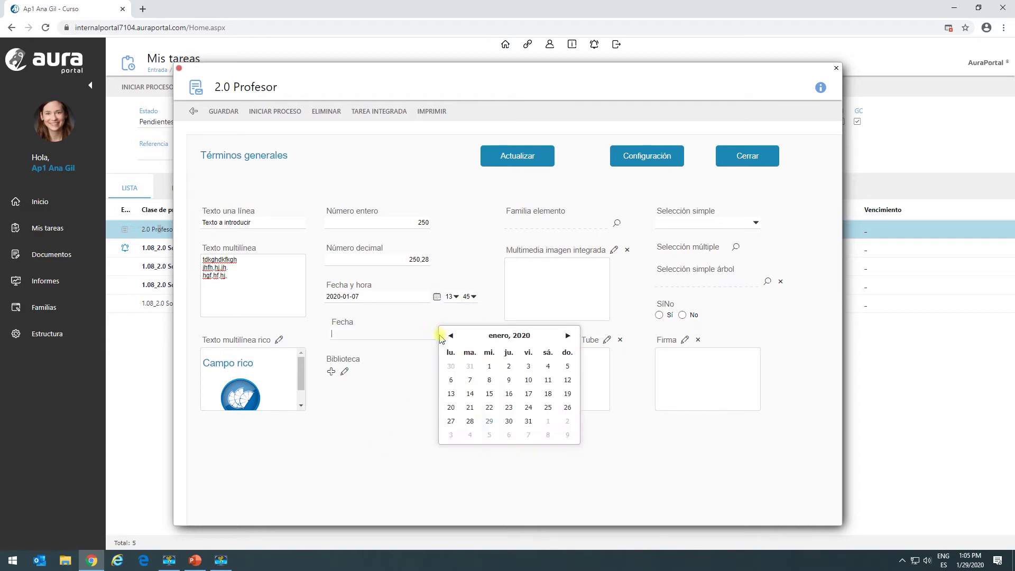
pyautogui.click(468, 380)
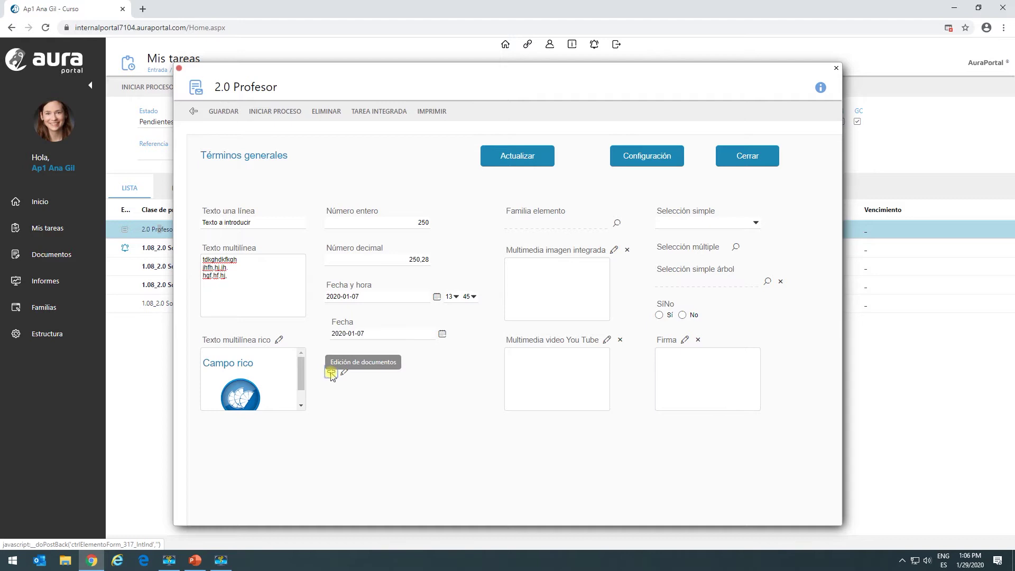
# Upload Carta1.docx and Carta2.docx from the Docs folder into the Biblioteca field.
pyautogui.click(330, 374)
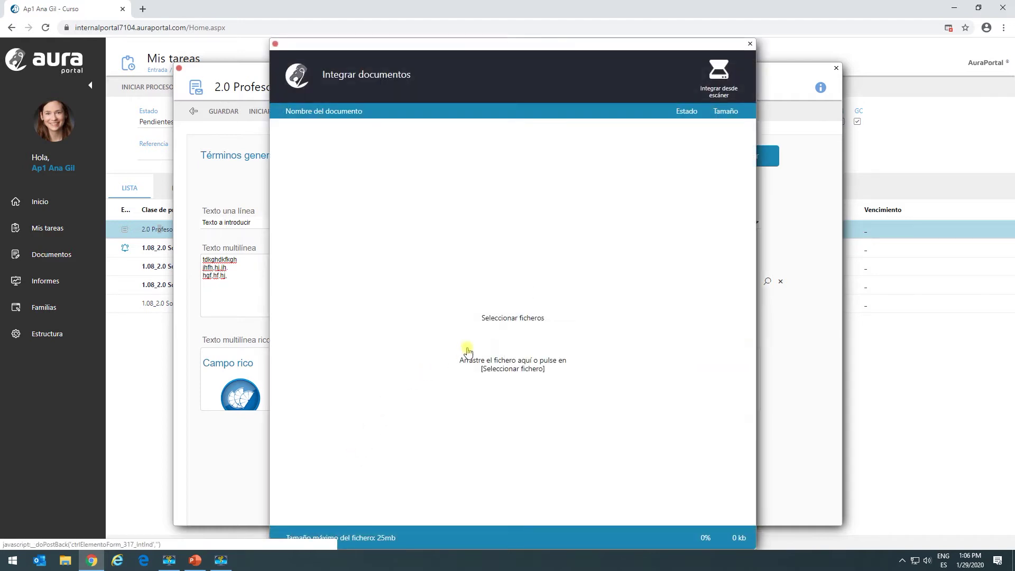
pyautogui.click(514, 290)
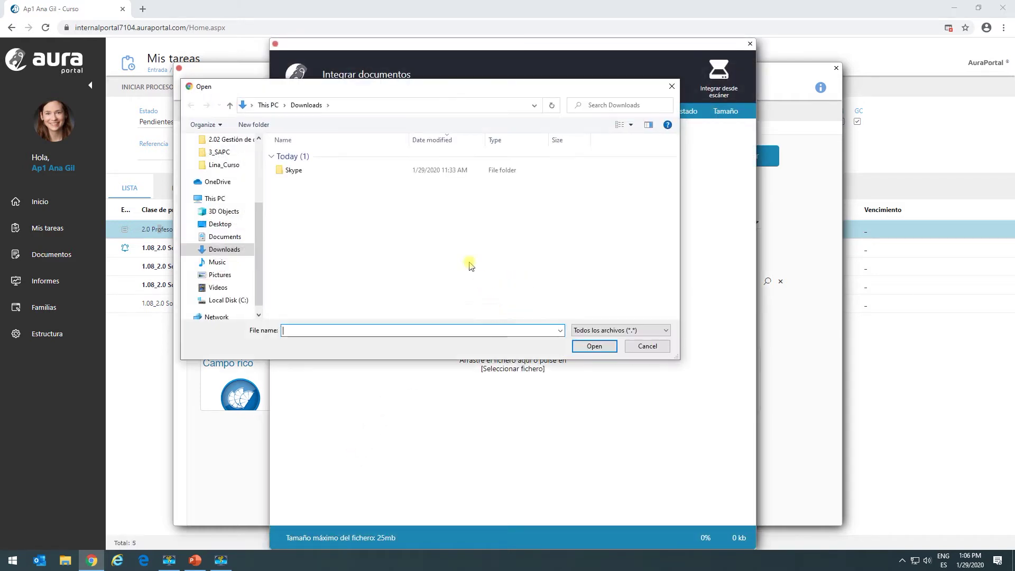
pyautogui.moveTo(259, 217); pyautogui.dragTo(259, 165)
pyautogui.click(223, 253)
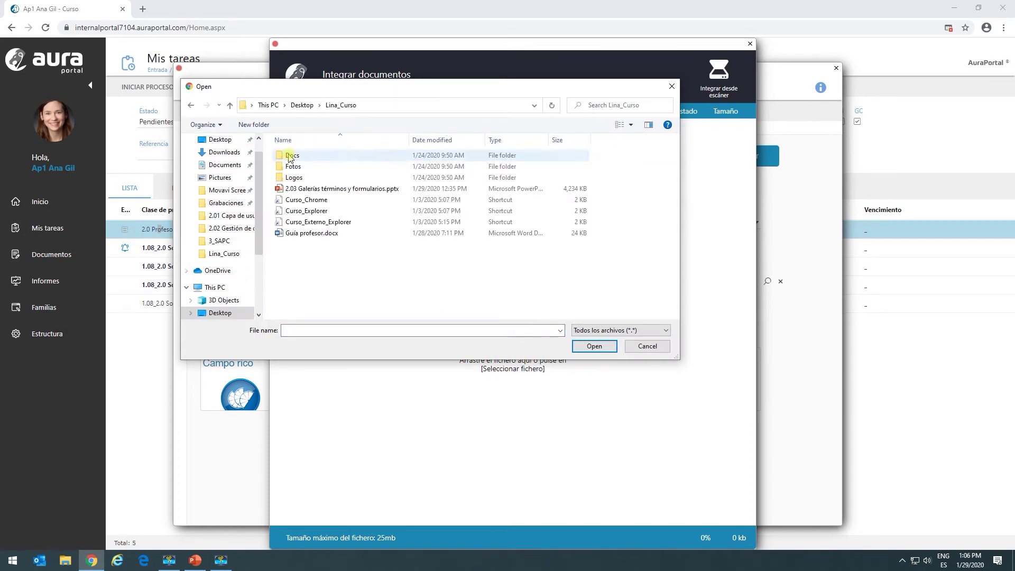
pyautogui.doubleClick(291, 156)
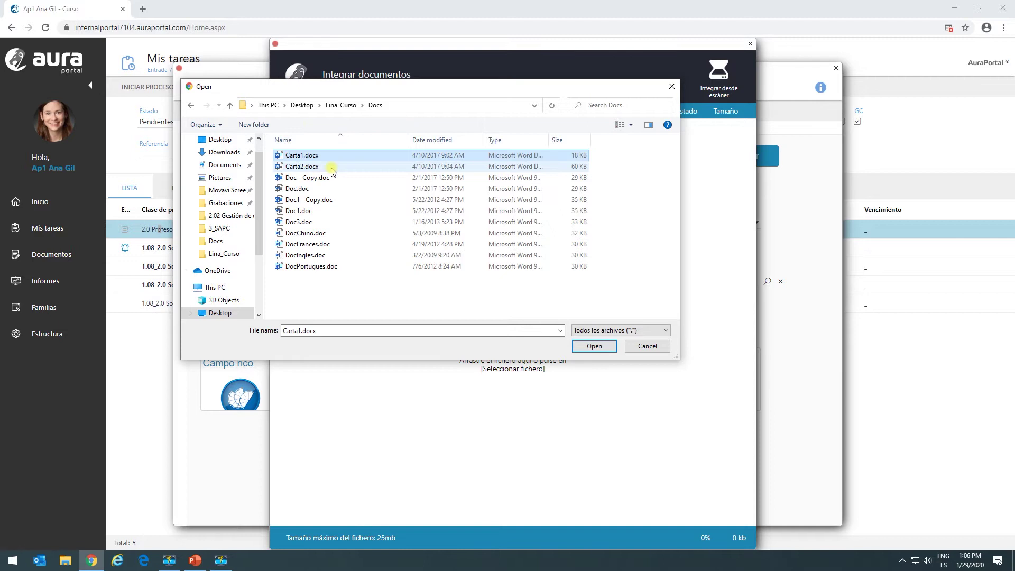
pyautogui.keyDown('shift'); pyautogui.click(276, 167); pyautogui.keyUp('shift')
pyautogui.click(582, 350)
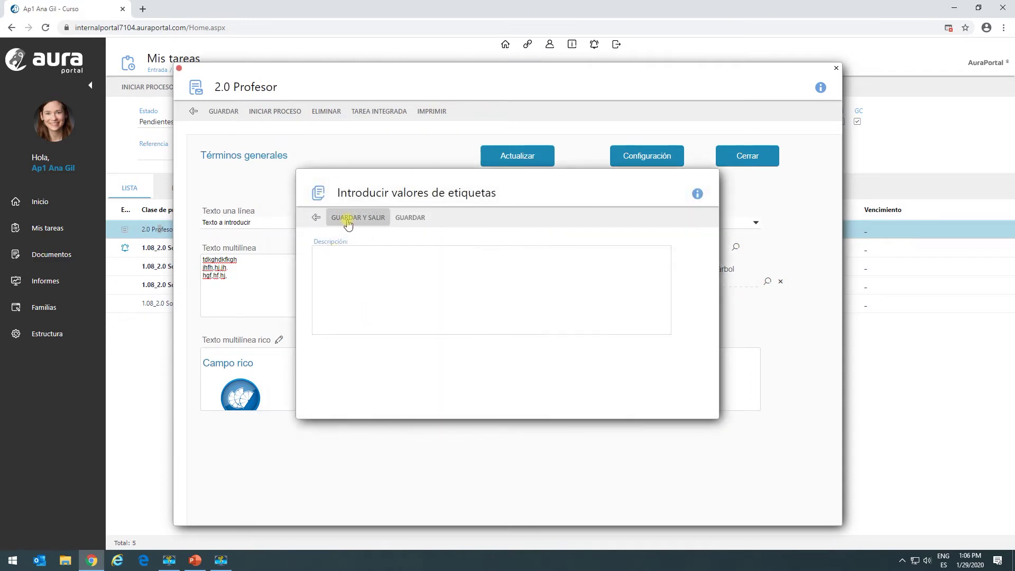
# Save the label values, review the Biblioteca documents list, and return to the form.
pyautogui.click(348, 218)
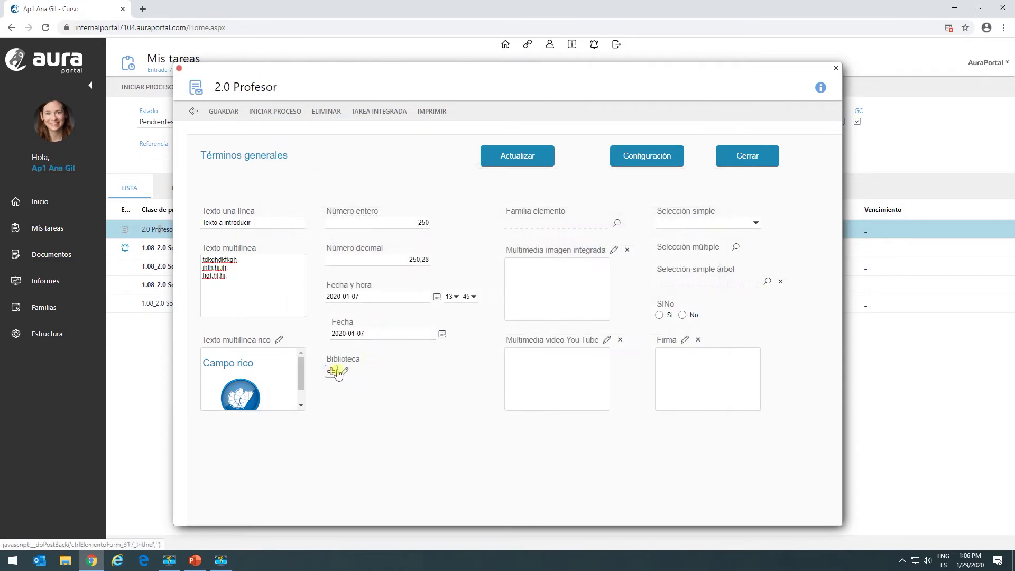
pyautogui.click(344, 373)
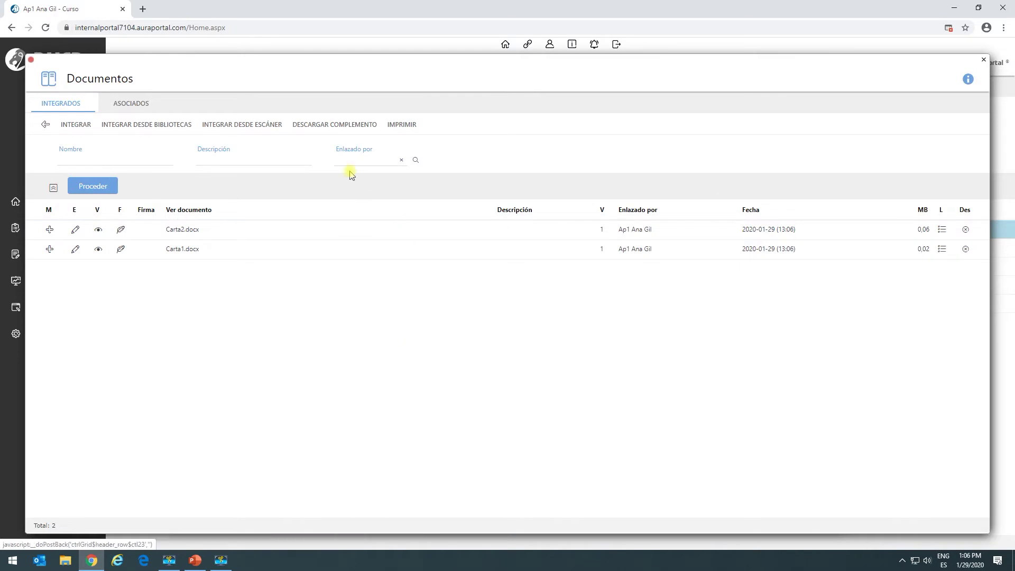
pyautogui.click(47, 125)
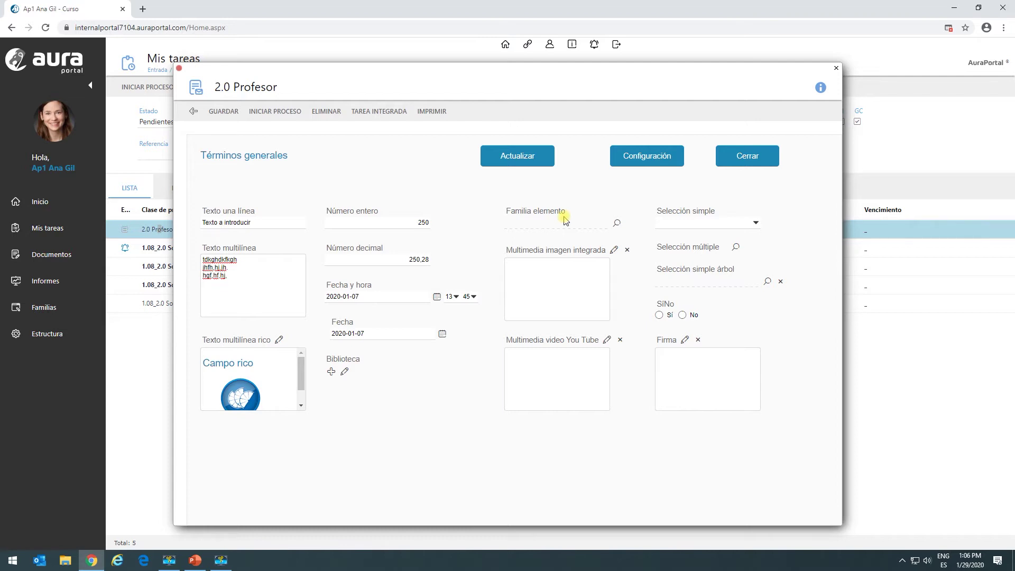
# Pick the Administration, Auditor and Director comercial employees for Familia elemento, dropping Manager, and return.
pyautogui.click(616, 222)
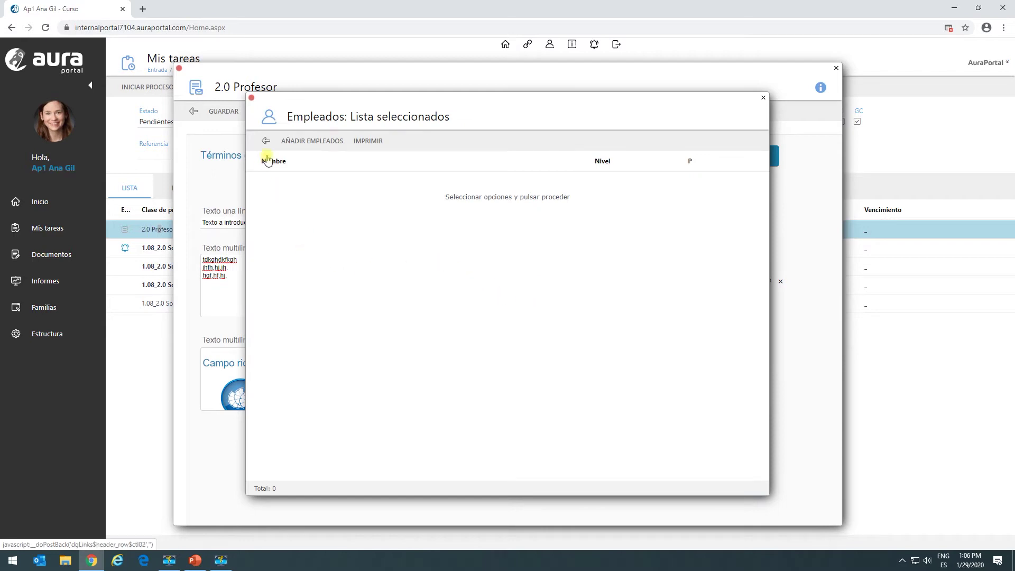
pyautogui.click(303, 142)
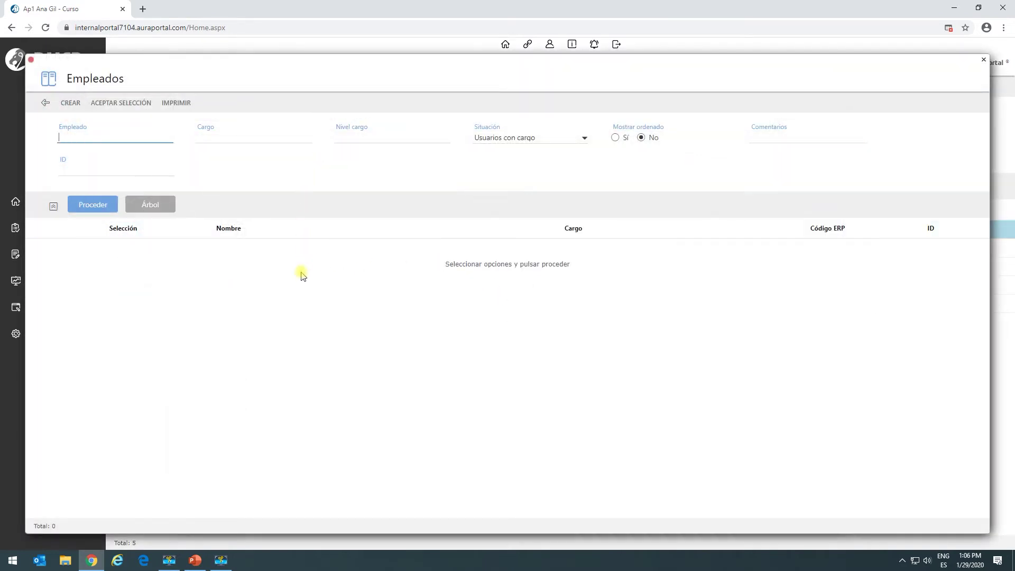
pyautogui.click(77, 207)
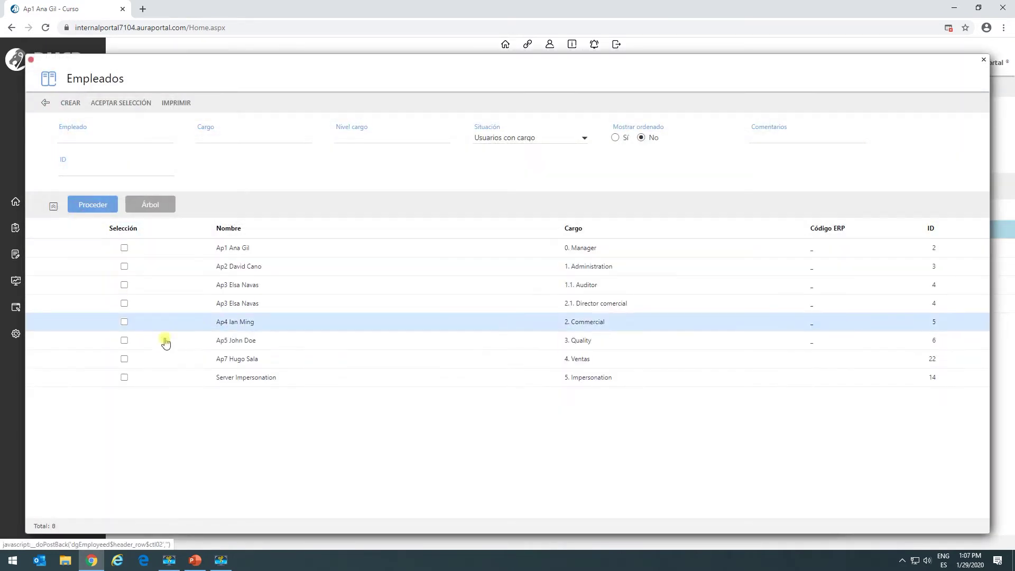
pyautogui.click(125, 248)
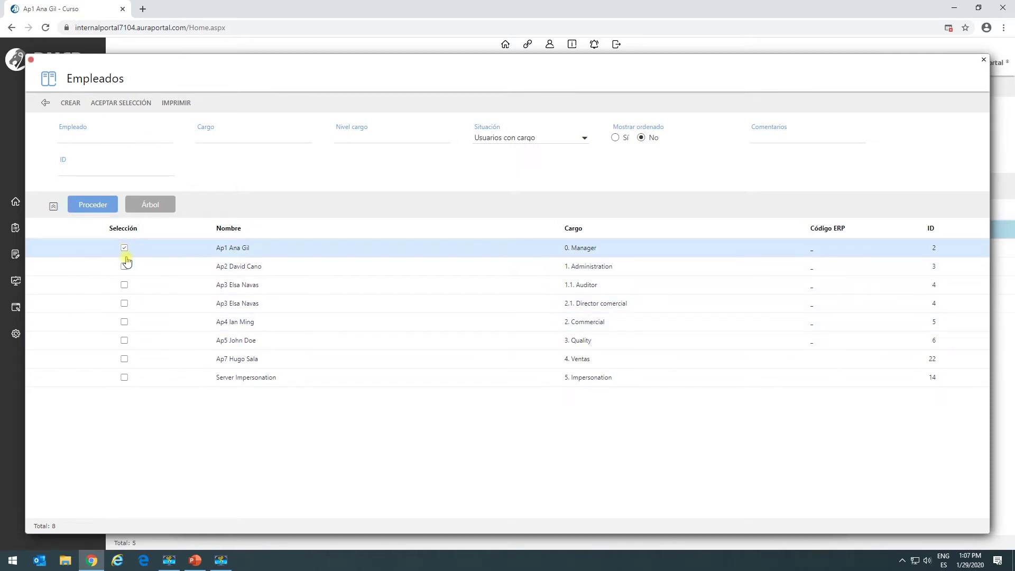
pyautogui.click(125, 267)
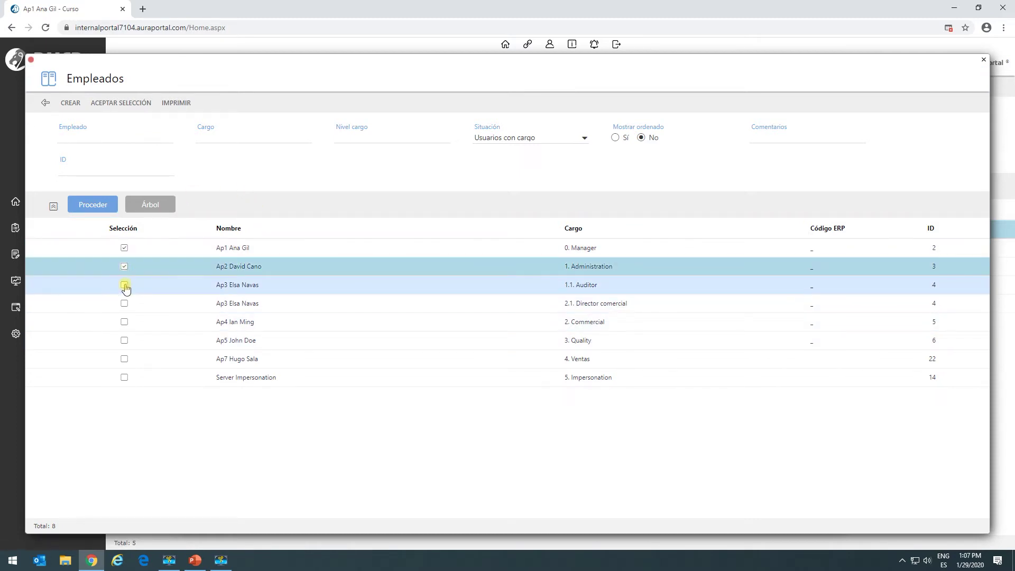
pyautogui.click(125, 286)
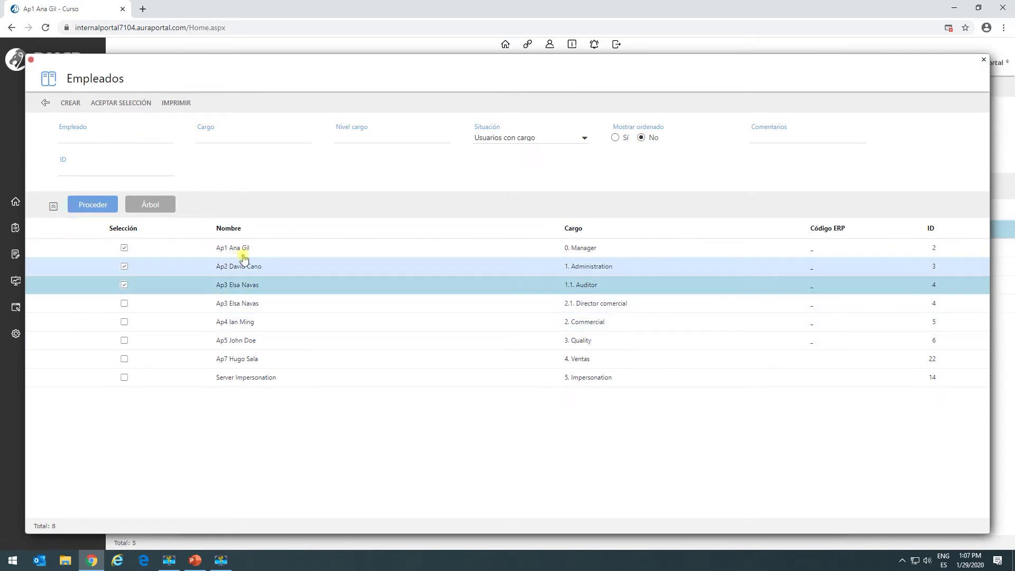
pyautogui.click(124, 248)
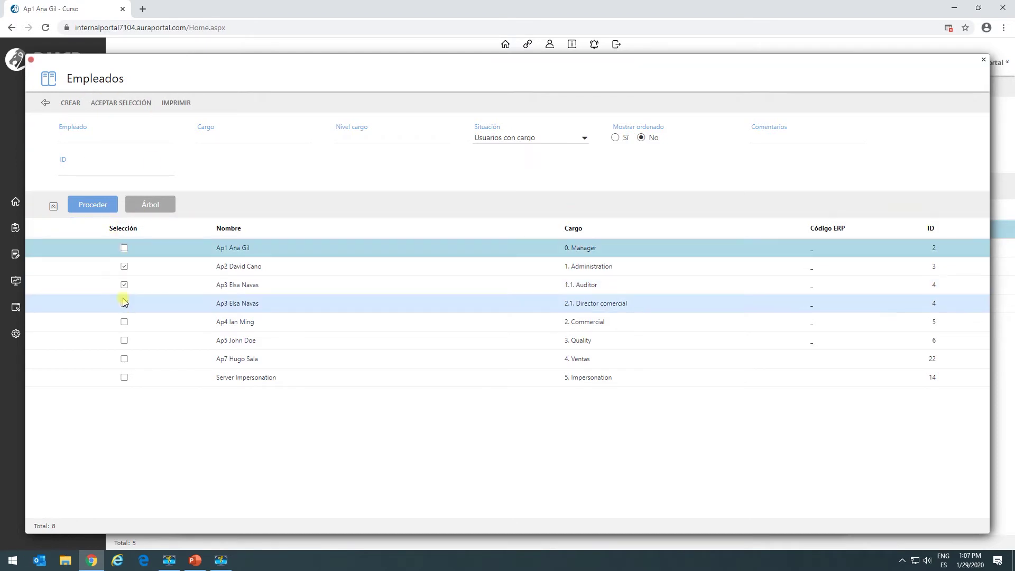
pyautogui.click(124, 304)
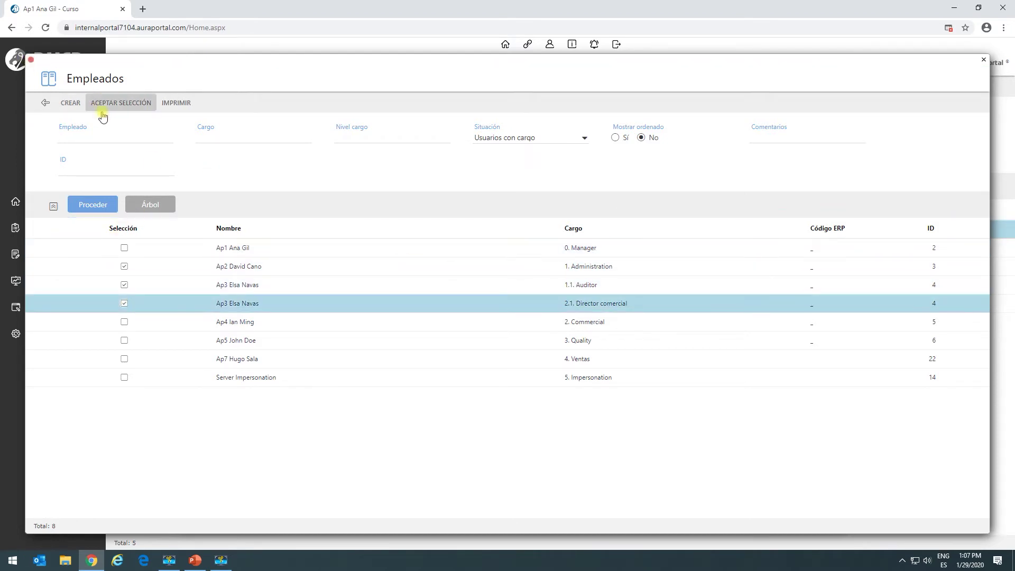
pyautogui.click(114, 103)
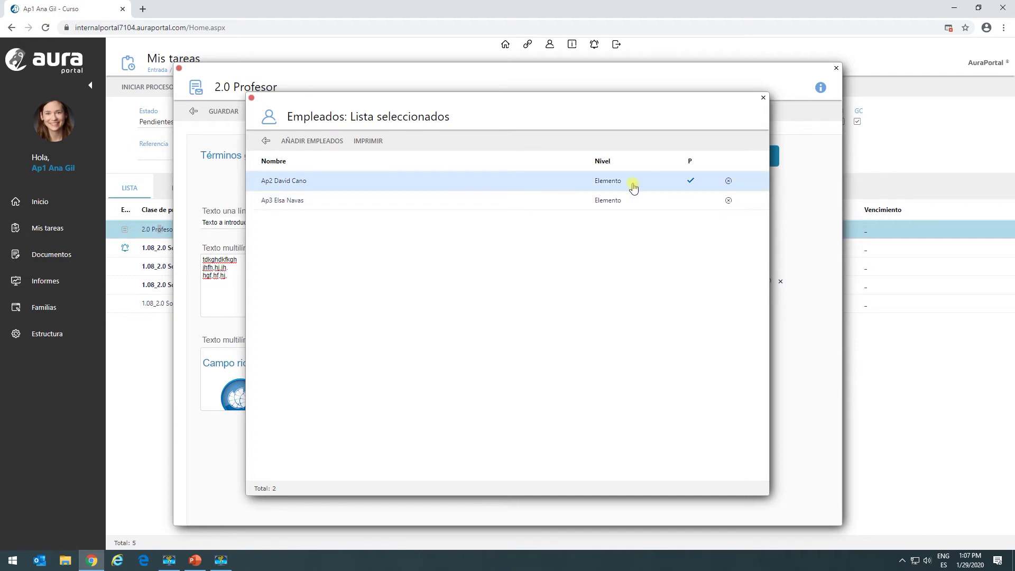
pyautogui.click(265, 141)
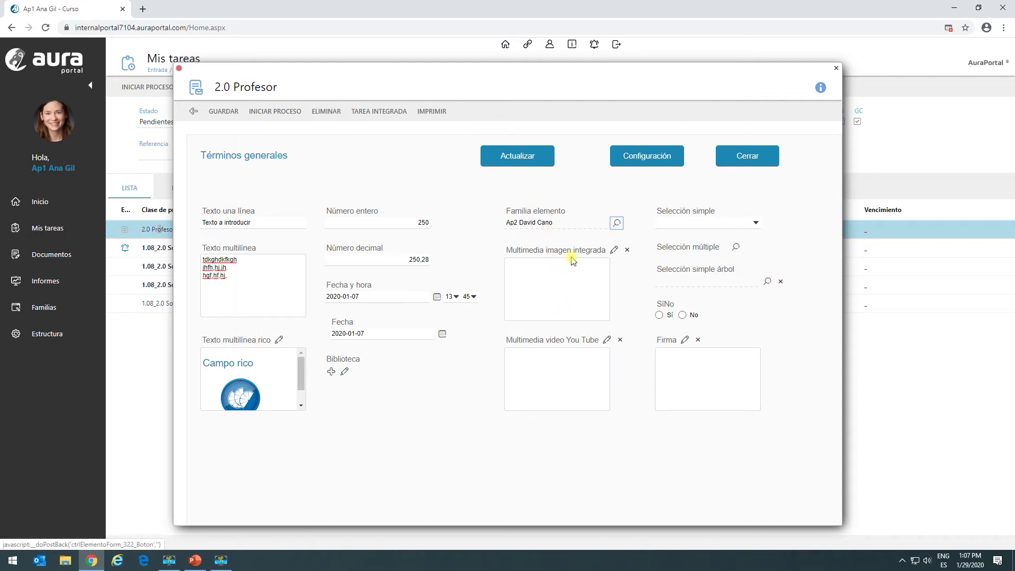
# Insert '2.03 Demo Star Wars 7.jpg' from Downloads into the Multimedia imagen integrada field and save it.
pyautogui.click(614, 251)
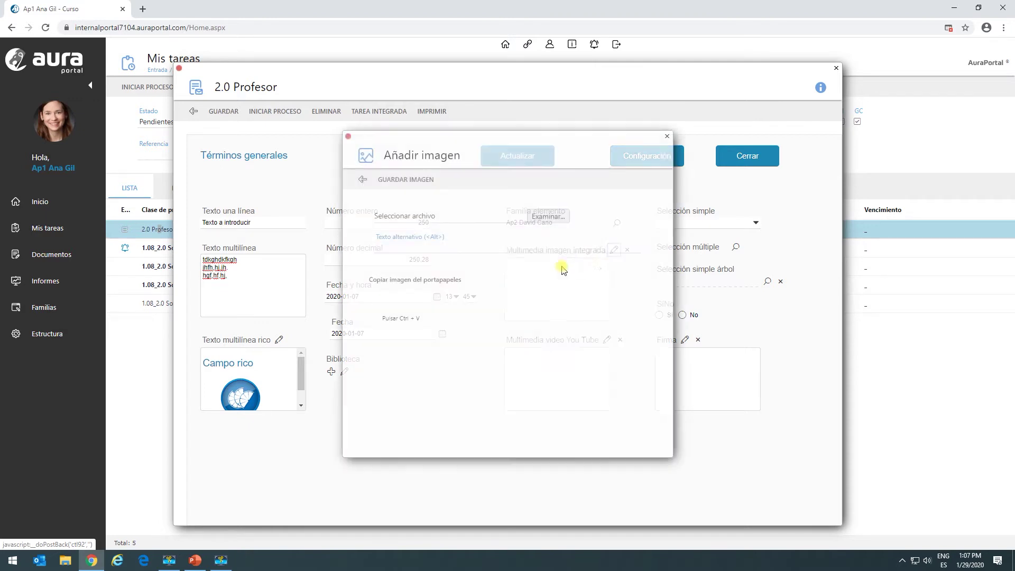
pyautogui.click(547, 218)
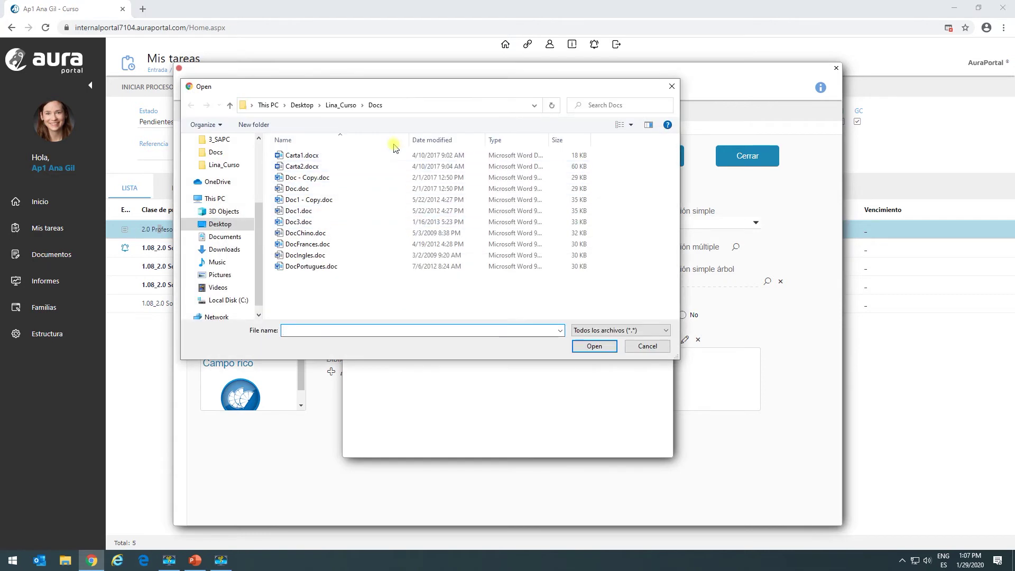
pyautogui.scroll(2, 222, 228)
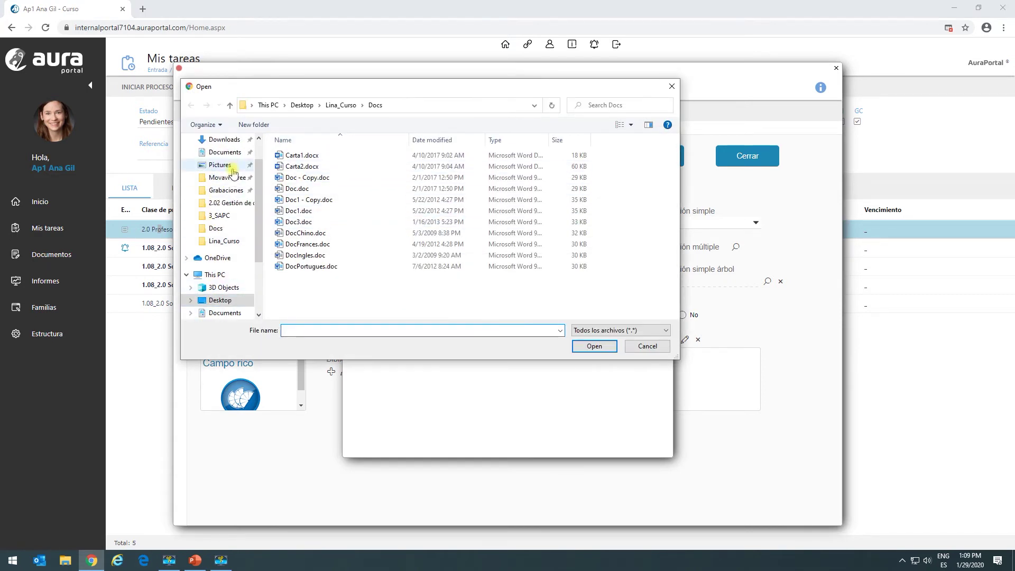
pyautogui.scroll(2, 233, 172)
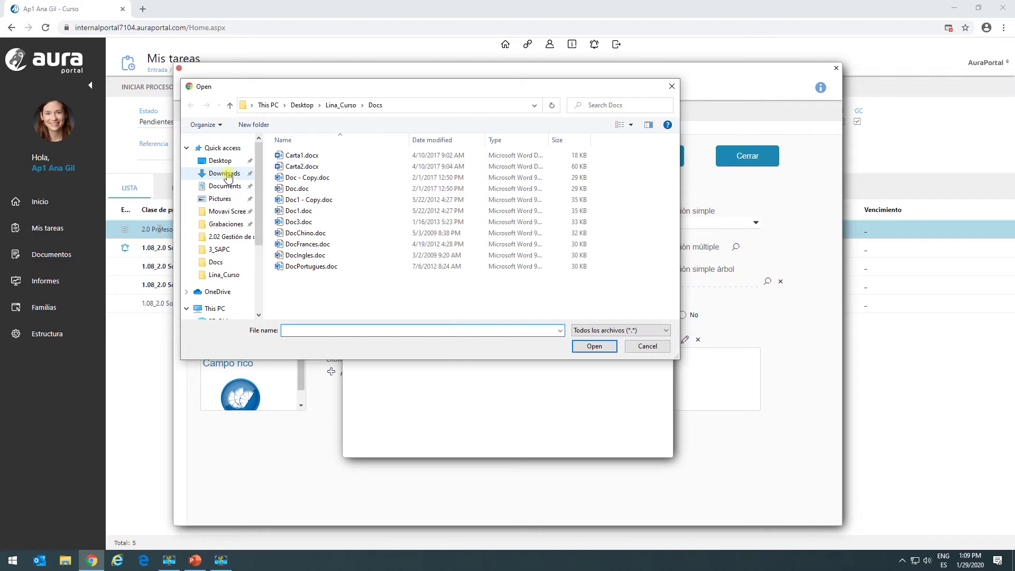
pyautogui.click(227, 174)
pyautogui.click(341, 171)
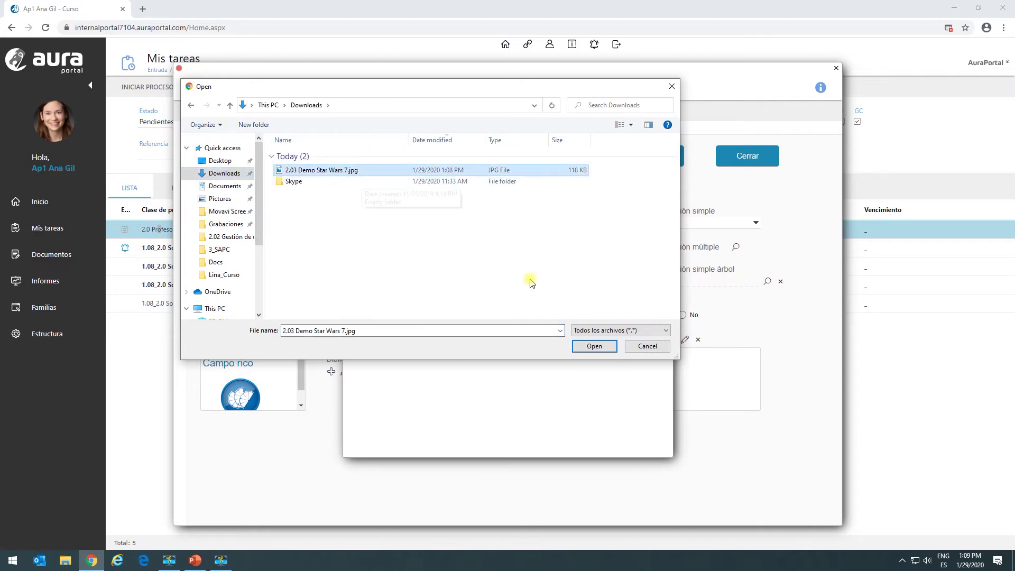
pyautogui.click(589, 346)
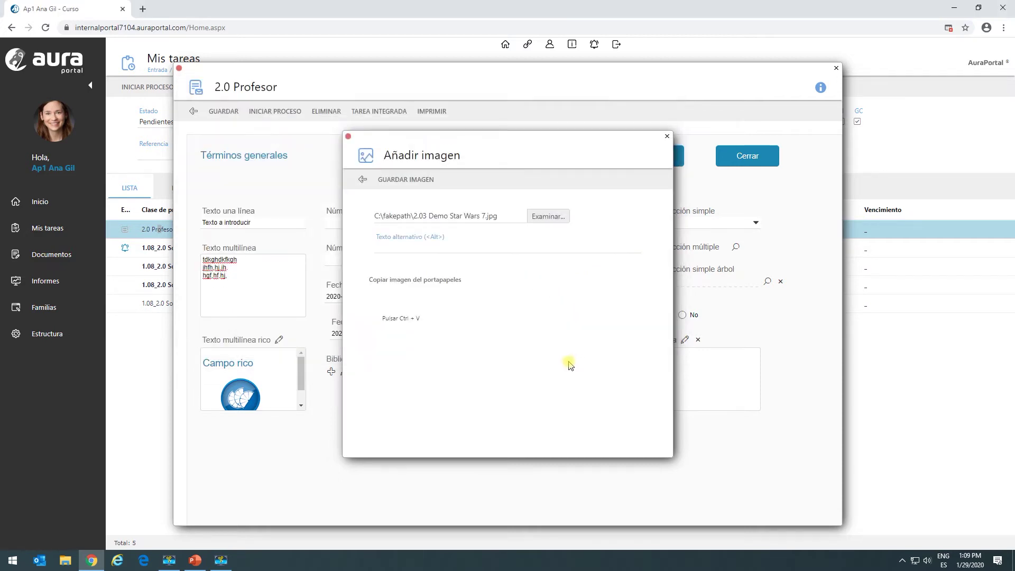
pyautogui.click(399, 189)
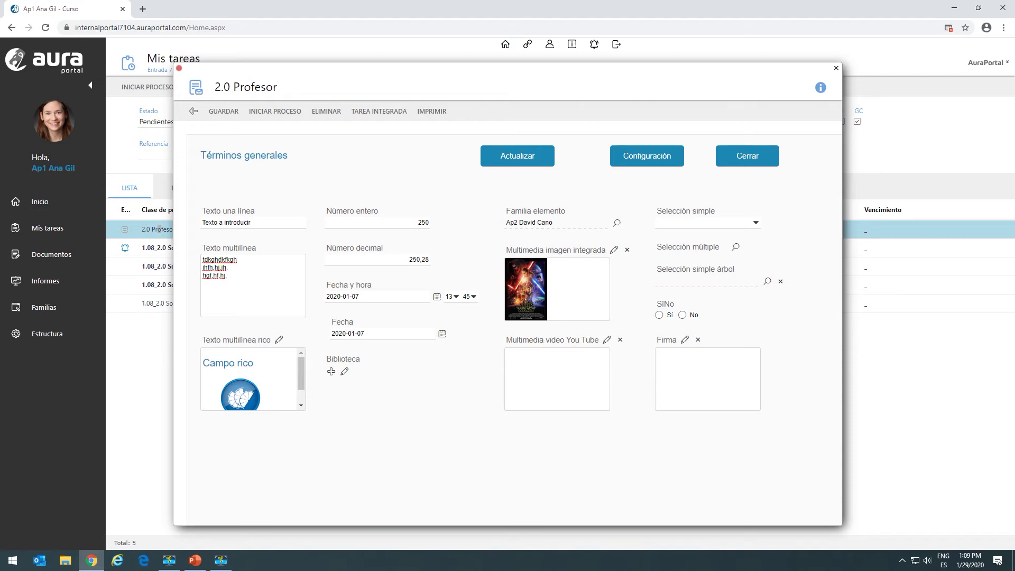
pyautogui.hotkey('alt', 'Tab')
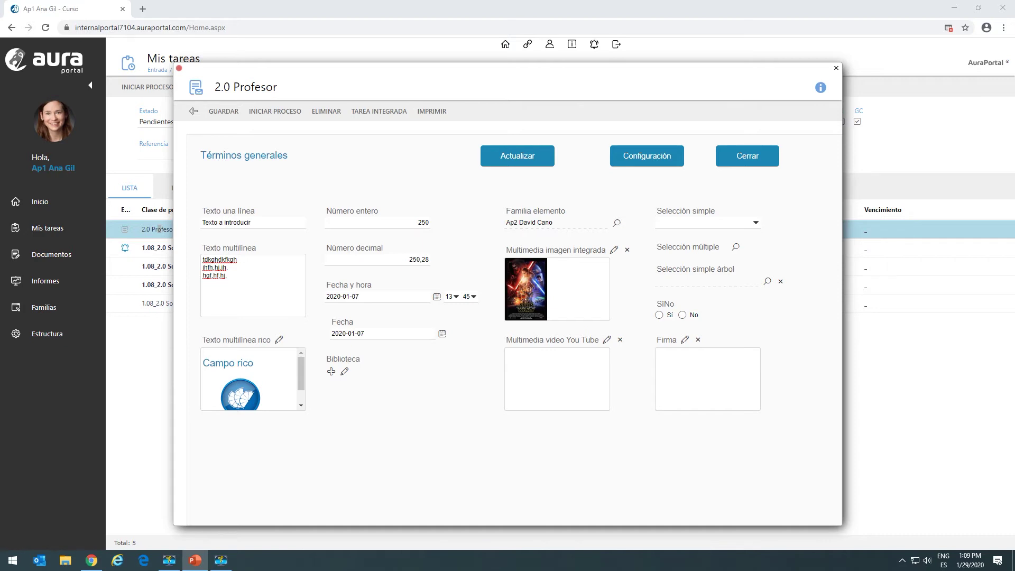
pyautogui.click(607, 340)
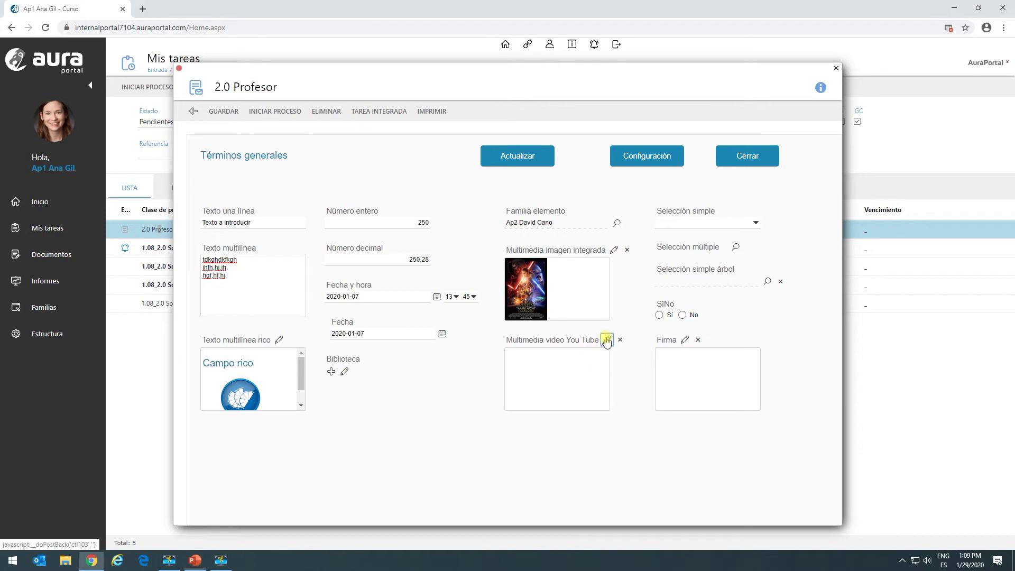
# Paste the Star Wars iframe embed code into the Multimedia video You Tube field and save it.
pyautogui.click(399, 264)
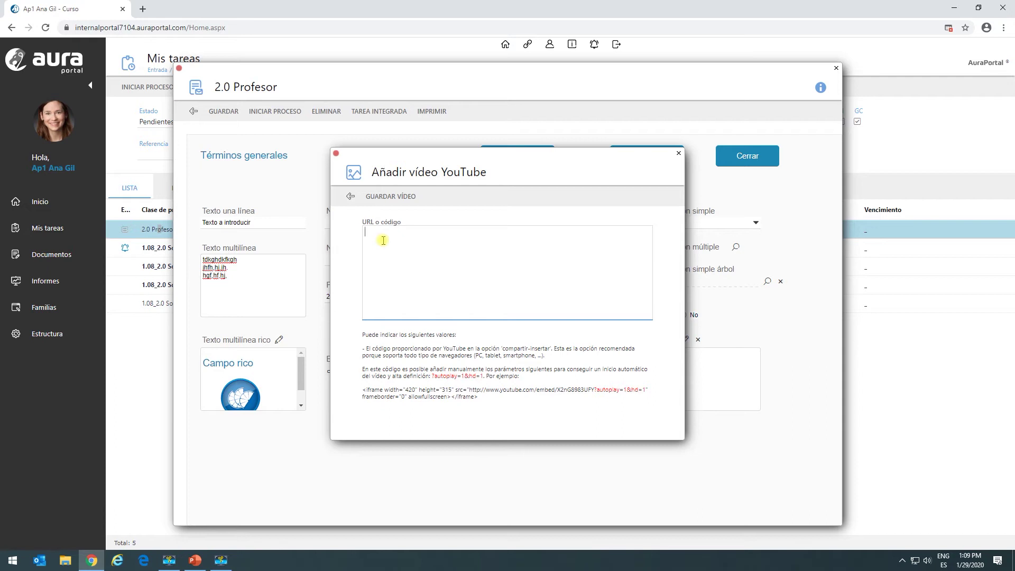
pyautogui.write('<iframe width="560" height="315" src="https://www.youtube.com/embed/5eKLdSDGh9k" frameborder="0" allowfullscreen></iframe>')
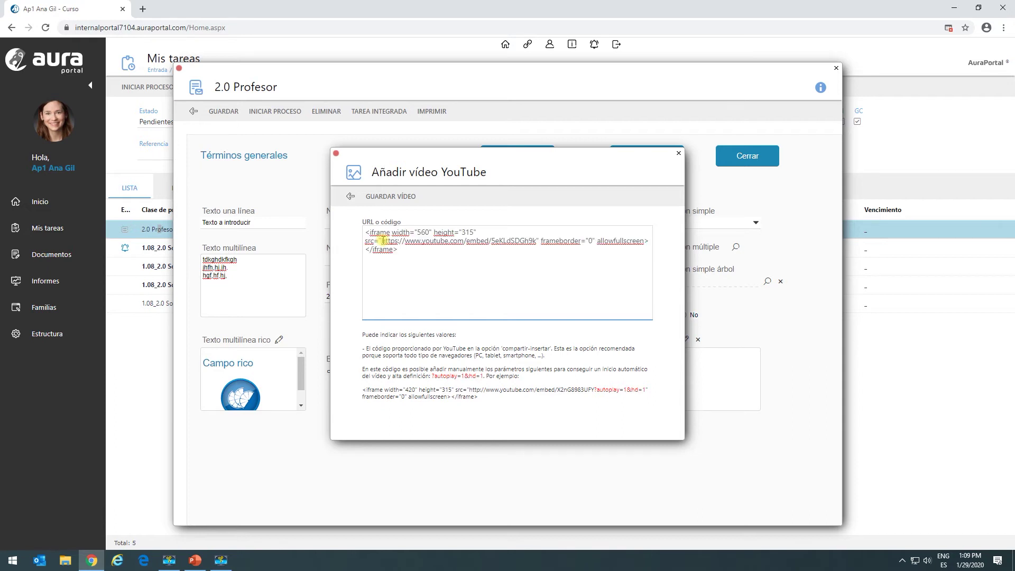
pyautogui.click(391, 198)
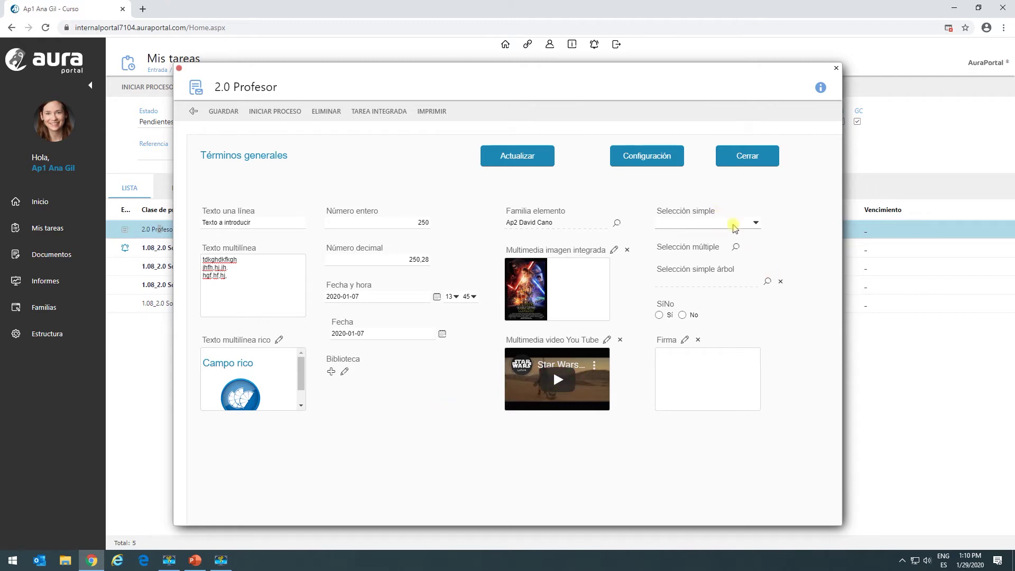
# Choose Opción simple 1 and Opción múltiple 1 and 3, then bring up the selection tree.
pyautogui.click(756, 224)
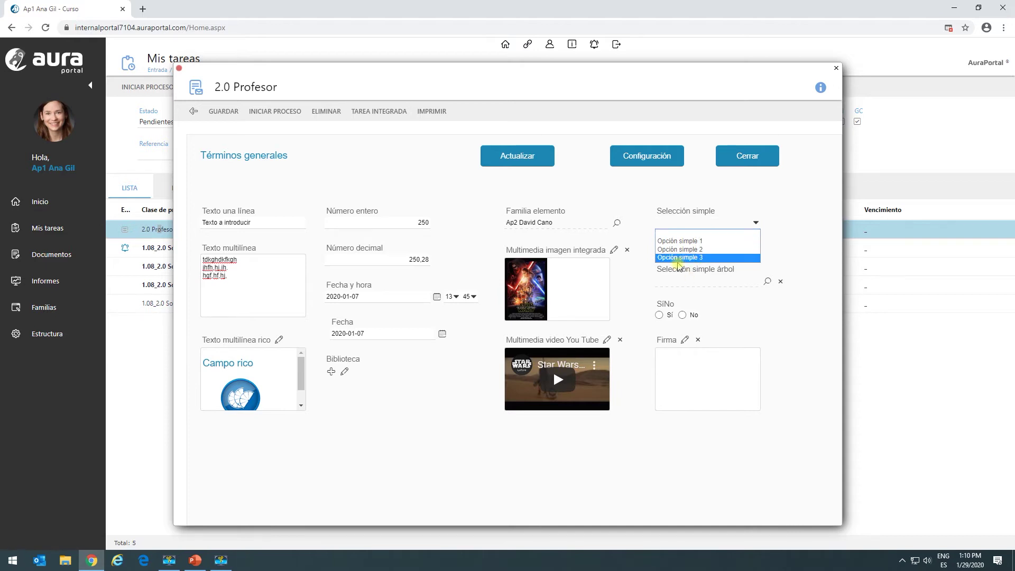
pyautogui.click(682, 243)
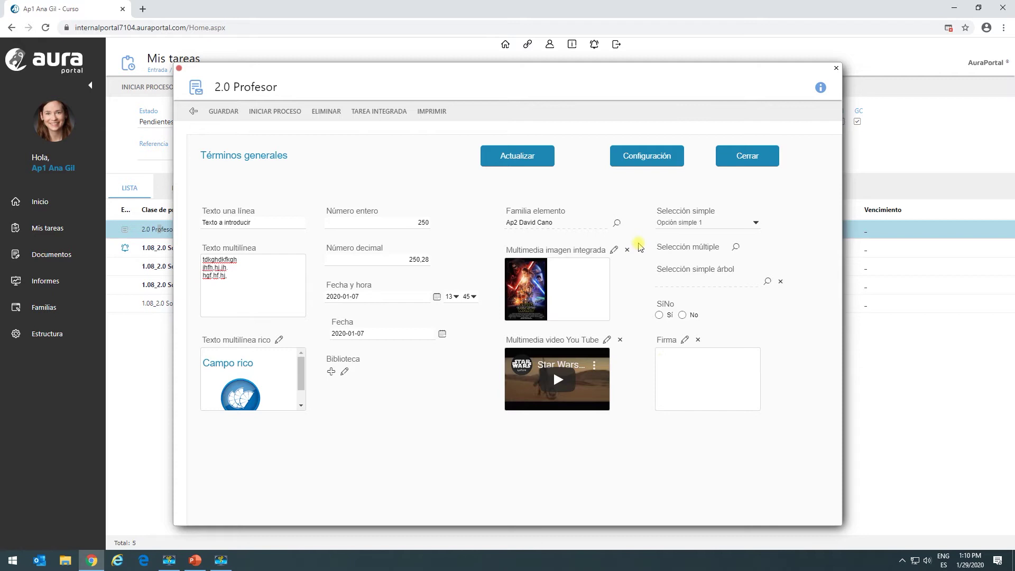
pyautogui.click(736, 247)
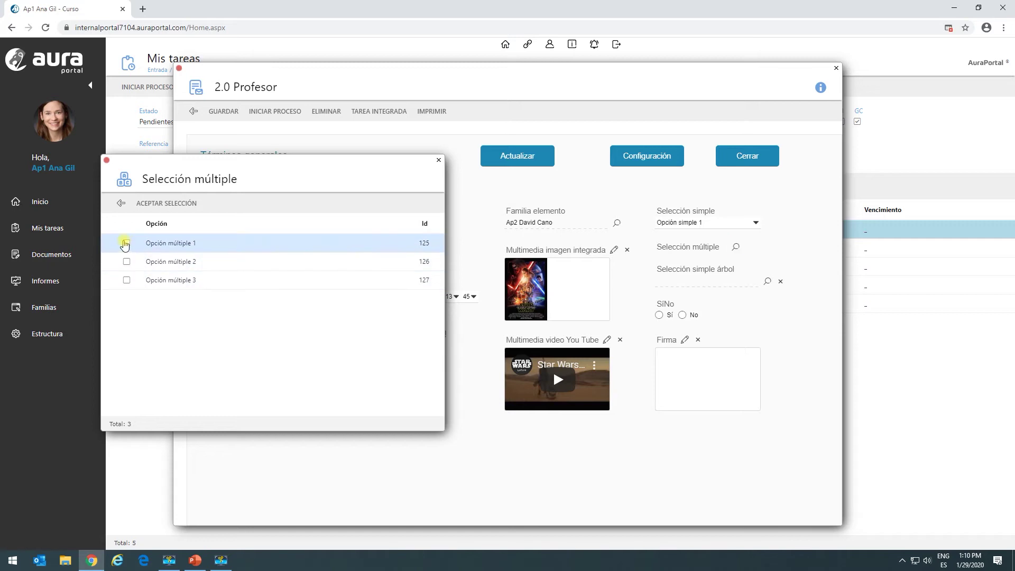
pyautogui.click(126, 244)
pyautogui.click(127, 281)
pyautogui.click(175, 203)
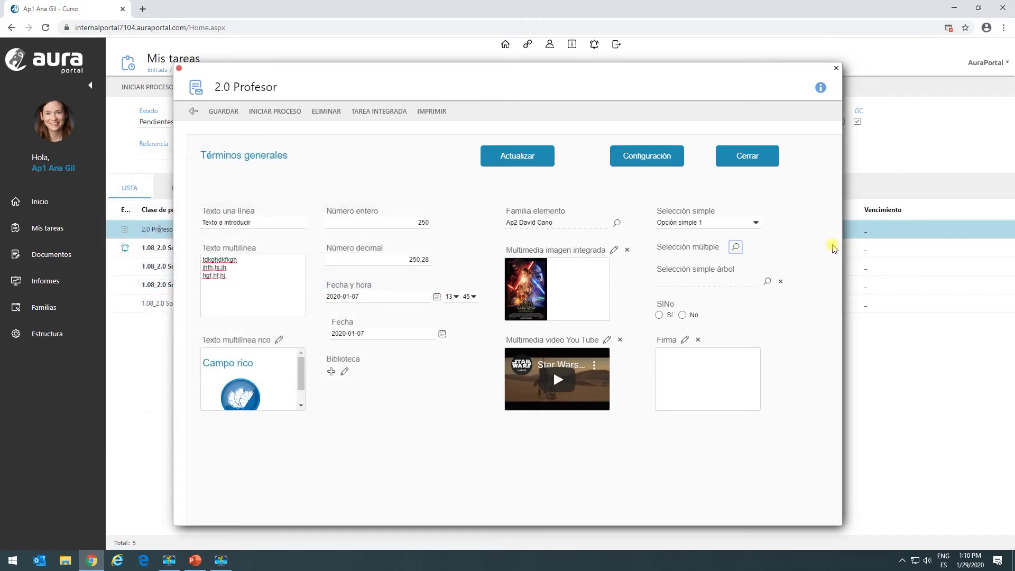
pyautogui.click(768, 281)
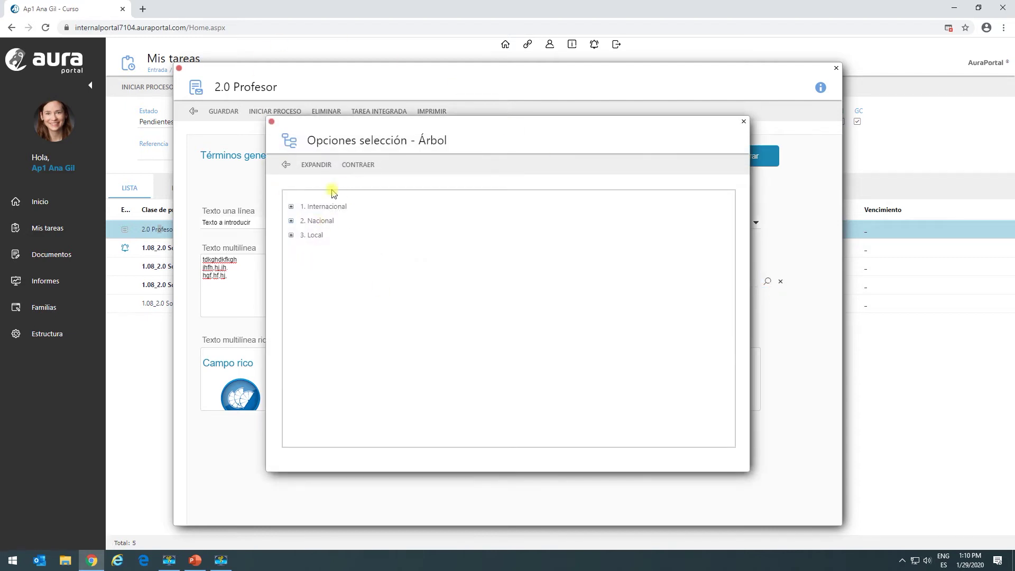
# Pick Vuelo con 1 escala from the expanded options tree for Selección simple árbol.
pyautogui.click(291, 221)
pyautogui.click(291, 234)
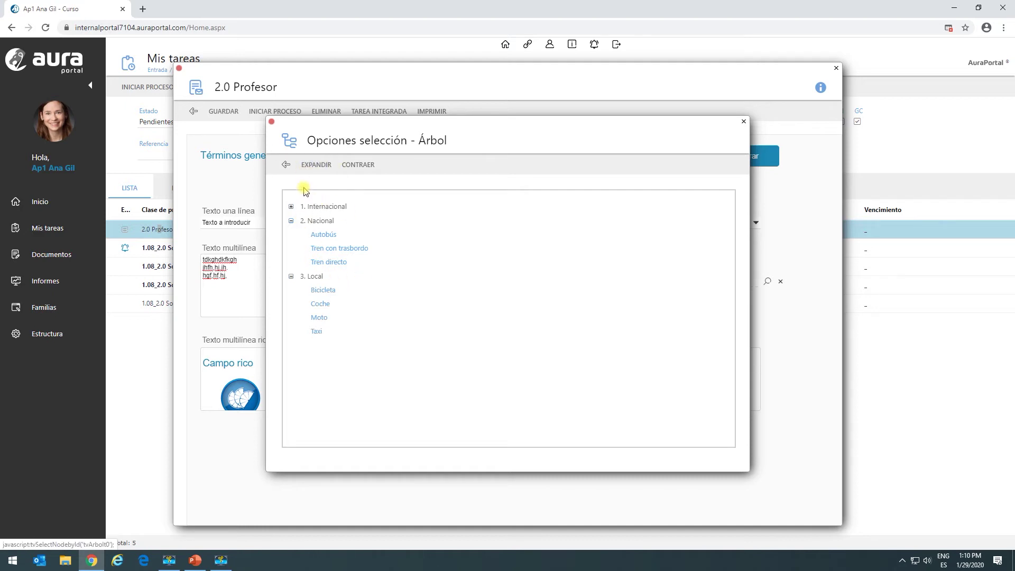
pyautogui.click(289, 166)
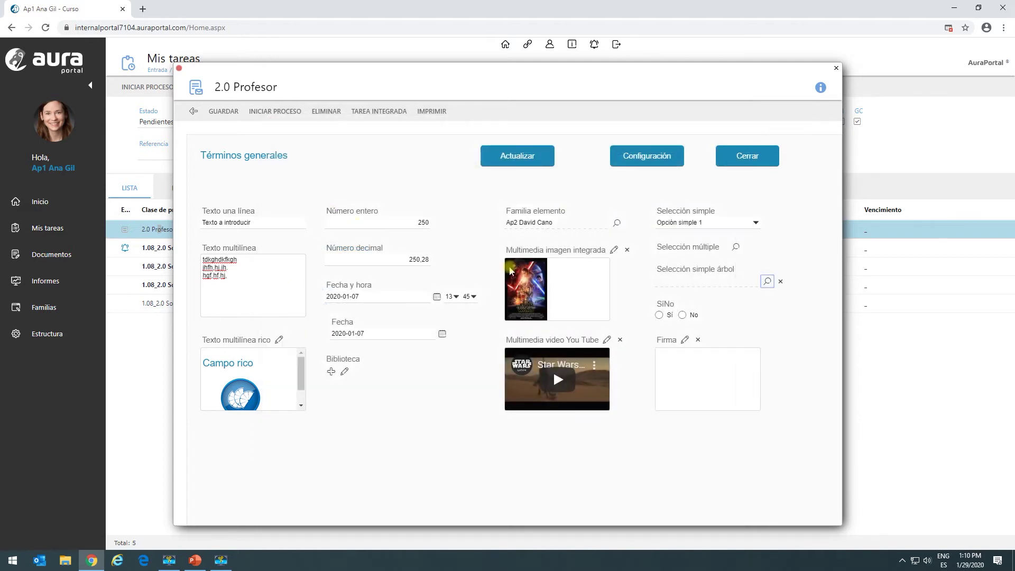
pyautogui.click(766, 281)
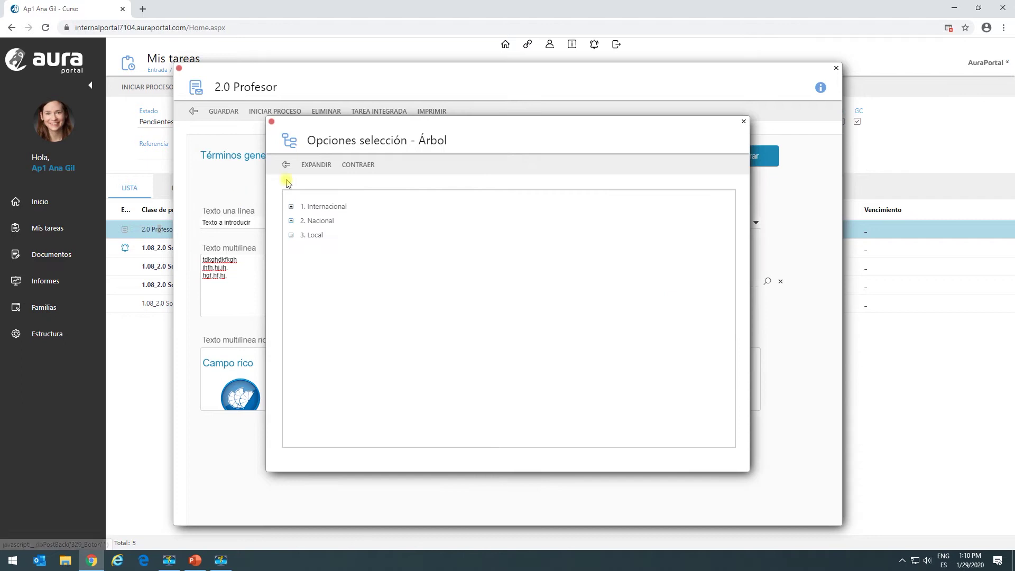
pyautogui.click(316, 164)
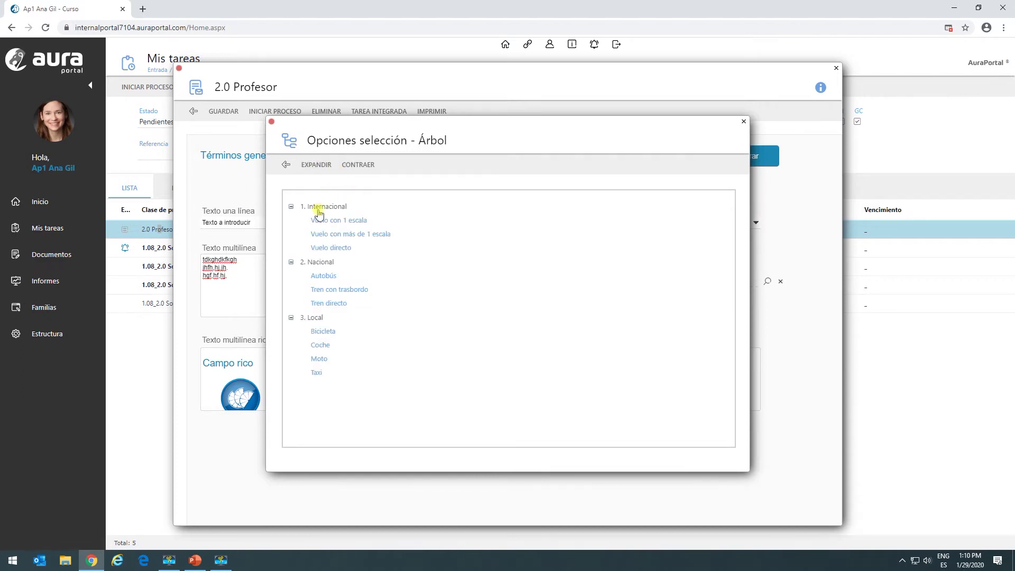
pyautogui.click(340, 221)
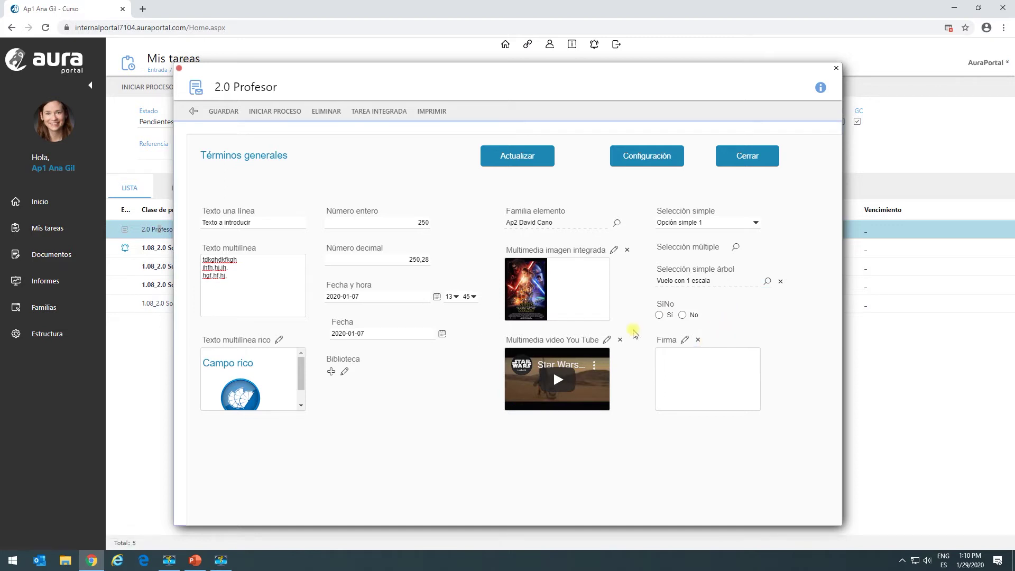
# Answer Sí for SíNo, sign the Firma field, save the form and go back to Mis tareas.
pyautogui.click(659, 315)
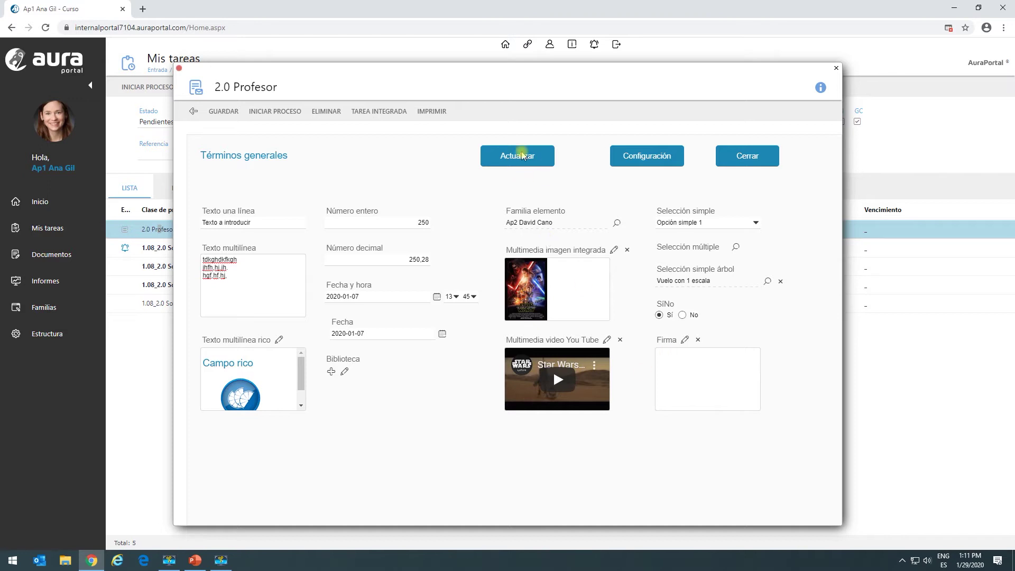
pyautogui.click(685, 339)
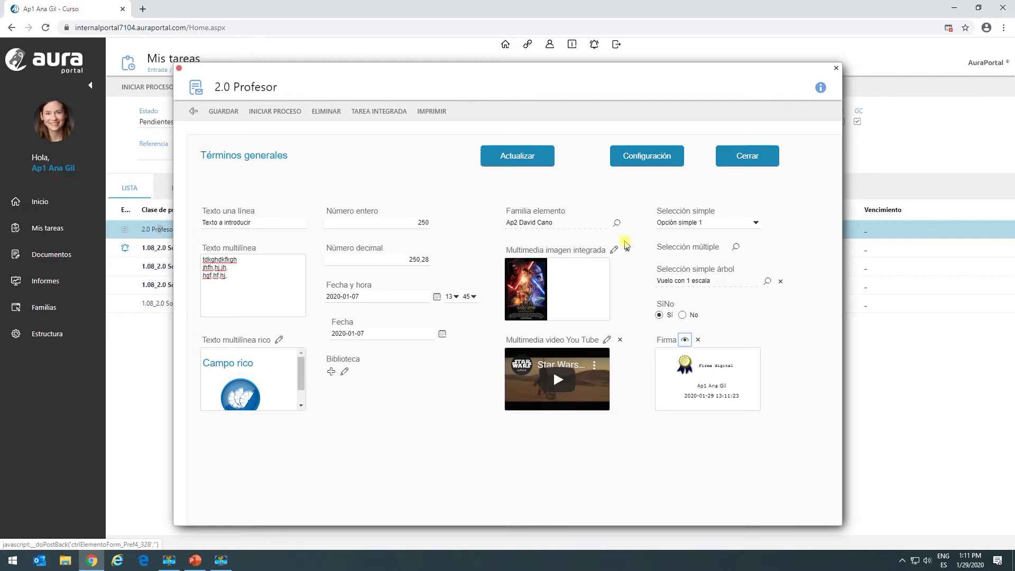
pyautogui.click(220, 114)
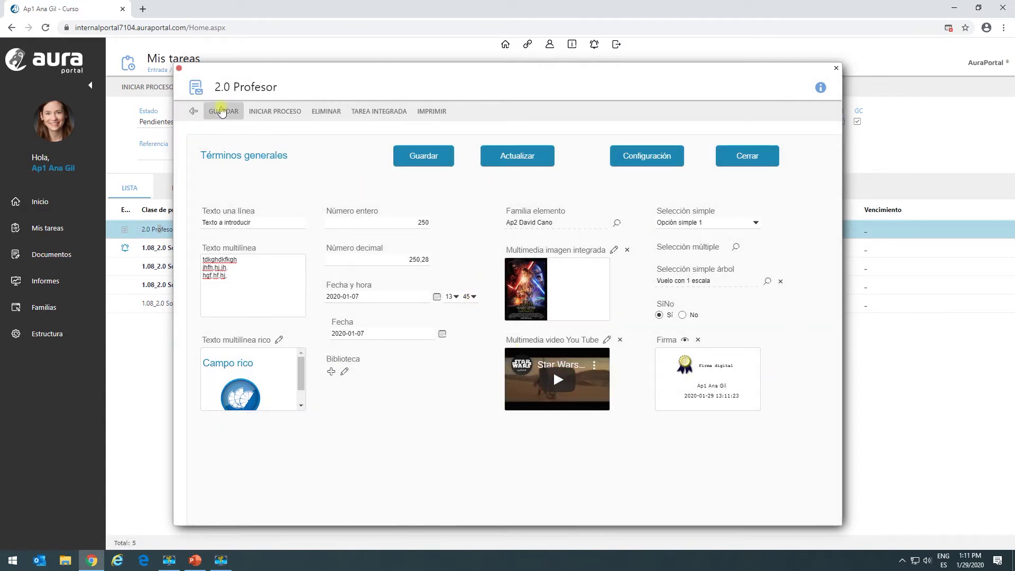
pyautogui.click(191, 112)
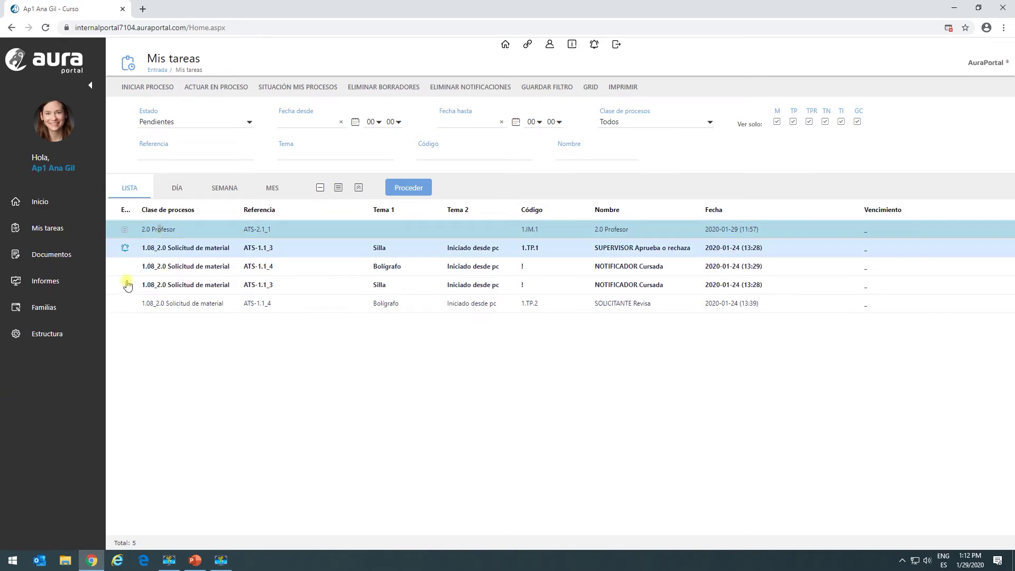
# Go to Estructura > Términos and start a Demo-chapter general term of type Texto una línea.
pyautogui.click(57, 340)
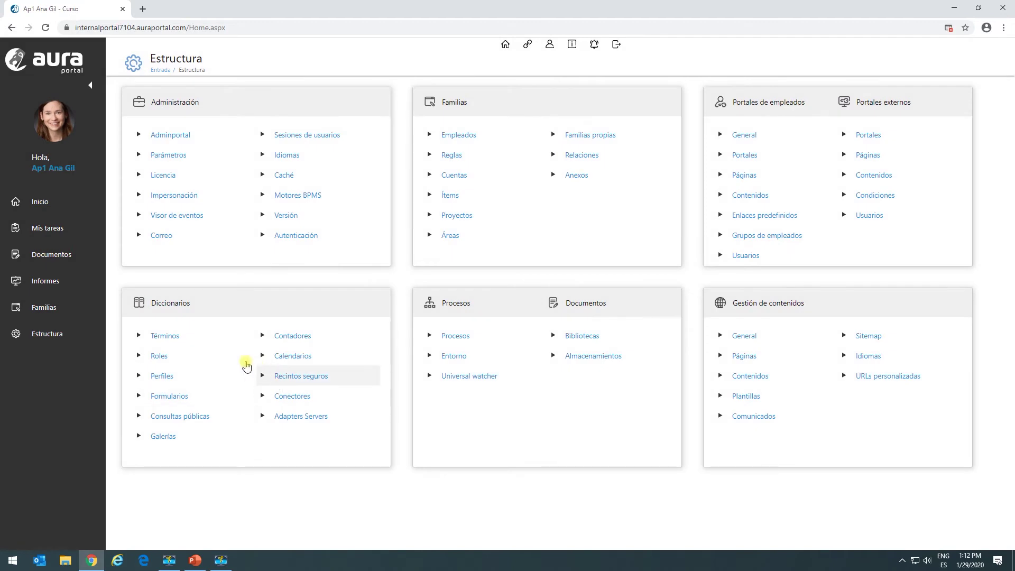
pyautogui.click(175, 340)
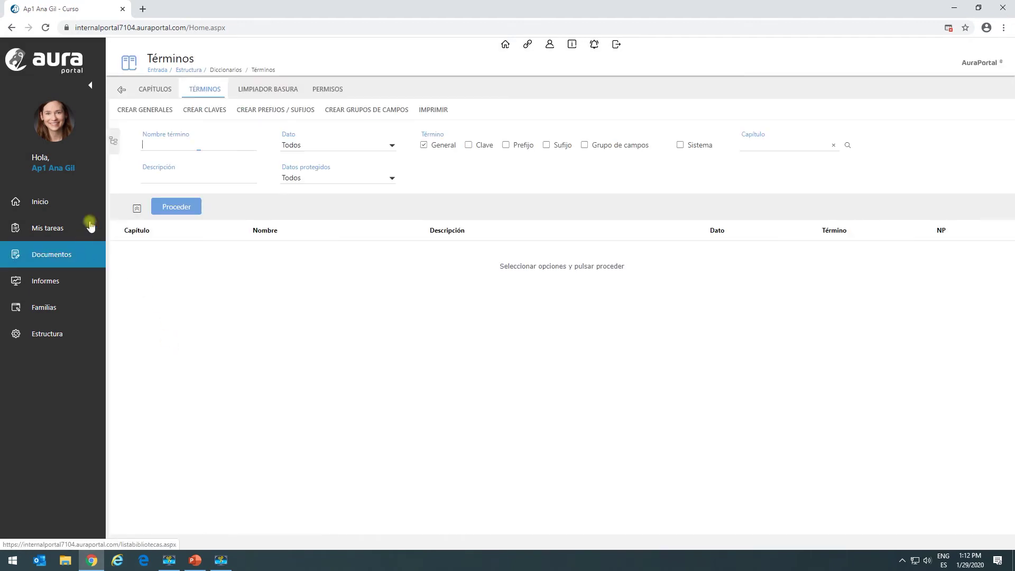
pyautogui.click(180, 141)
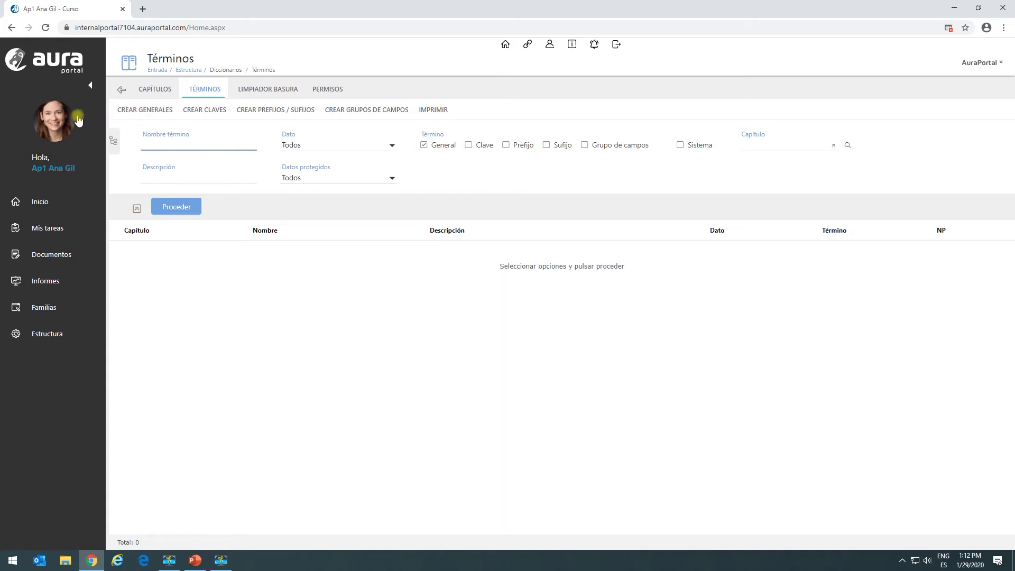
pyautogui.click(142, 114)
pyautogui.click(360, 323)
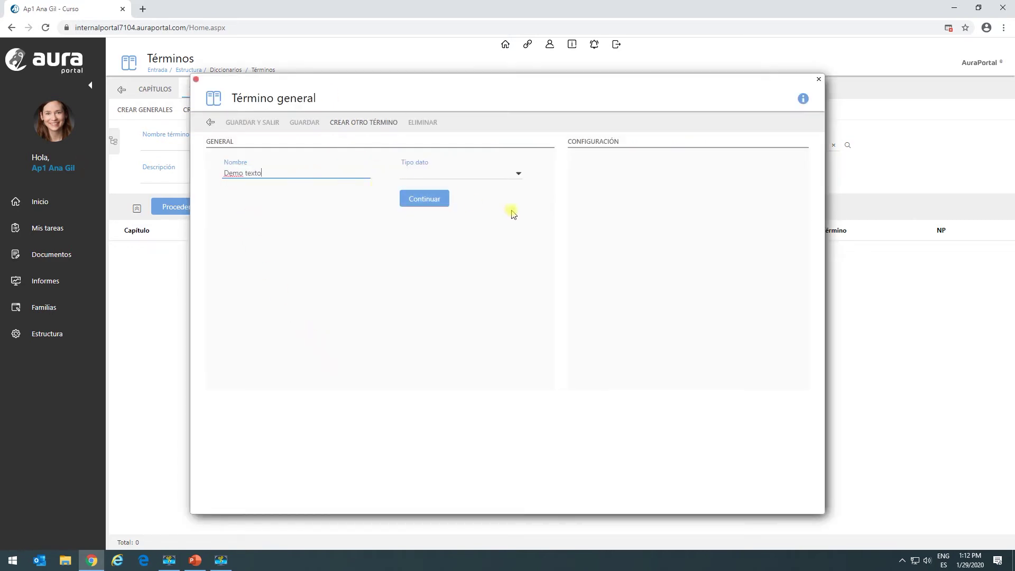
pyautogui.click(517, 179)
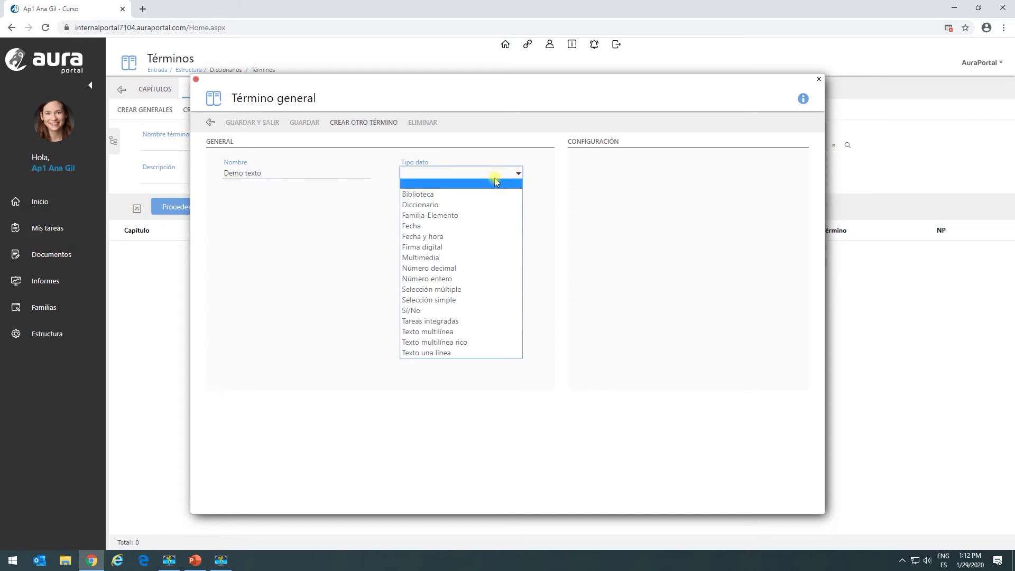
pyautogui.click(484, 355)
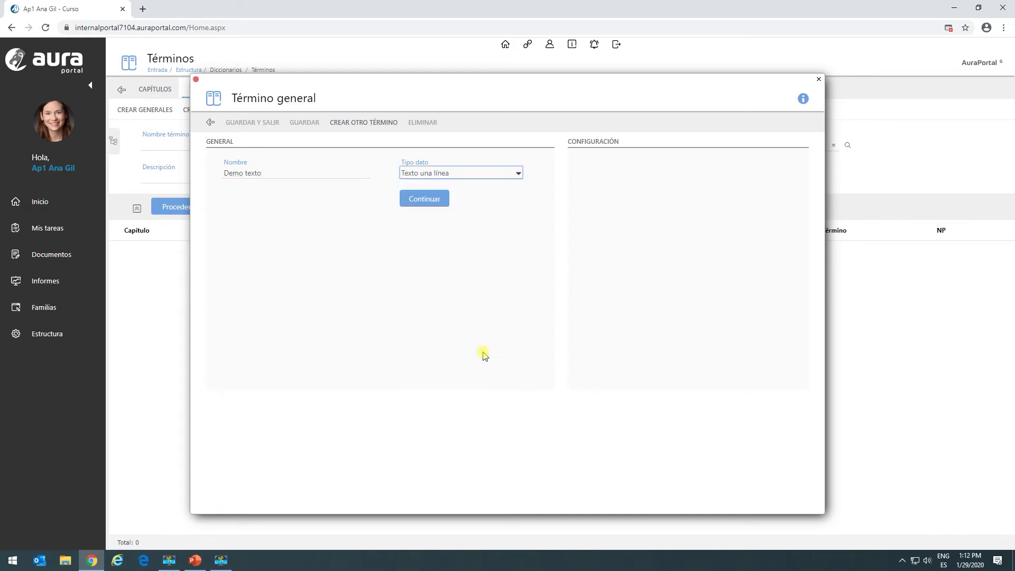
pyautogui.click(426, 199)
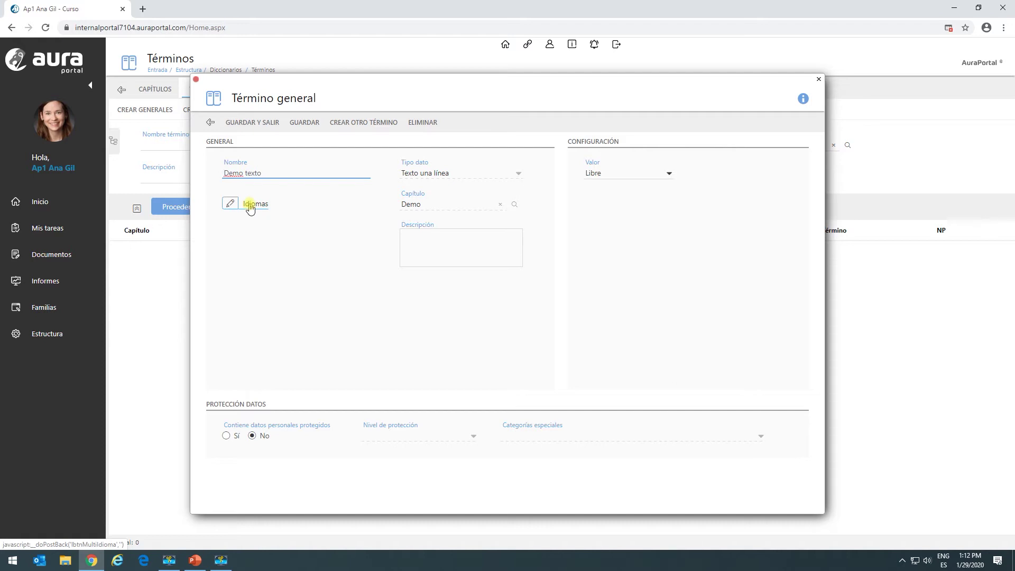
# Keep the value Libre, review the personal-data protection options, and save the Demo texto term.
pyautogui.click(669, 174)
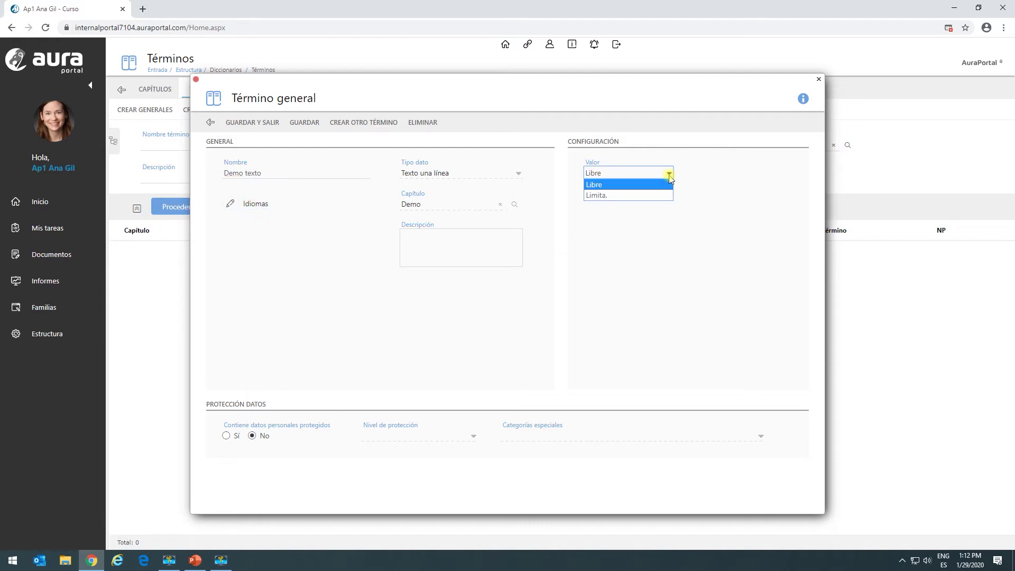
pyautogui.click(626, 174)
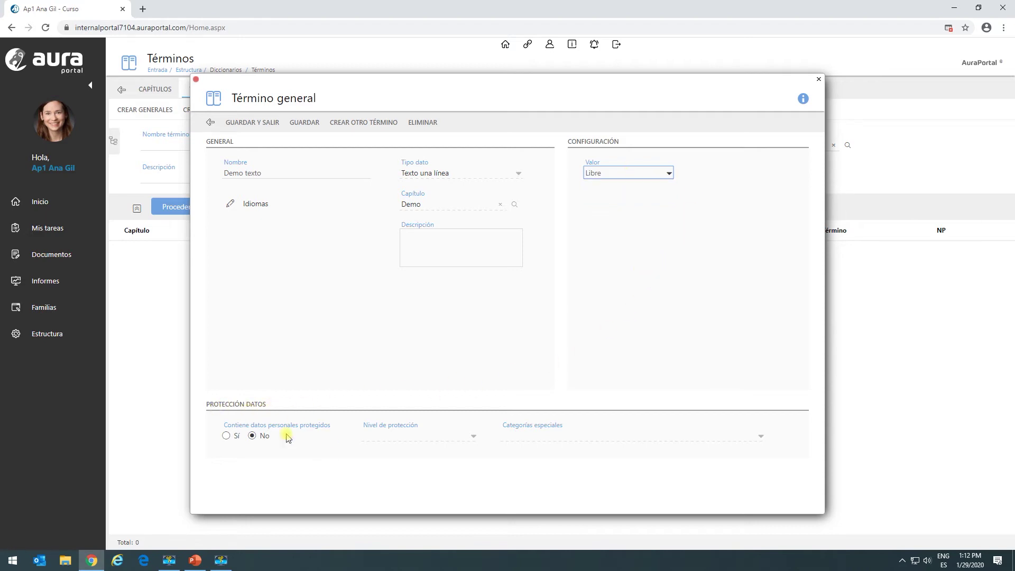
pyautogui.click(227, 437)
pyautogui.click(473, 436)
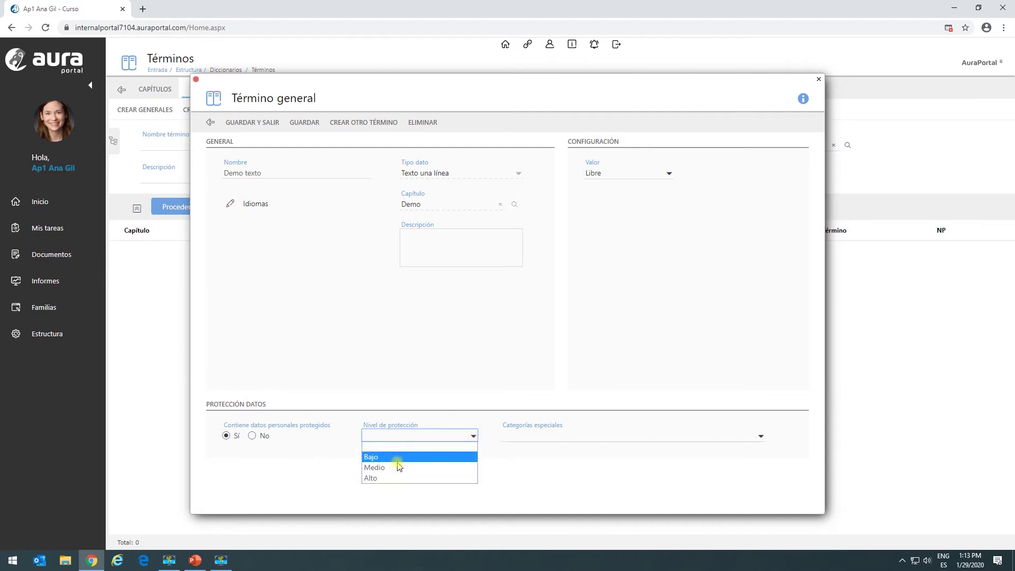
pyautogui.click(760, 436)
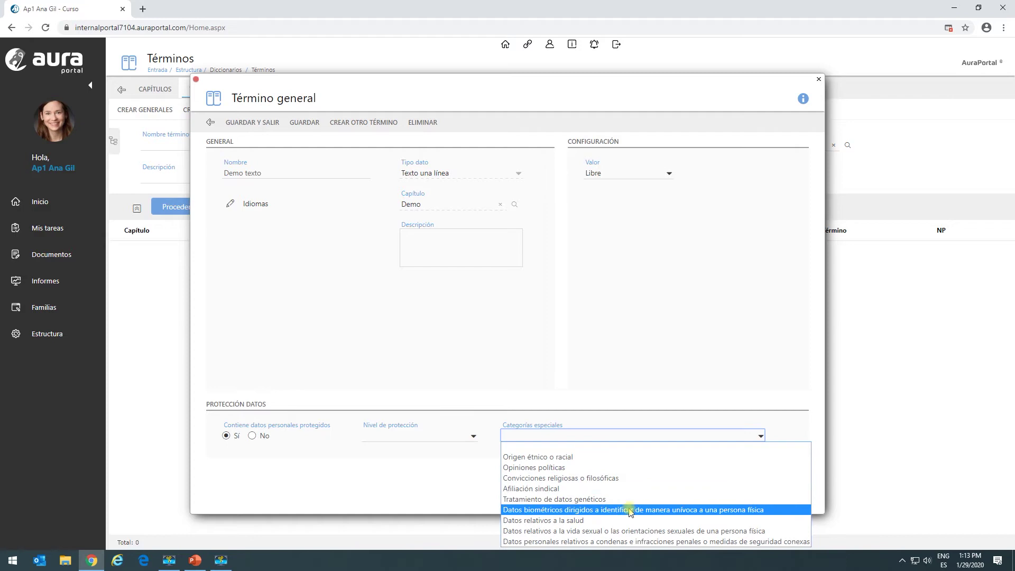
pyautogui.click(434, 478)
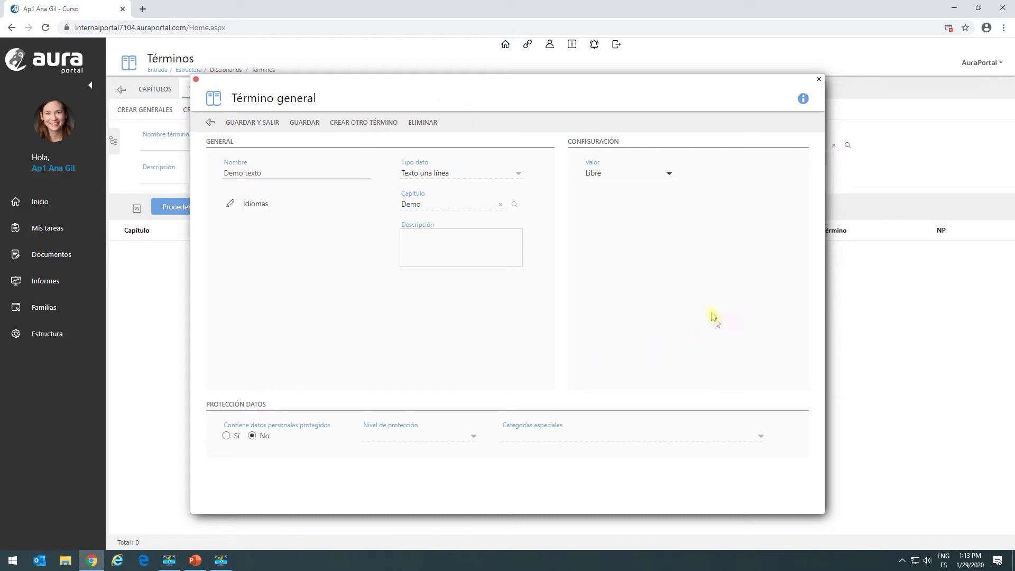
pyautogui.click(245, 125)
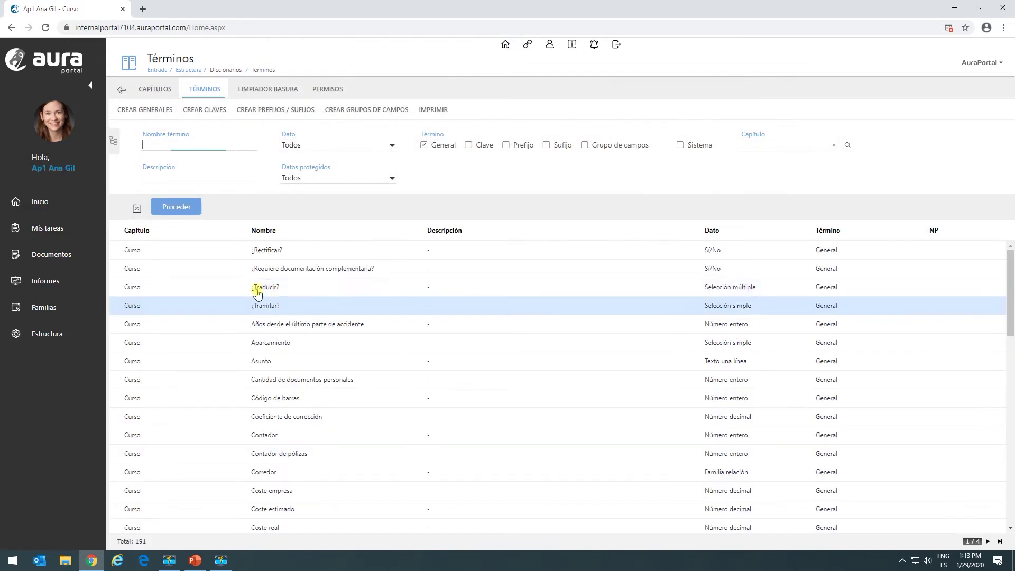
# Set the terms list's Capítulo filter to Demo.
pyautogui.click(143, 110)
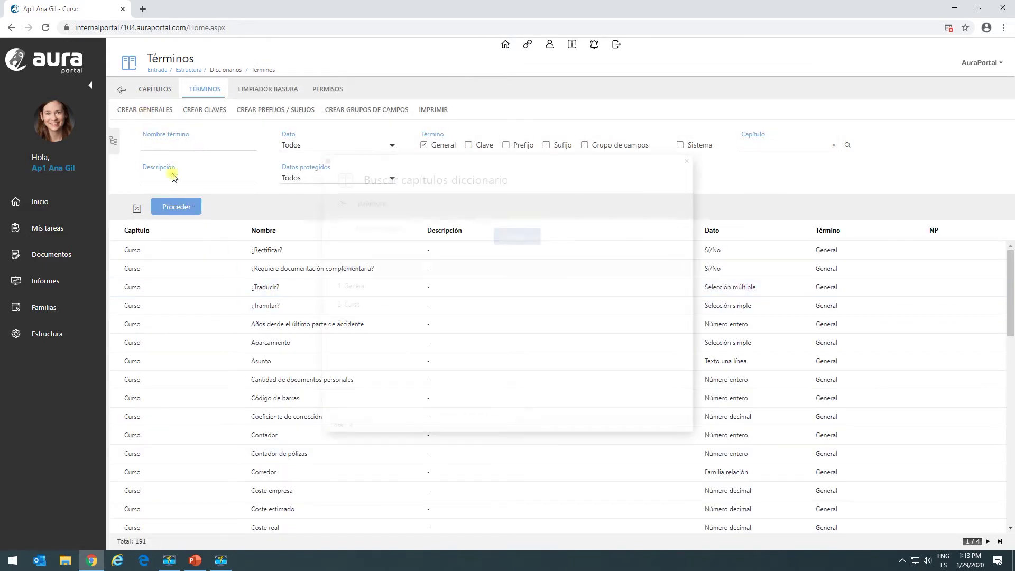
pyautogui.click(686, 161)
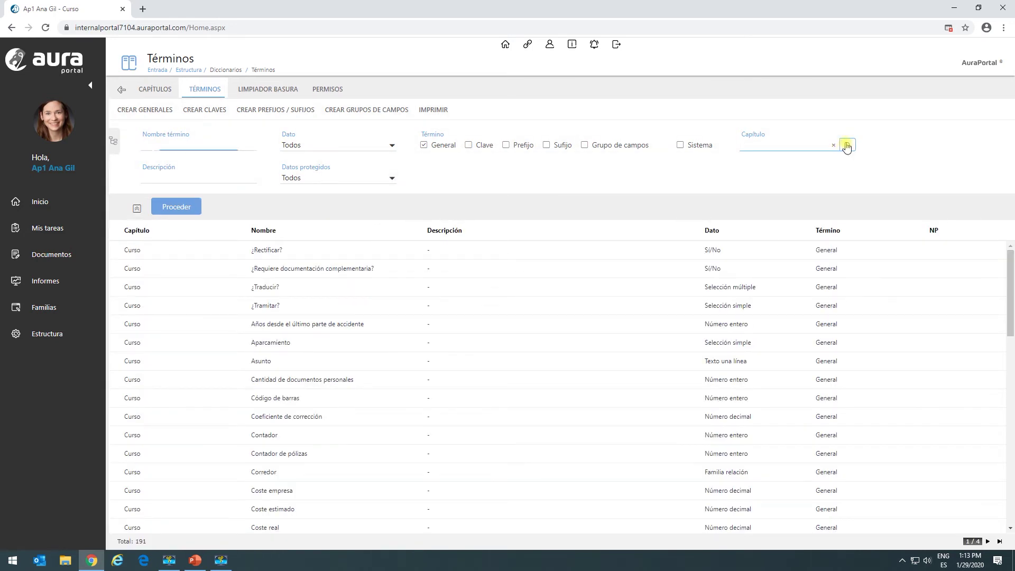
pyautogui.click(847, 145)
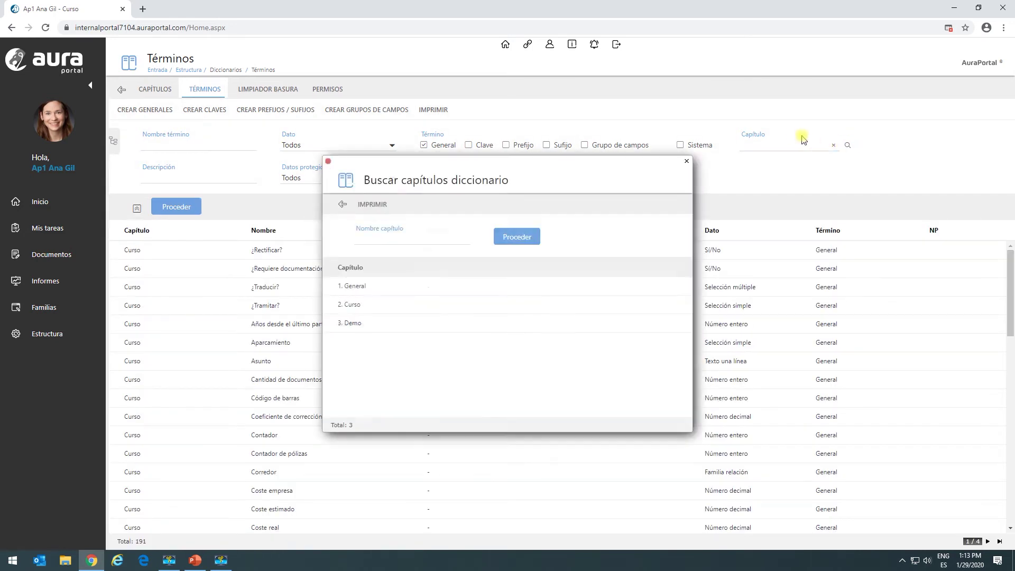
pyautogui.click(380, 326)
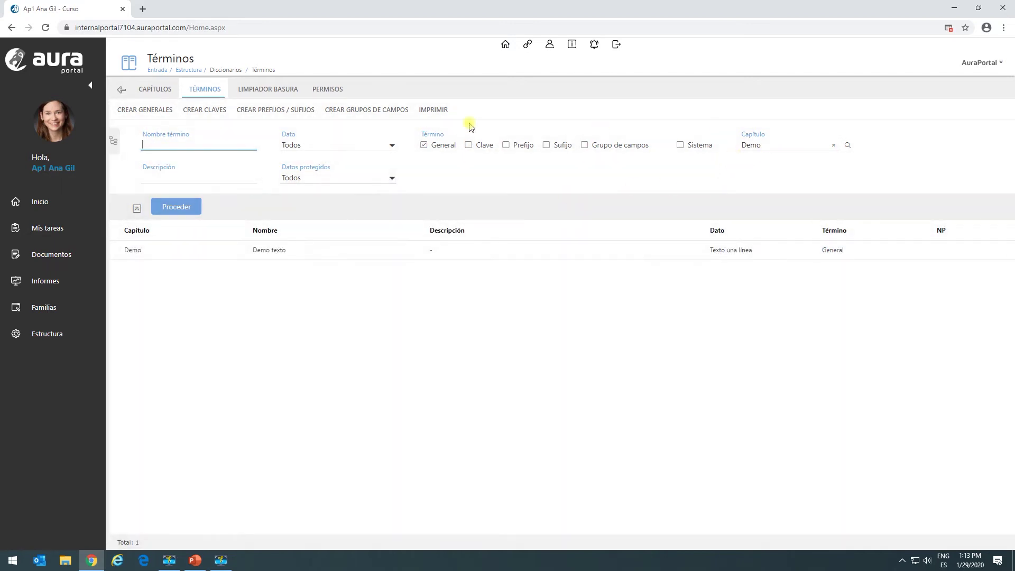
# Include Clave, Prefijo, Sufijo and Grupo de campos terms, search, and start a new Demo general term.
pyautogui.click(468, 145)
pyautogui.click(506, 146)
pyautogui.click(546, 146)
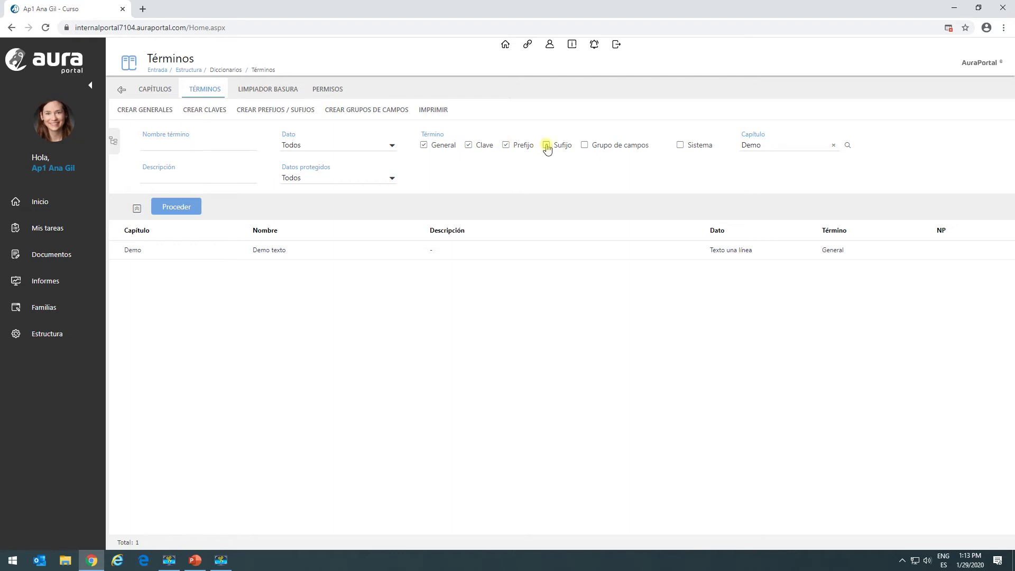
pyautogui.click(585, 146)
pyautogui.click(182, 211)
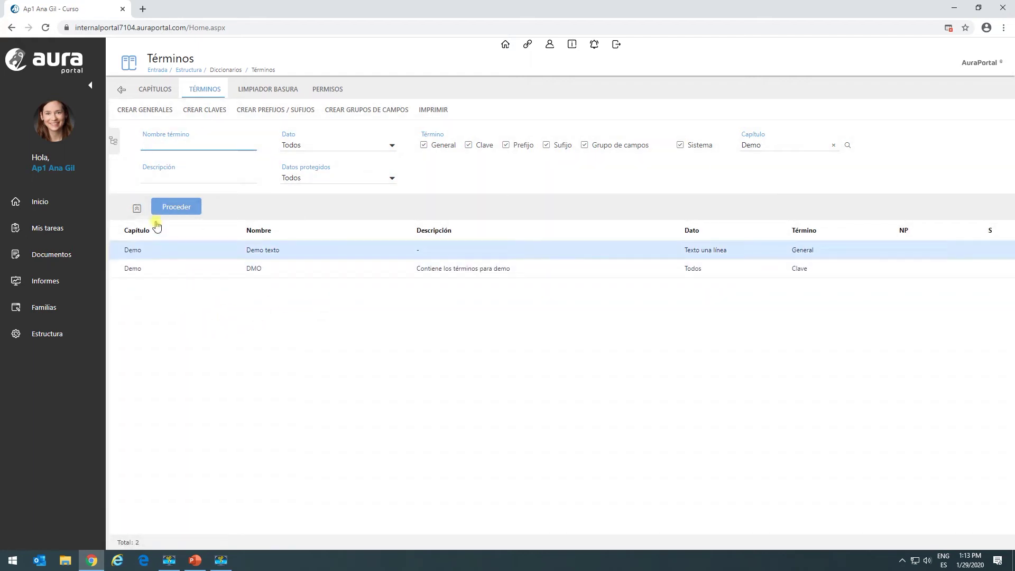
pyautogui.click(137, 112)
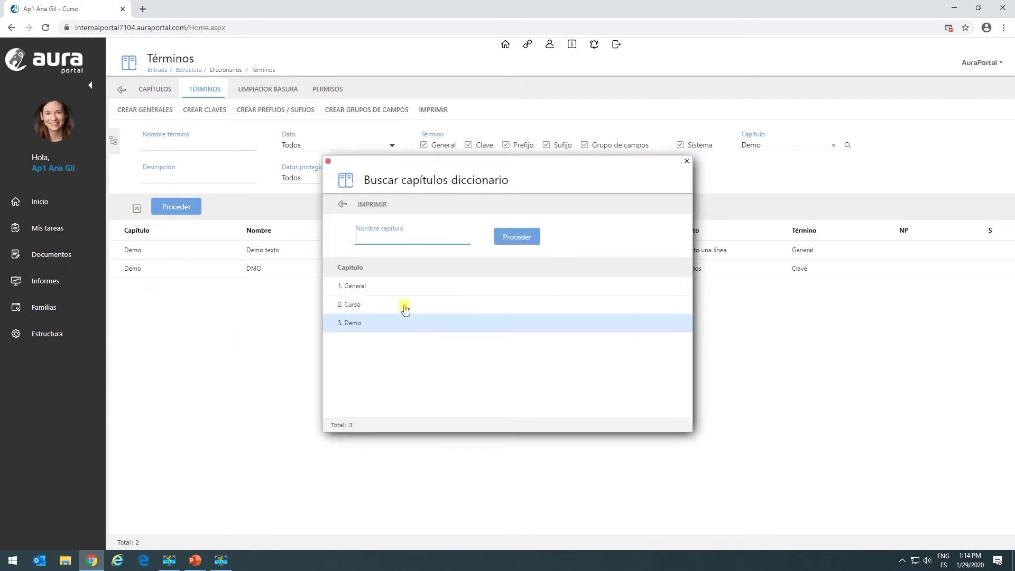
pyautogui.click(364, 325)
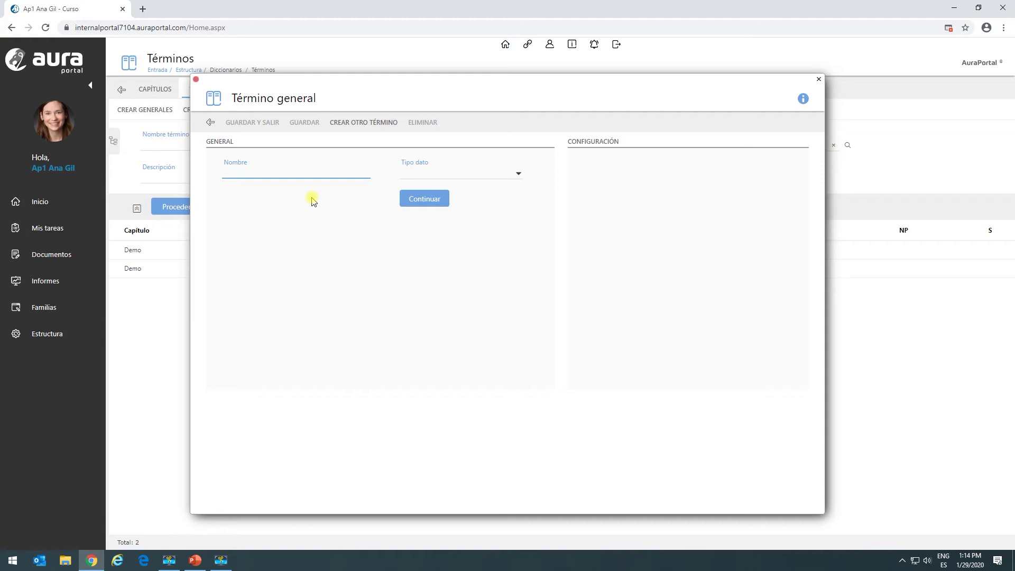
# Name the term Demo multilinea, make it multiline text, and save it.
pyautogui.write('Demo multilinea')
pyautogui.click(517, 173)
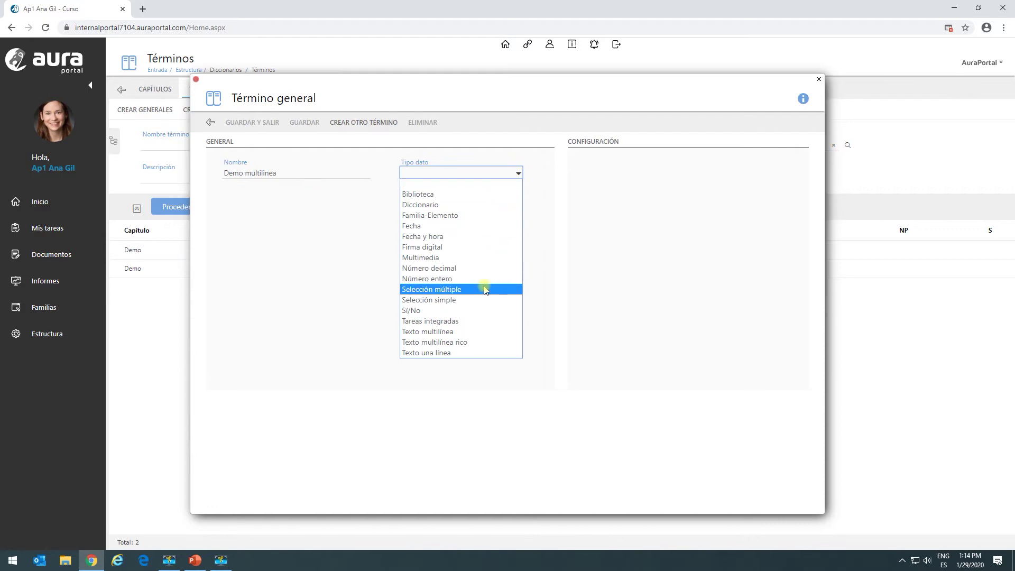
pyautogui.click(478, 332)
pyautogui.click(425, 199)
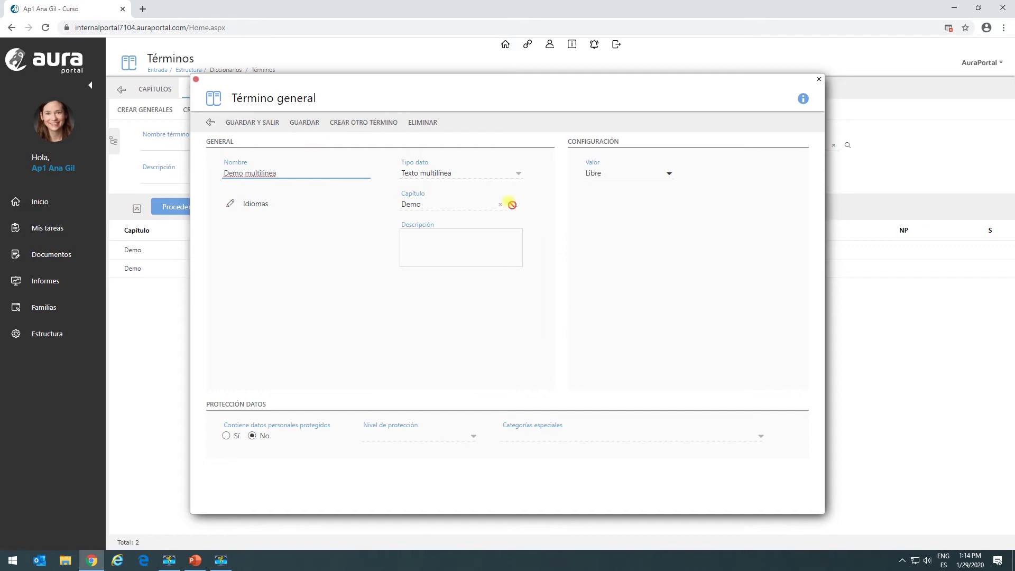
pyautogui.click(260, 124)
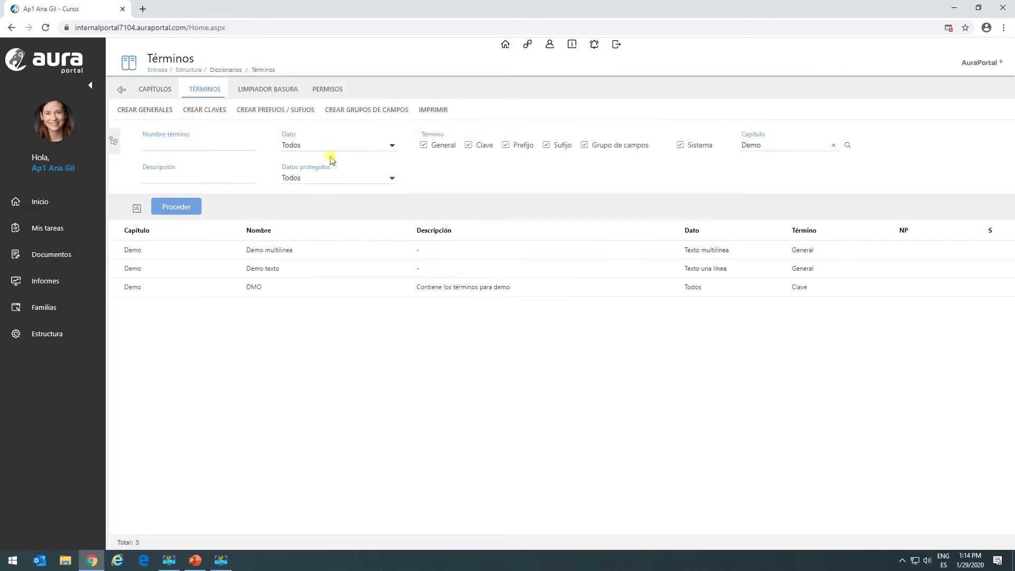
# Create and save the Demo-chapter general term 'Demo fecha' with data type Fecha.
pyautogui.click(151, 123)
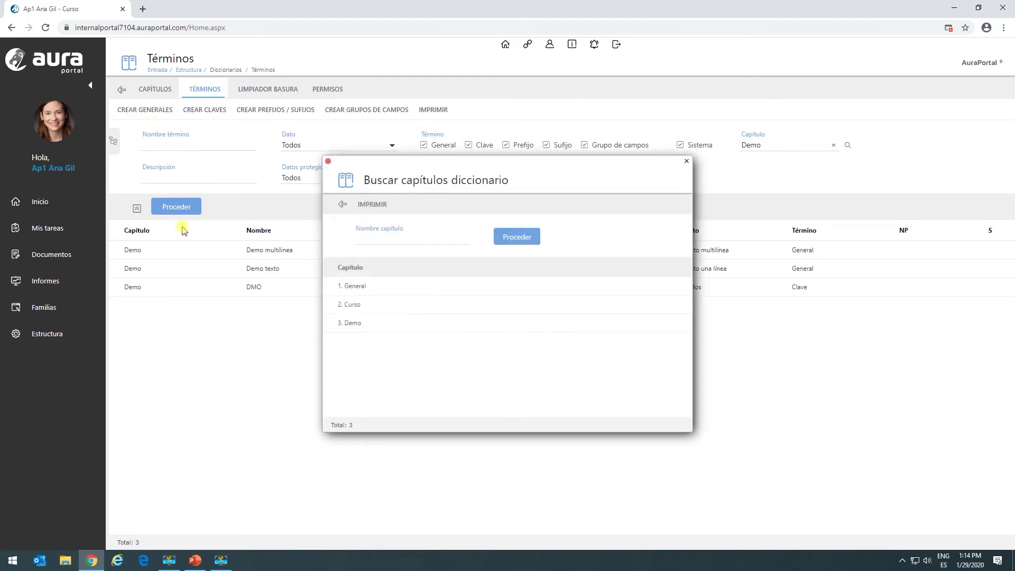
pyautogui.click(353, 323)
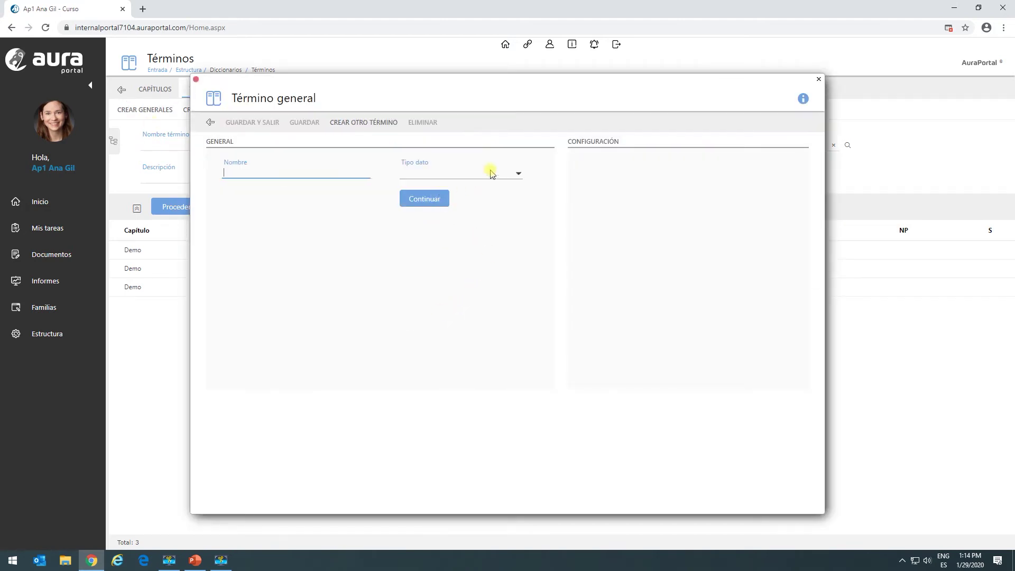
pyautogui.write('Demo fecha')
pyautogui.click(517, 173)
pyautogui.click(443, 225)
pyautogui.click(424, 206)
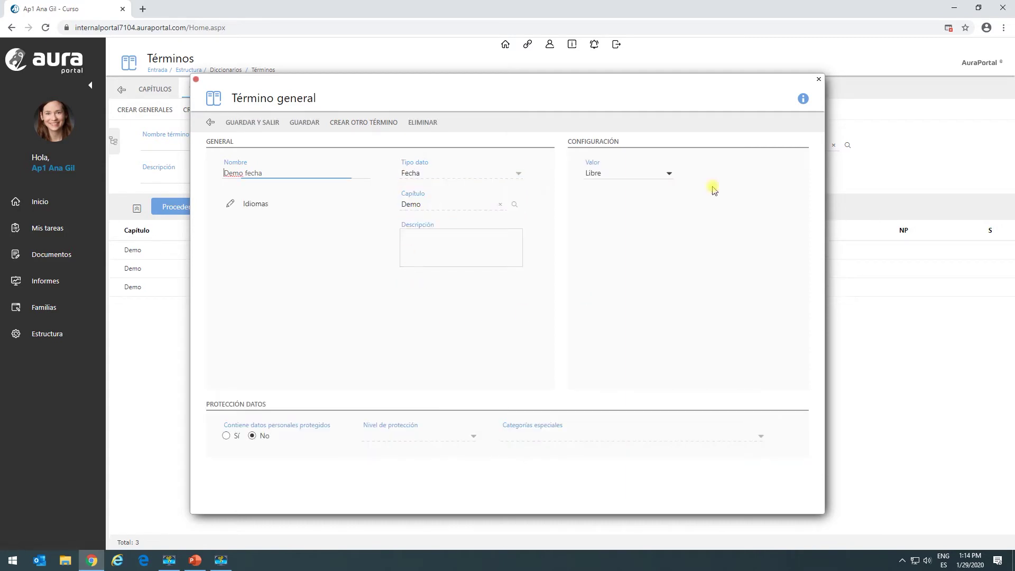
pyautogui.click(250, 123)
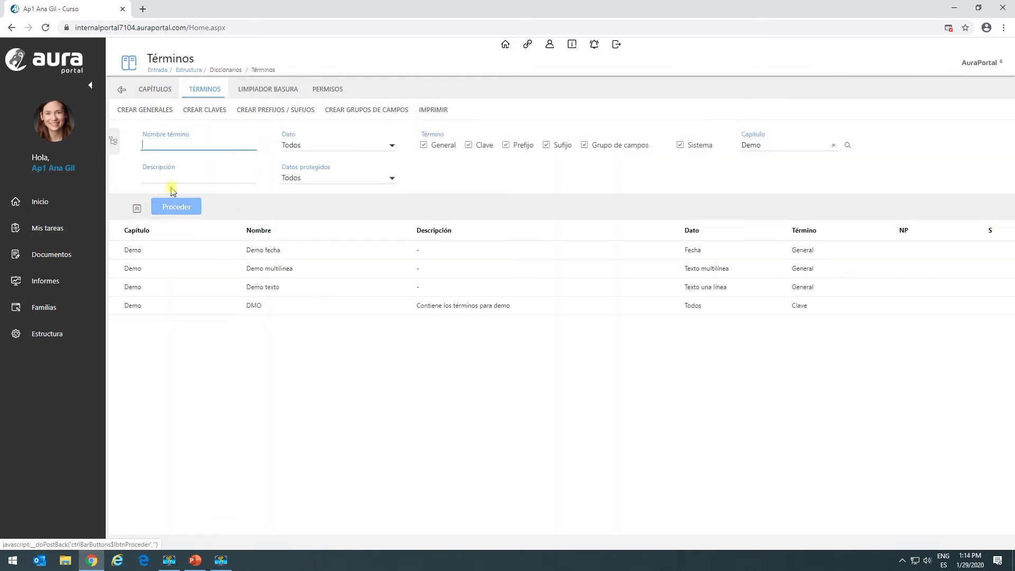
# Create general term Demo selección simple of type Selección simple and open its Opciones.
pyautogui.click(143, 111)
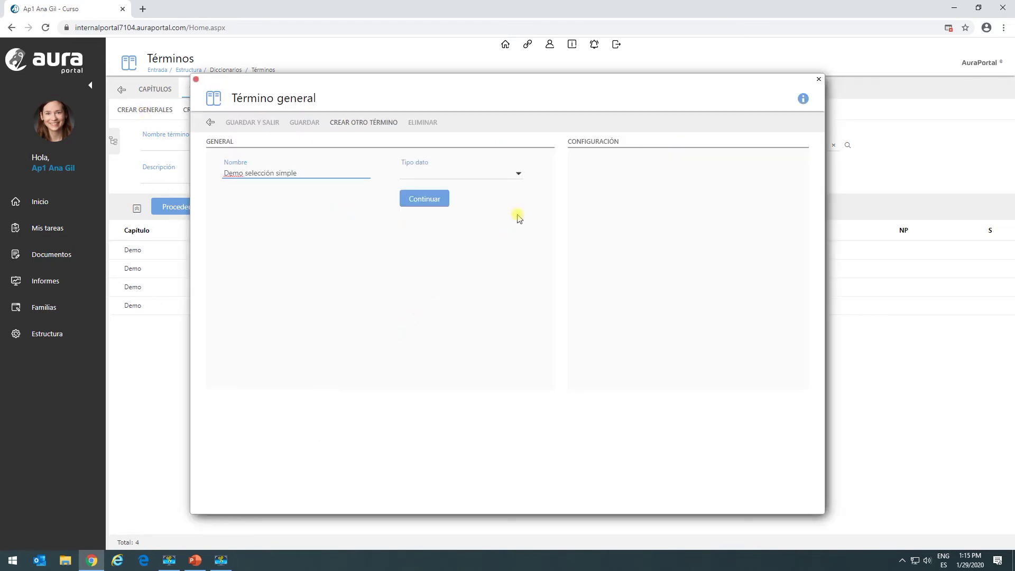
pyautogui.click(519, 174)
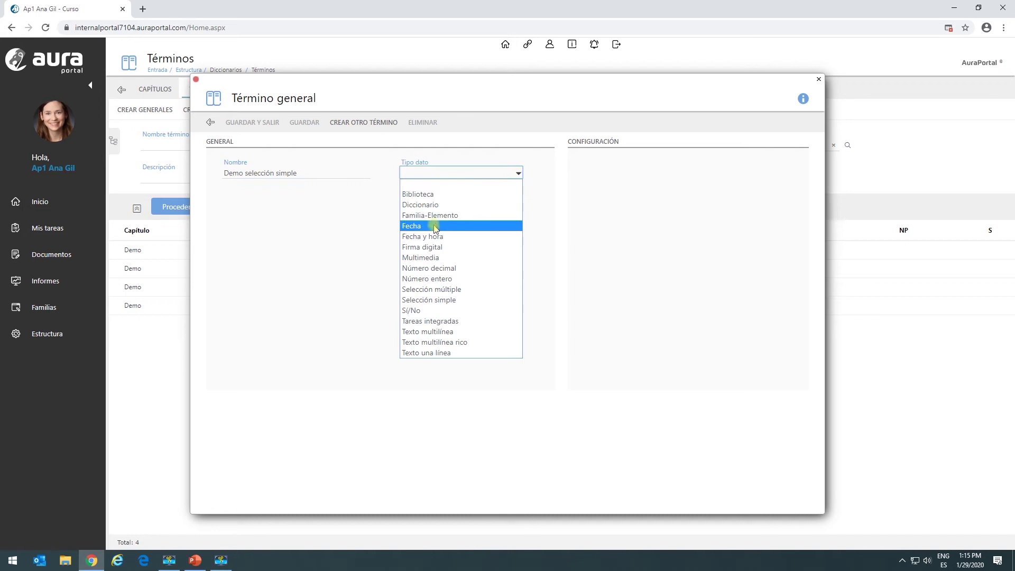
pyautogui.click(462, 300)
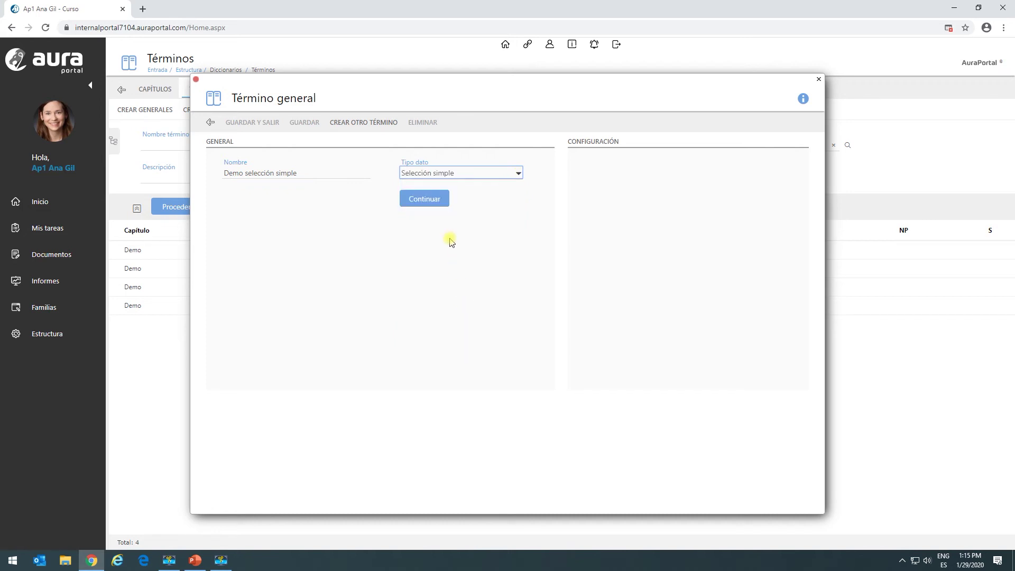
pyautogui.click(428, 202)
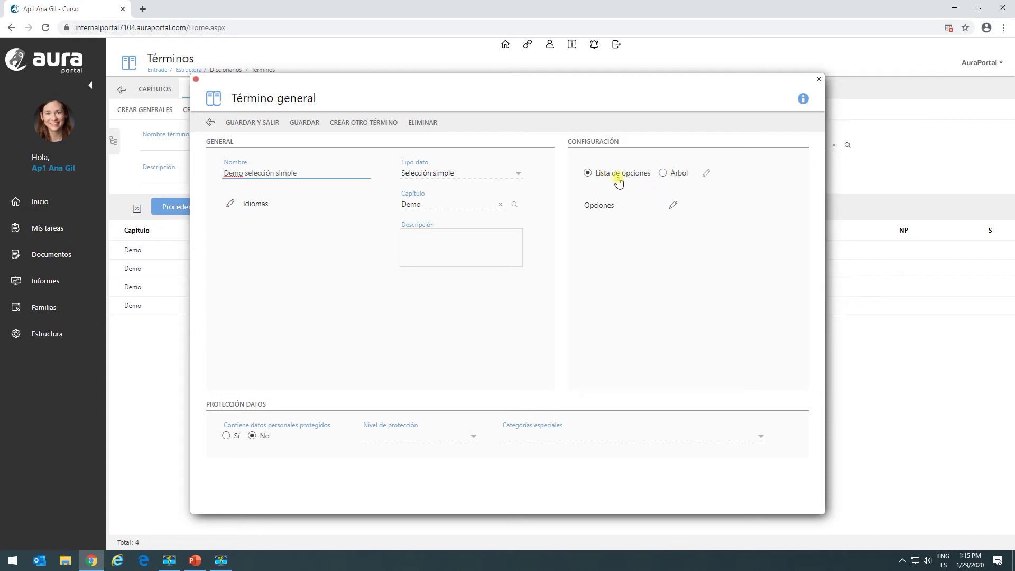
pyautogui.click(673, 205)
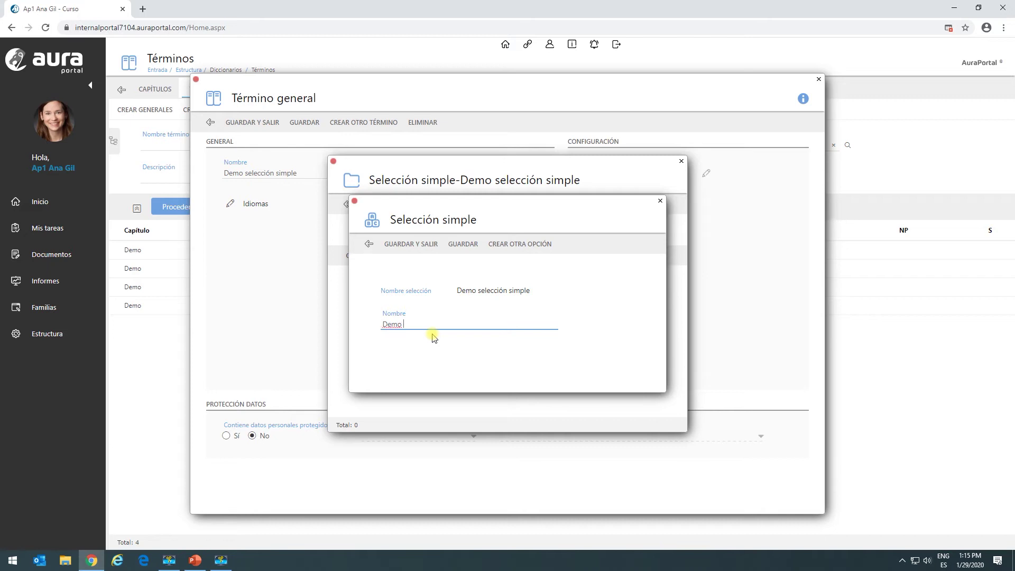
# Save option Demo 1, then add options Demo 2 and Demo 3.
pyautogui.click(457, 247)
pyautogui.click(512, 246)
pyautogui.write('Demo 2')
pyautogui.click(466, 246)
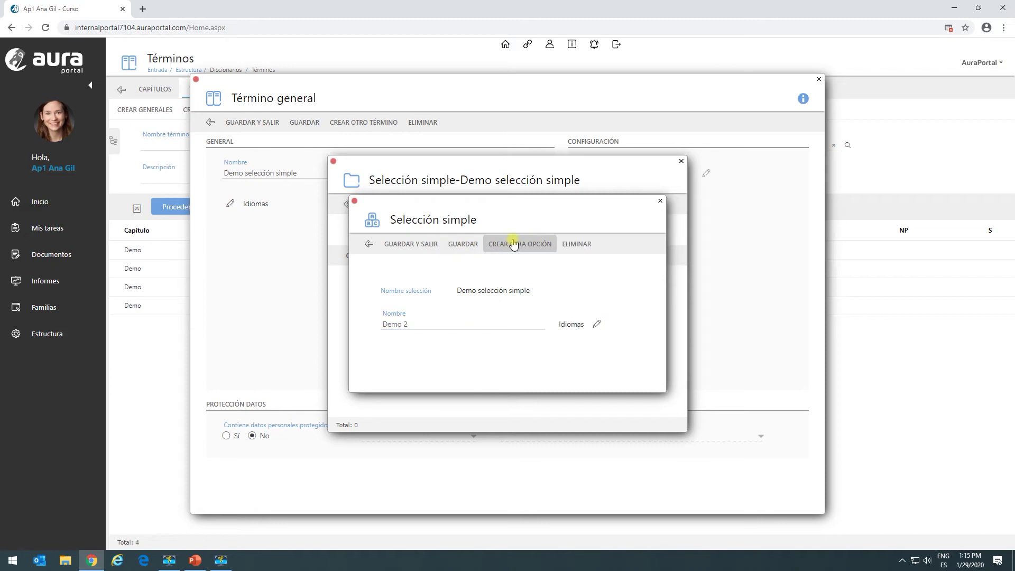
pyautogui.click(516, 244)
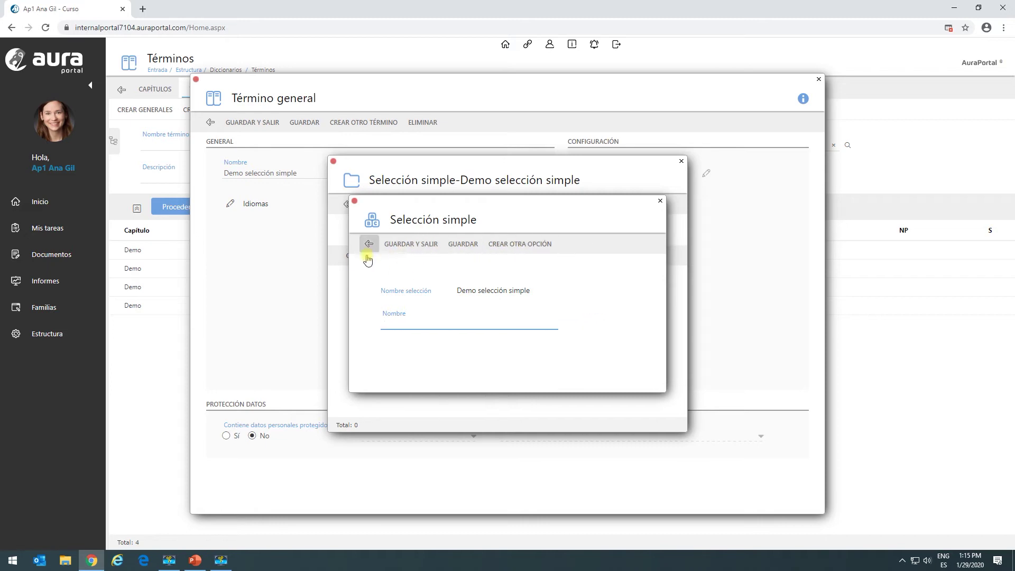
pyautogui.write('Demo 3')
pyautogui.click(463, 244)
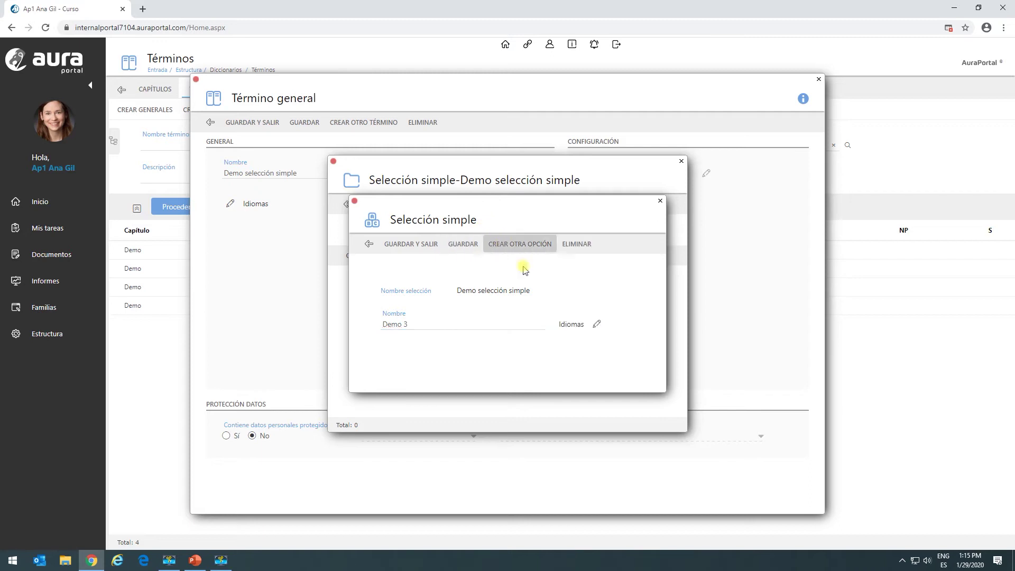
# Check the Demo 3 option's translations, then save the options list and return to the term.
pyautogui.click(598, 326)
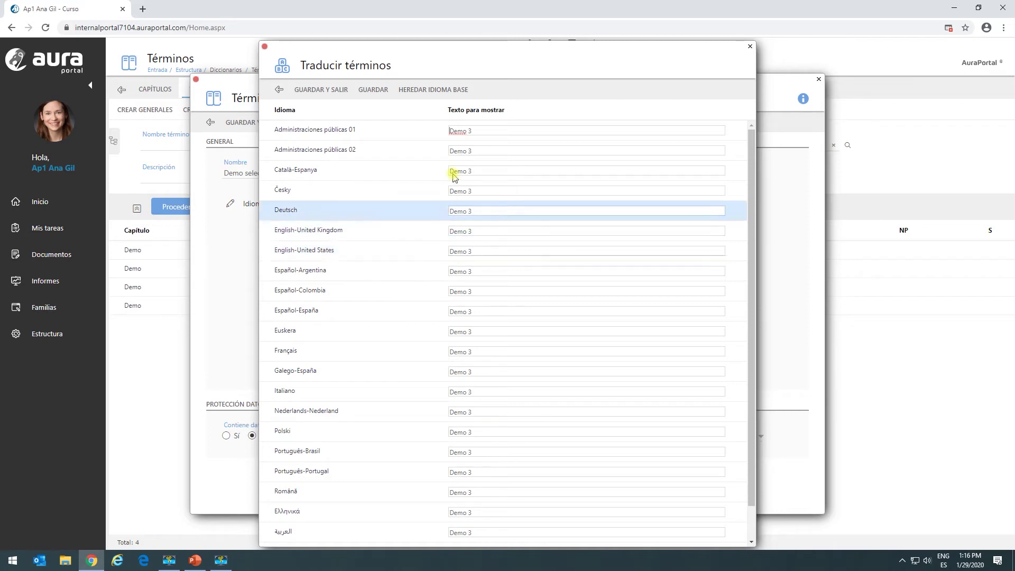
pyautogui.click(279, 89)
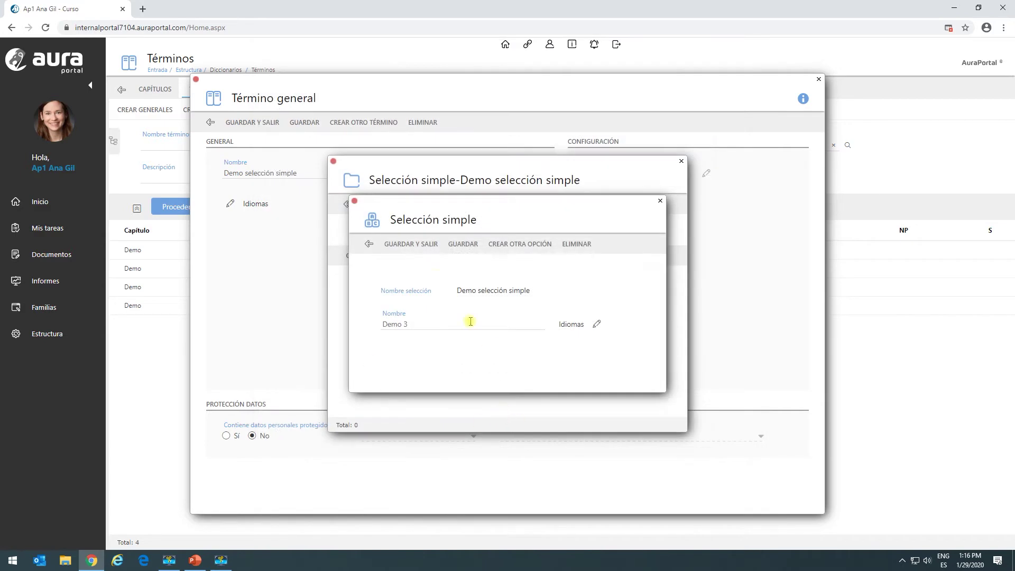
pyautogui.click(400, 244)
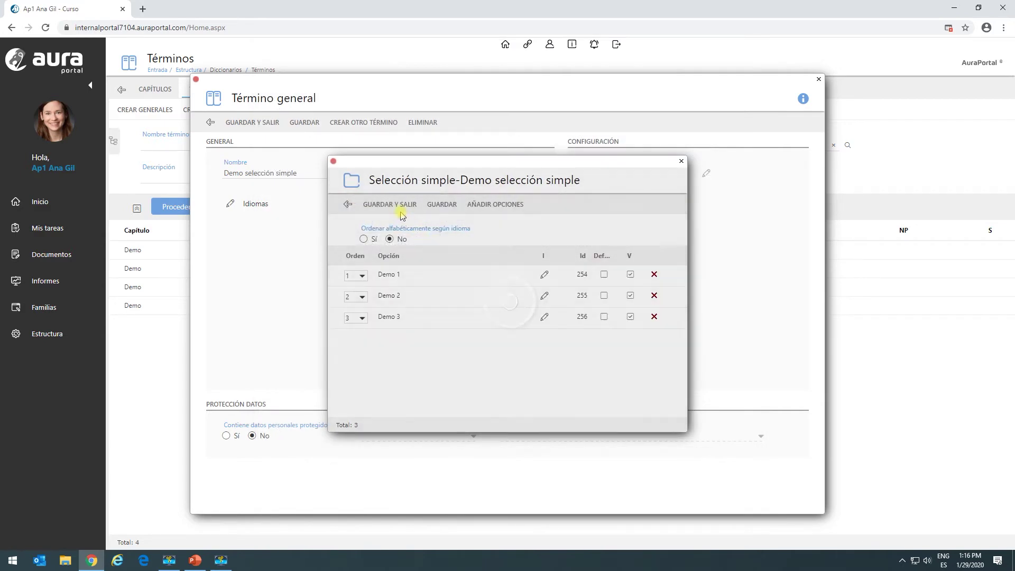
pyautogui.click(379, 205)
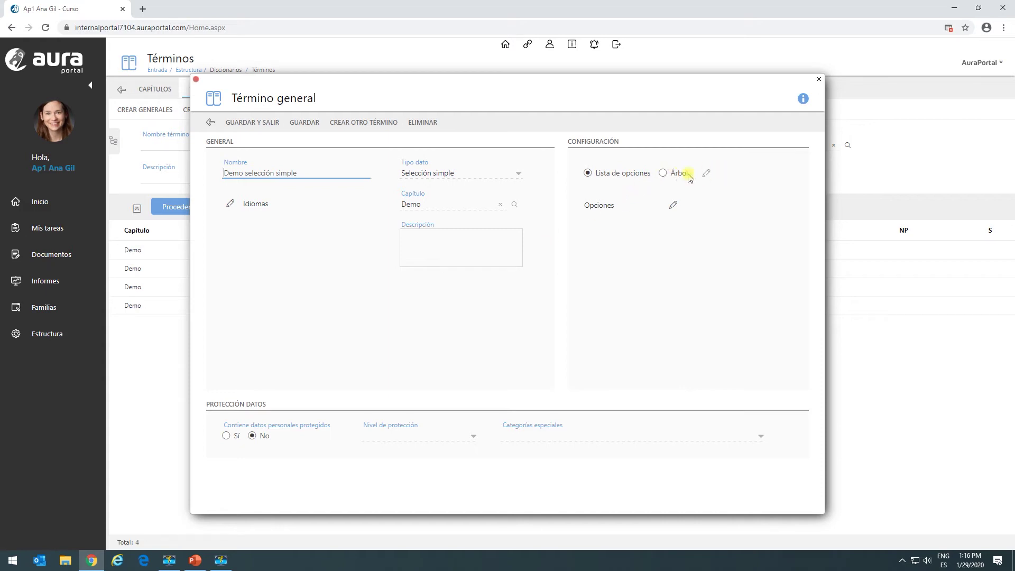
# Set the Demo selección simple options source to Árbol, check its tree, and return to the terms list.
pyautogui.click(661, 174)
pyautogui.click(705, 174)
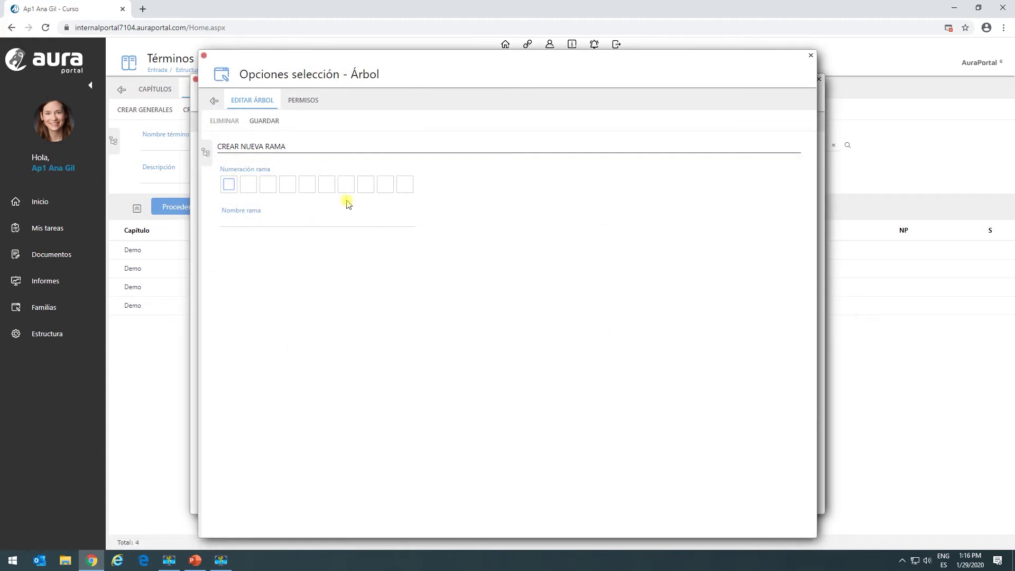
pyautogui.click(214, 102)
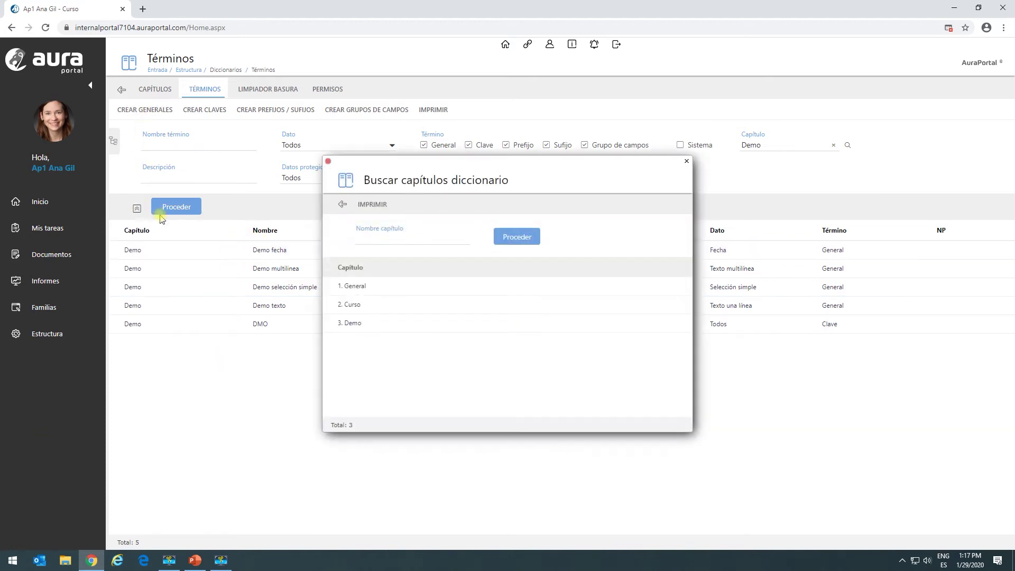
# Start a Demo-chapter term named 'Demo selección múltiple' with data type Selección múltiple.
pyautogui.click(386, 323)
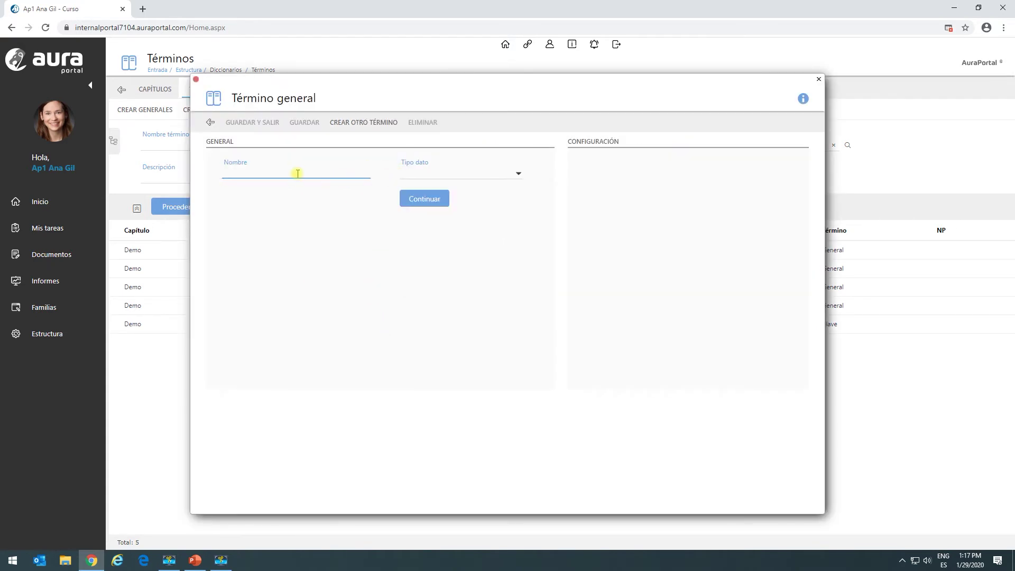
pyautogui.write('Demo selección múltiple')
pyautogui.click(518, 173)
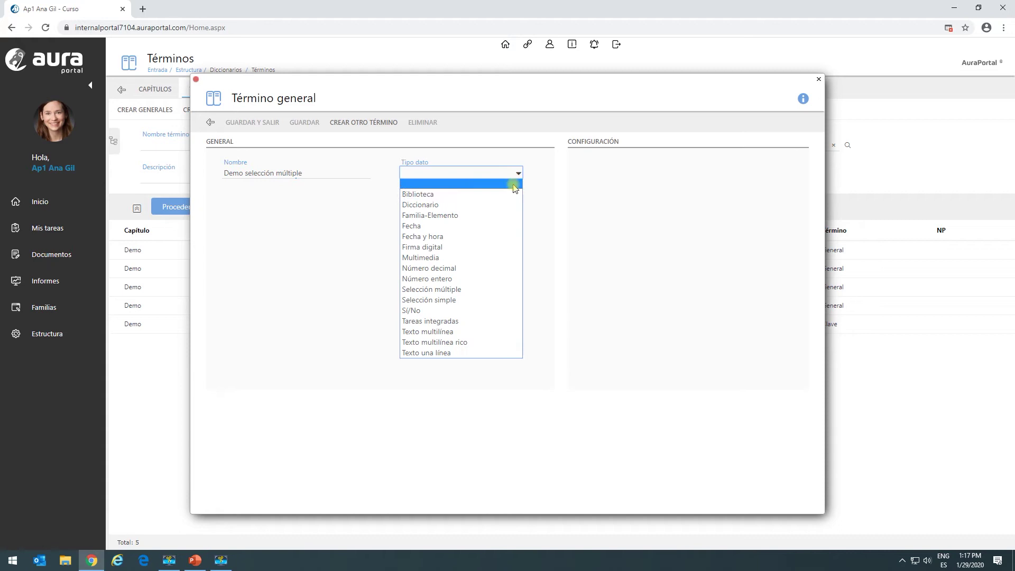
pyautogui.click(468, 290)
pyautogui.click(424, 199)
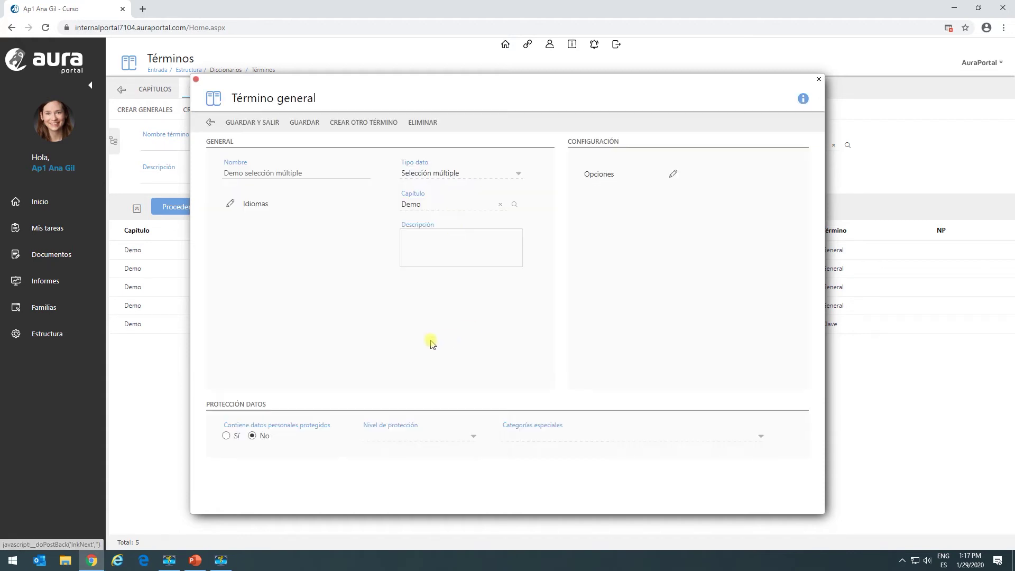
# Add the options 'Multiple A' and 'Multiple B' to the term.
pyautogui.click(673, 173)
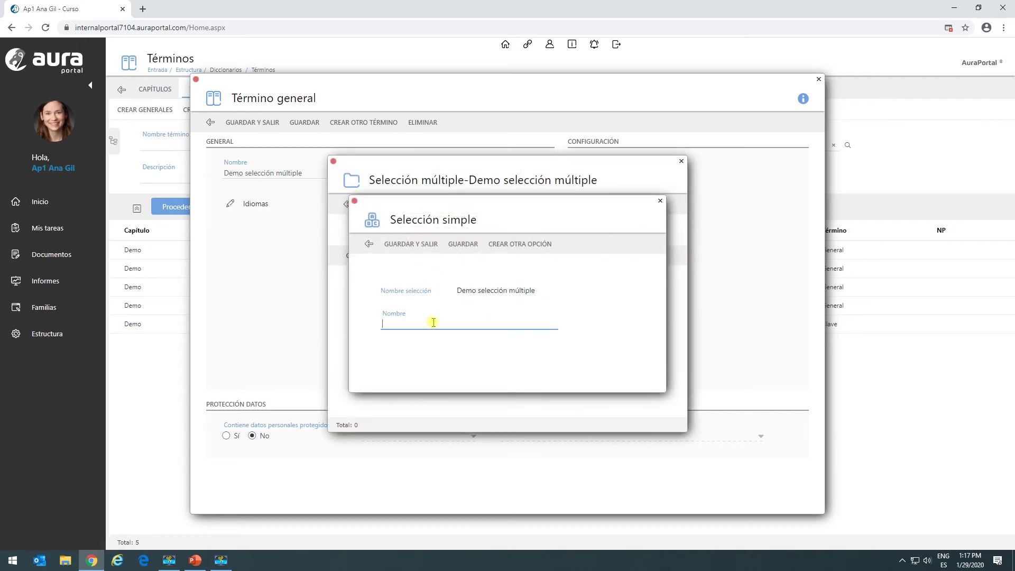
pyautogui.write('Multiple A')
pyautogui.hotkey('ctrl', 'a')
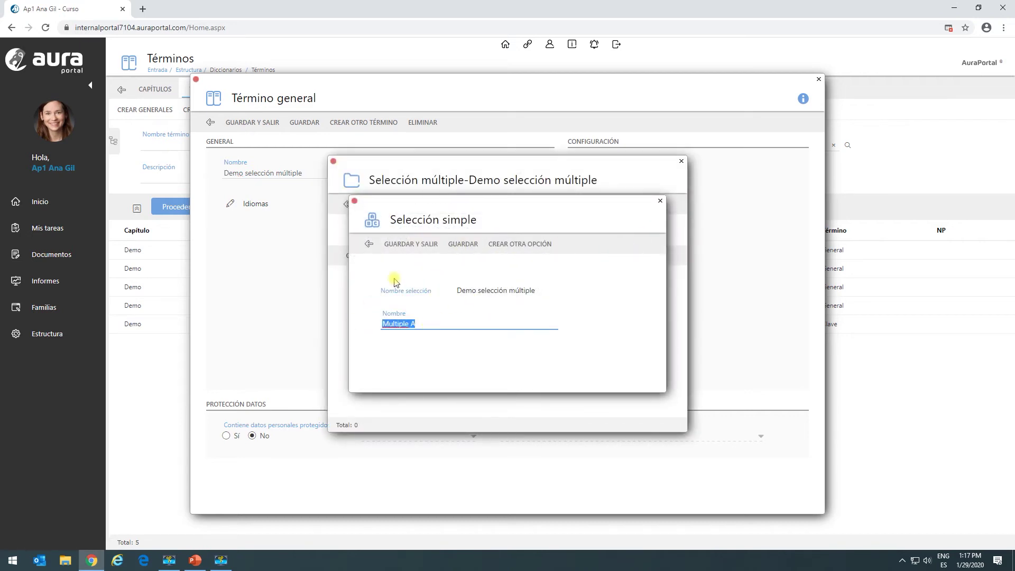
pyautogui.click(461, 245)
pyautogui.click(503, 245)
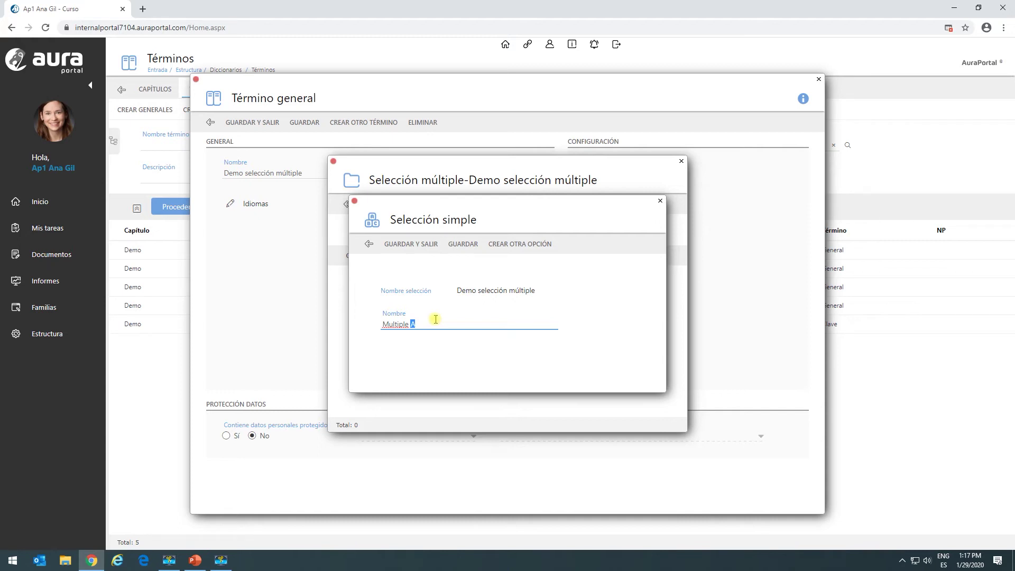
pyautogui.click(423, 243)
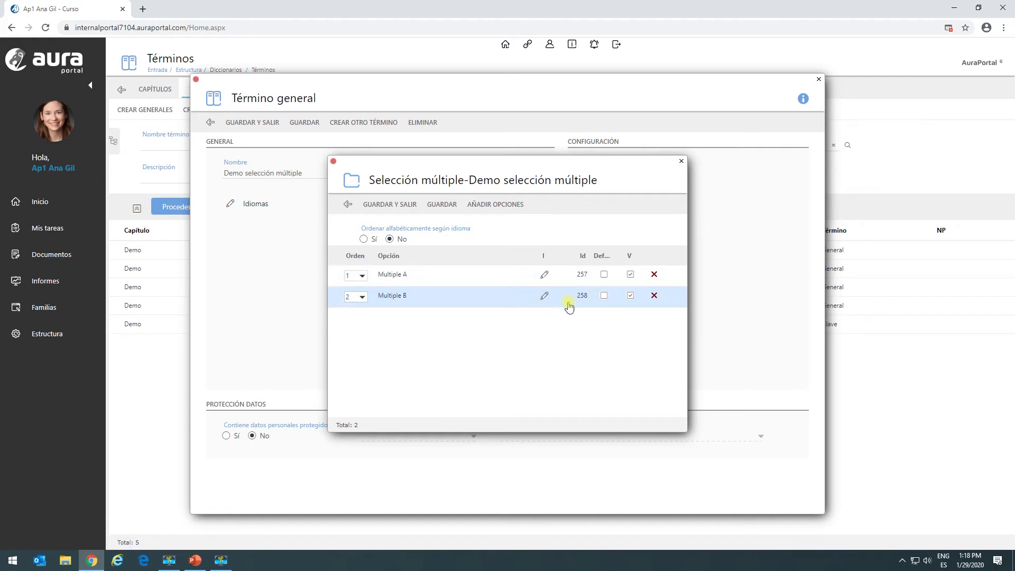
# Tick the V box for Multiple A, save the options, and close the term.
pyautogui.click(630, 276)
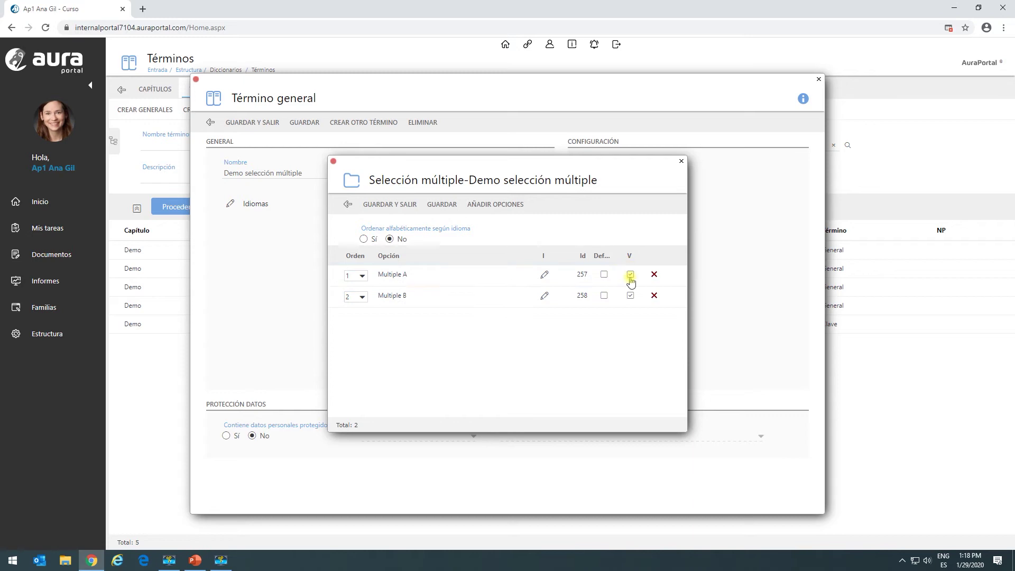
pyautogui.click(395, 203)
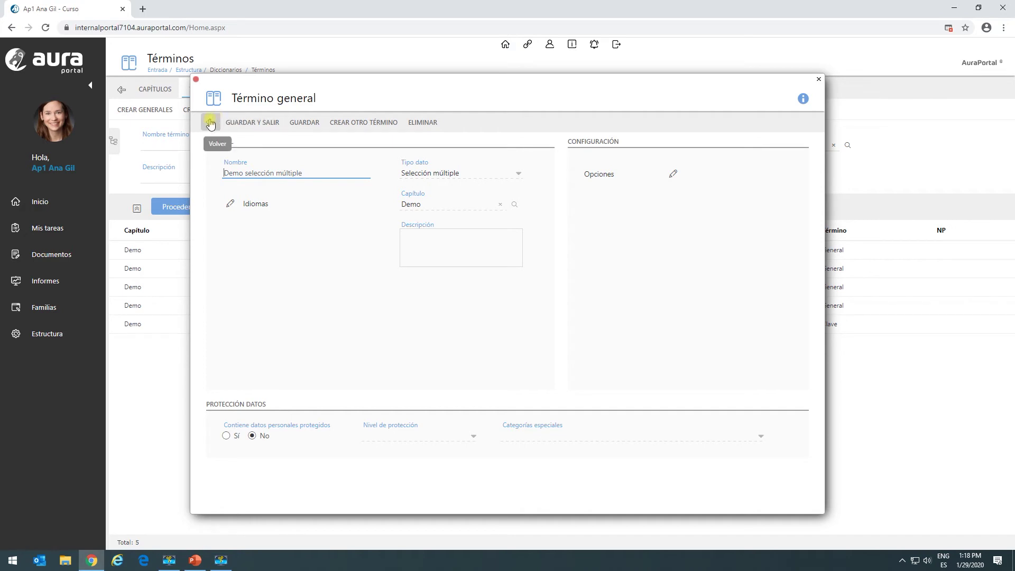
pyautogui.click(235, 122)
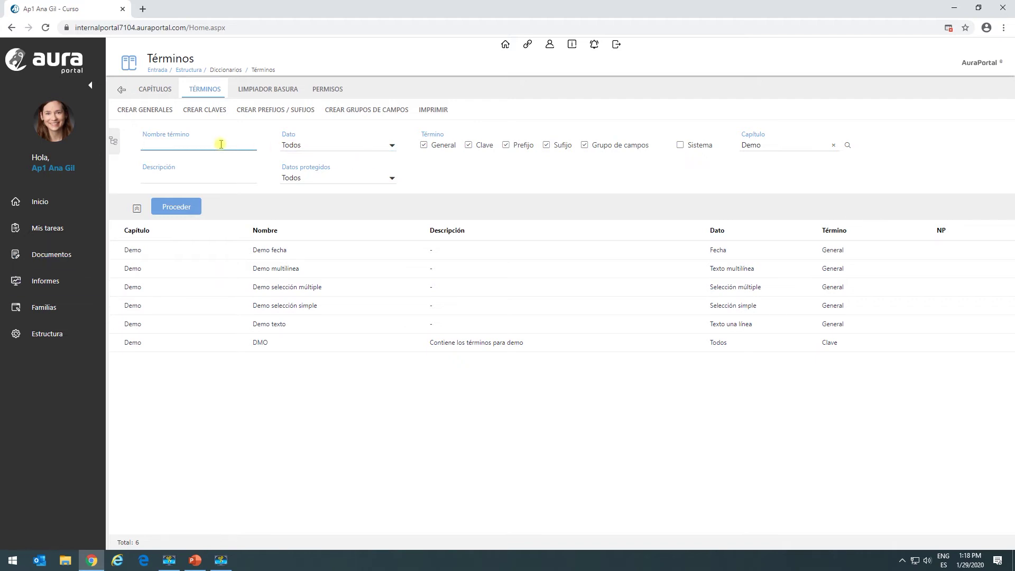
# Create a Demo-chapter term named 'Demo número' with data type Número entero.
pyautogui.click(146, 115)
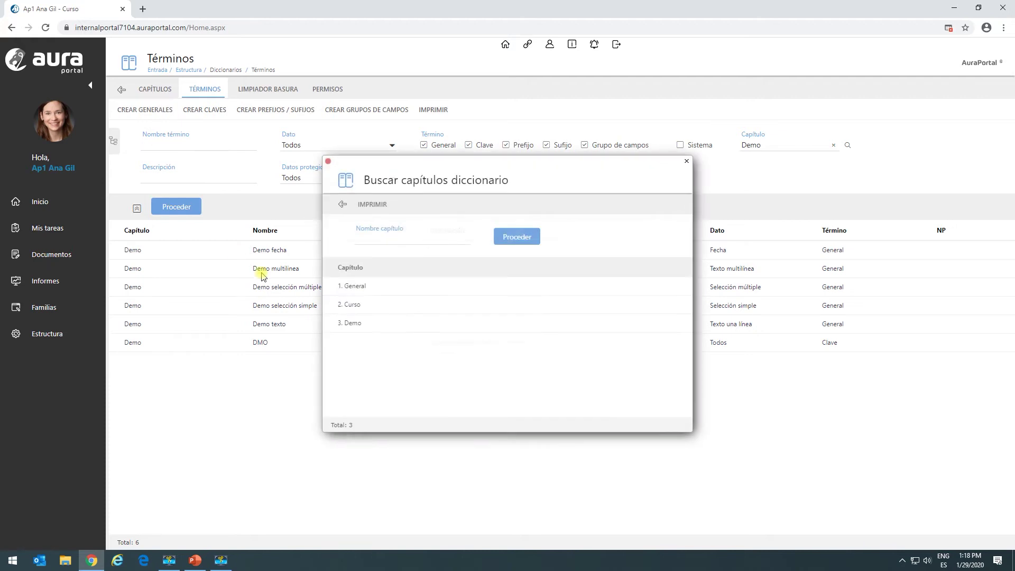
pyautogui.click(357, 324)
pyautogui.write('Demo número')
pyautogui.click(510, 174)
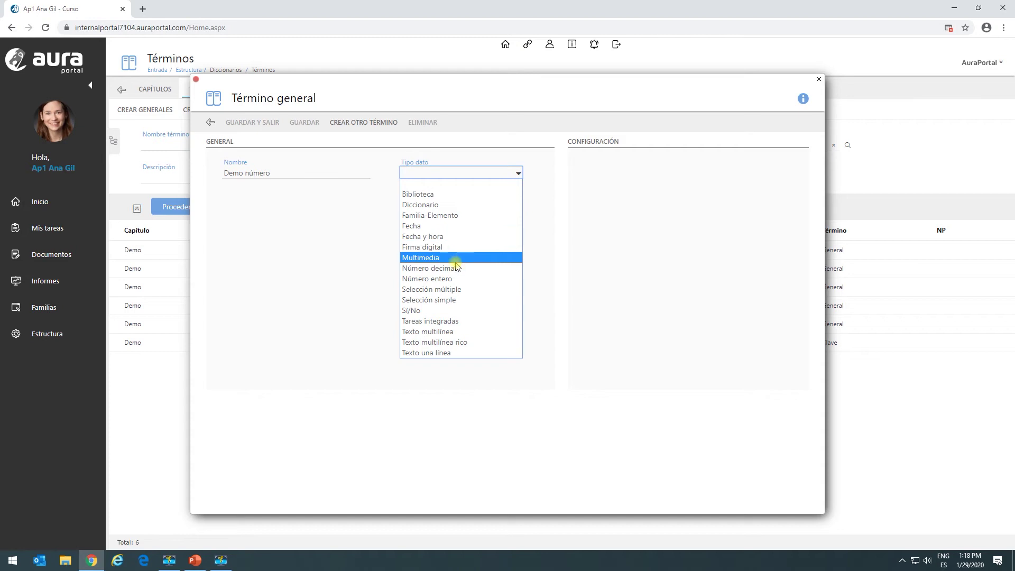
pyautogui.click(427, 279)
pyautogui.click(429, 200)
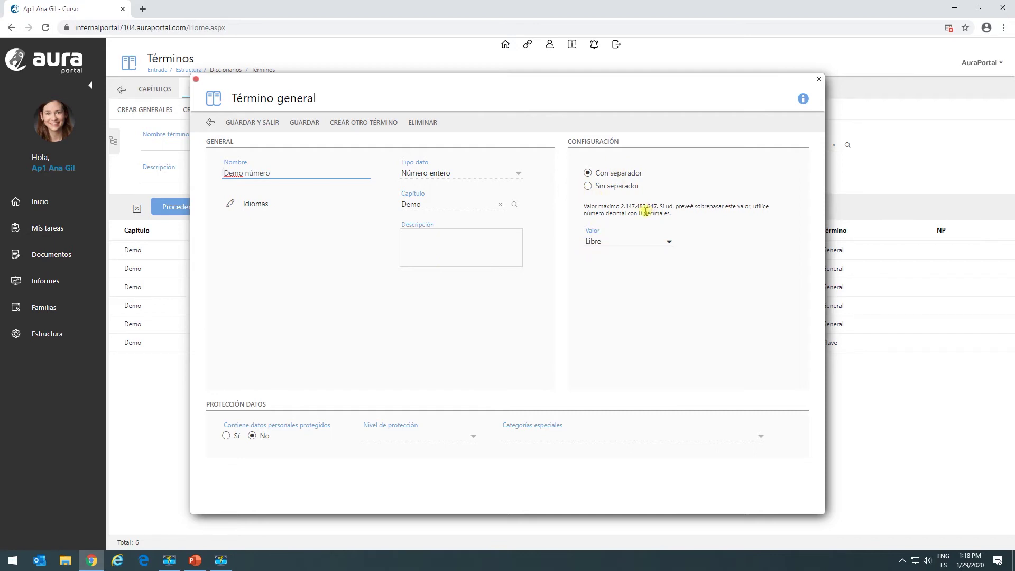
# Set Demo número to no thousands separator with Libre digit count, and save it.
pyautogui.click(586, 186)
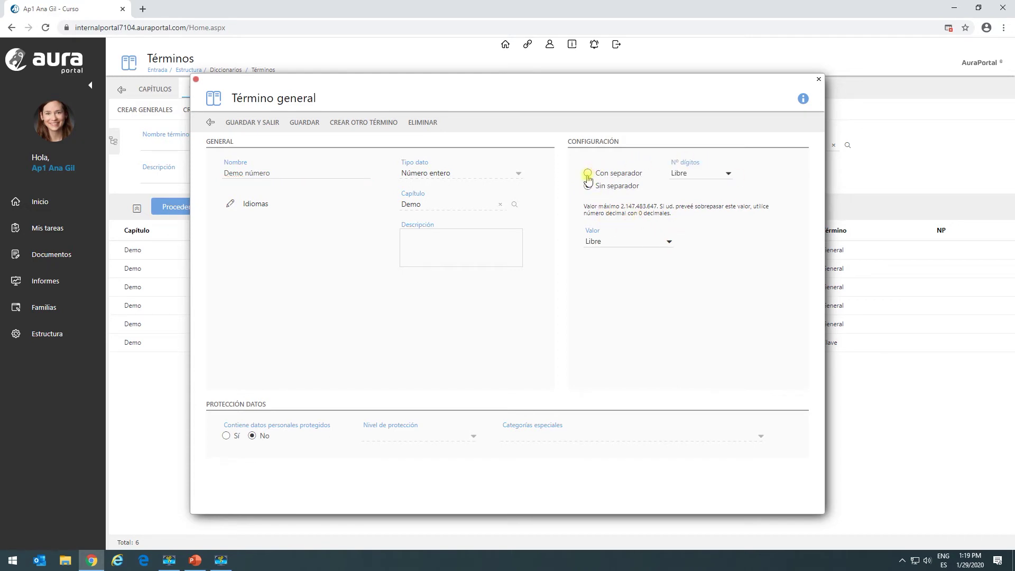
pyautogui.click(587, 173)
pyautogui.click(588, 187)
pyautogui.click(727, 173)
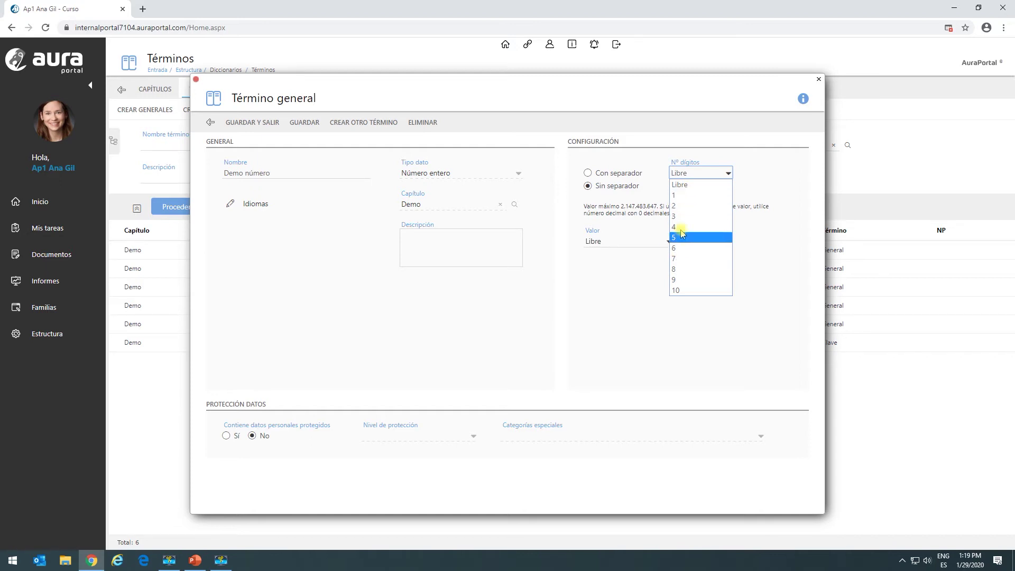
pyautogui.click(575, 291)
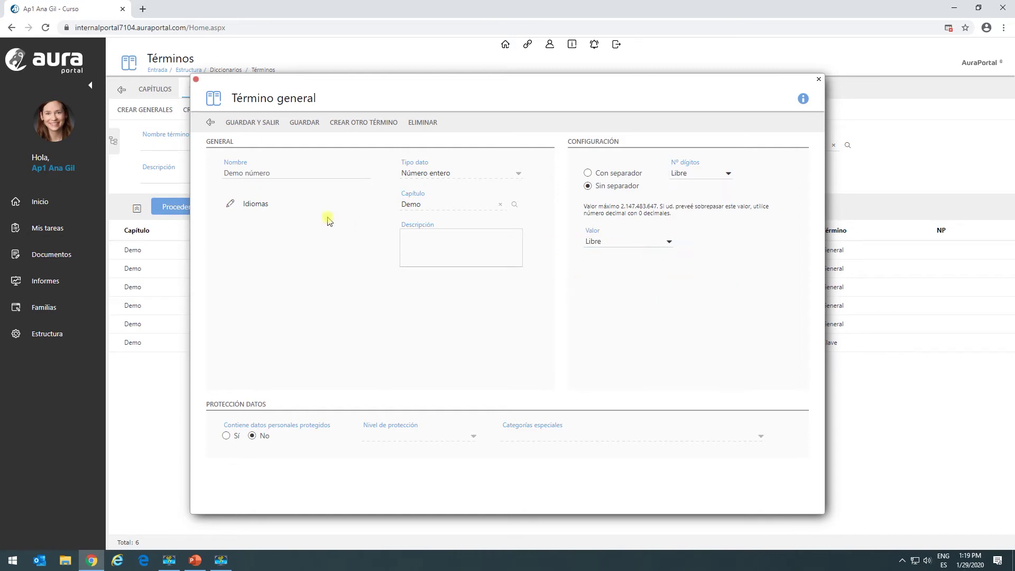
pyautogui.click(234, 122)
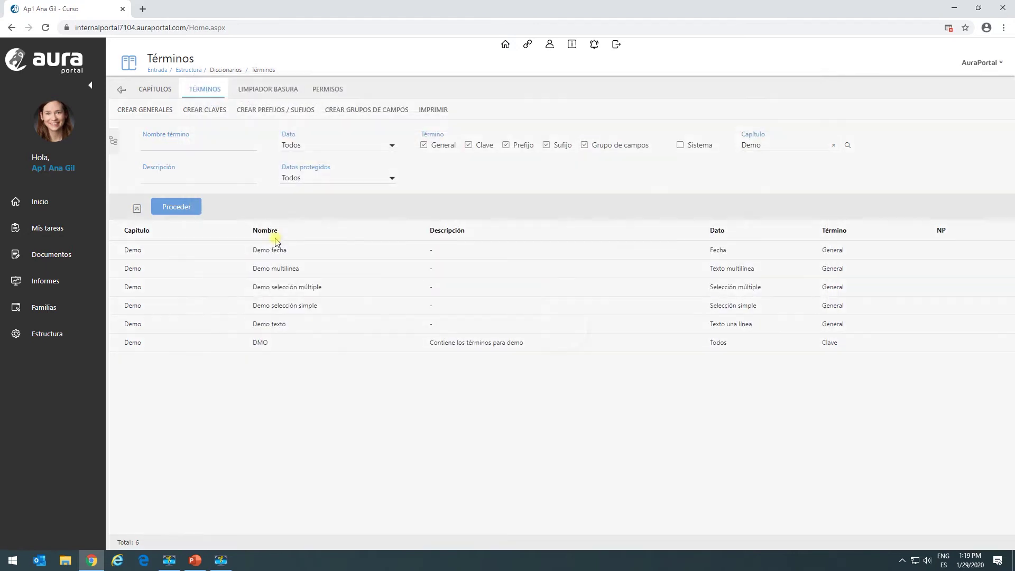
# Create 'Demo decimal' in the Demo chapter as Número decimal with 2 decimal places, and save it.
pyautogui.click(137, 111)
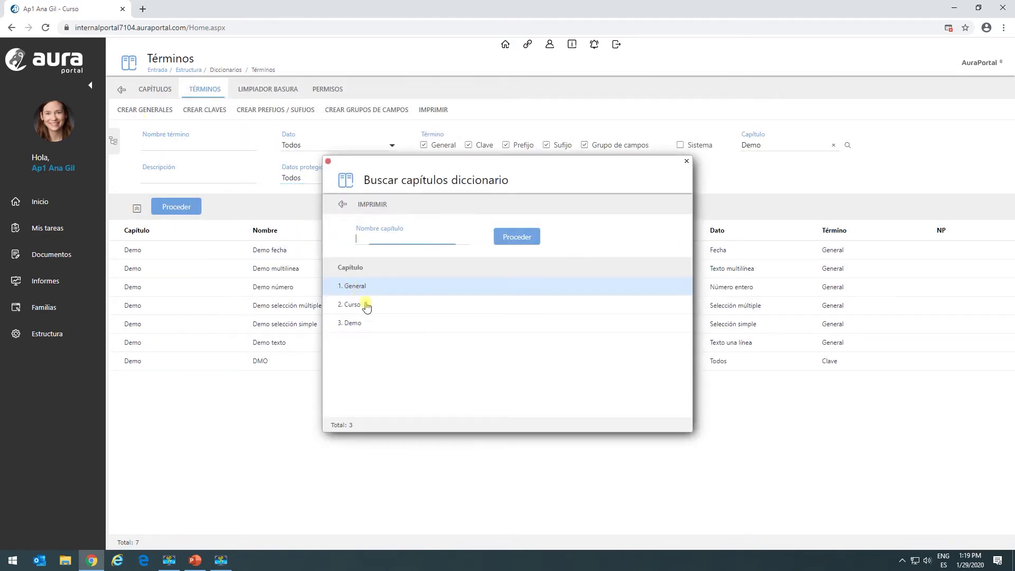
pyautogui.click(363, 324)
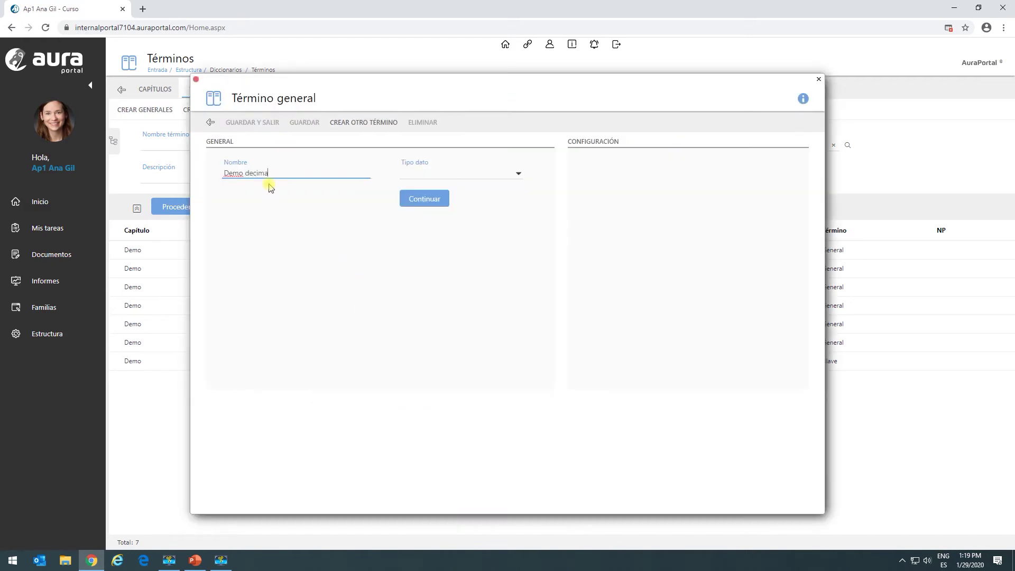
pyautogui.click(512, 173)
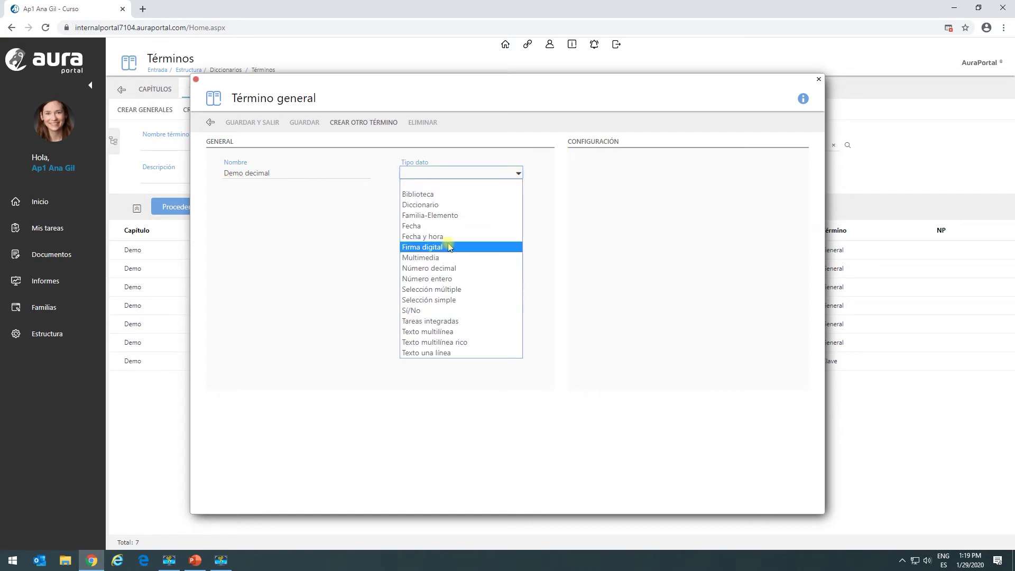
pyautogui.click(452, 268)
pyautogui.click(438, 199)
pyautogui.click(606, 174)
pyautogui.click(598, 211)
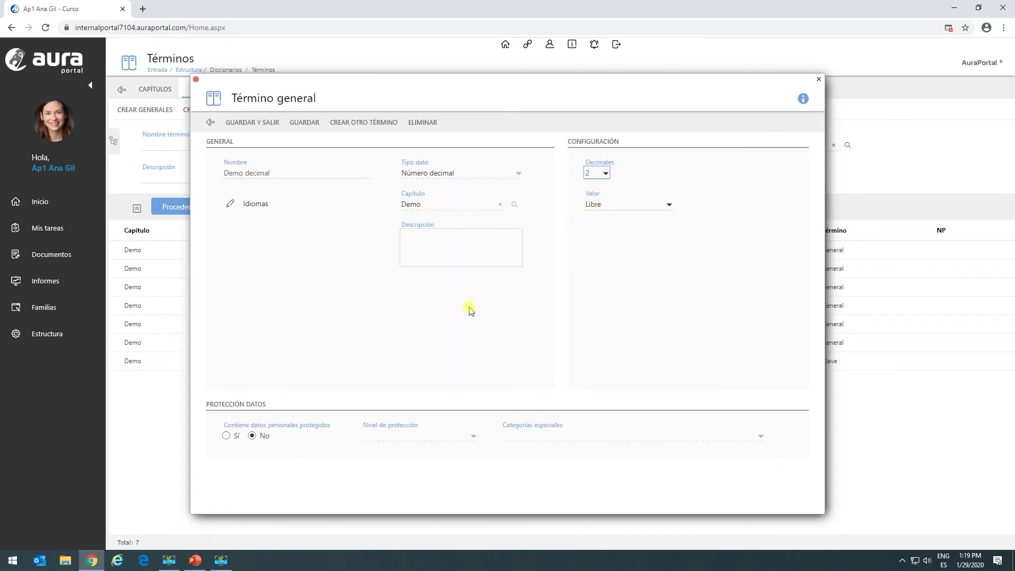
pyautogui.click(246, 128)
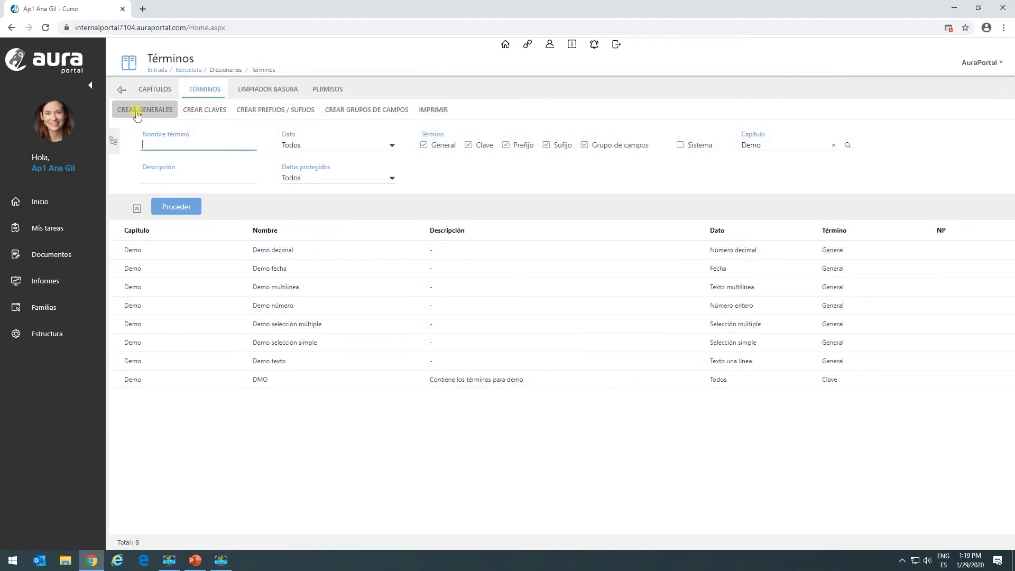
# Create the Sí/No term 'Demo SN' in the Demo chapter, removing the disallowed slash, and save it.
pyautogui.click(370, 322)
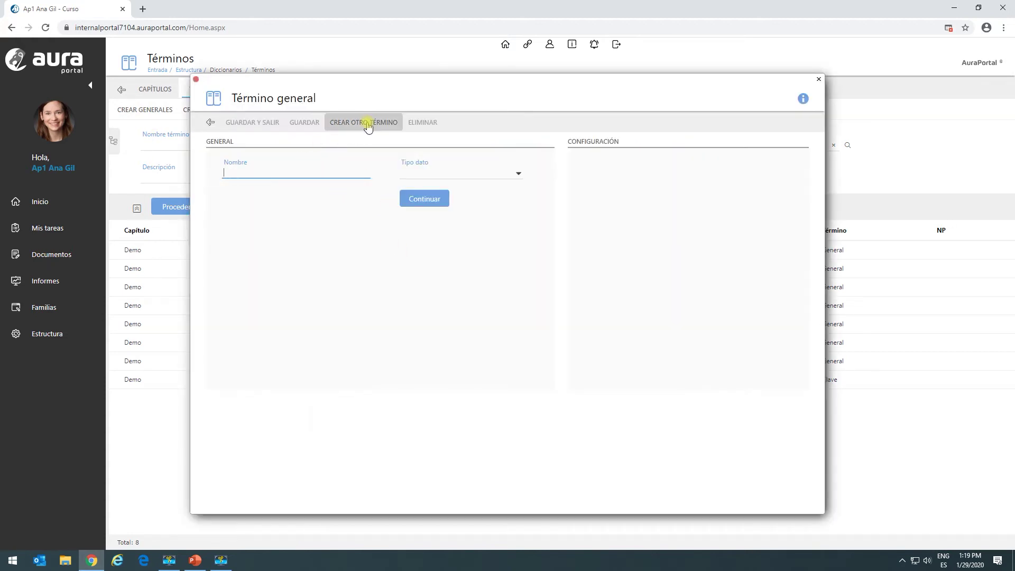
pyautogui.write('Demo S/N')
pyautogui.click(517, 174)
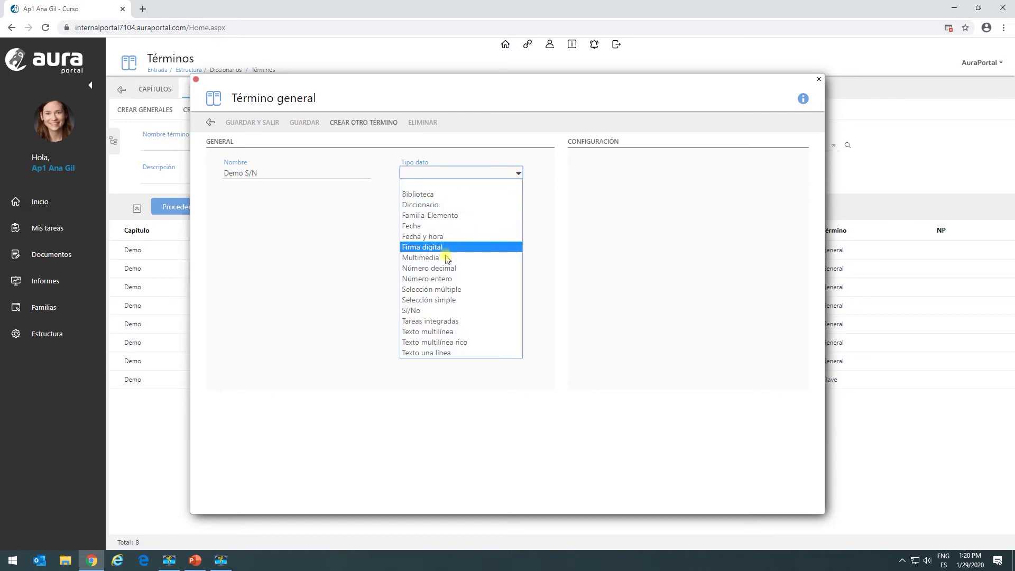
pyautogui.click(415, 310)
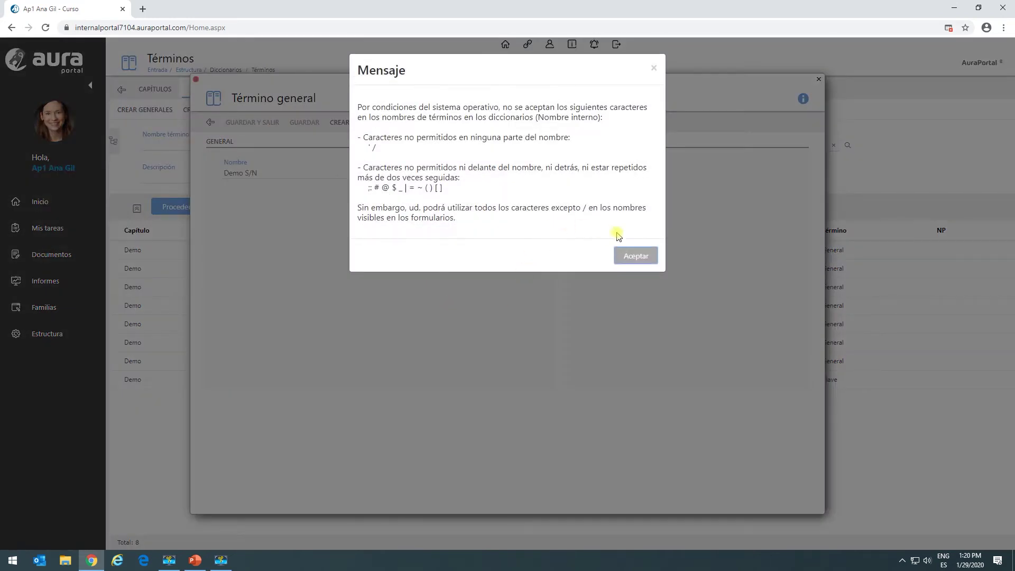
pyautogui.click(635, 256)
pyautogui.click(246, 173)
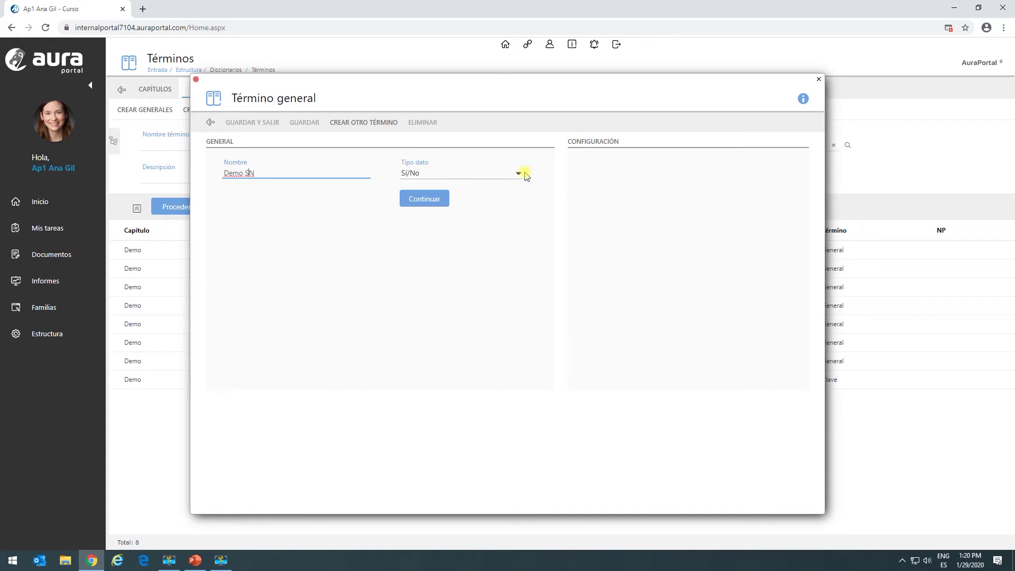
pyautogui.click(430, 202)
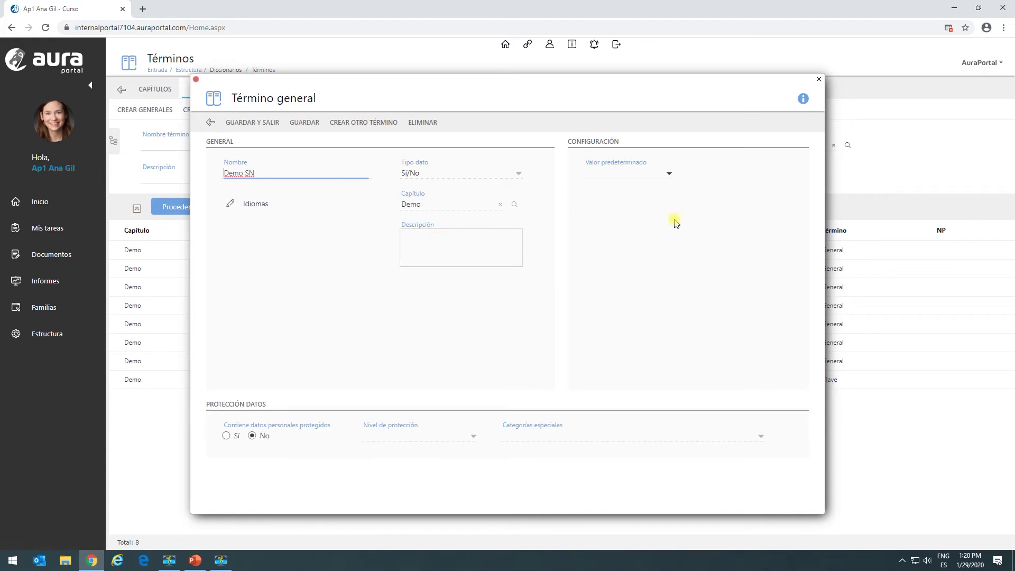
pyautogui.click(667, 173)
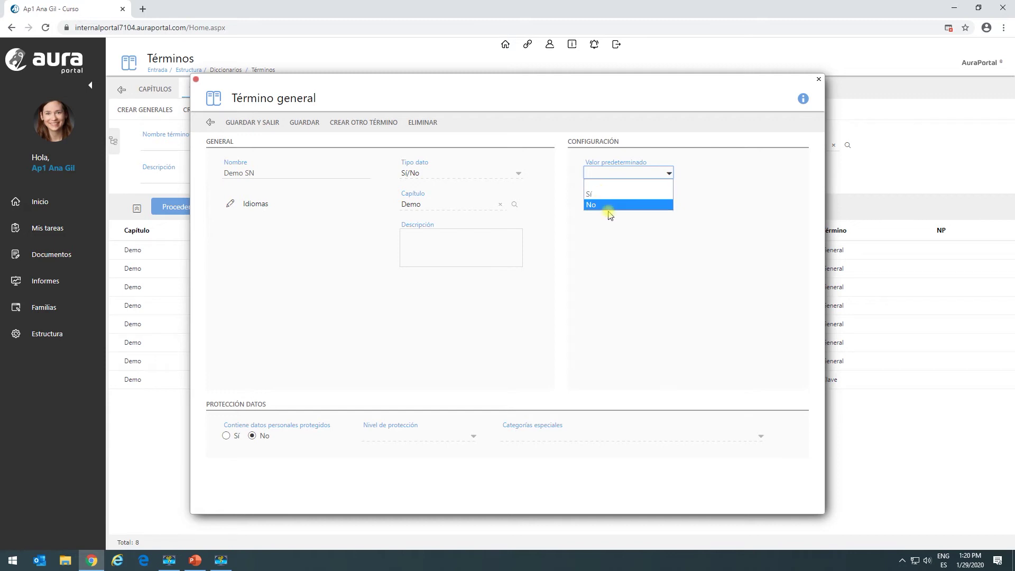
pyautogui.click(251, 123)
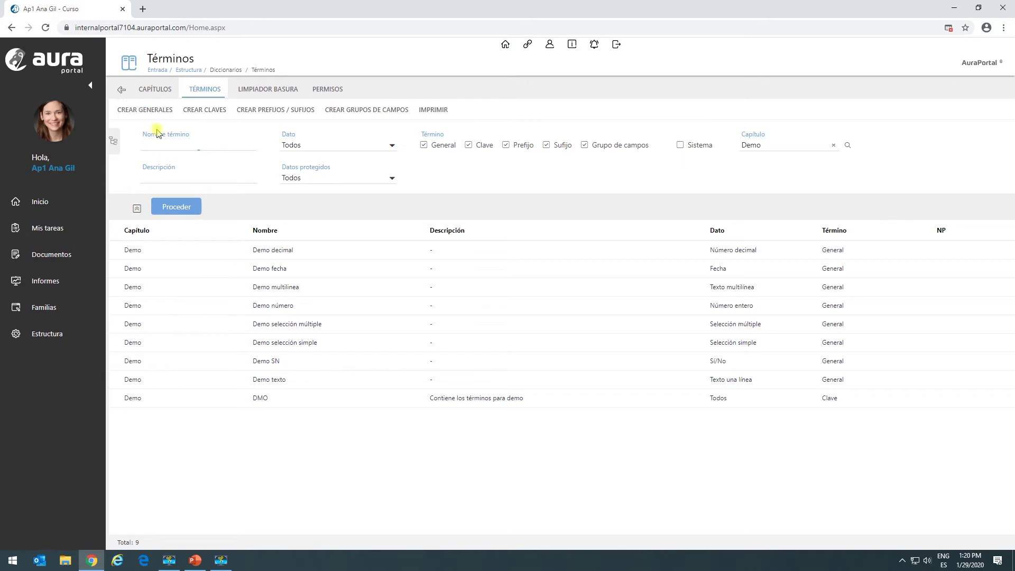
# Create 'Demo familia empleados' in the Demo chapter as Familia-Elemento linked to Empleados, and save it.
pyautogui.click(349, 322)
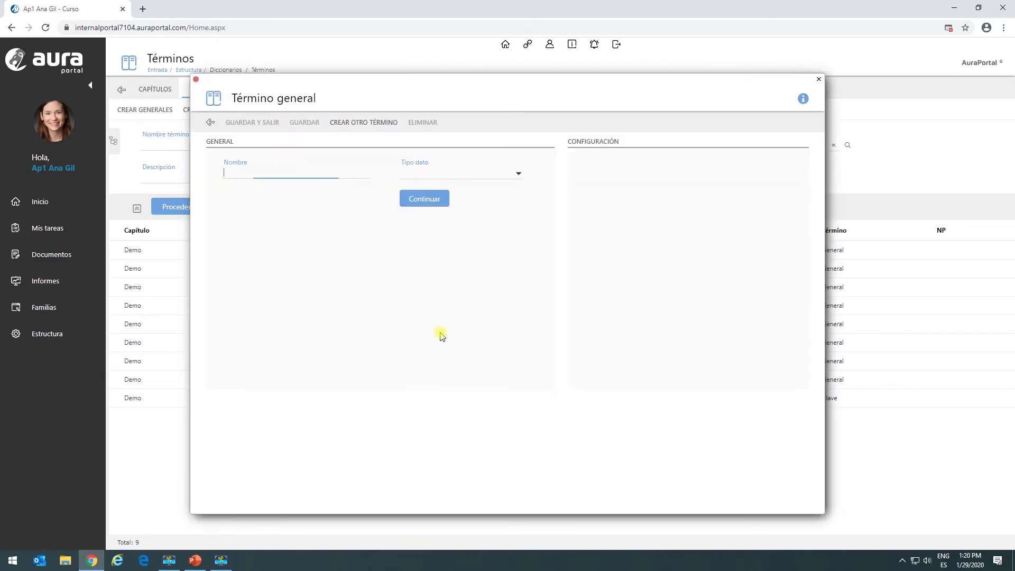
pyautogui.write('Demo familia empleados')
pyautogui.click(517, 174)
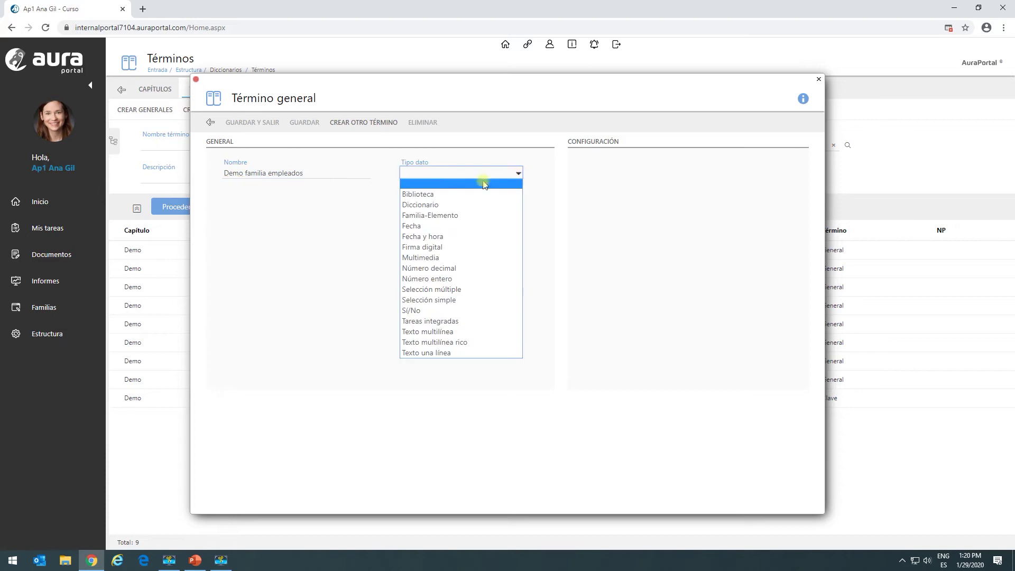
pyautogui.click(453, 215)
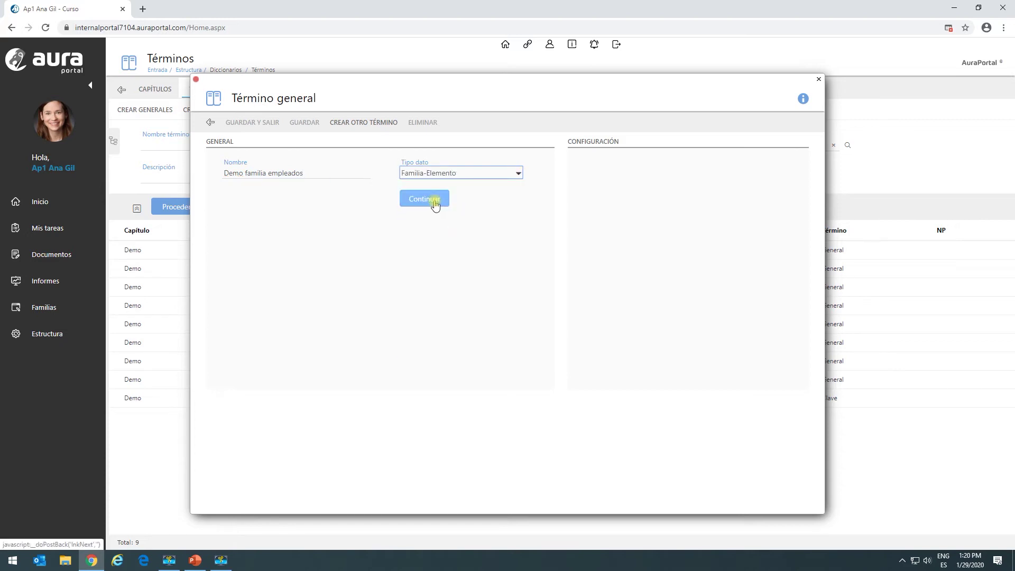
pyautogui.click(439, 200)
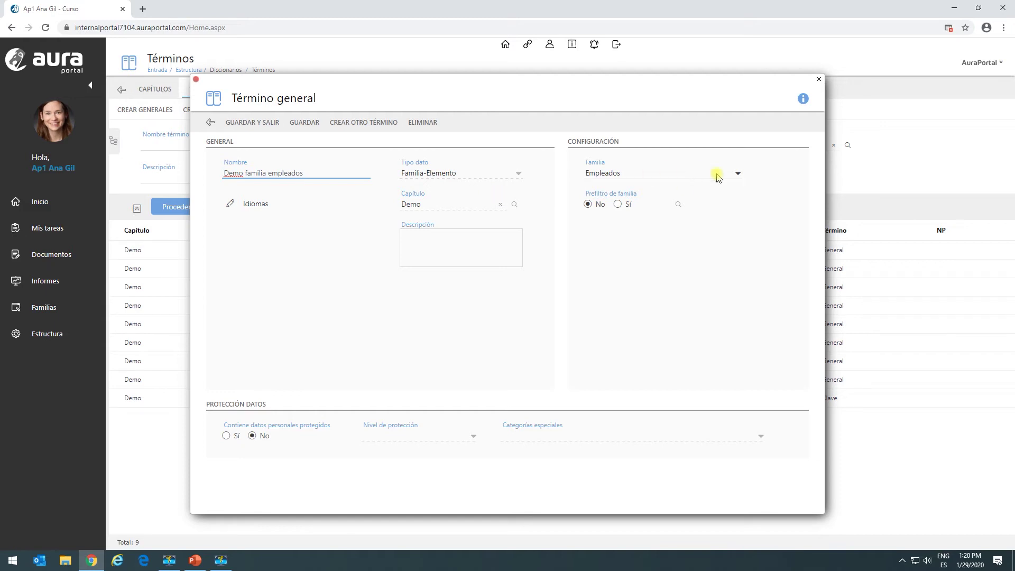
pyautogui.click(738, 174)
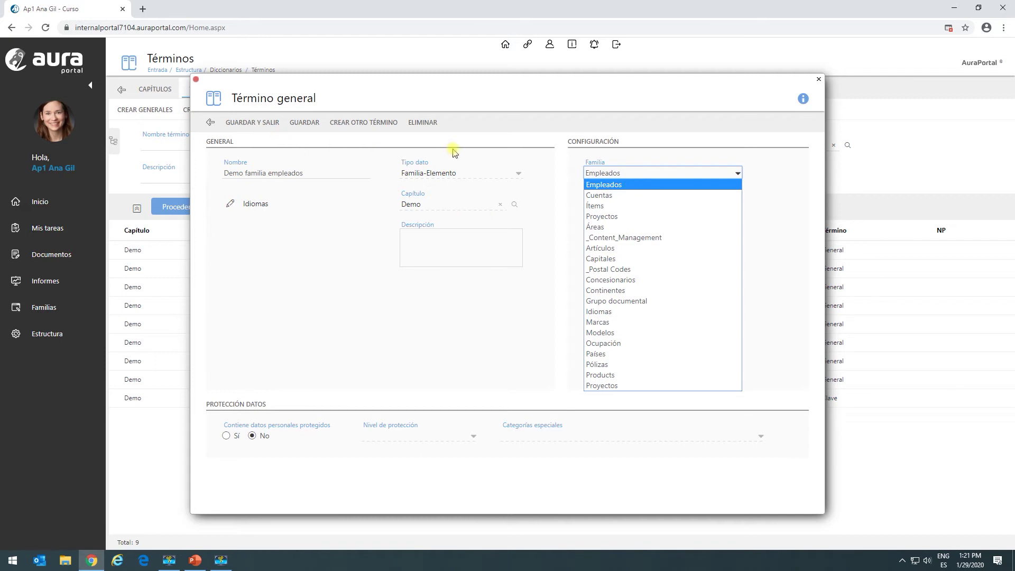
pyautogui.click(596, 173)
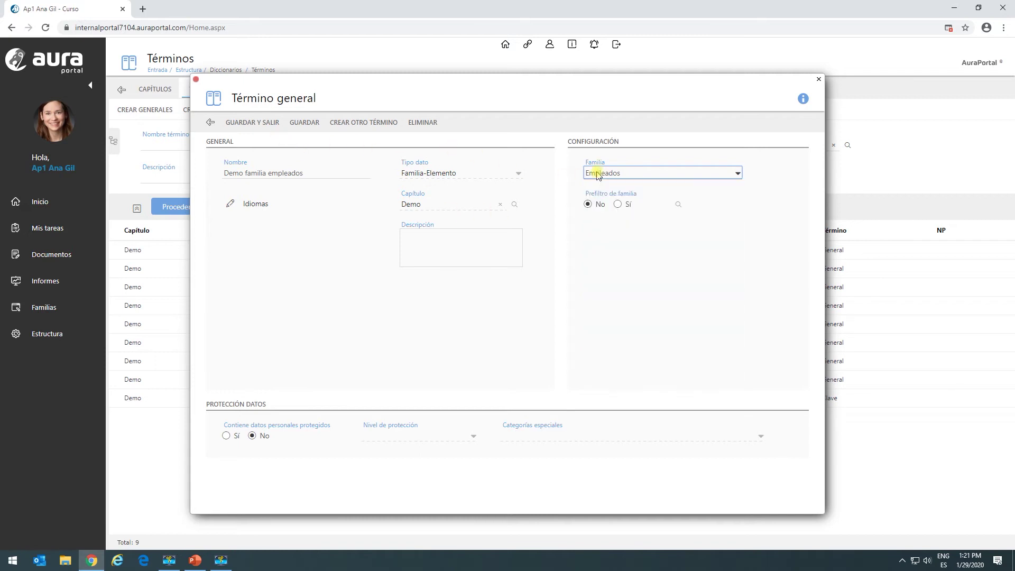
pyautogui.click(235, 123)
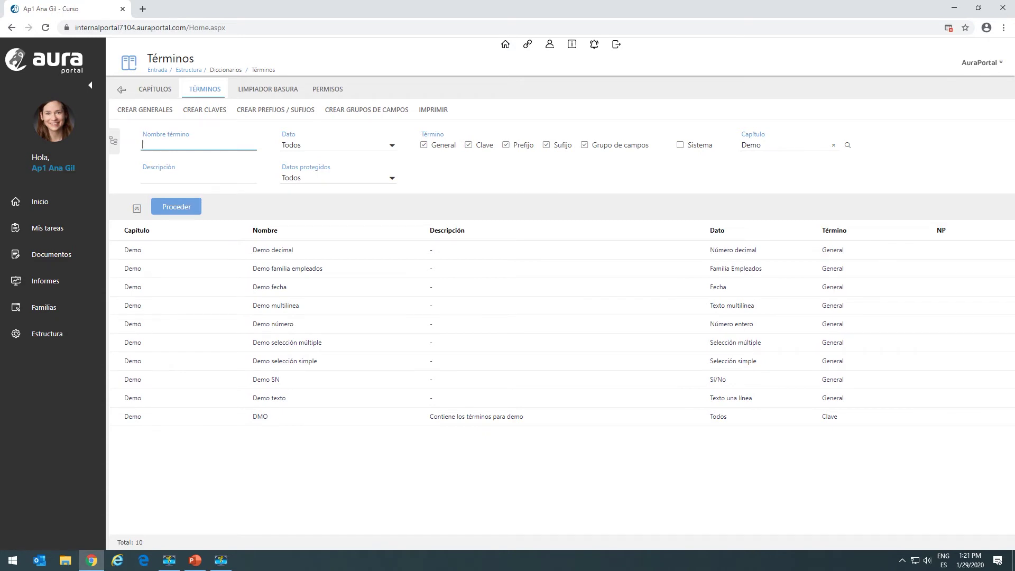
# Switch to the slideshow and reveal the Prefijos-Sufijos explanatory paragraph.
pyautogui.hotkey('alt', 'Tab')
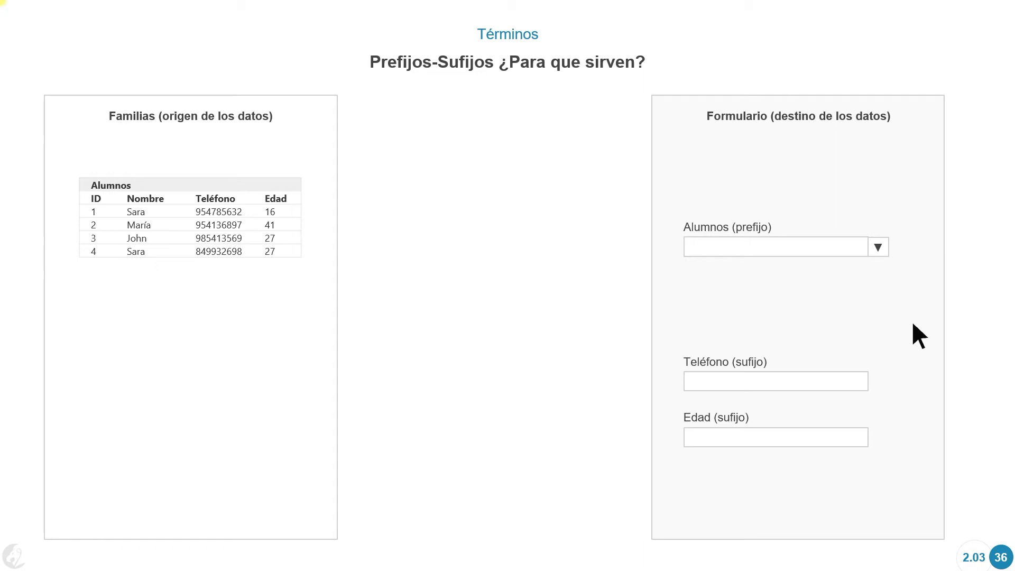
pyautogui.press('Right')
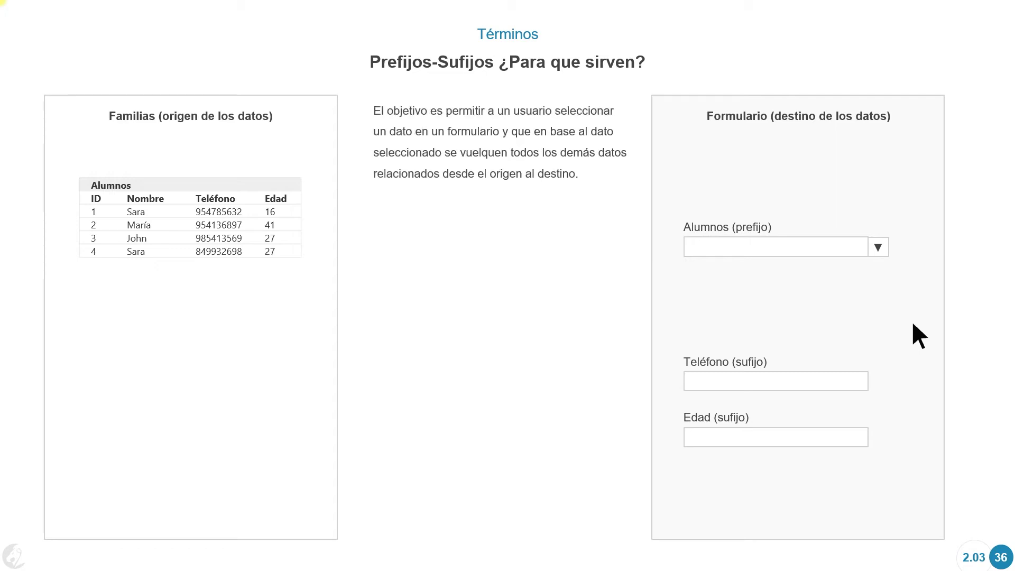
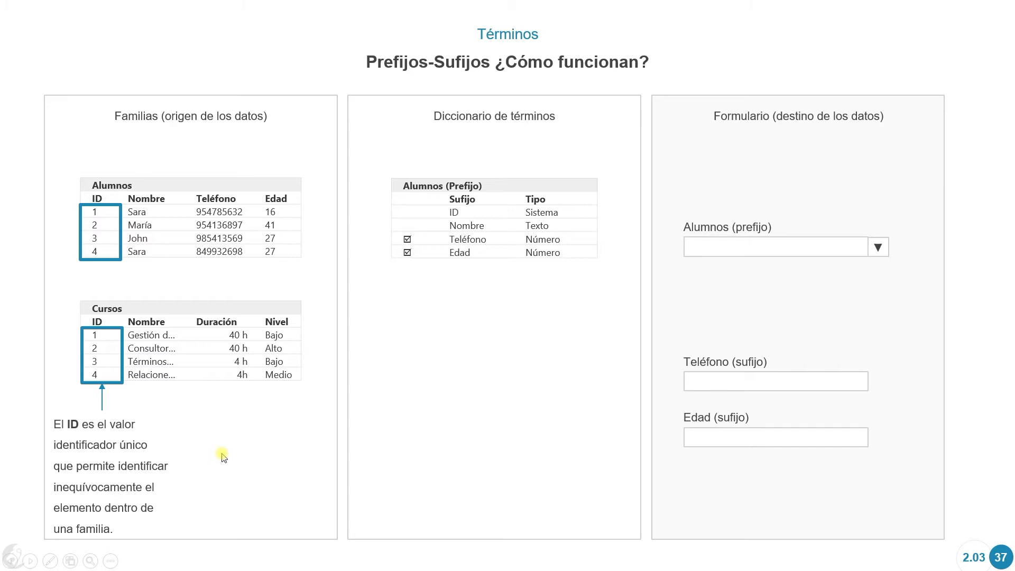
# Reveal slide 37's notes on the Nombre column and the dictionary setup steps.
pyautogui.click(236, 445)
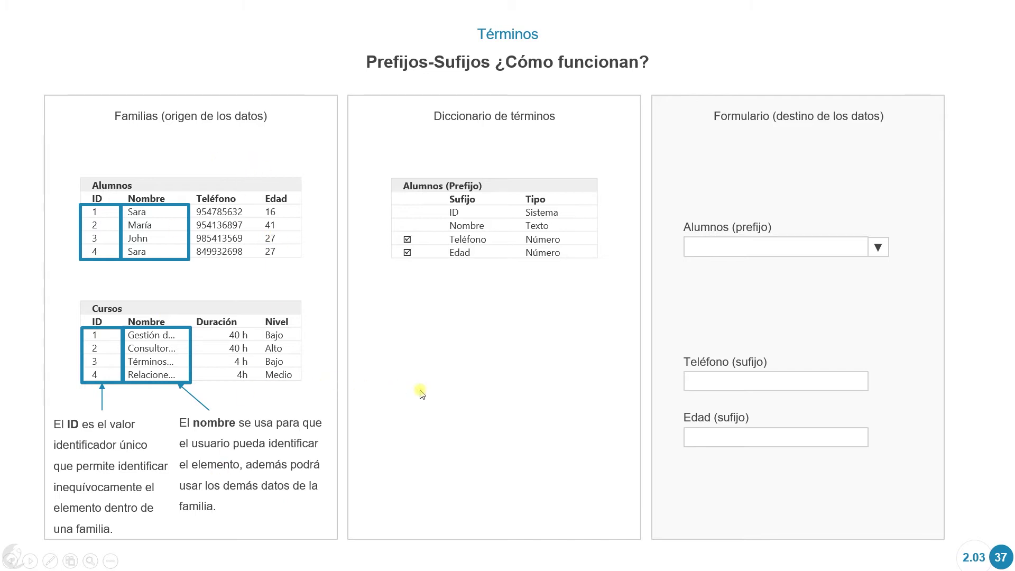
pyautogui.press('Right')
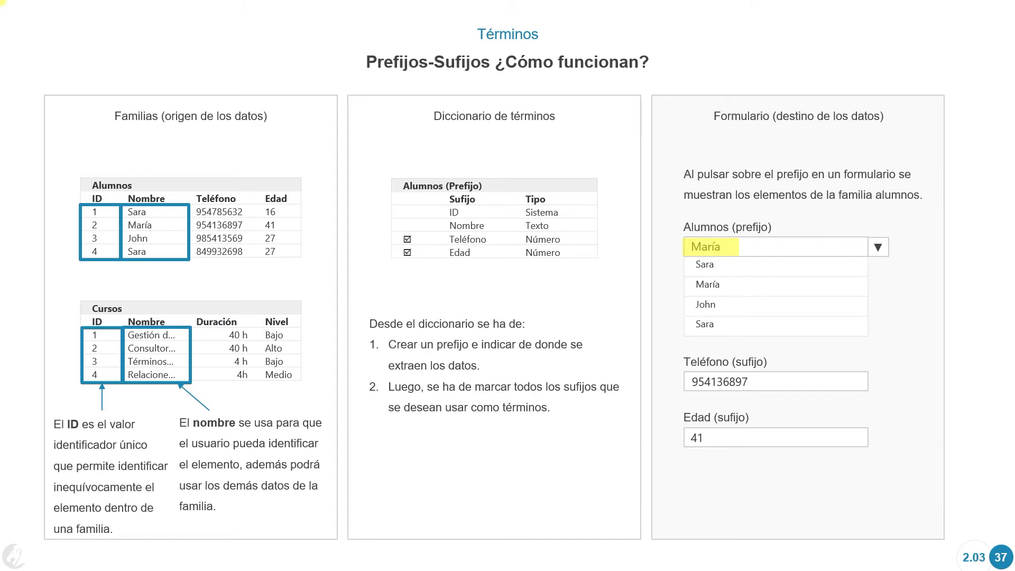
# Advance to slide 38 on how prefix-suffix data synchronise.
pyautogui.press('Right')
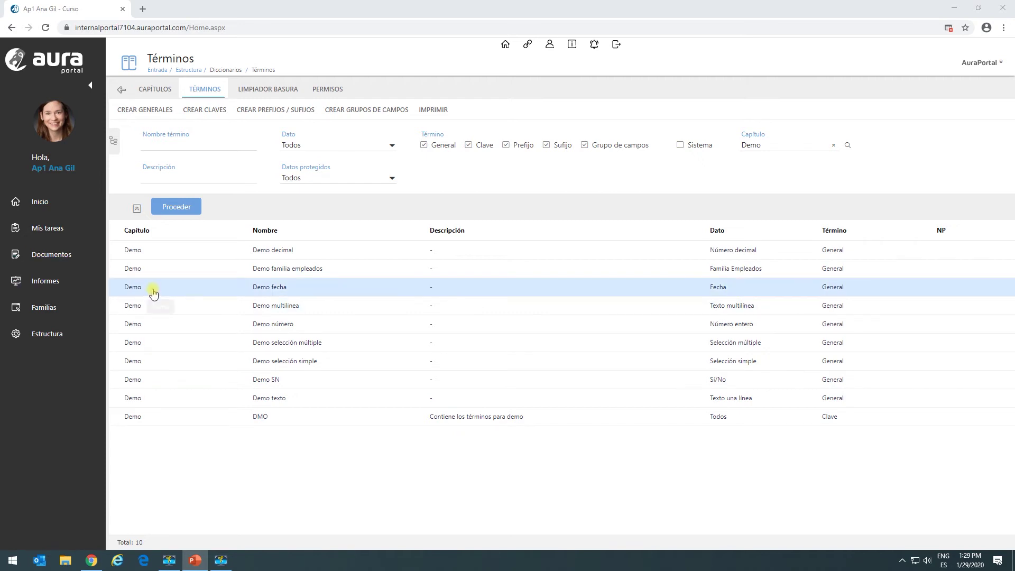
# Review the pending 2.0 Profesor task's Prefijos y Sufijos form, then return to Mis tareas.
pyautogui.click(62, 231)
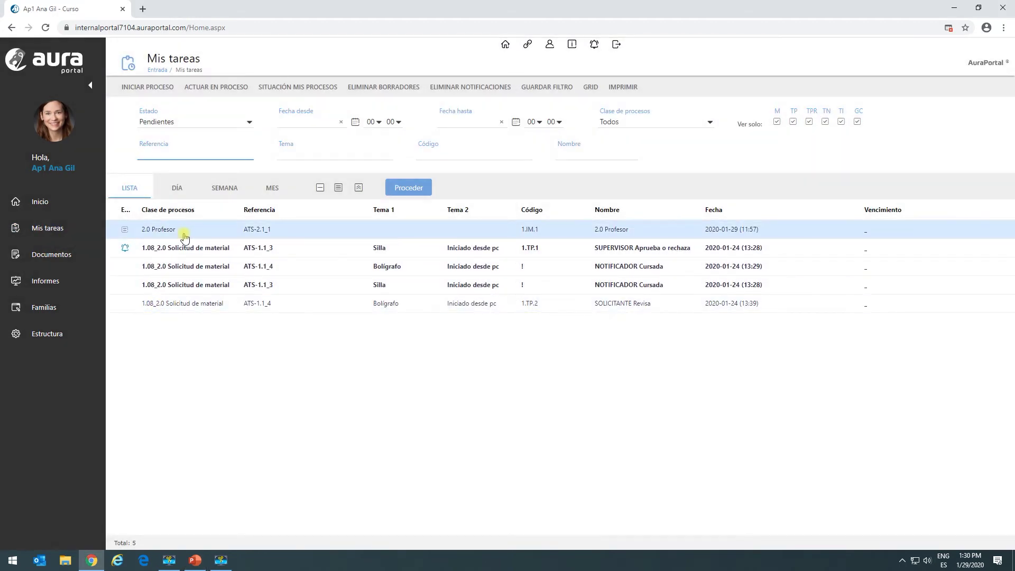
pyautogui.click(185, 230)
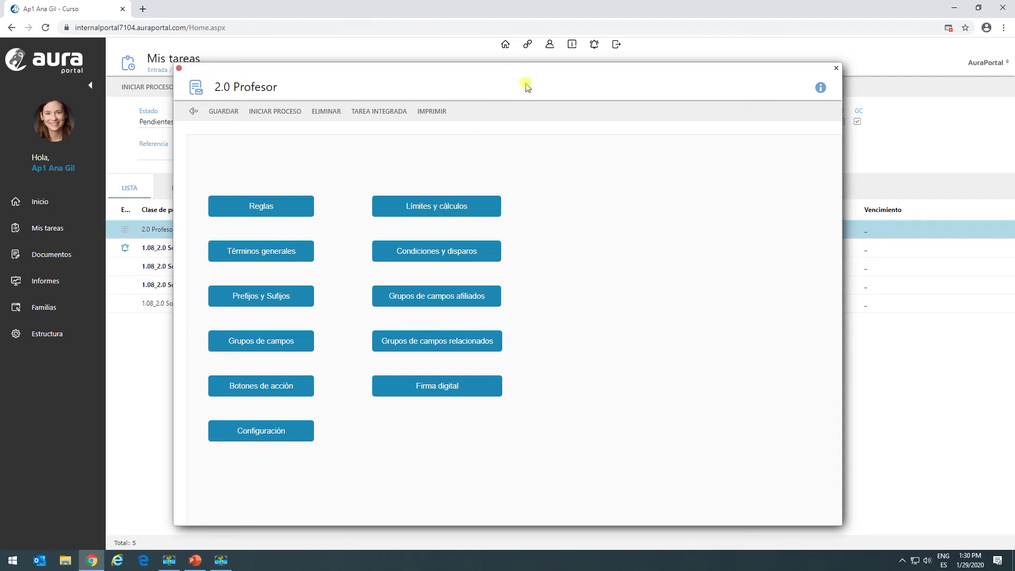
pyautogui.click(270, 297)
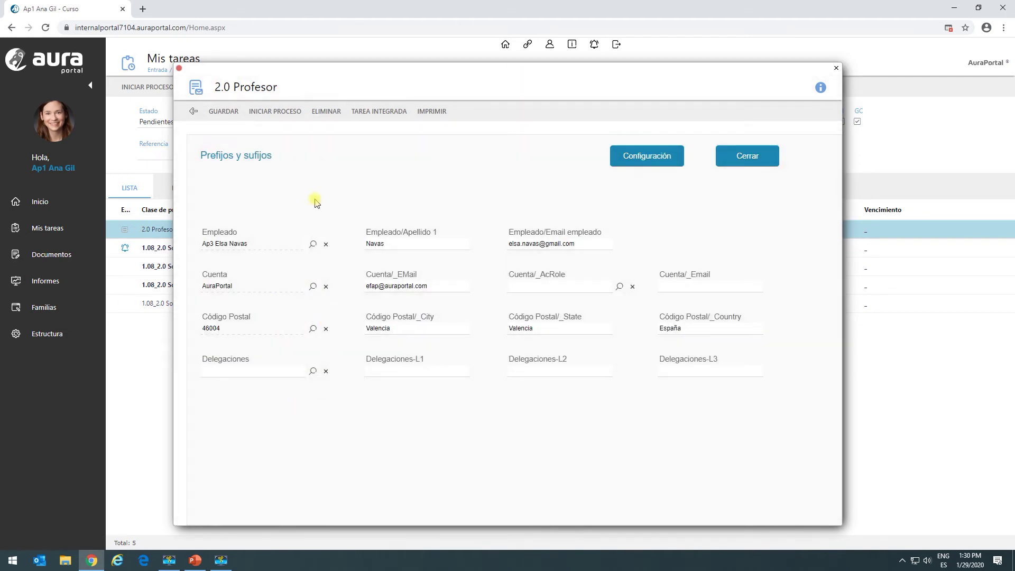
pyautogui.click(188, 110)
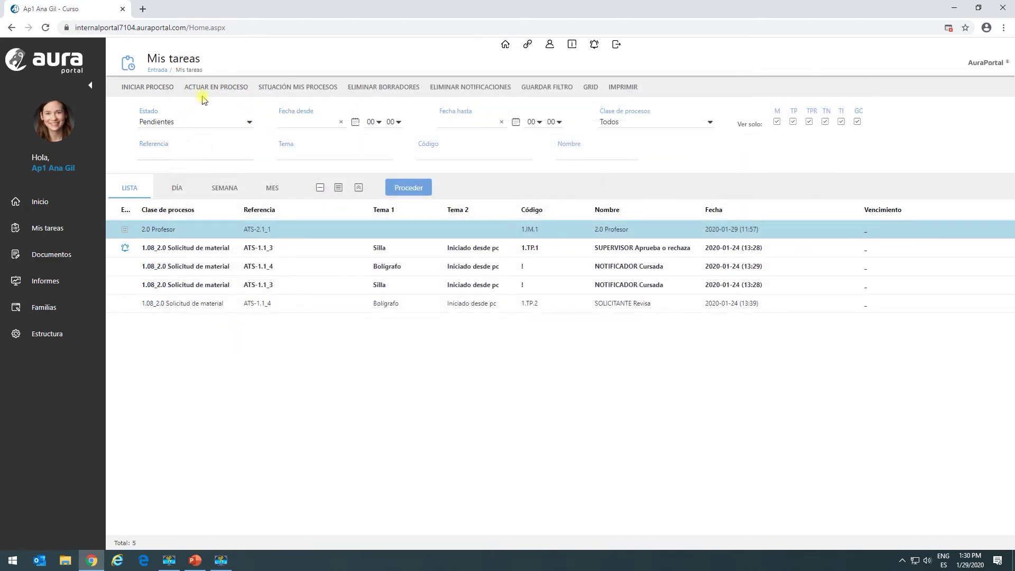
# Start a new 2.0 Profesor process and open the Empleado lookup on its Prefijos y Sufijos form.
pyautogui.click(157, 89)
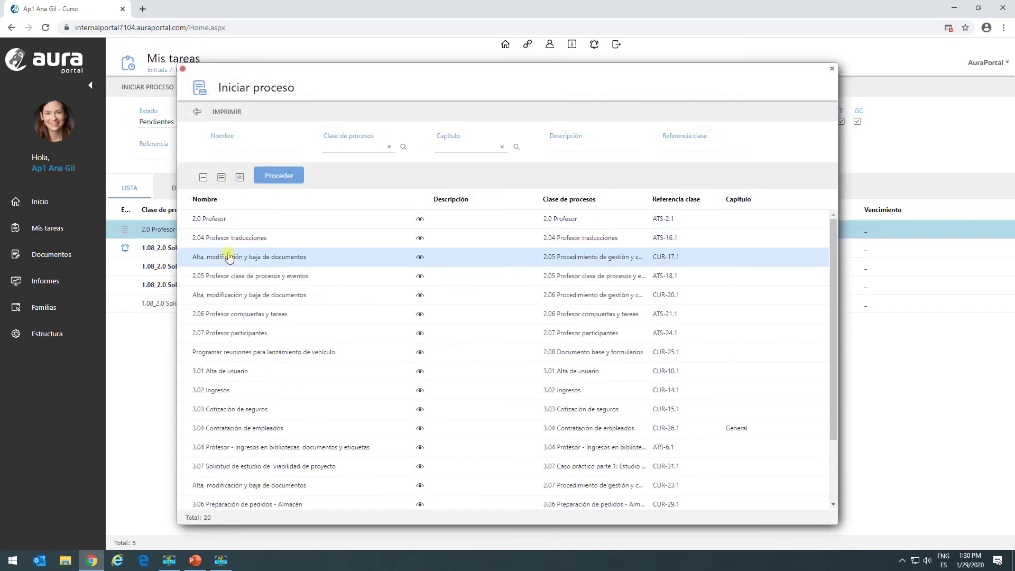
pyautogui.click(223, 225)
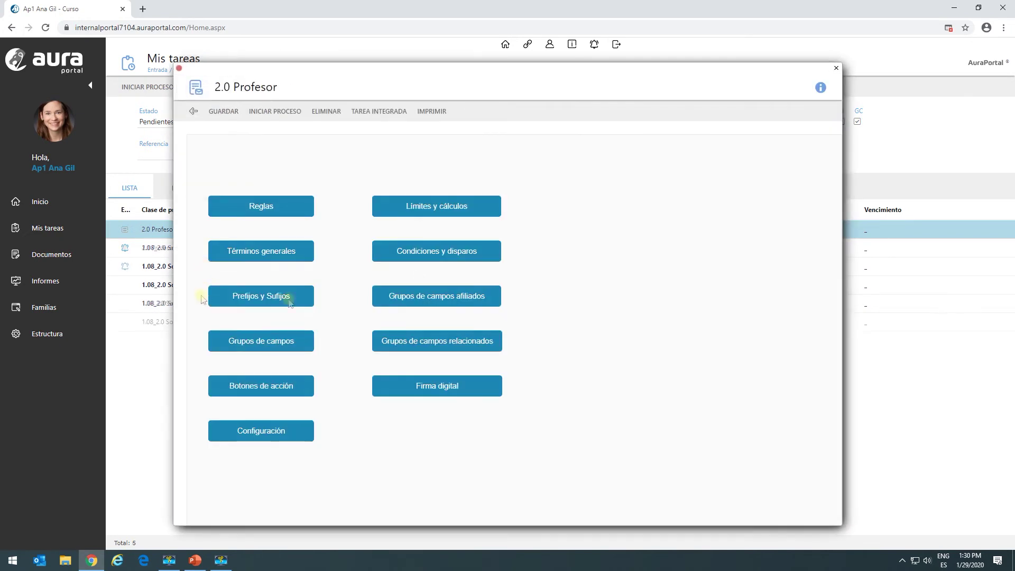
pyautogui.click(250, 298)
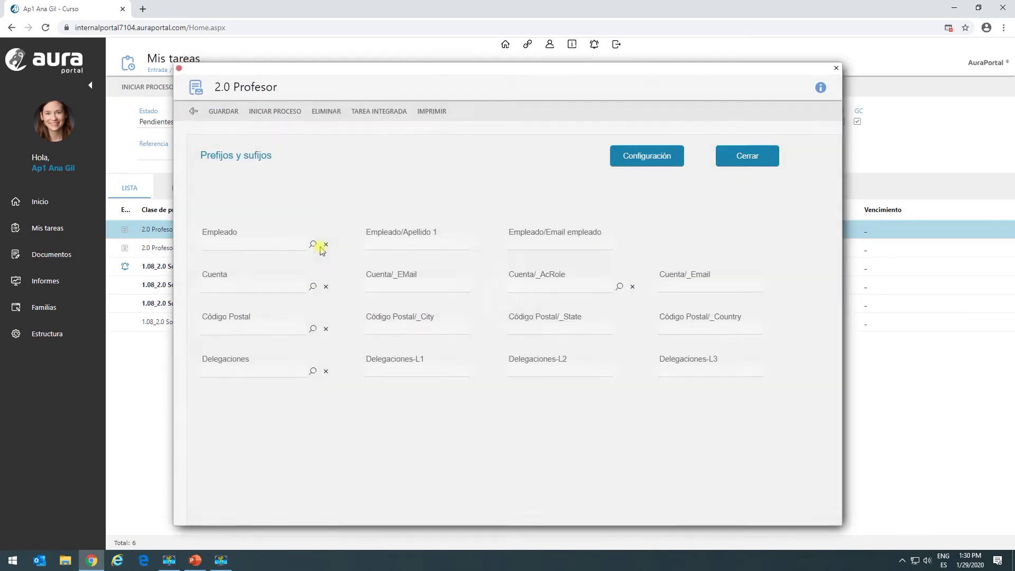
pyautogui.click(256, 244)
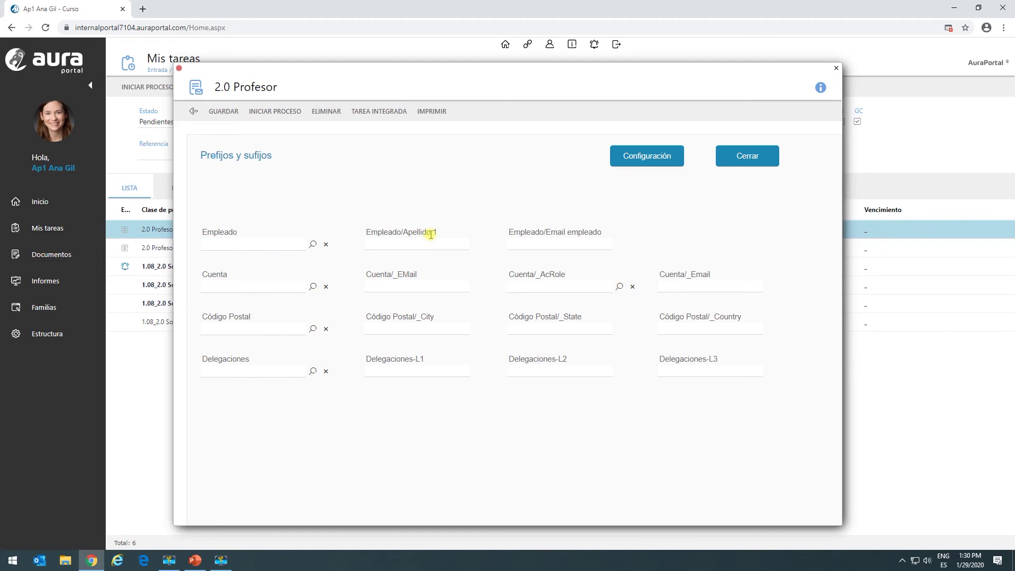
pyautogui.click(313, 244)
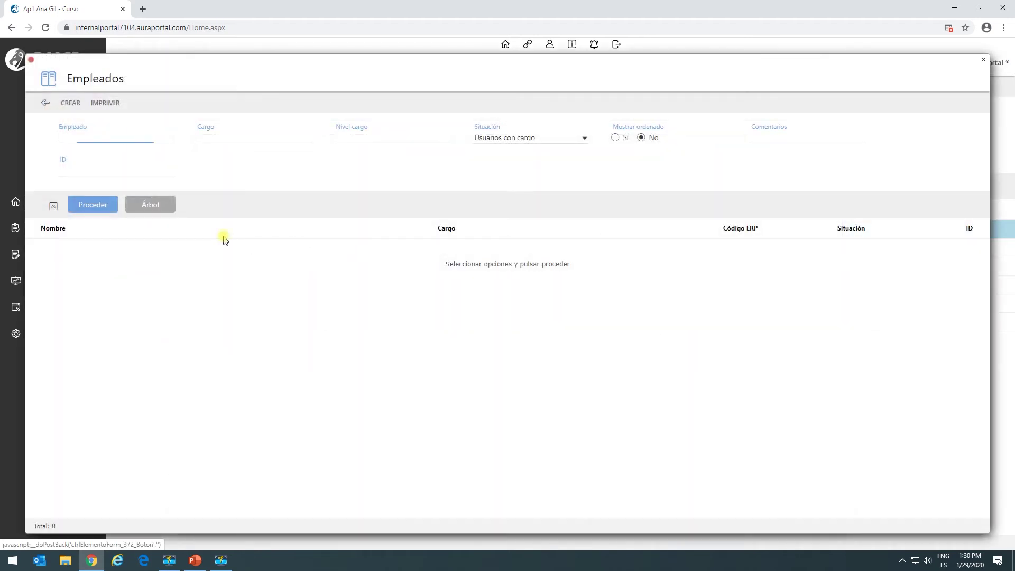
# List the employees with their IDs, then enter employee ID 2 in Empleado.
pyautogui.click(87, 206)
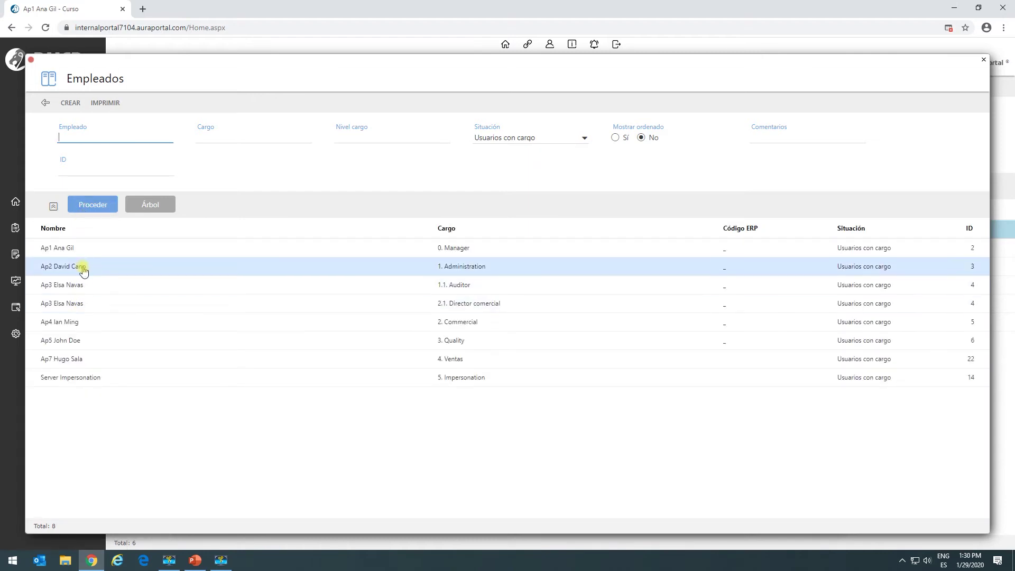
pyautogui.click(45, 104)
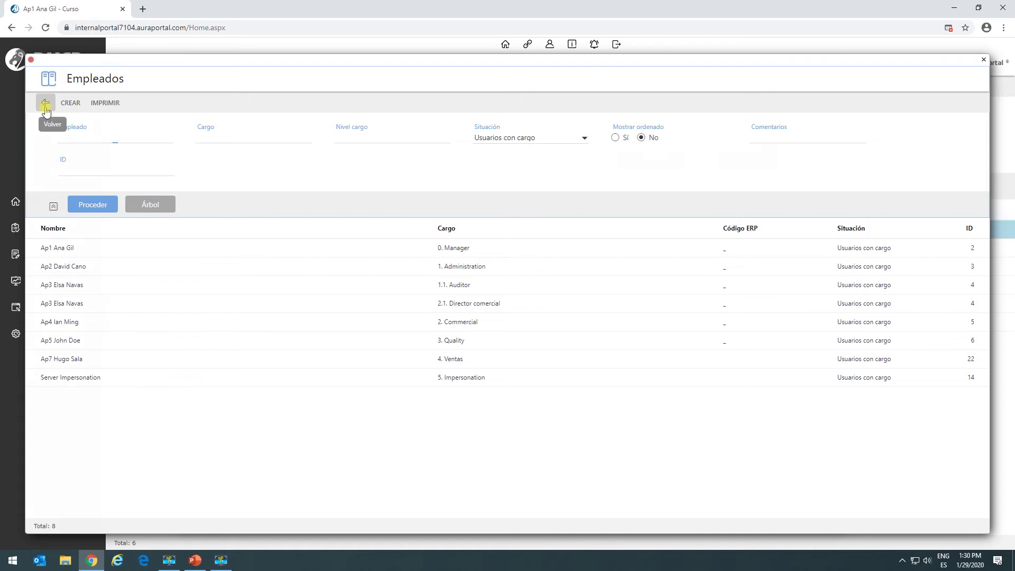
pyautogui.click(224, 244)
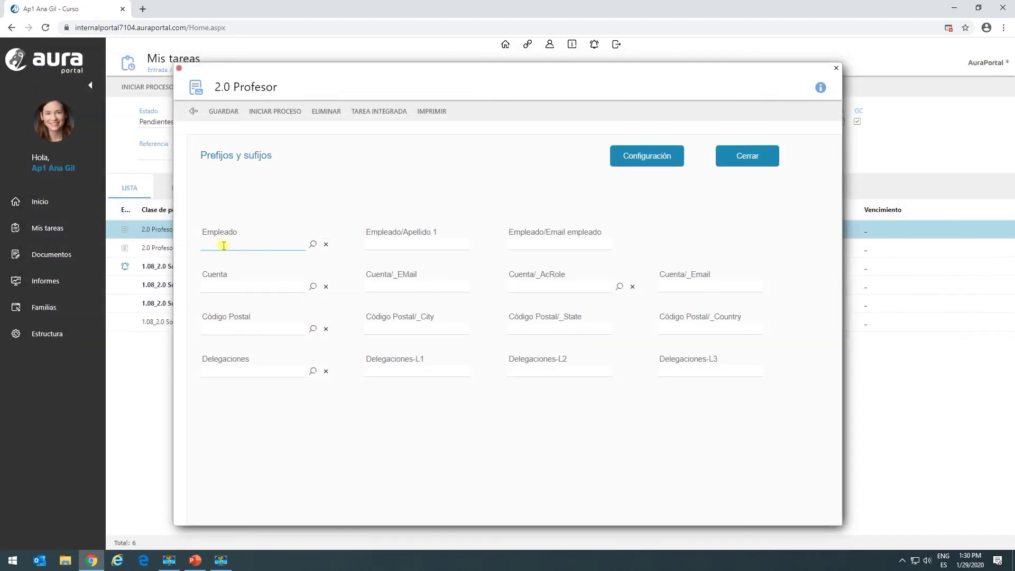
pyautogui.write('2')
pyautogui.press('Return')
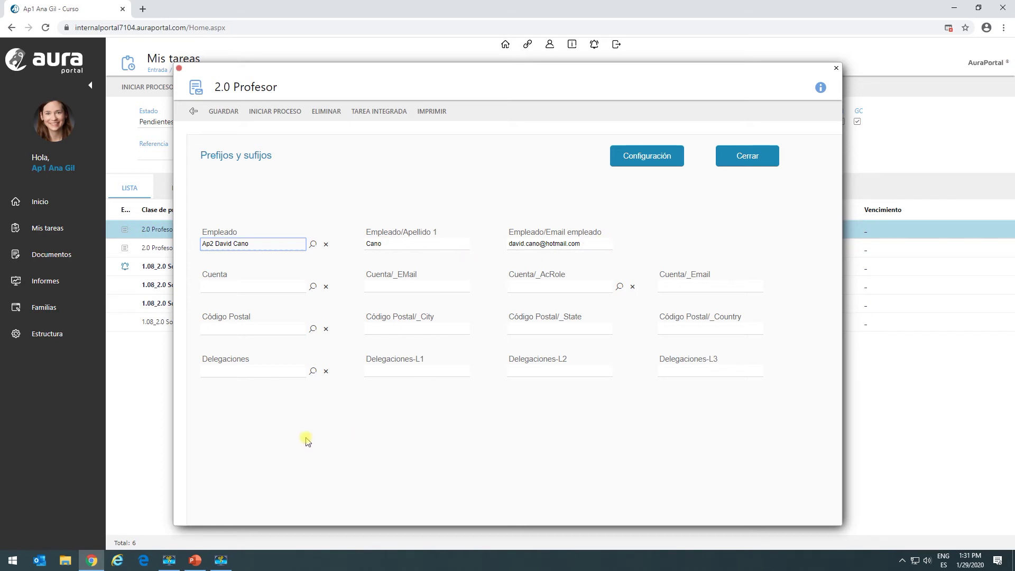
# Choose the AuraPortal account in the Cuenta lookup.
pyautogui.click(312, 287)
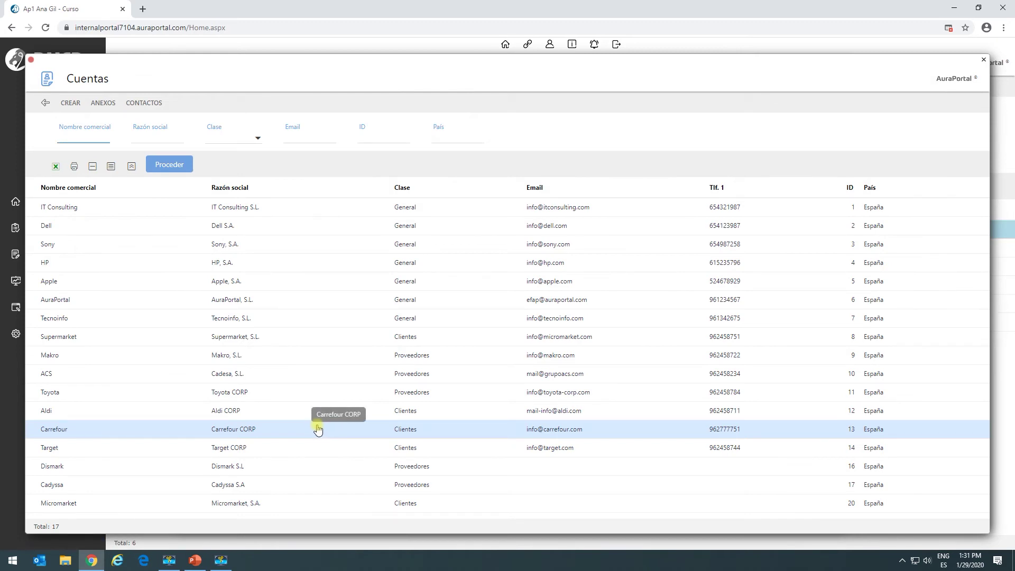
pyautogui.click(119, 308)
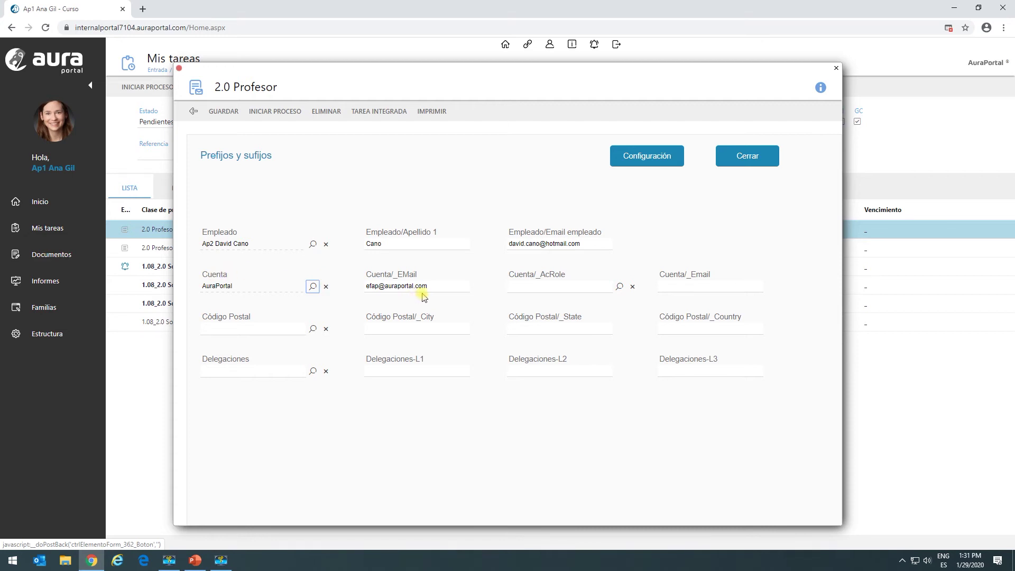
# Set Cuenta/_AcRole to the last contact listed in the Contactos lookup.
pyautogui.click(619, 288)
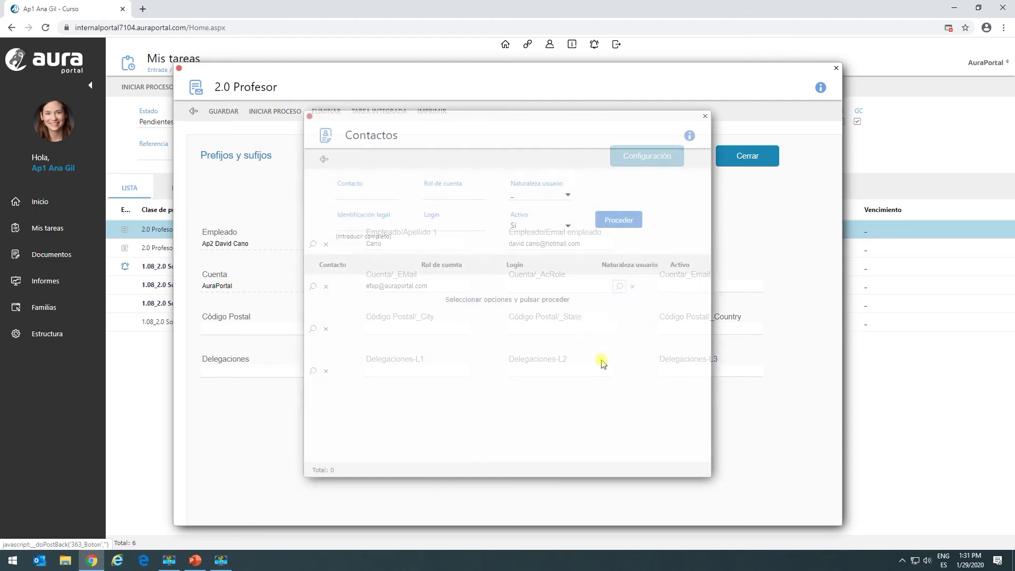
pyautogui.click(611, 219)
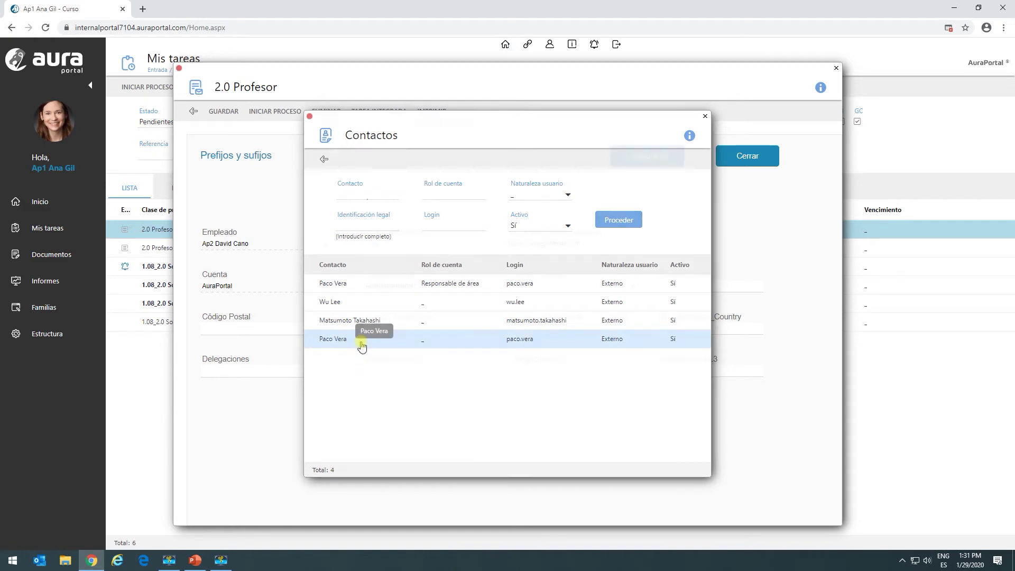
pyautogui.click(358, 341)
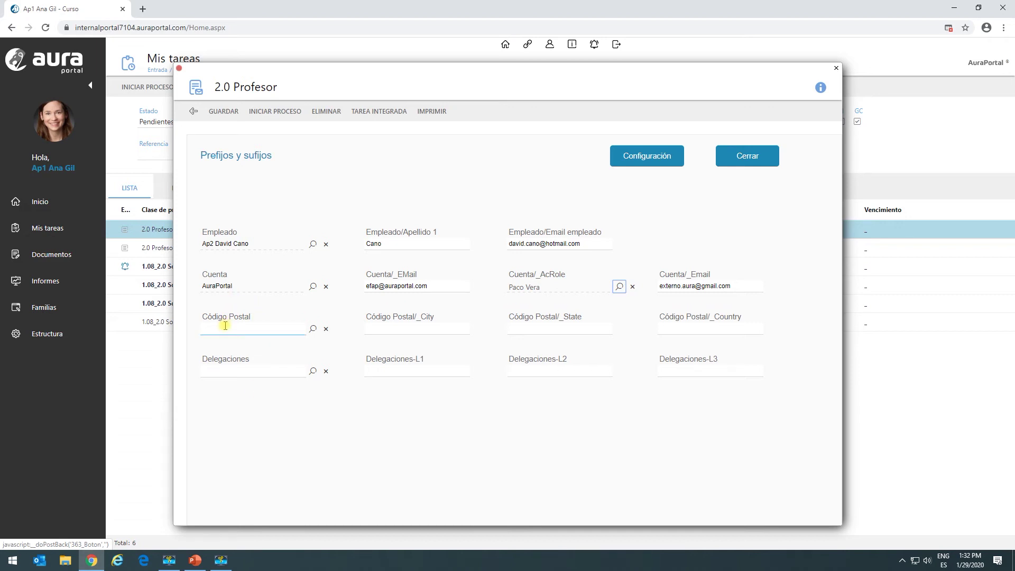
# Pick postal code 28046 (Madrid), then replace it with 46730 (Gandía).
pyautogui.click(312, 330)
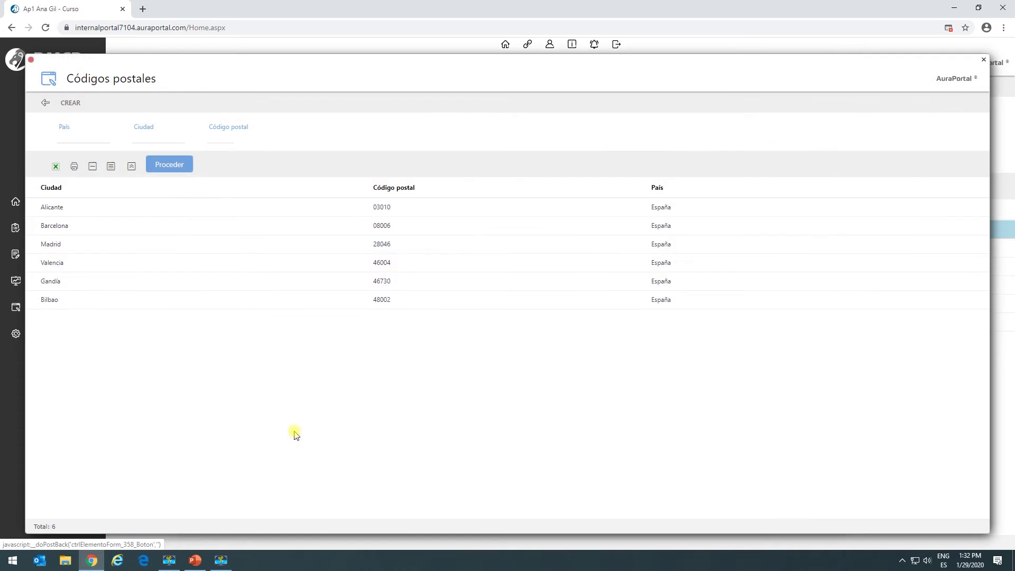
pyautogui.click(59, 247)
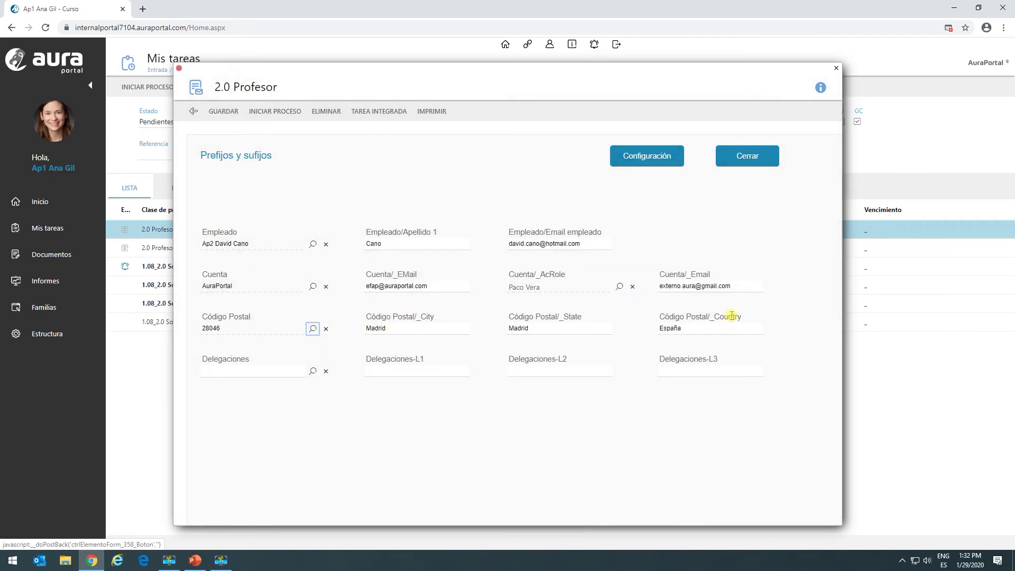
pyautogui.click(313, 329)
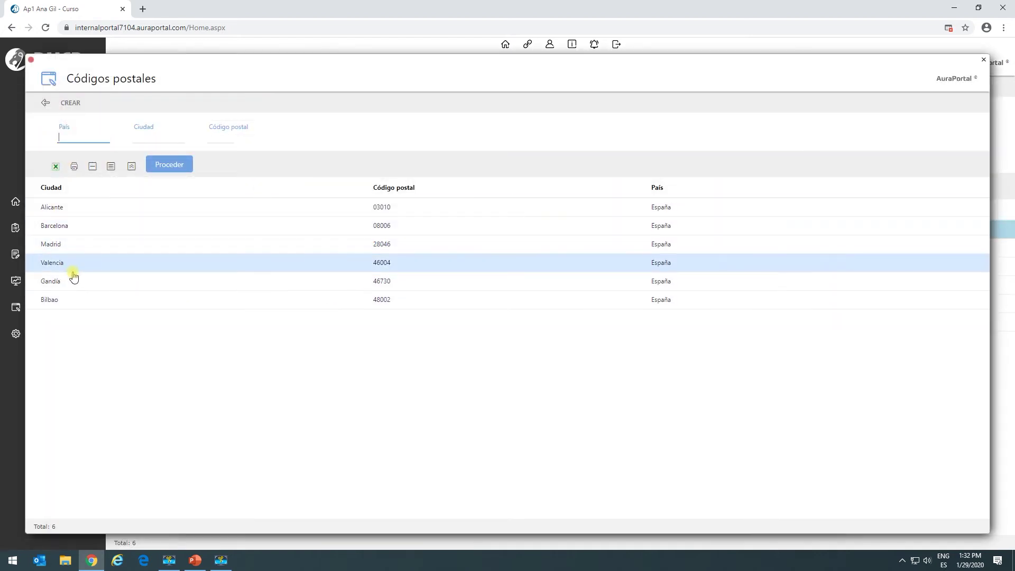
pyautogui.click(66, 283)
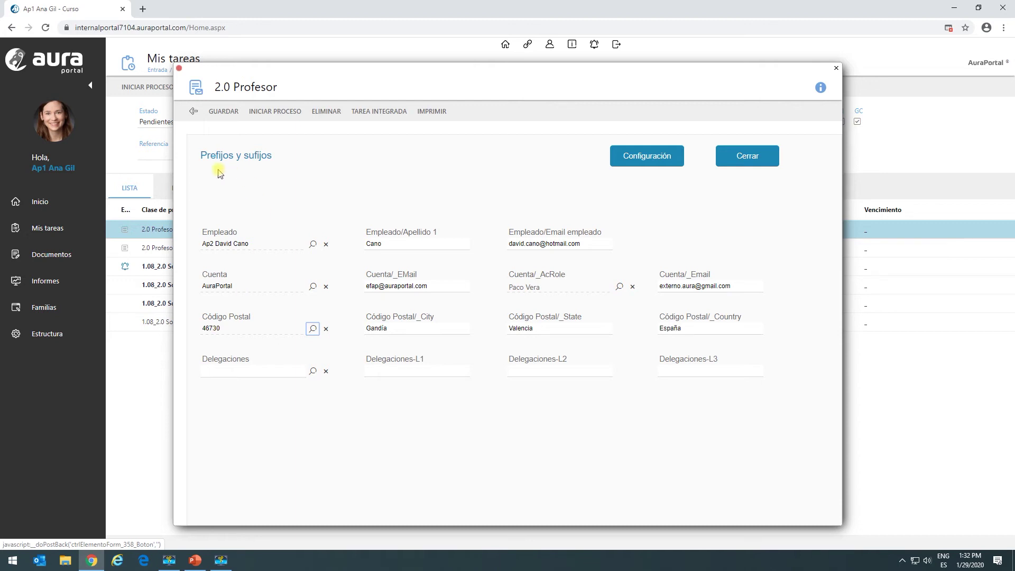
# Close the task form and go to Términos under Estructura › Diccionarios.
pyautogui.click(194, 112)
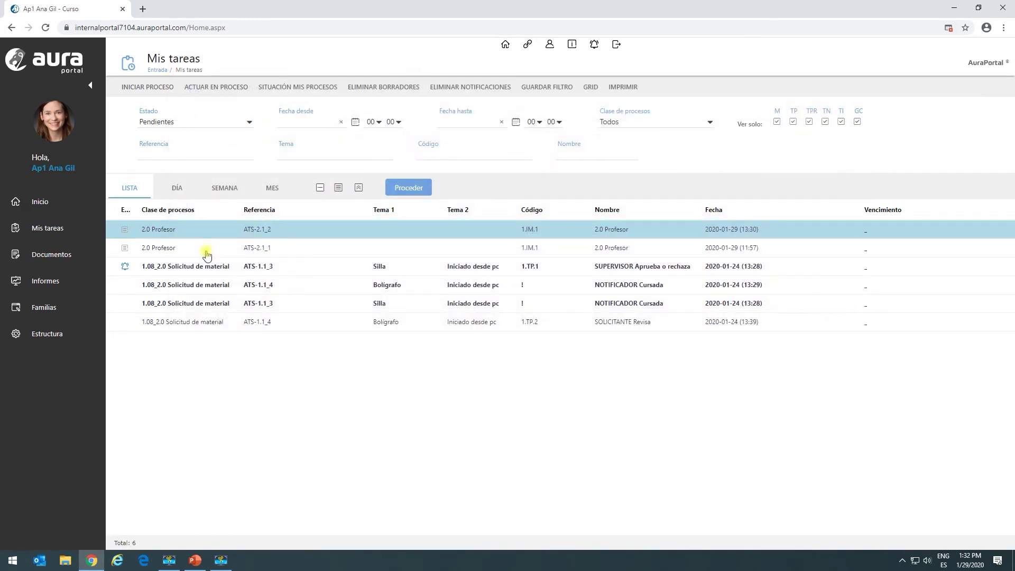
pyautogui.click(47, 339)
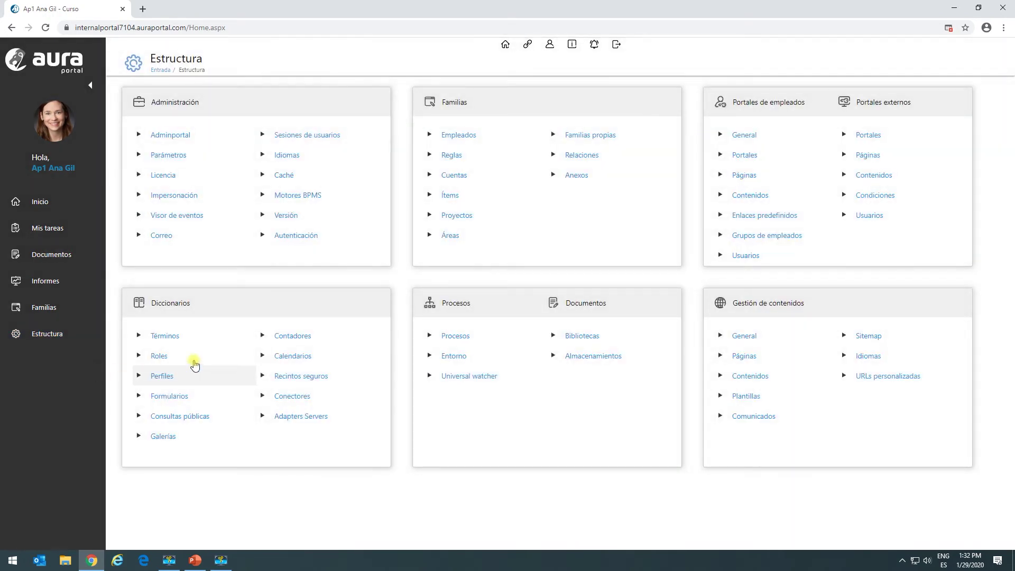
pyautogui.click(164, 336)
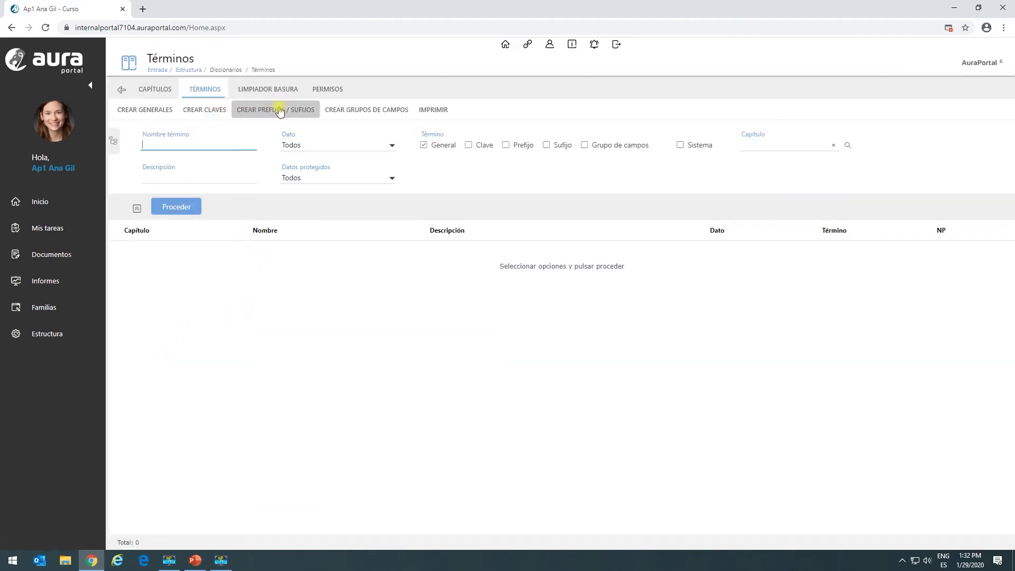
# List chapter 3. Demo terms of types Clave, Prefijo, Sufijo and Grupo de campos, then start a Demo prefix.
pyautogui.click(848, 145)
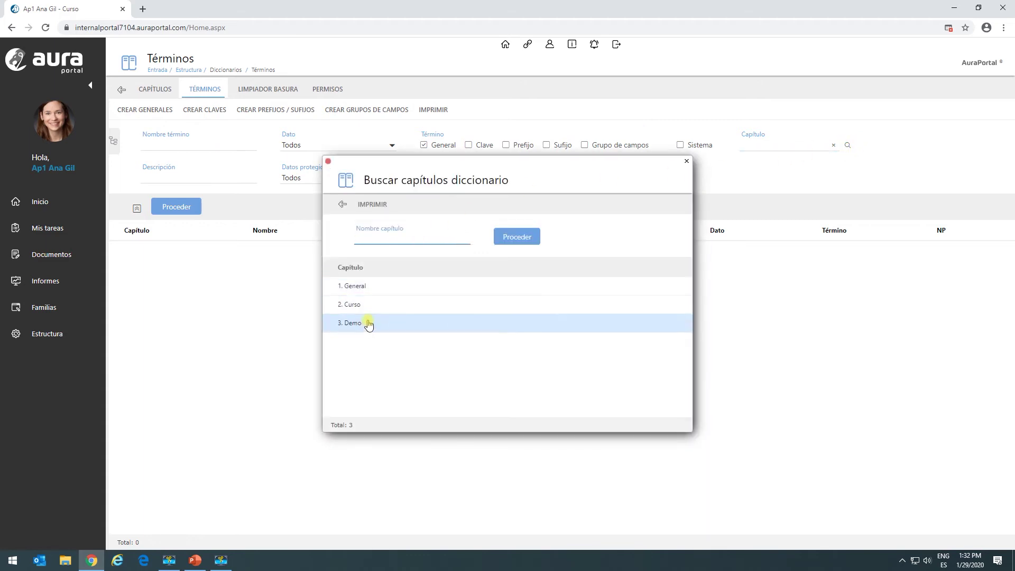
pyautogui.click(367, 324)
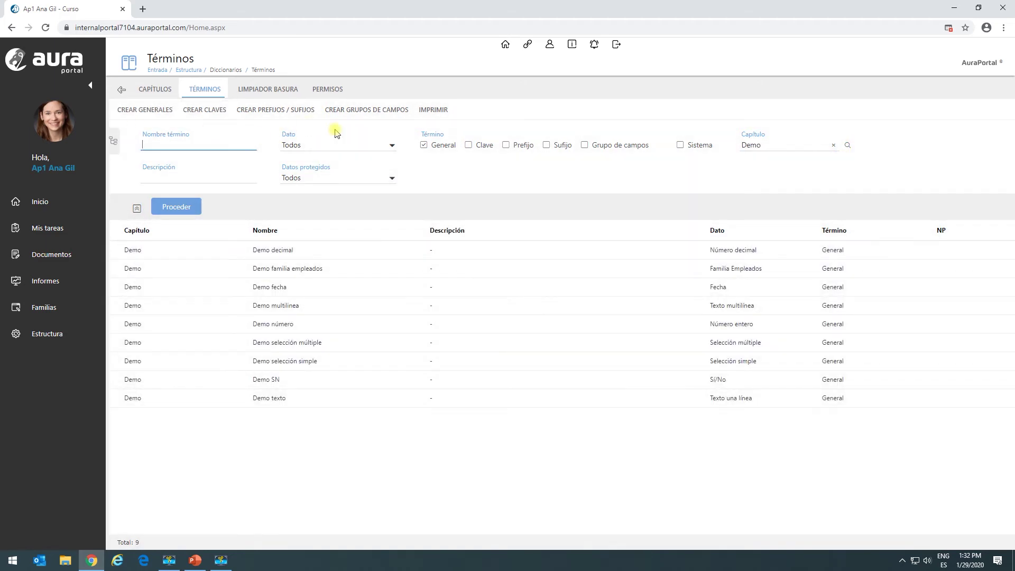
pyautogui.click(468, 147)
pyautogui.click(507, 147)
pyautogui.click(548, 147)
pyautogui.click(584, 146)
pyautogui.click(198, 205)
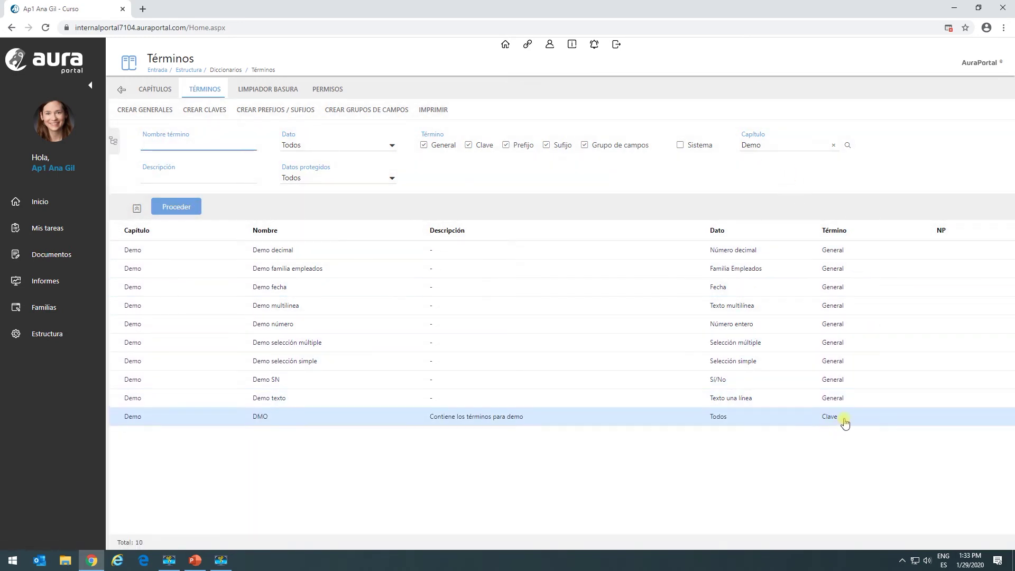
pyautogui.click(277, 111)
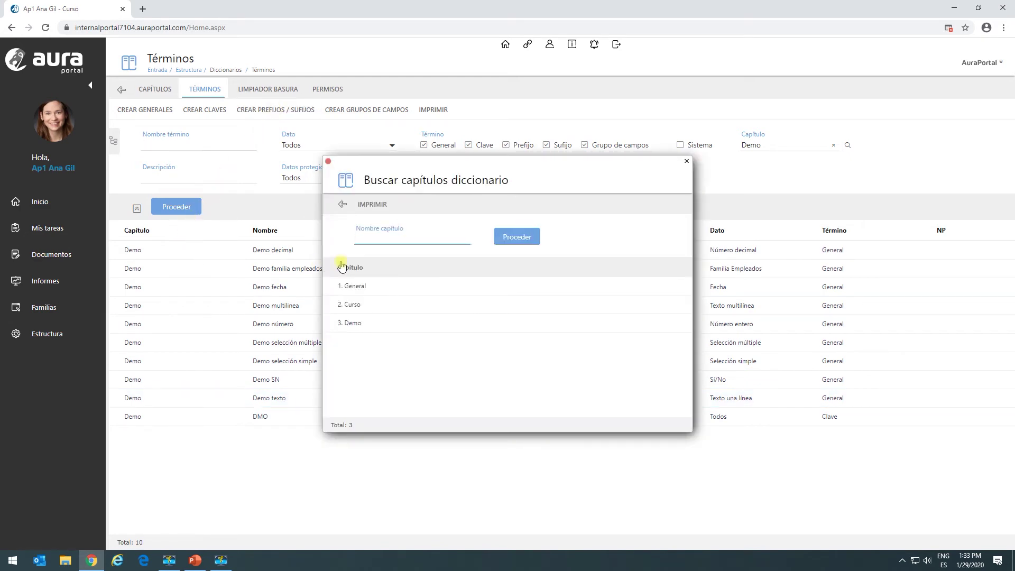
pyautogui.click(354, 325)
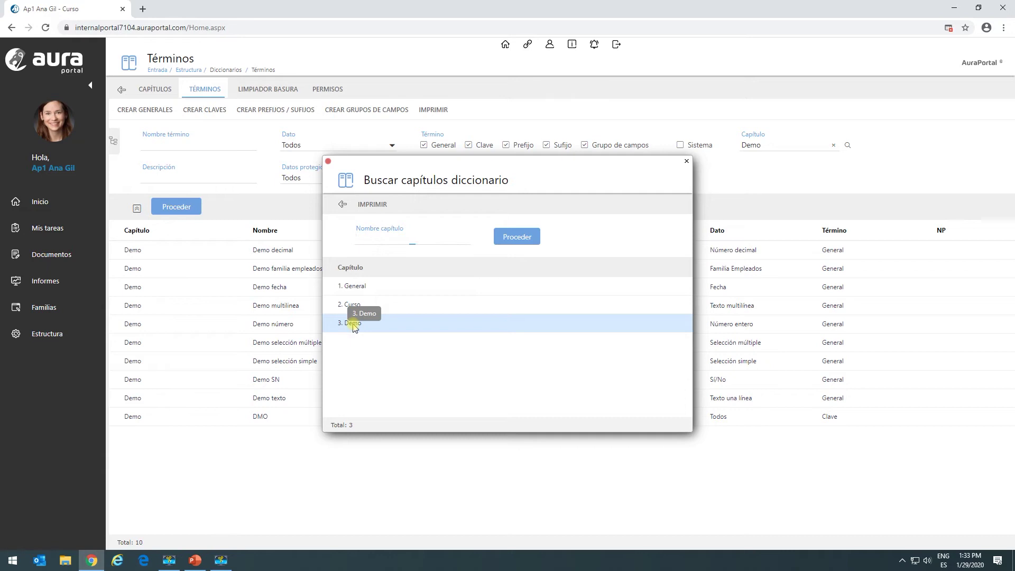
# Name the prefix 'Demo prefijo empleado' for Empleados and add Email empleado as a suffix.
pyautogui.write('Demo prefijo empleado')
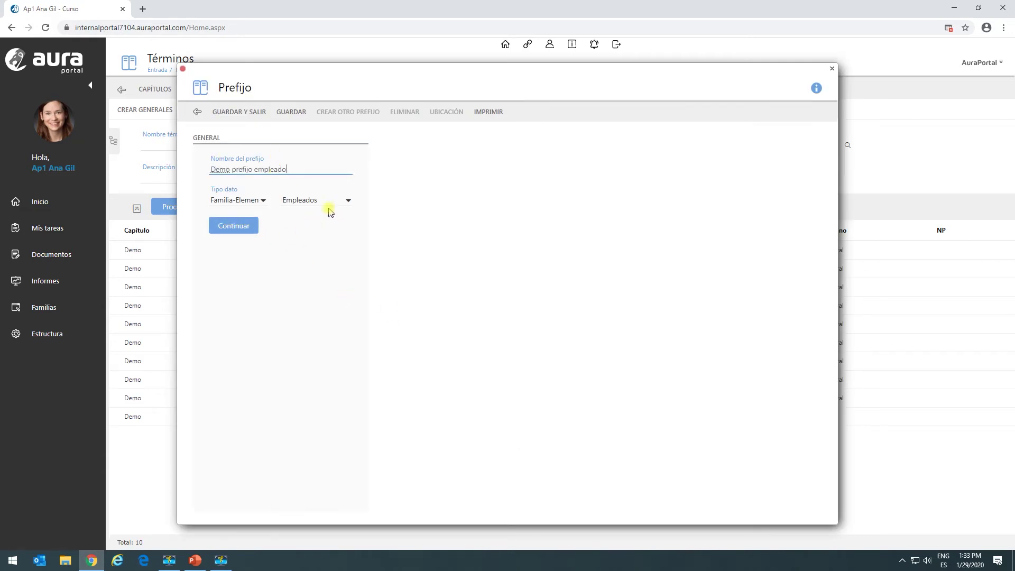
pyautogui.click(223, 227)
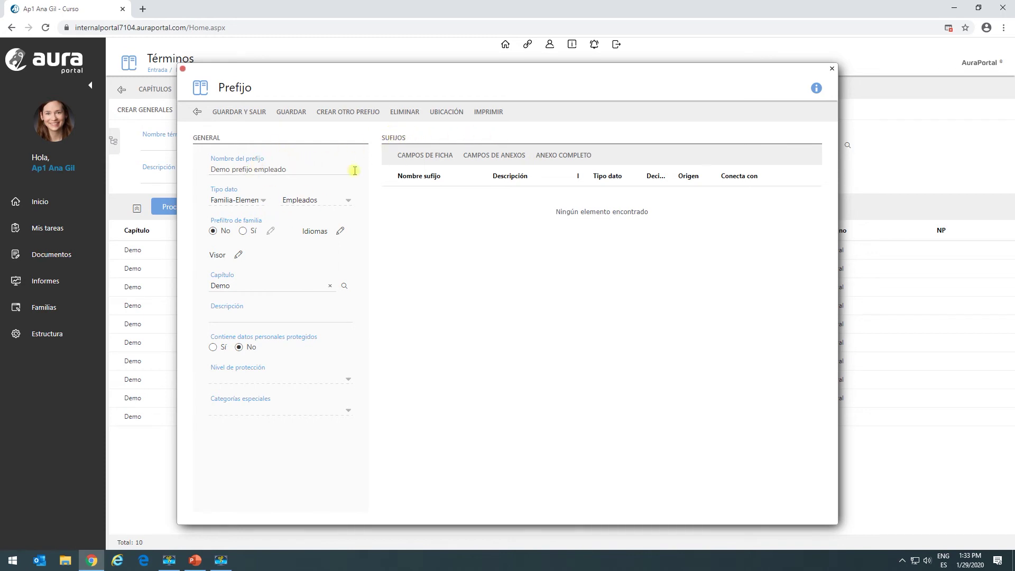
pyautogui.click(411, 157)
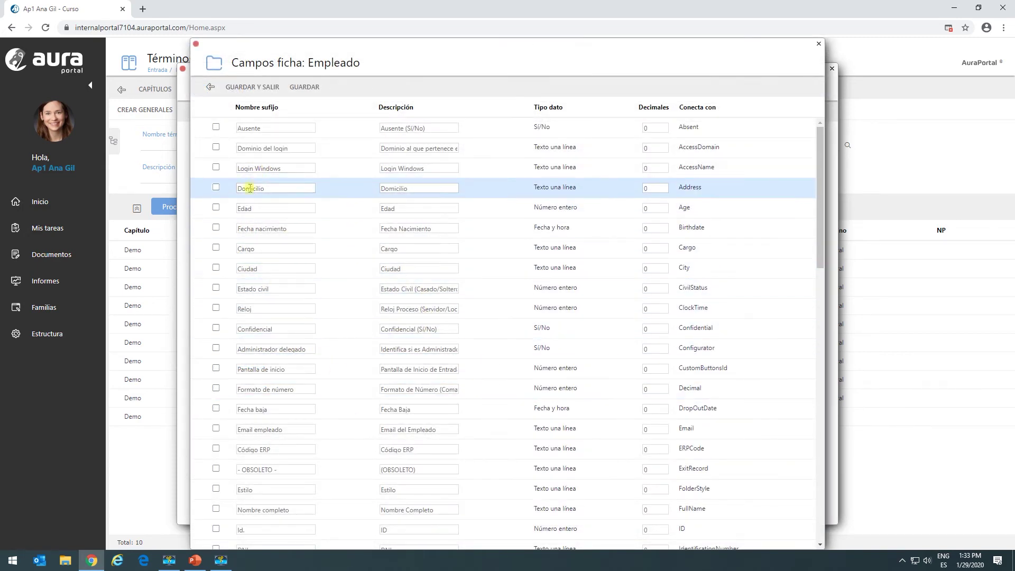
pyautogui.scroll(-3, 255, 334)
pyautogui.scroll(-9, 255, 334)
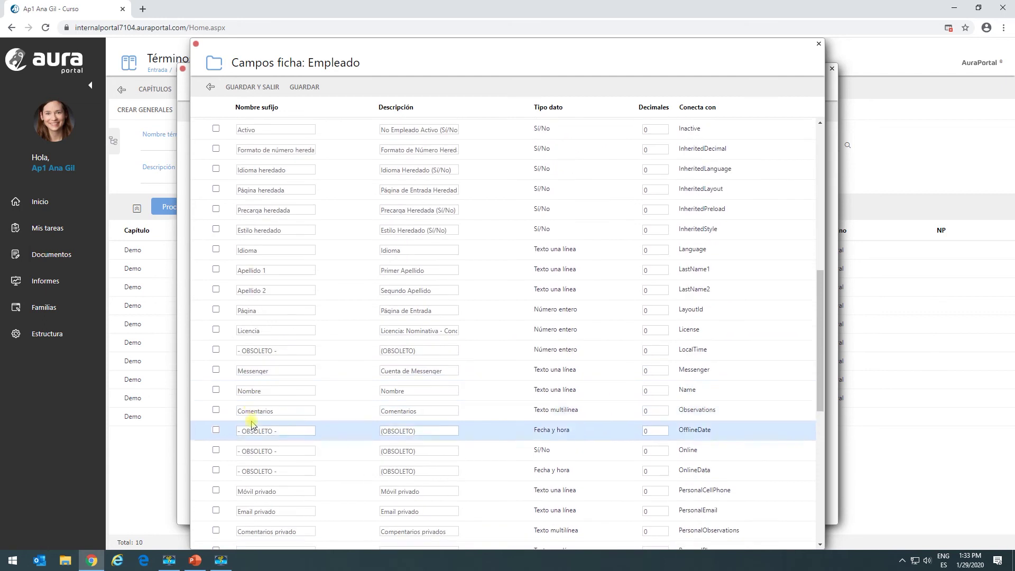
pyautogui.scroll(12, 260, 408)
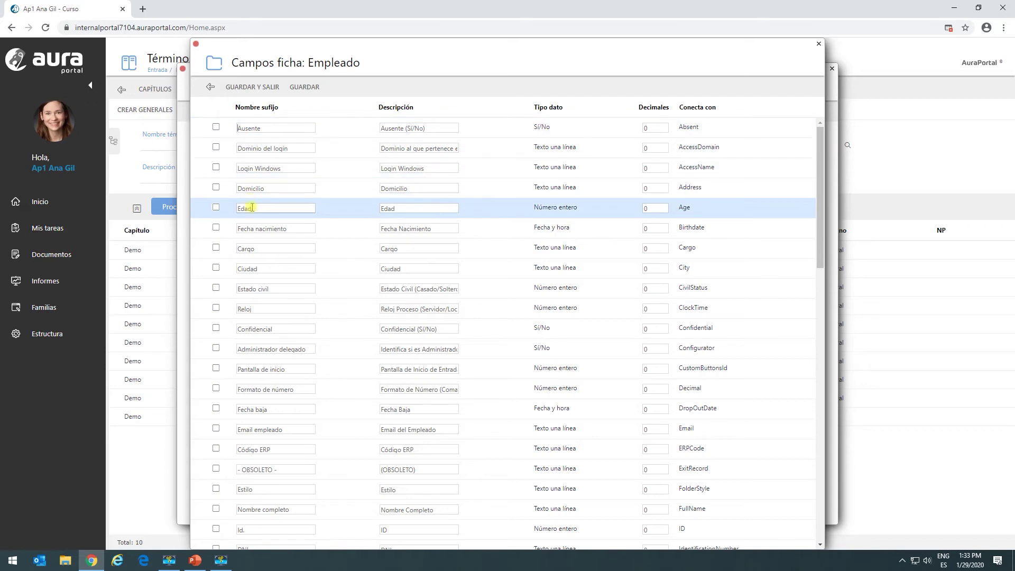
pyautogui.click(215, 429)
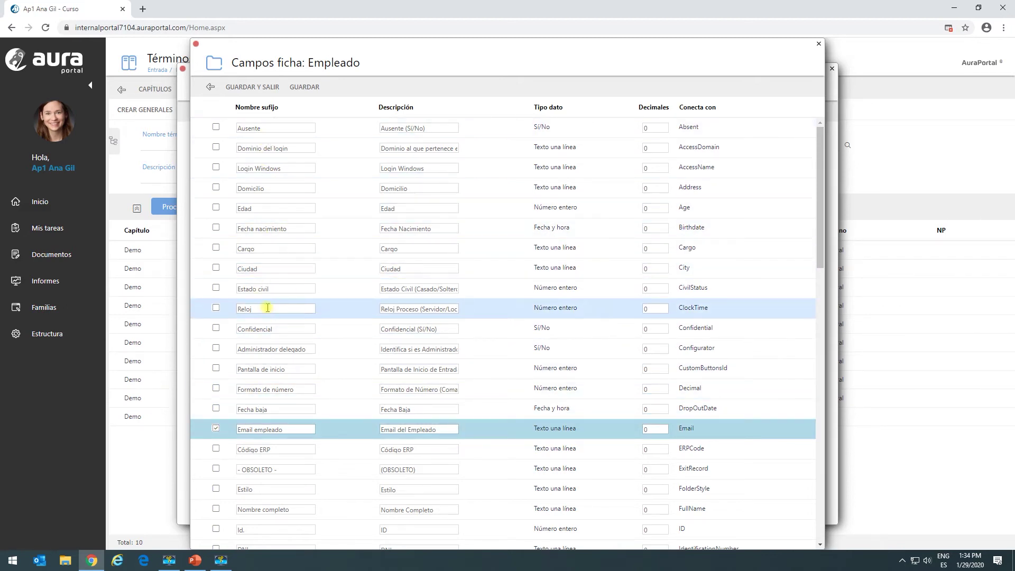
# Add Móvil cargo as a second suffix and save the chosen suffixes.
pyautogui.scroll(-3, 268, 317)
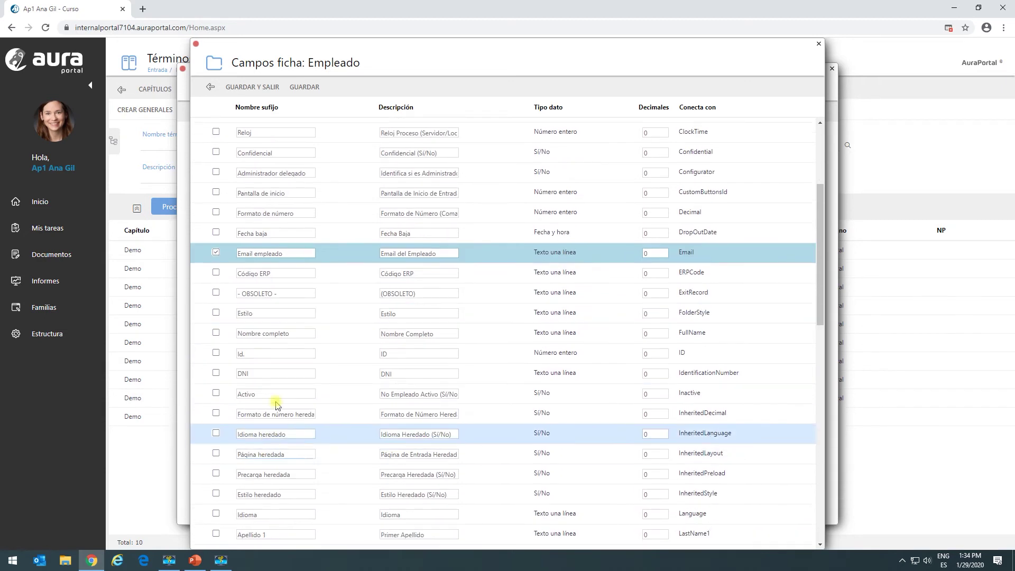
pyautogui.scroll(-2, 271, 341)
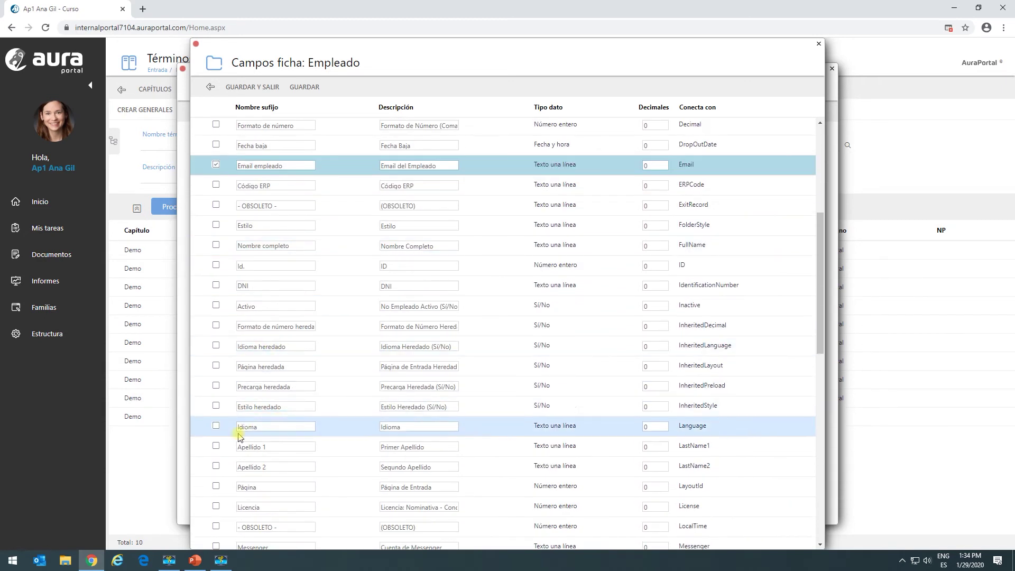
pyautogui.scroll(-2, 260, 436)
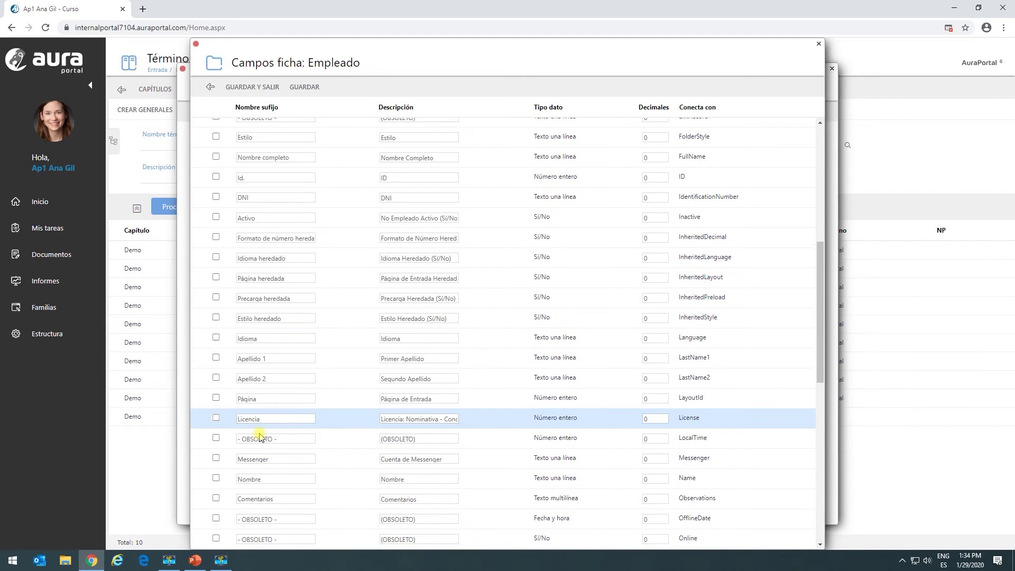
pyautogui.scroll(8, 263, 439)
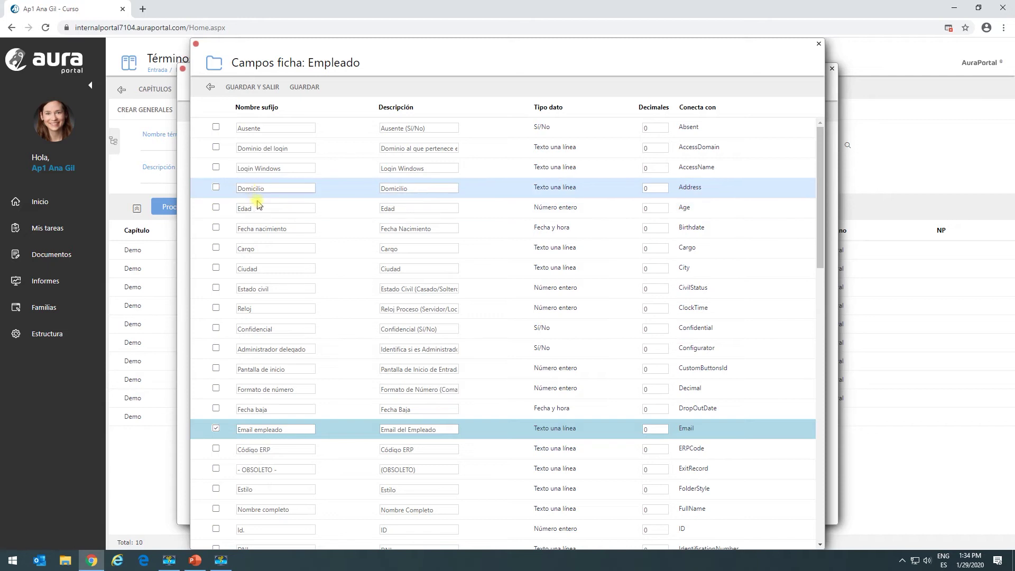
pyautogui.click(252, 244)
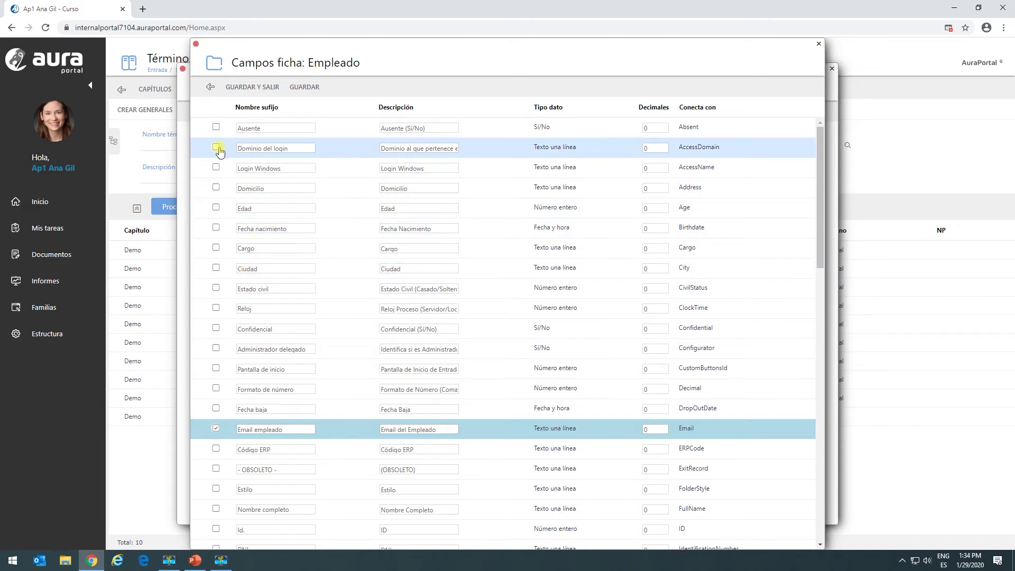
pyautogui.scroll(-1, 253, 271)
pyautogui.scroll(-4, 254, 273)
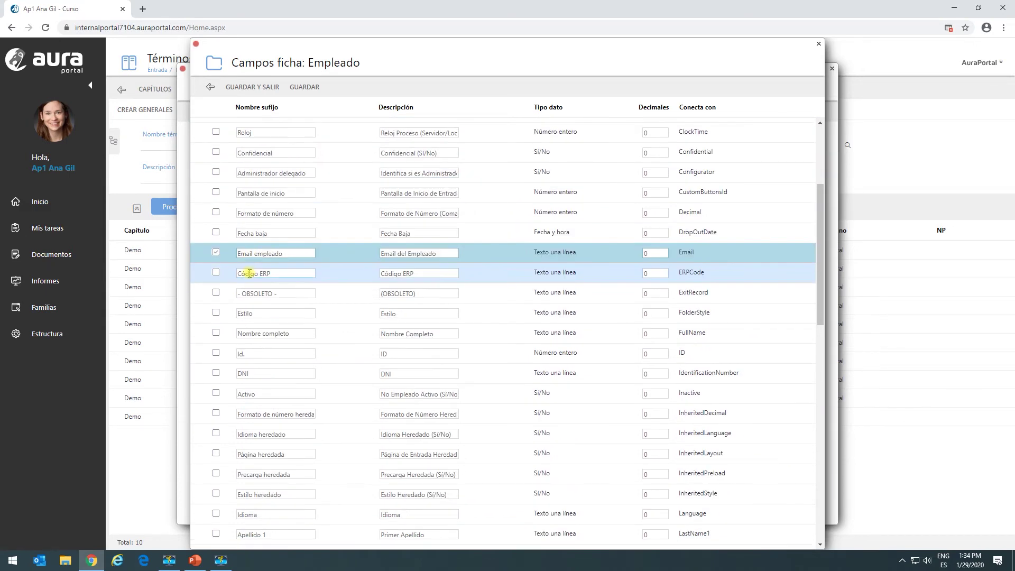
pyautogui.scroll(-2, 257, 285)
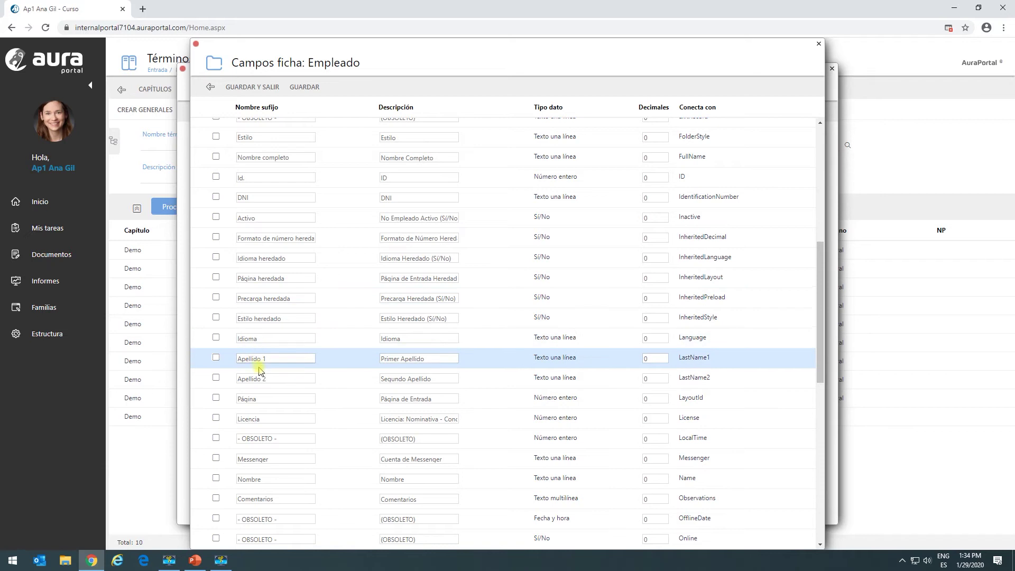
pyautogui.scroll(-2, 264, 402)
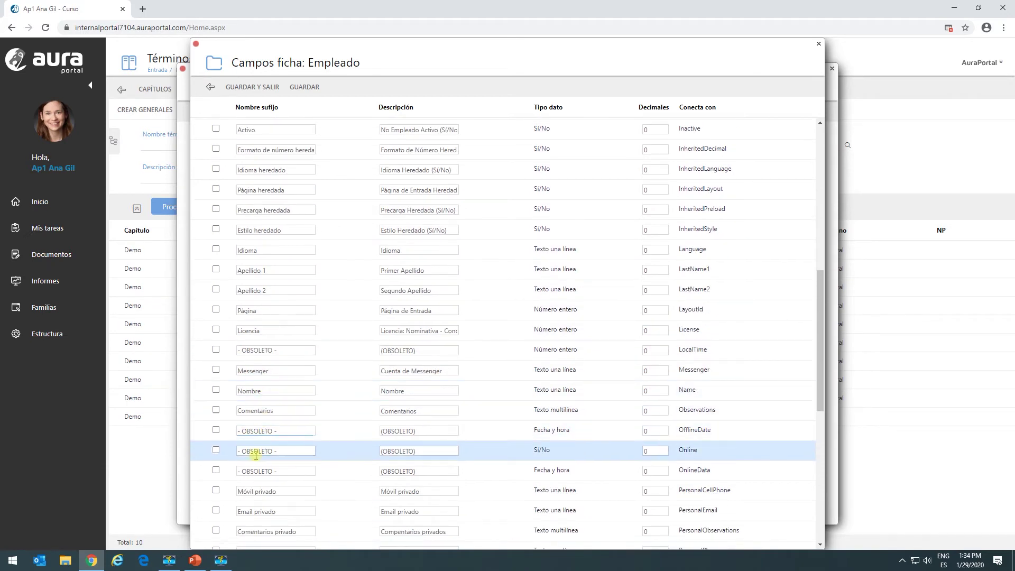
pyautogui.scroll(-2, 249, 497)
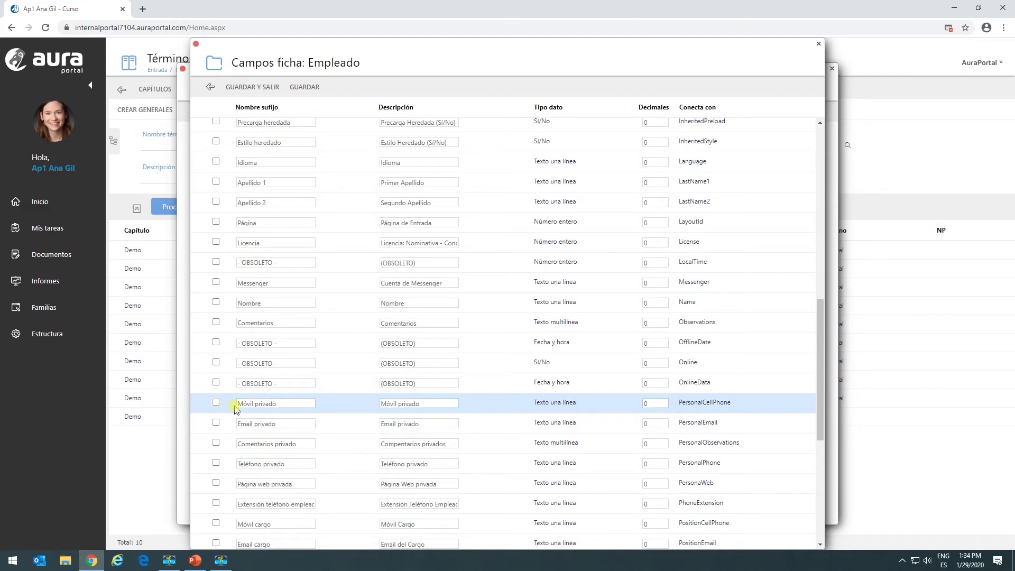
pyautogui.scroll(-4, 235, 409)
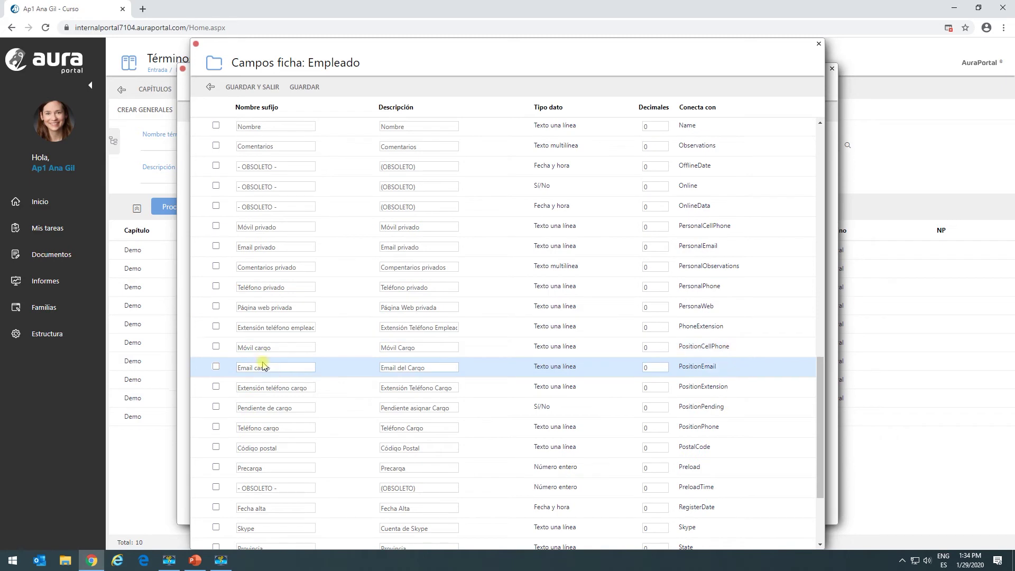
pyautogui.click(214, 369)
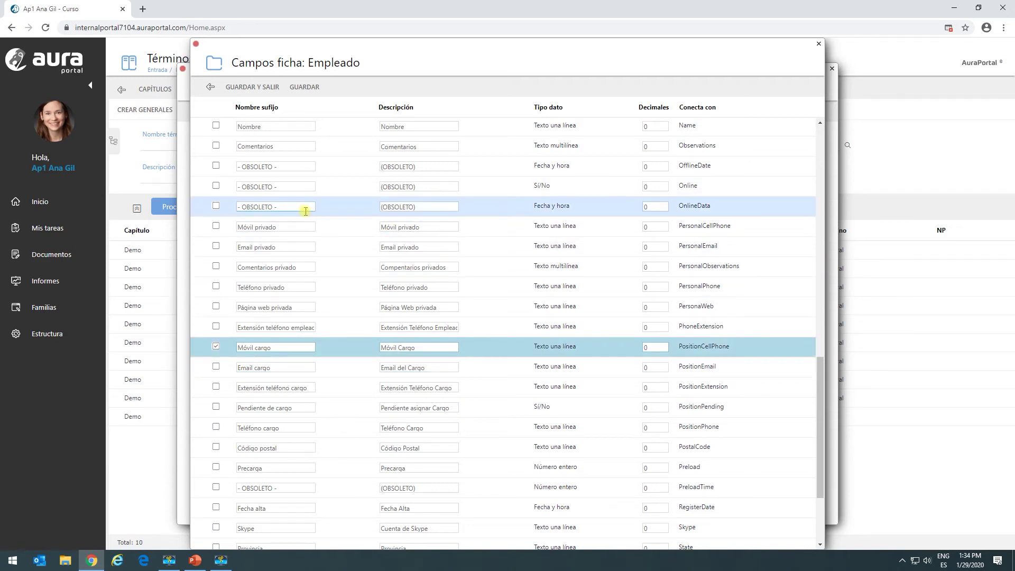
pyautogui.scroll(6, 296, 201)
pyautogui.click(270, 87)
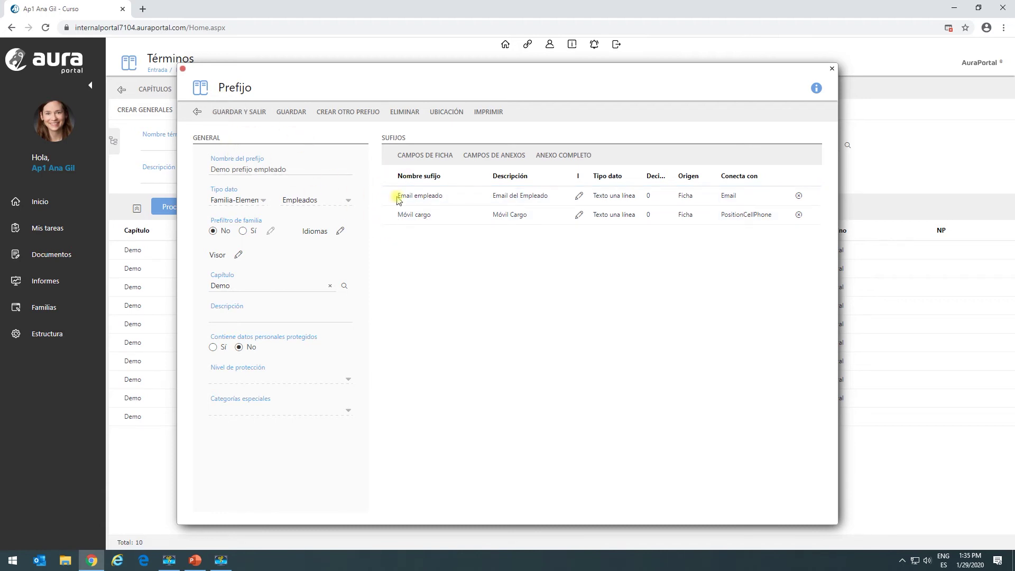
# Save the employee prefix, then start 'Demo prefijo de cuentas' in chapter Demo on the Cuentas family.
pyautogui.click(228, 113)
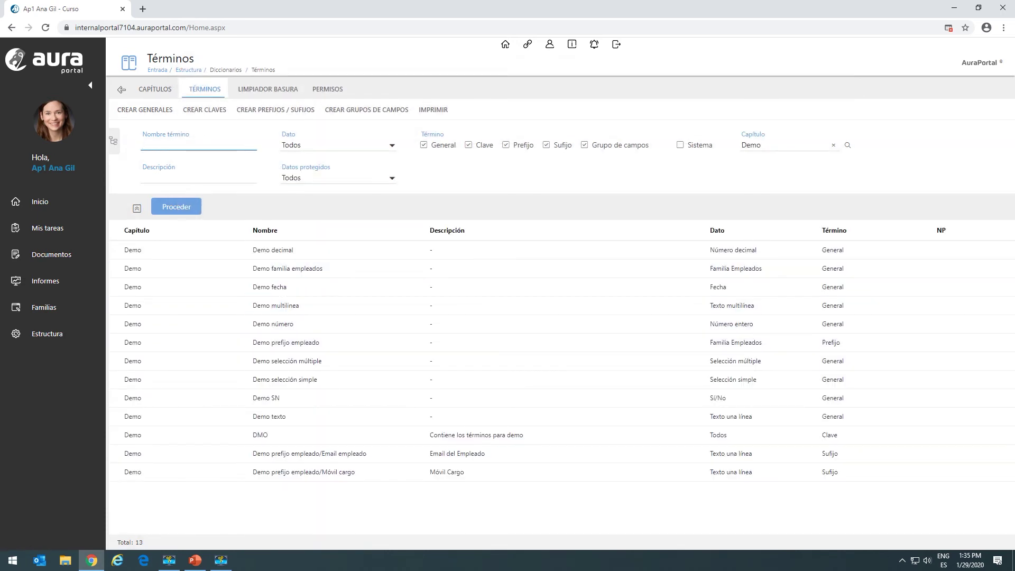
pyautogui.click(259, 117)
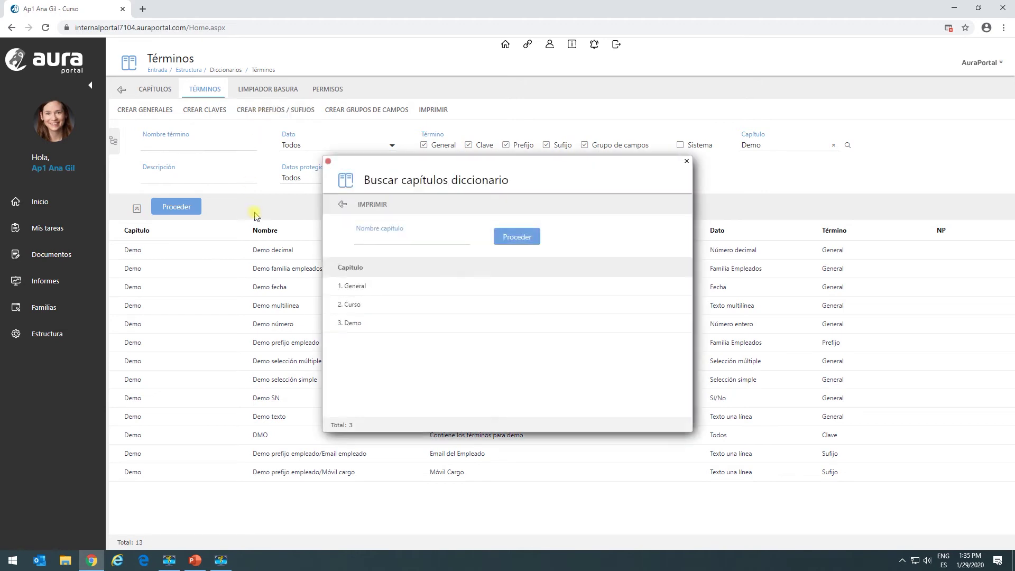
pyautogui.click(353, 323)
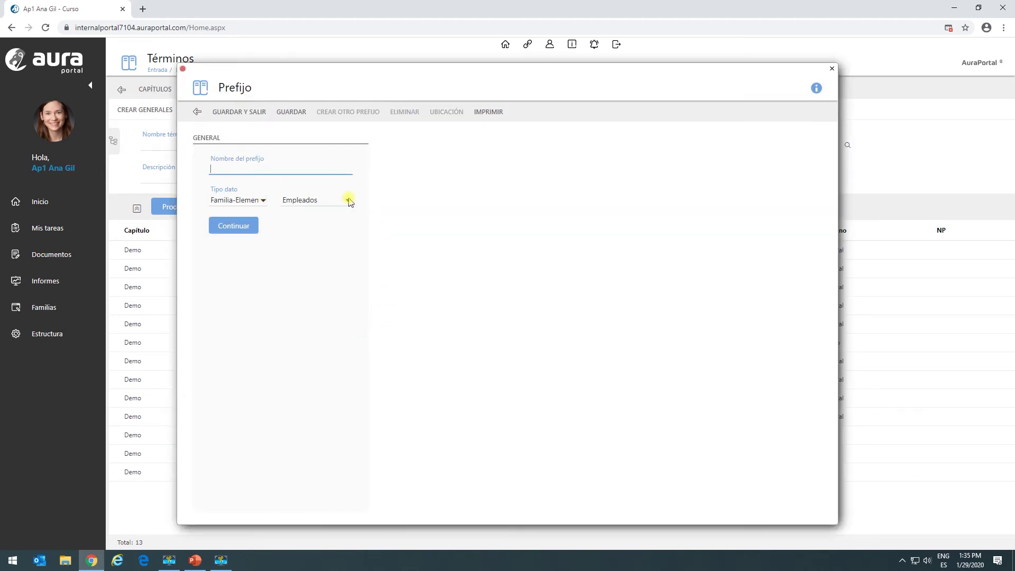
pyautogui.write('Demo prefijo de cuentas')
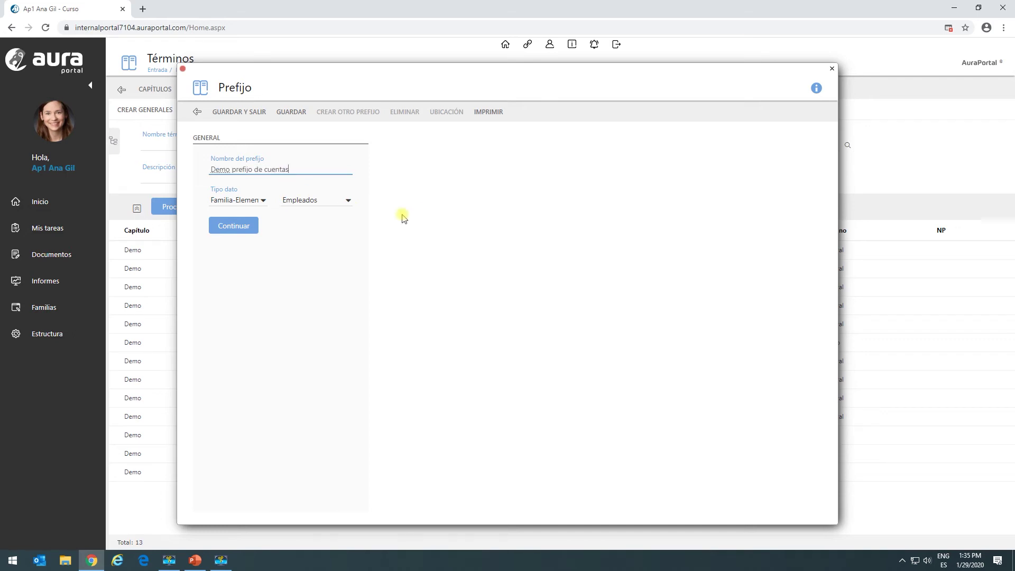
pyautogui.click(347, 200)
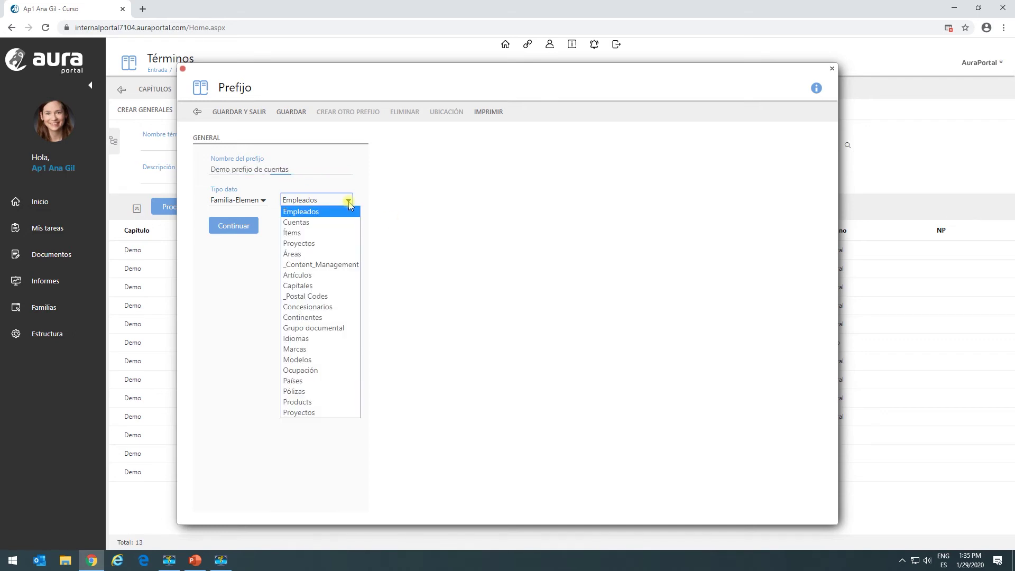
pyautogui.click(299, 222)
pyautogui.click(234, 226)
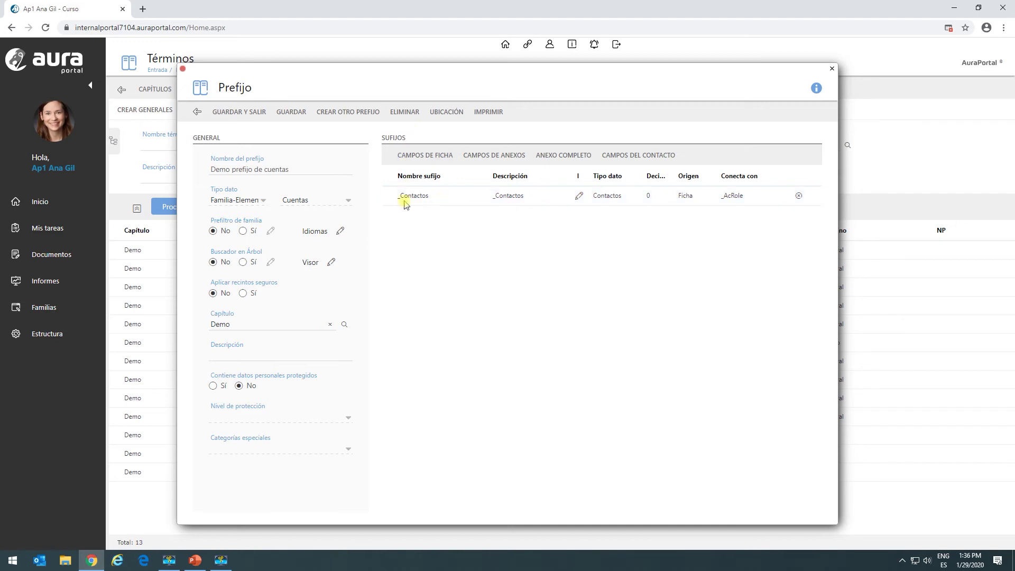
# Add the account's Email record field as a suffix.
pyautogui.click(412, 156)
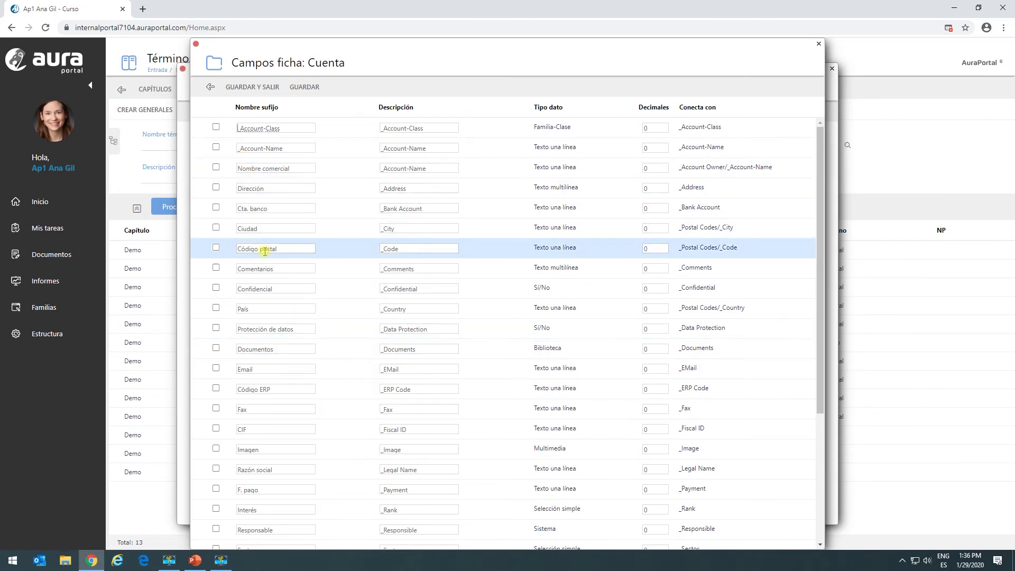
pyautogui.click(215, 368)
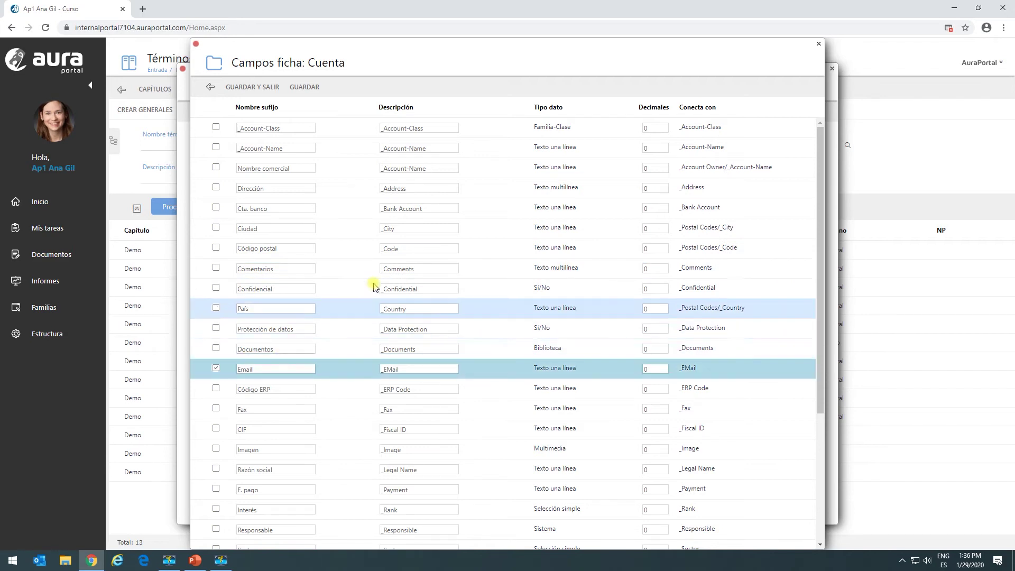
pyautogui.click(246, 88)
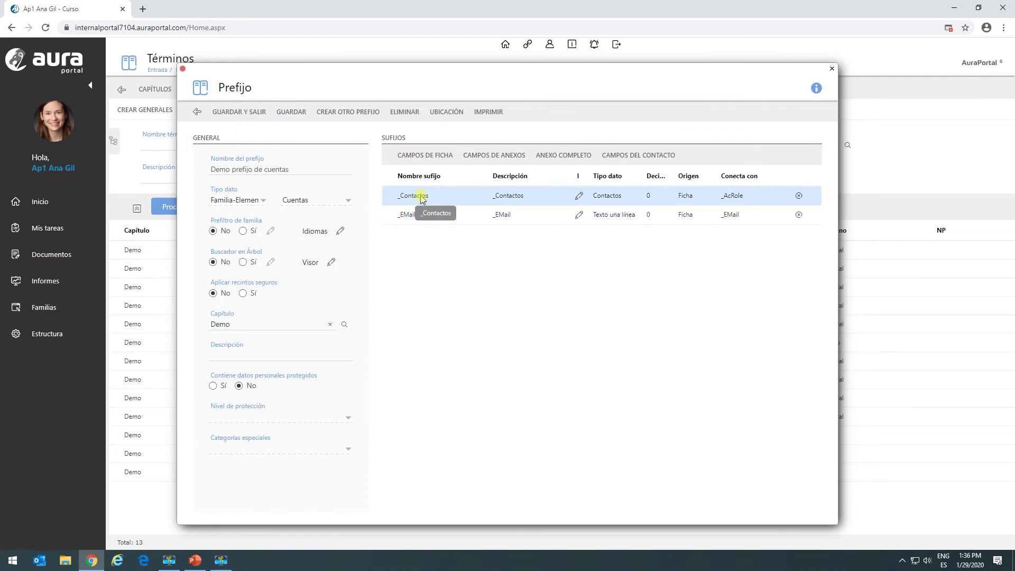
# Add the contact's _Email field as a suffix.
pyautogui.click(640, 156)
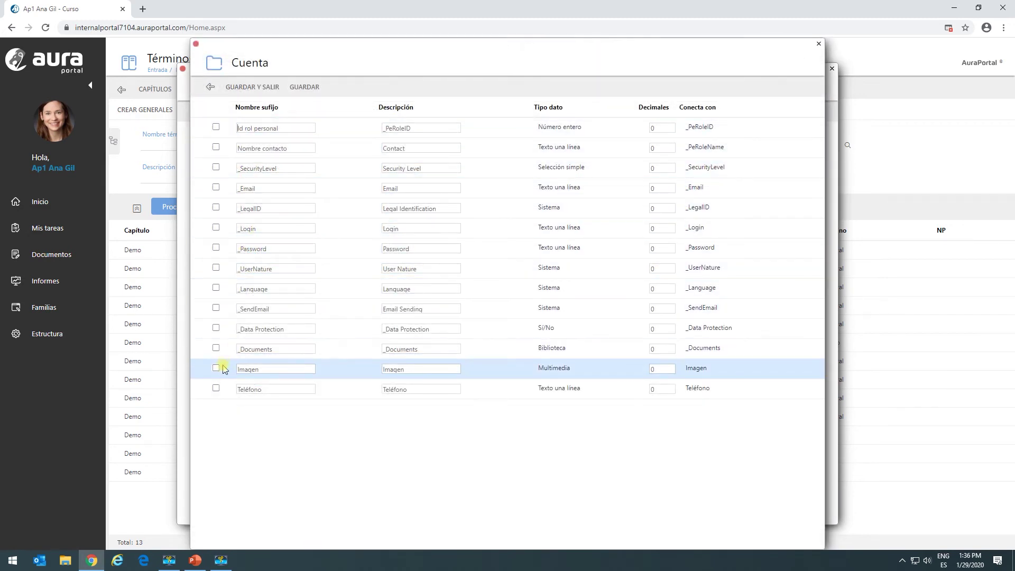
pyautogui.click(217, 188)
pyautogui.click(252, 86)
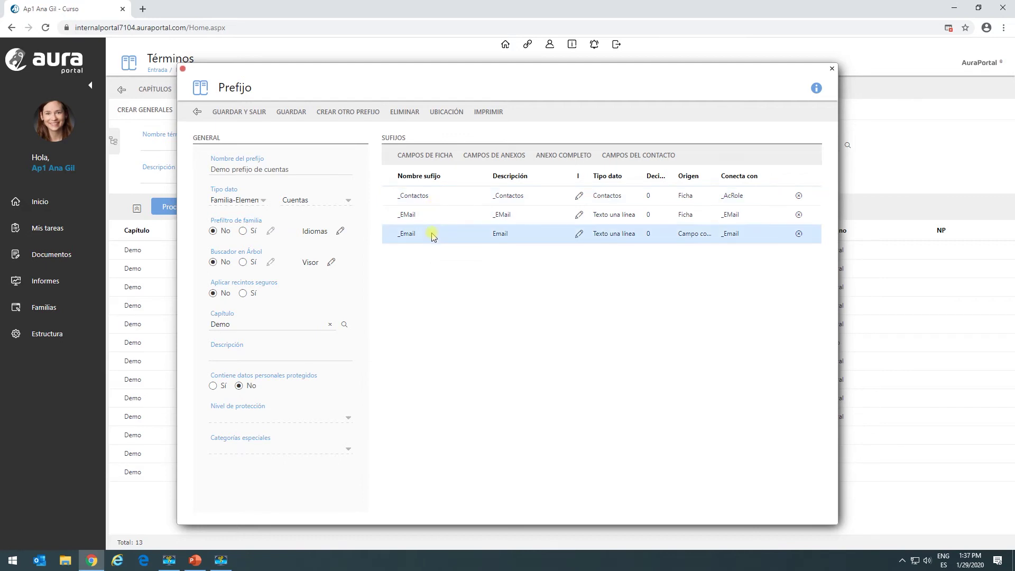
# Save the prefix and open the 2.0 Profesor task's Prefijos y sufijos form.
pyautogui.click(233, 112)
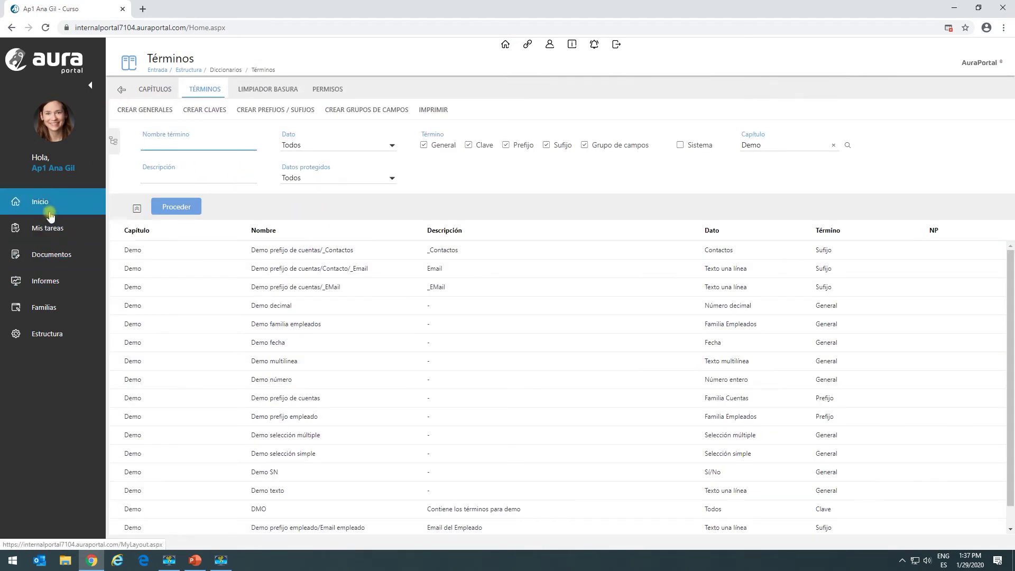
pyautogui.click(49, 228)
pyautogui.click(193, 232)
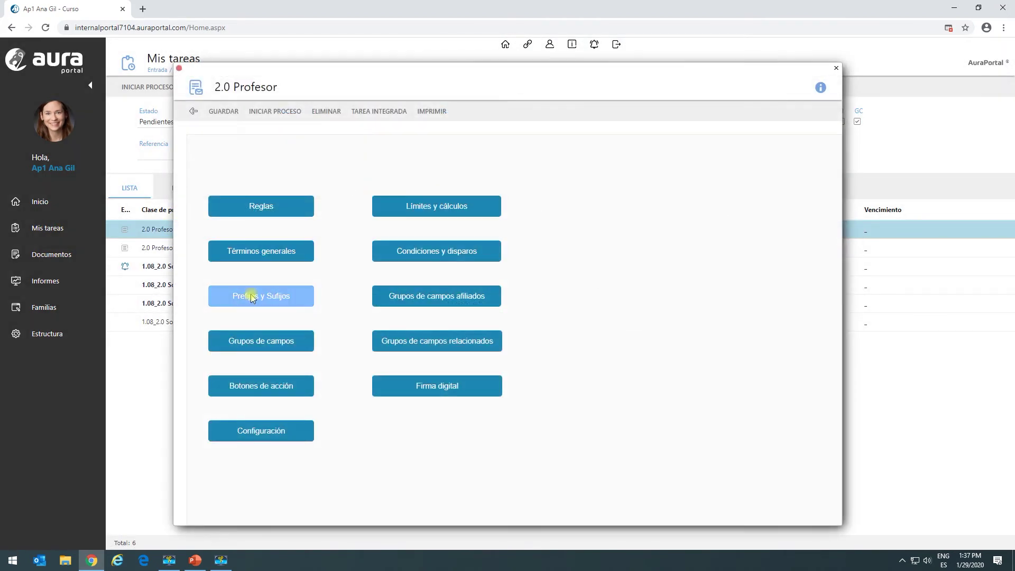
pyautogui.click(252, 299)
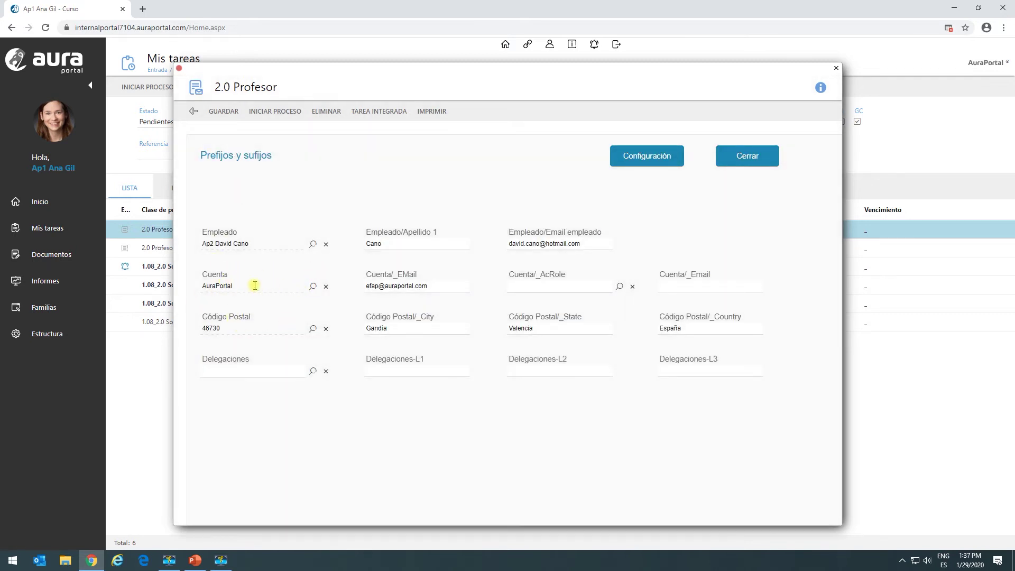
# Choose a contact for the Cuenta/_AcRole field and save the task form.
pyautogui.click(619, 288)
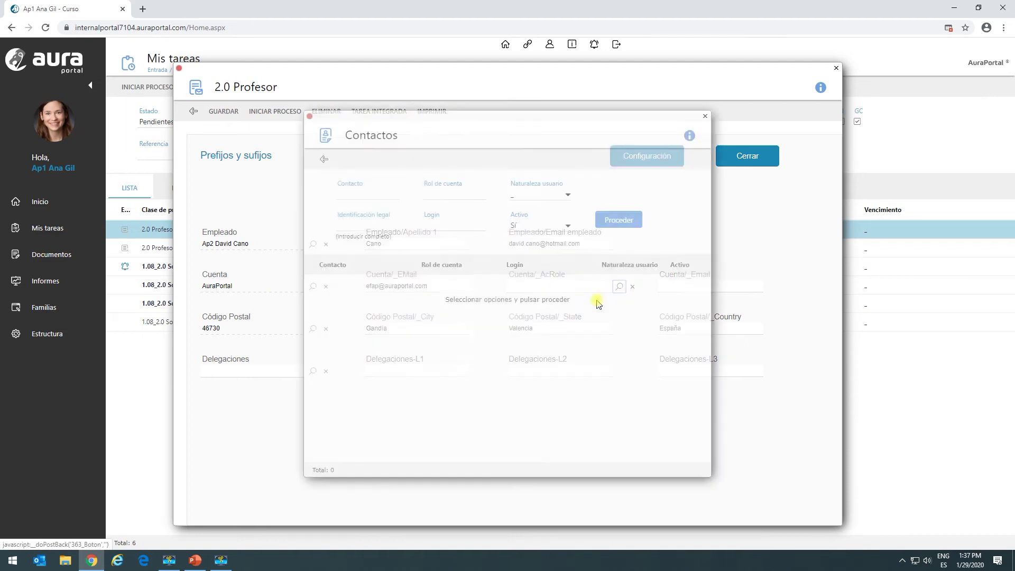
pyautogui.click(618, 220)
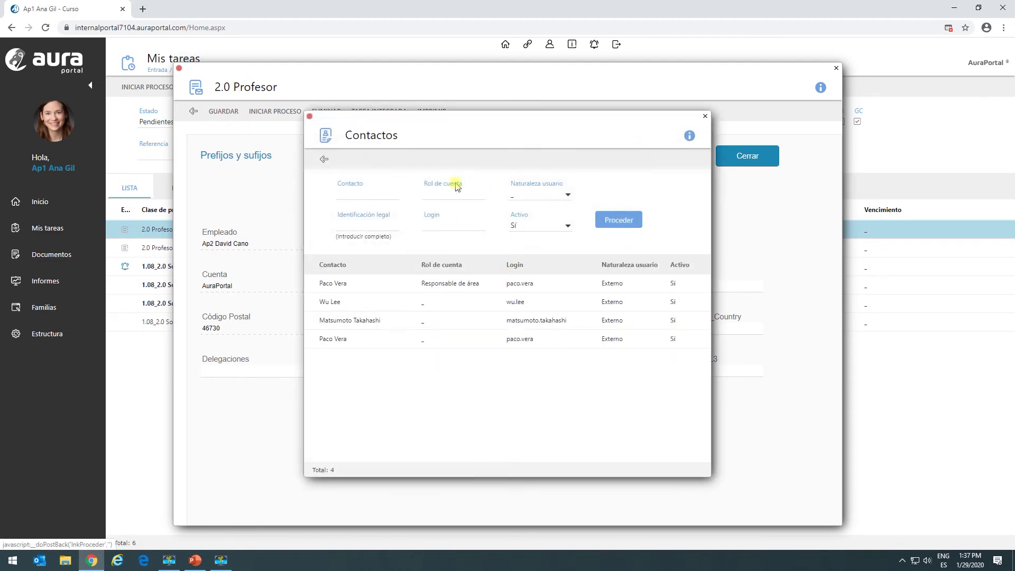
pyautogui.click(346, 340)
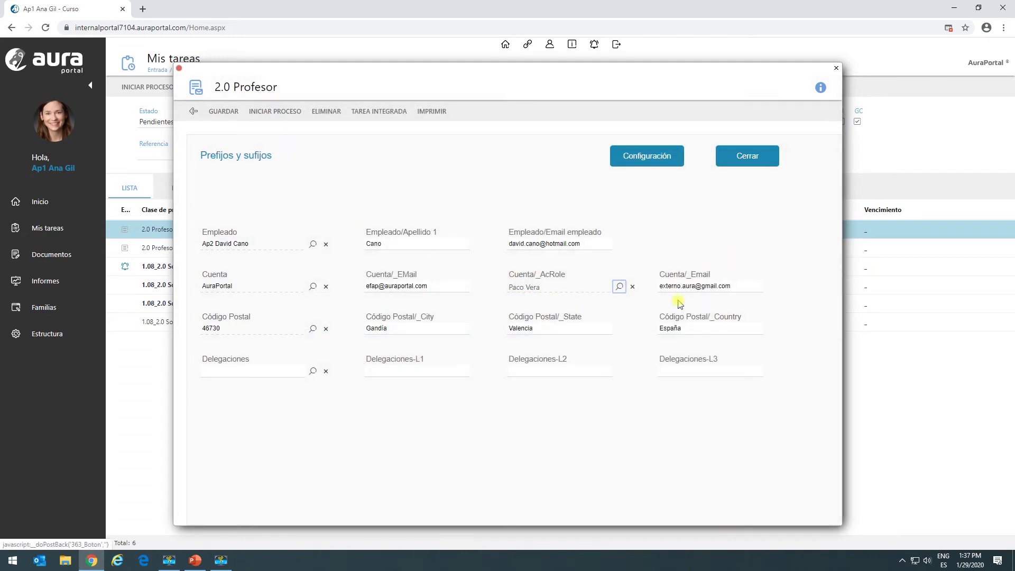
pyautogui.click(727, 287)
pyautogui.click(224, 112)
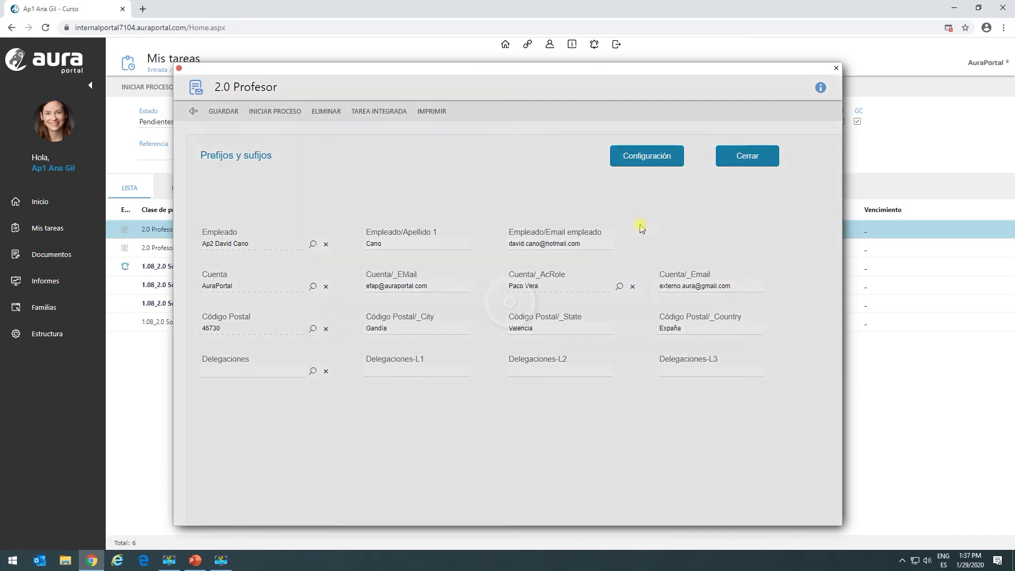
# Reopen the task's Prefijos y sufijos form and open it in the form designer.
pyautogui.click(193, 111)
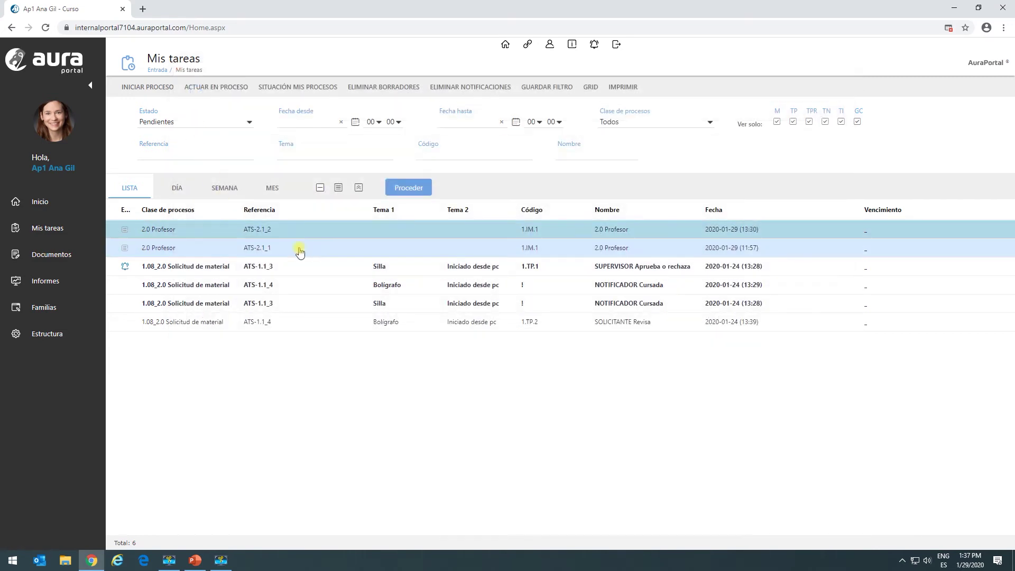
pyautogui.doubleClick(187, 234)
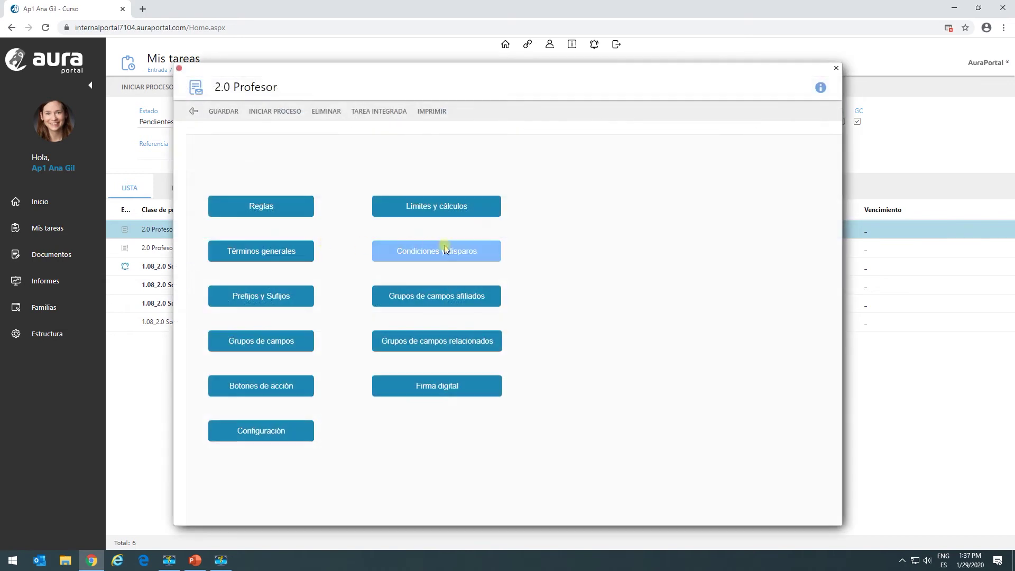
pyautogui.click(279, 298)
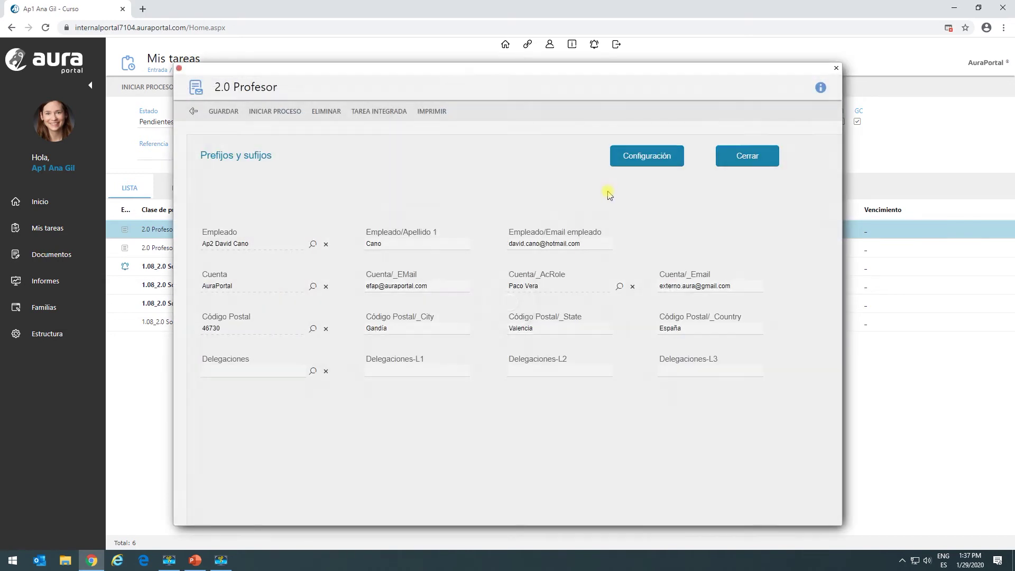
pyautogui.click(641, 155)
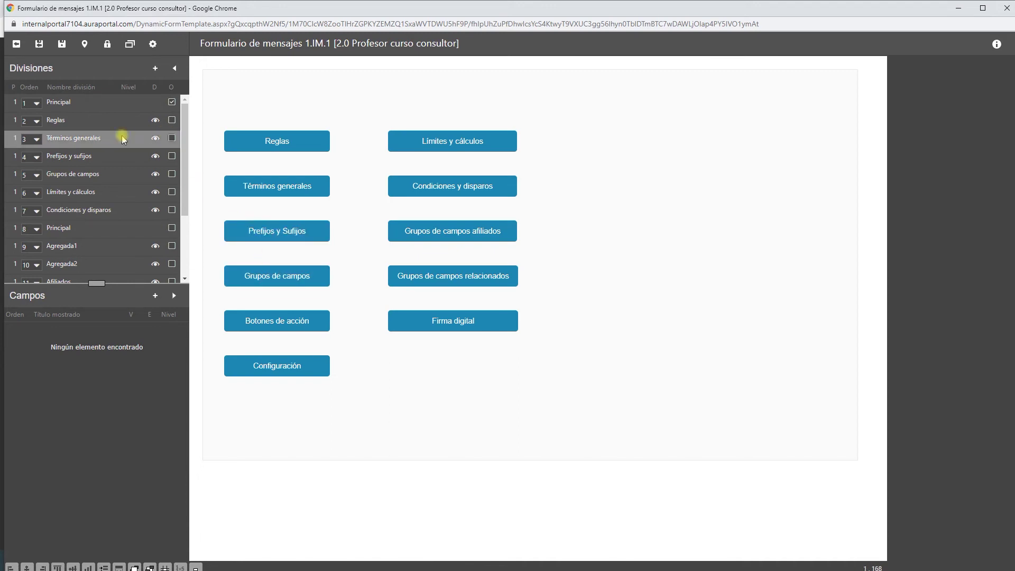
# Show the Prefijos y sufijos division in the designer and inspect the Cuenta field.
pyautogui.click(171, 157)
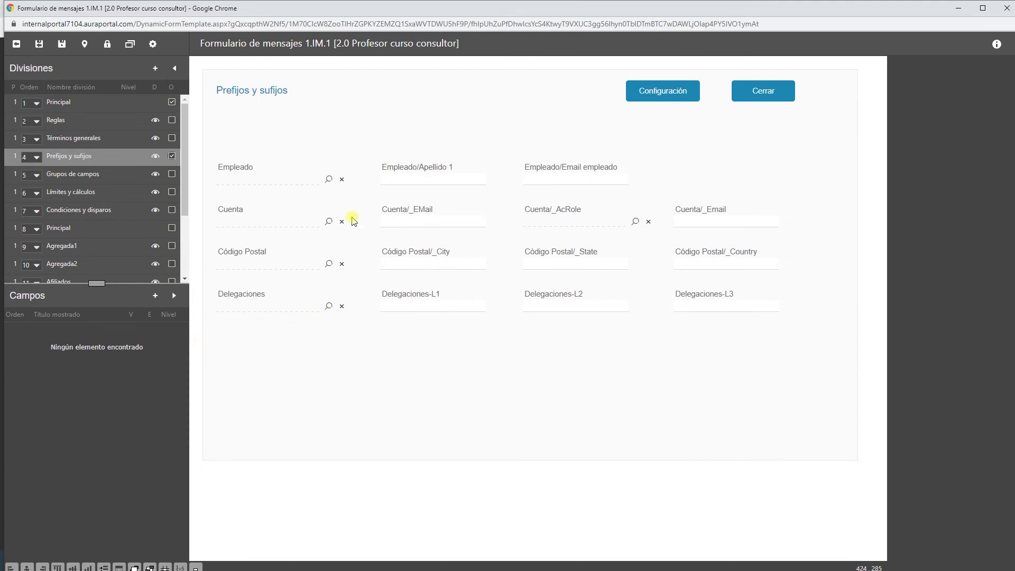
pyautogui.click(273, 218)
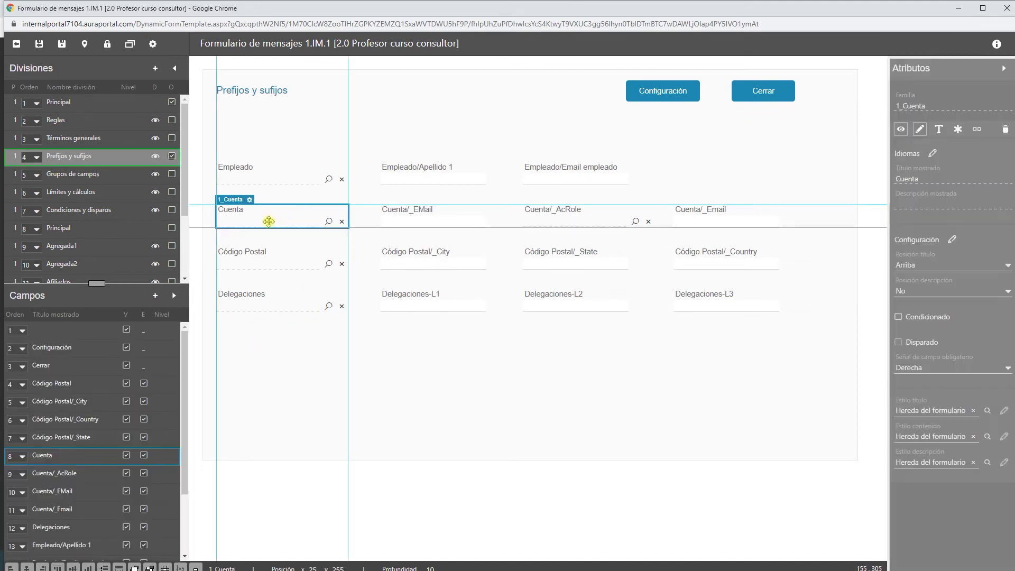
pyautogui.click(174, 296)
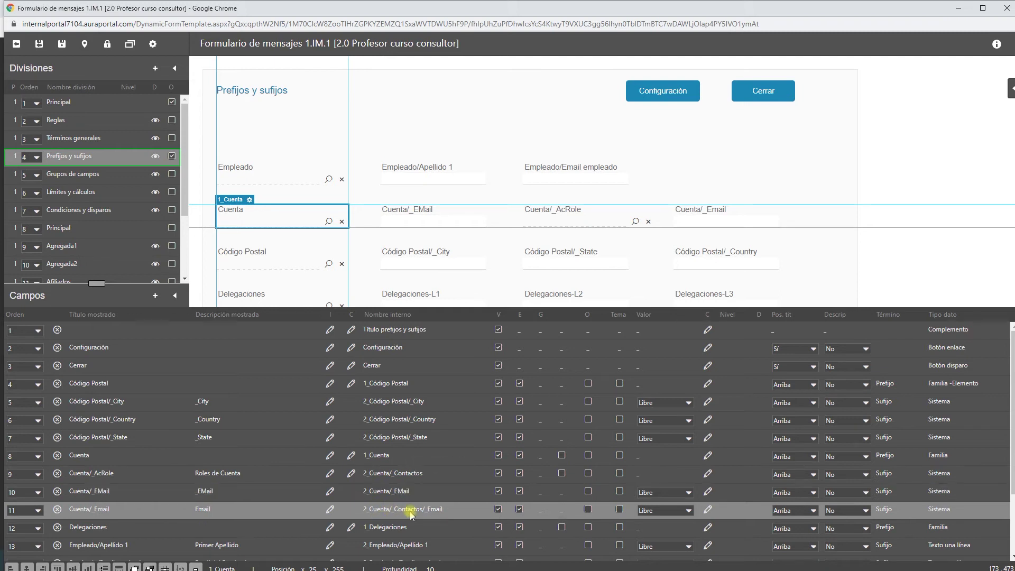
pyautogui.scroll(-4, 423, 510)
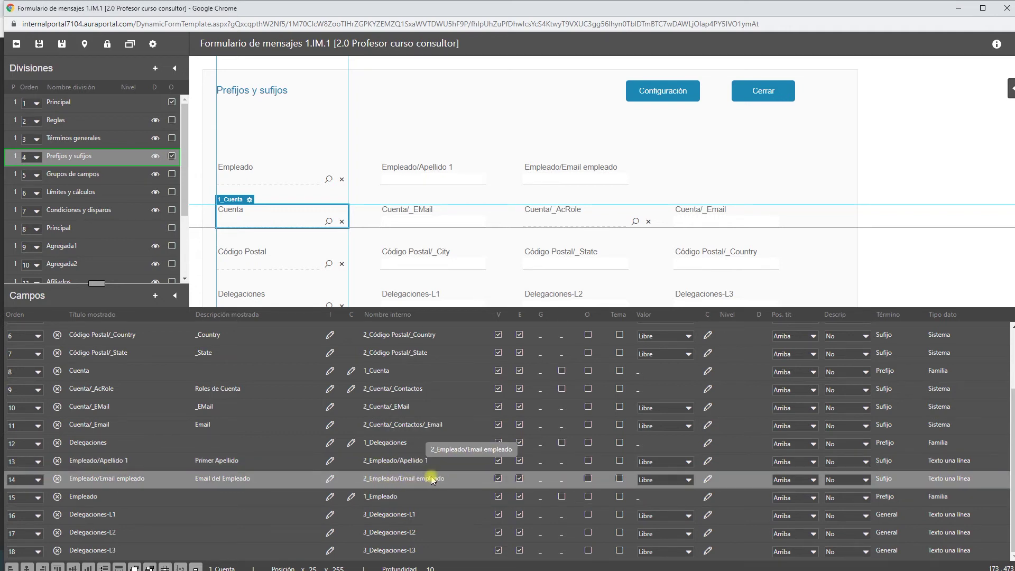
pyautogui.scroll(5, 383, 455)
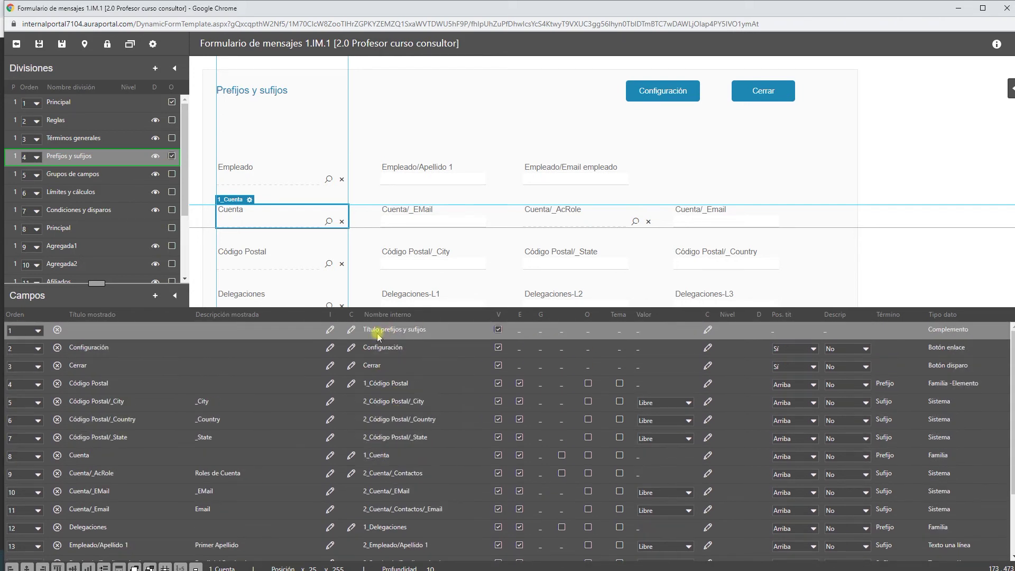
# Inspect the Empleado field, select the Cerrar button, and close the designer window.
pyautogui.click(275, 174)
pyautogui.click(279, 178)
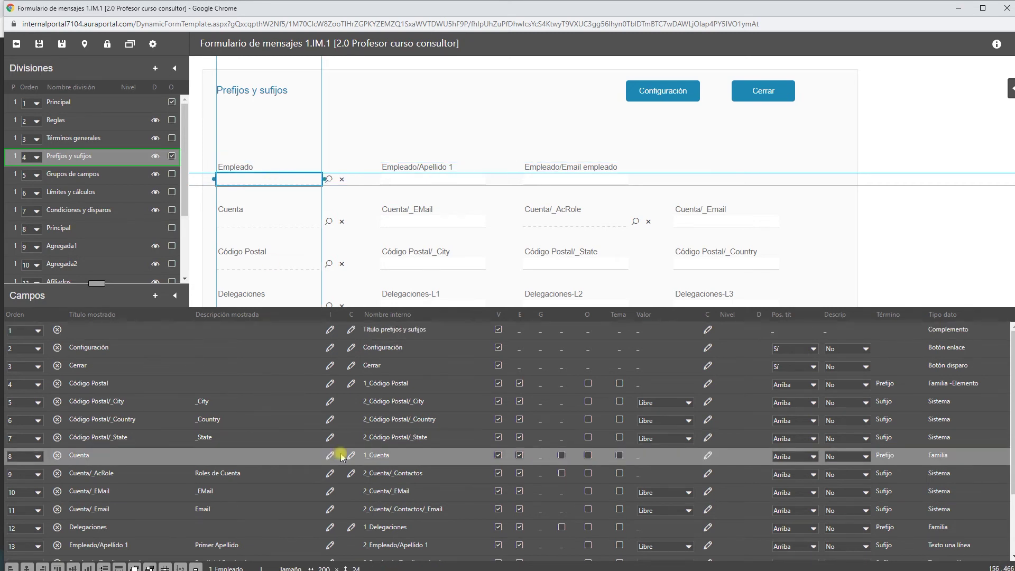
pyautogui.scroll(-3, 340, 389)
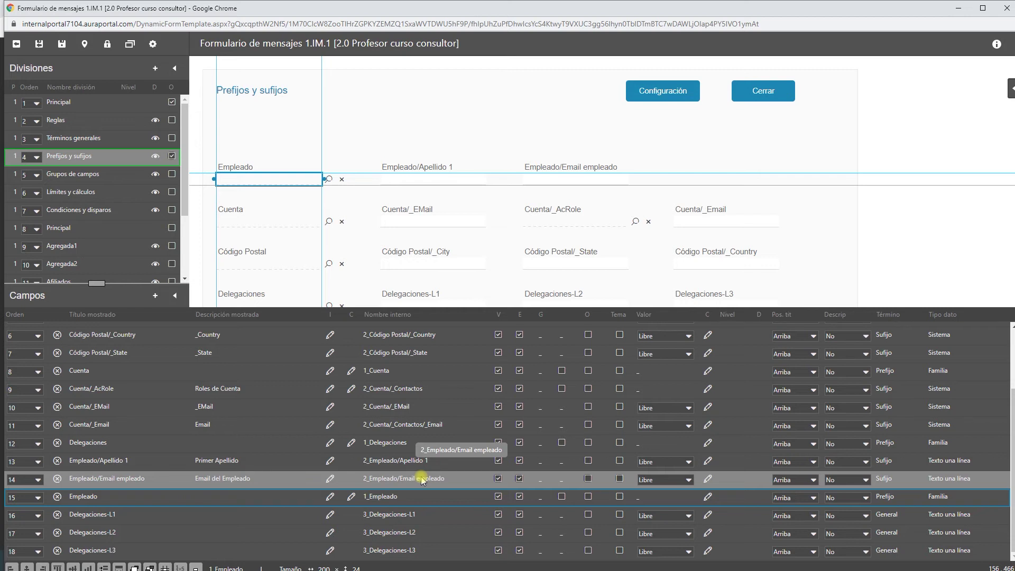
pyautogui.click(763, 91)
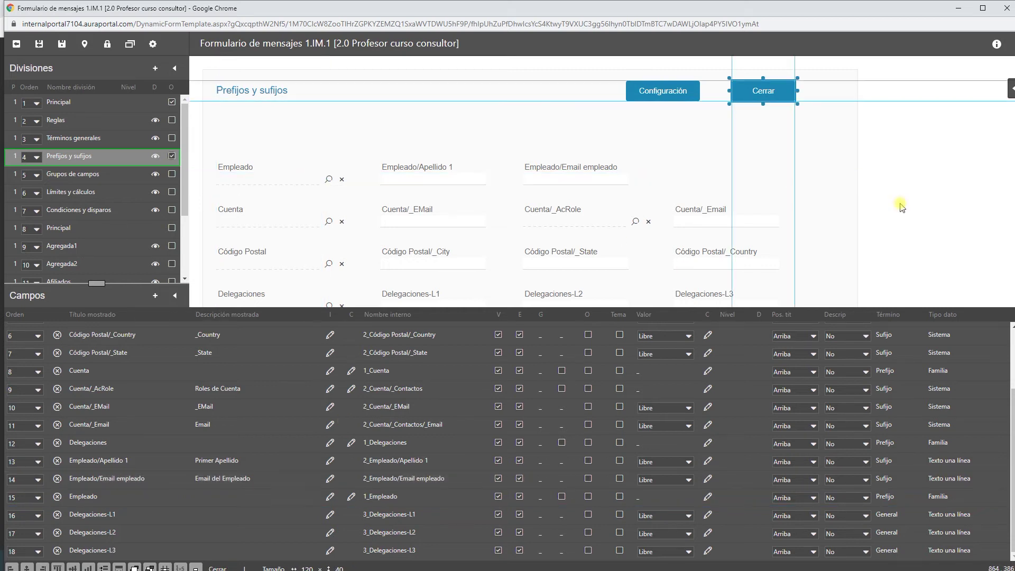
pyautogui.click(1007, 12)
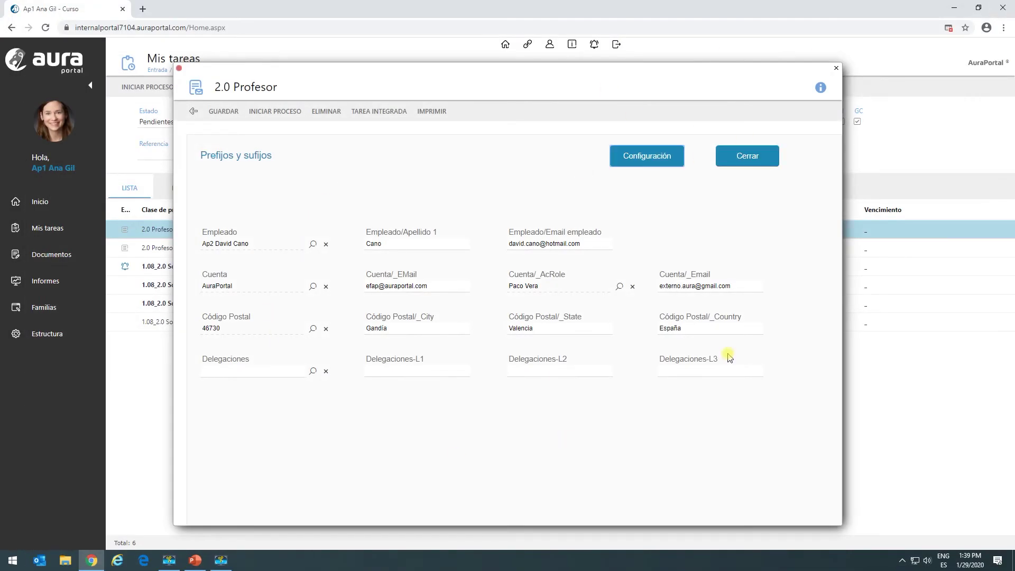
# Start a new prefix 'Demo códigos postales' in chapter Demo on the _Postal Codes family.
pyautogui.click(193, 114)
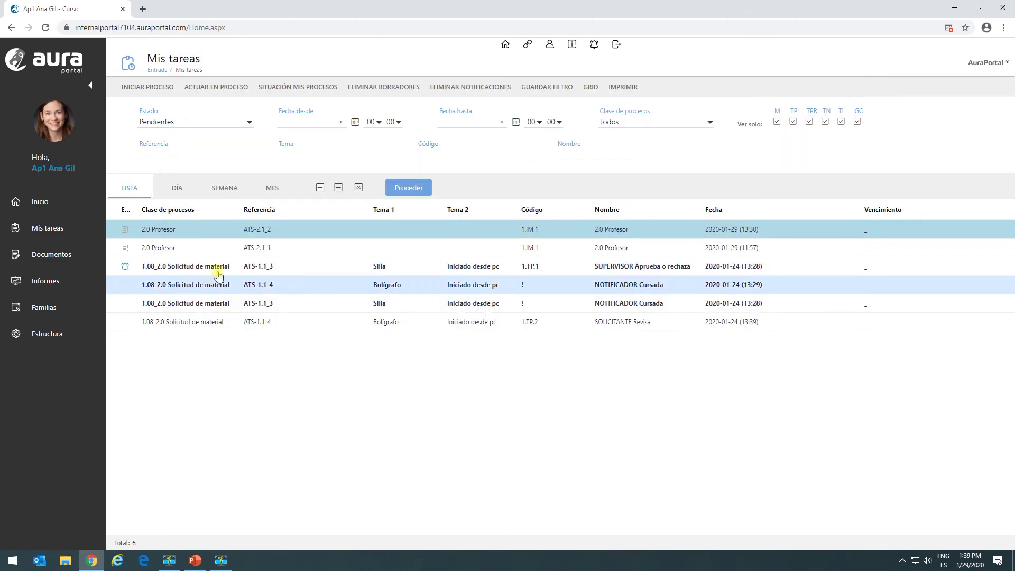
pyautogui.click(25, 334)
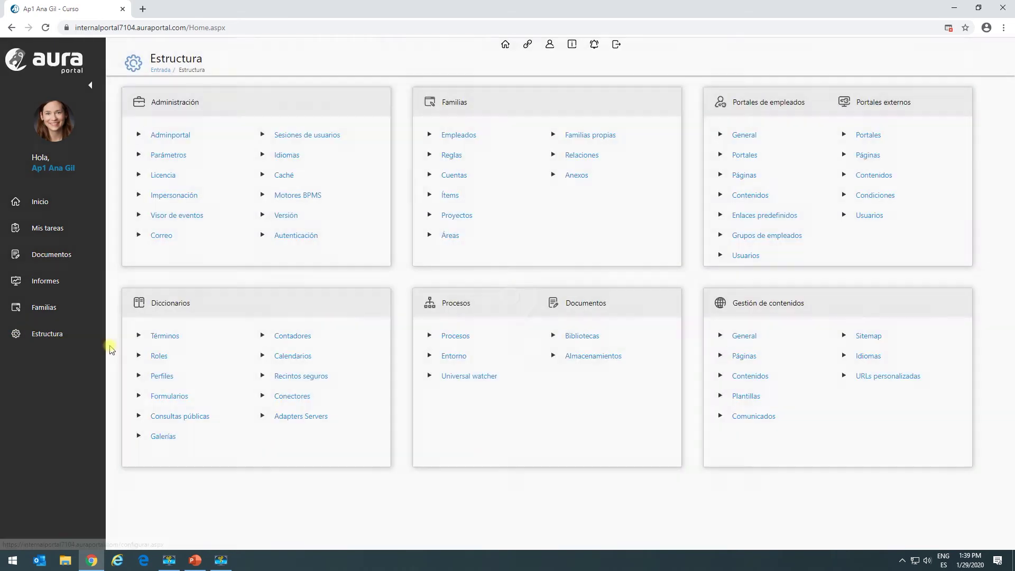
pyautogui.click(173, 340)
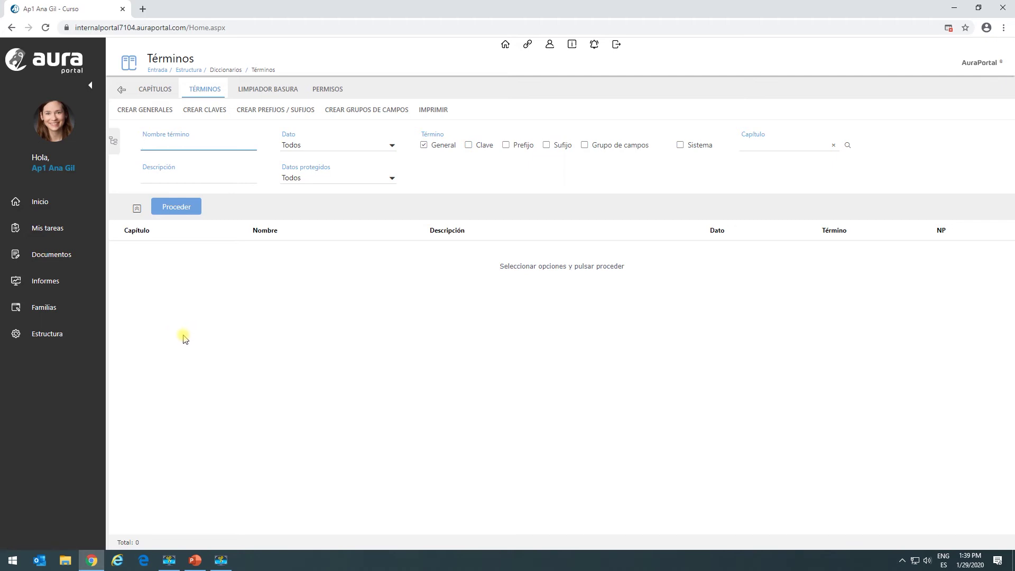
pyautogui.click(280, 112)
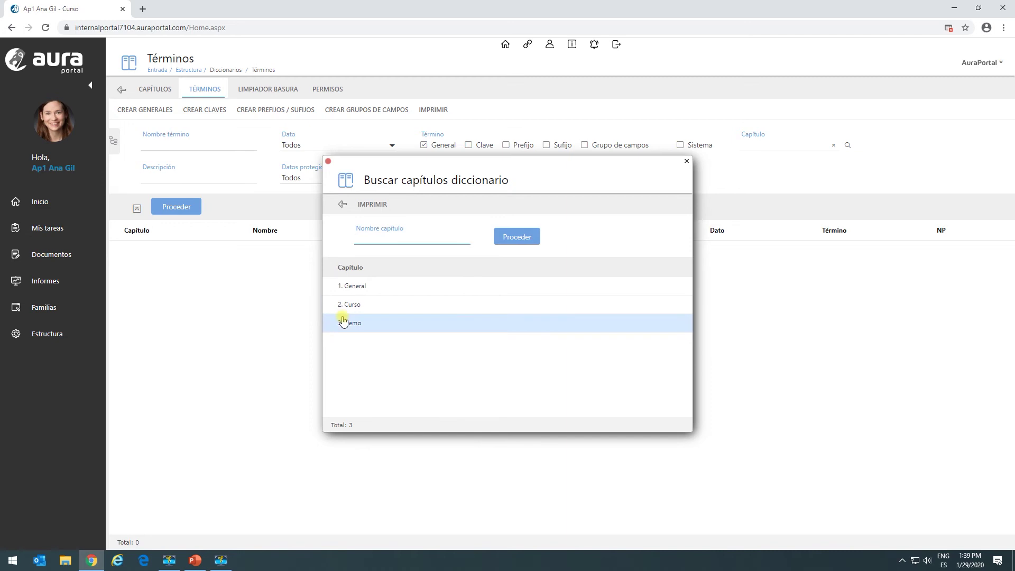
pyautogui.click(339, 323)
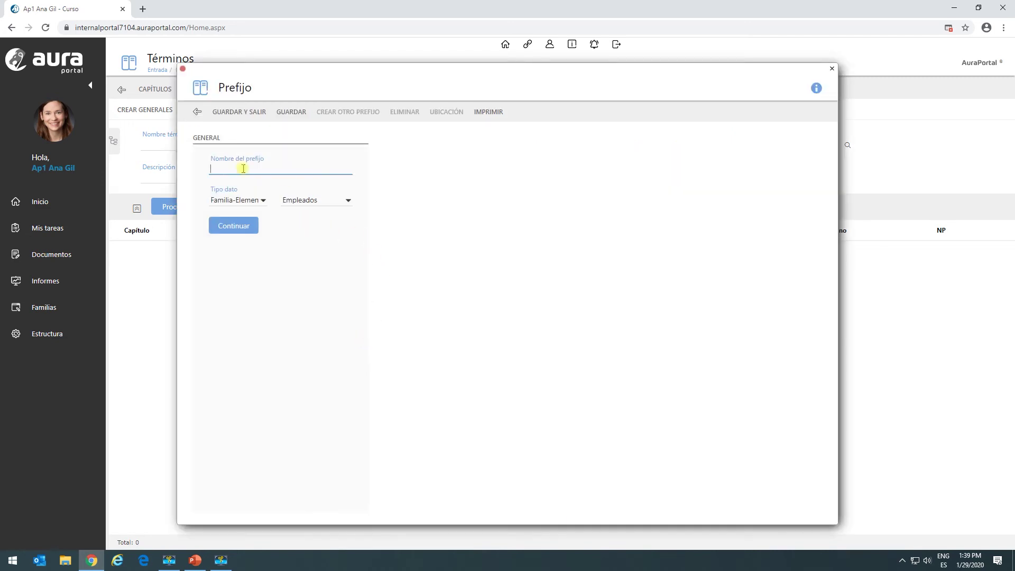
pyautogui.write('Demo códigos postales')
pyautogui.click(347, 202)
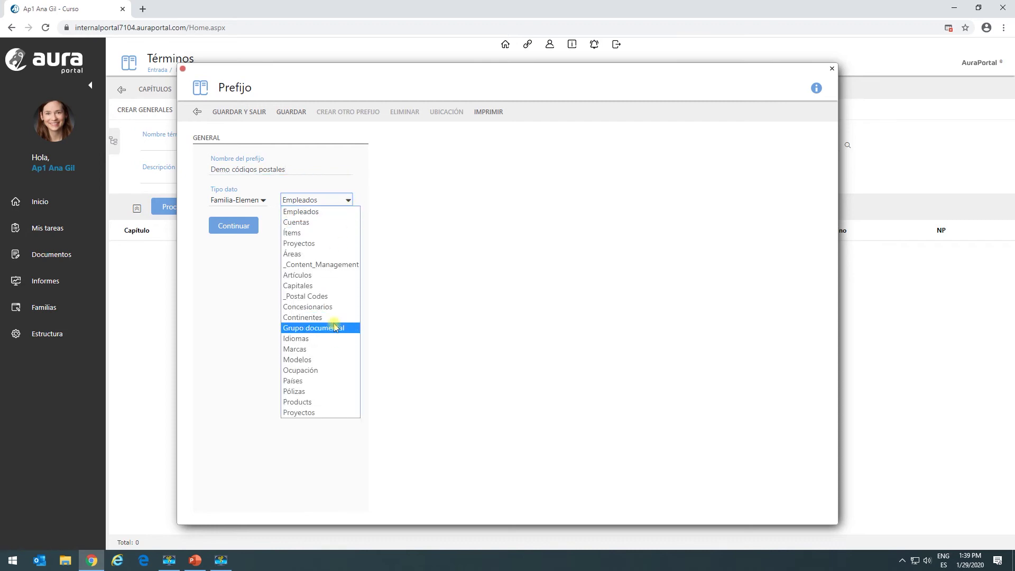
pyautogui.click(333, 296)
pyautogui.click(233, 224)
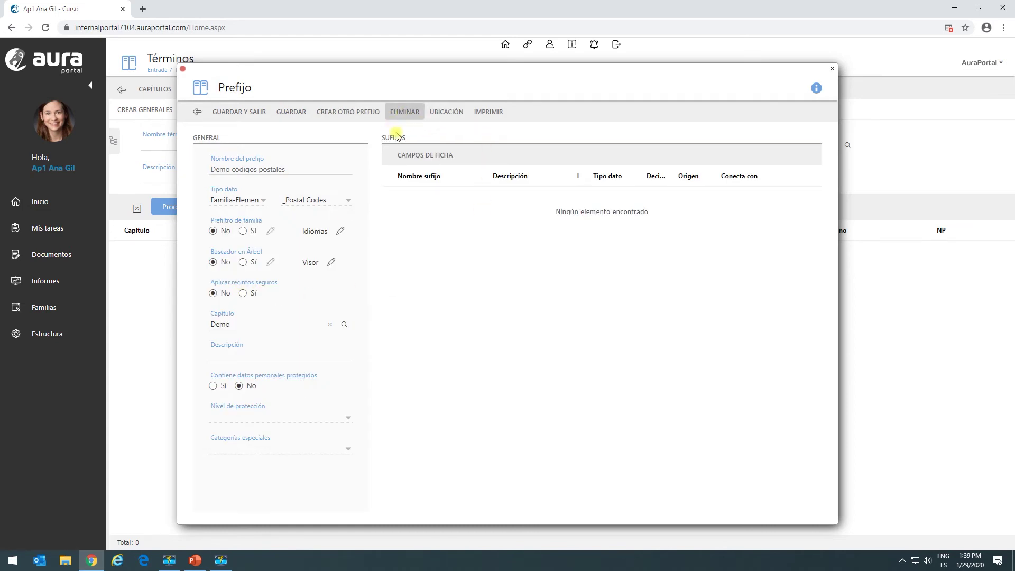
# Add _State, _Country and _City as suffixes and save the prefix.
pyautogui.click(416, 159)
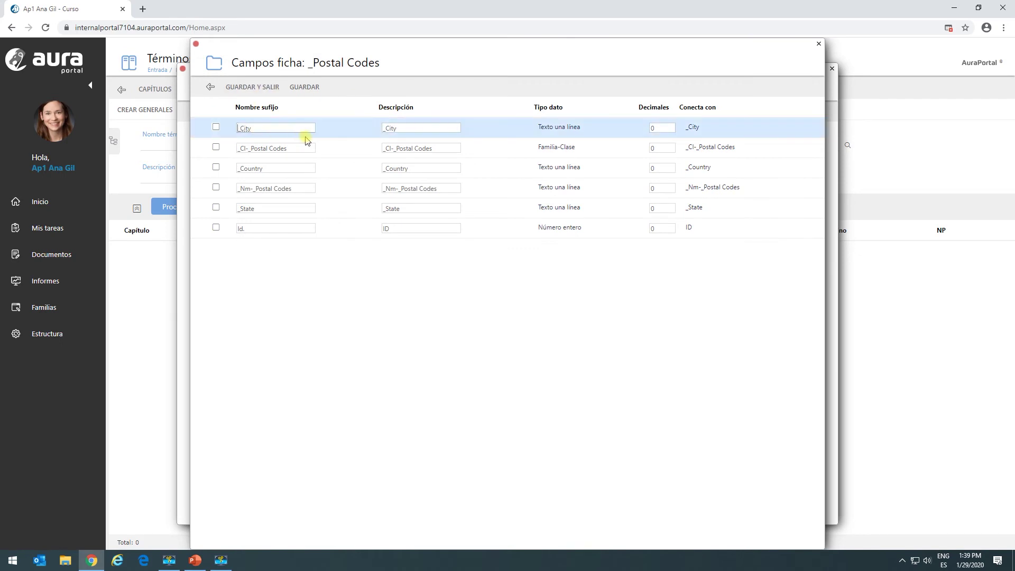
pyautogui.click(215, 208)
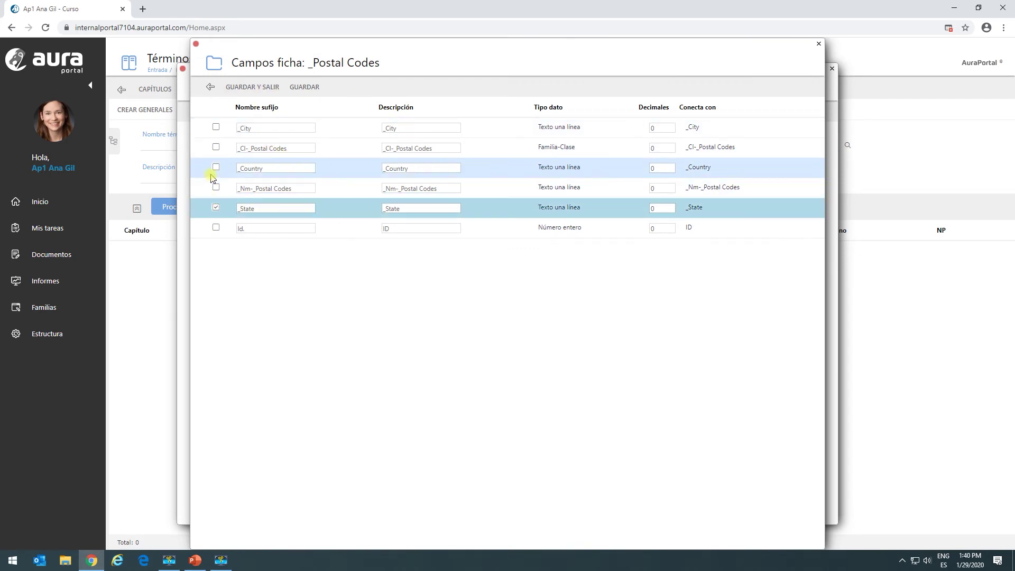
pyautogui.click(216, 168)
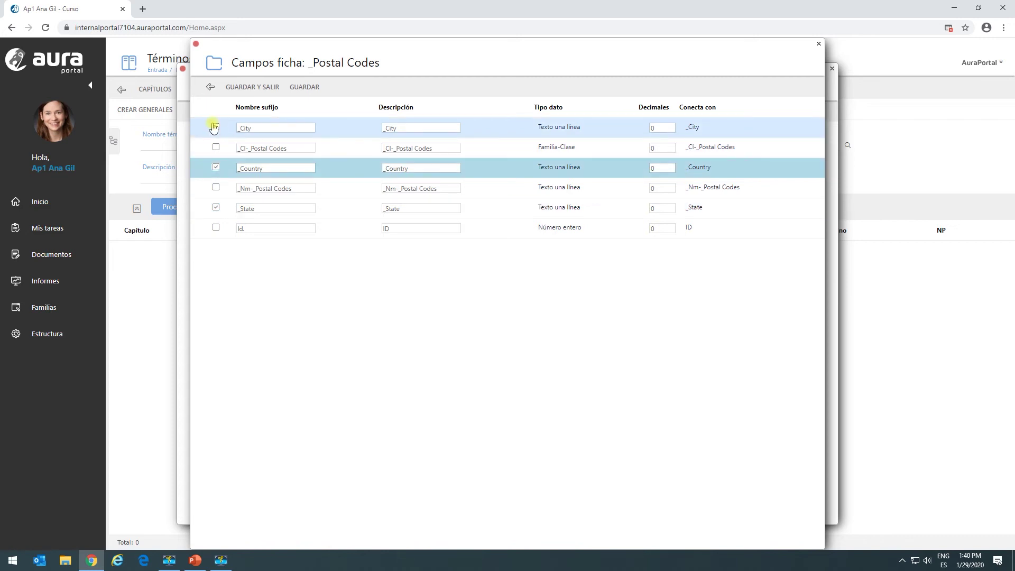
pyautogui.click(215, 127)
pyautogui.click(247, 96)
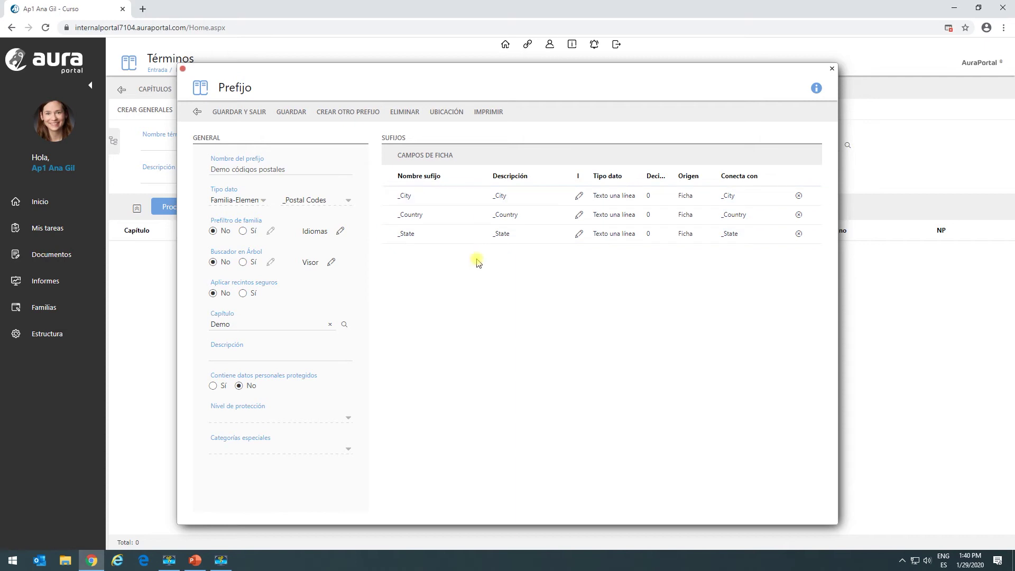
pyautogui.click(215, 112)
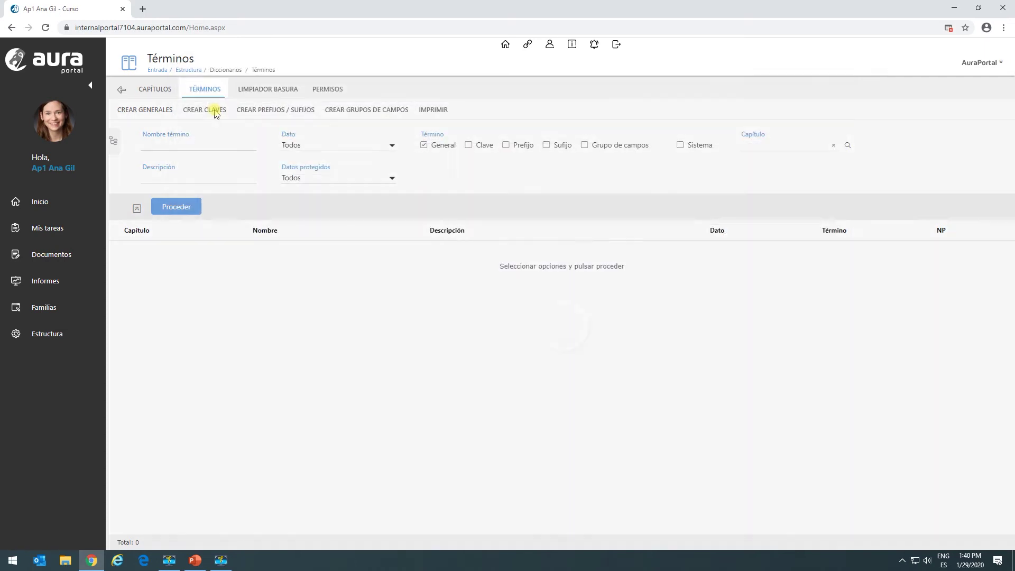
# Pick postal code 03010 (Alicante) in the 2.0 Profesor task's Prefijos y sufijos form and save.
pyautogui.click(47, 228)
pyautogui.click(170, 229)
pyautogui.click(258, 295)
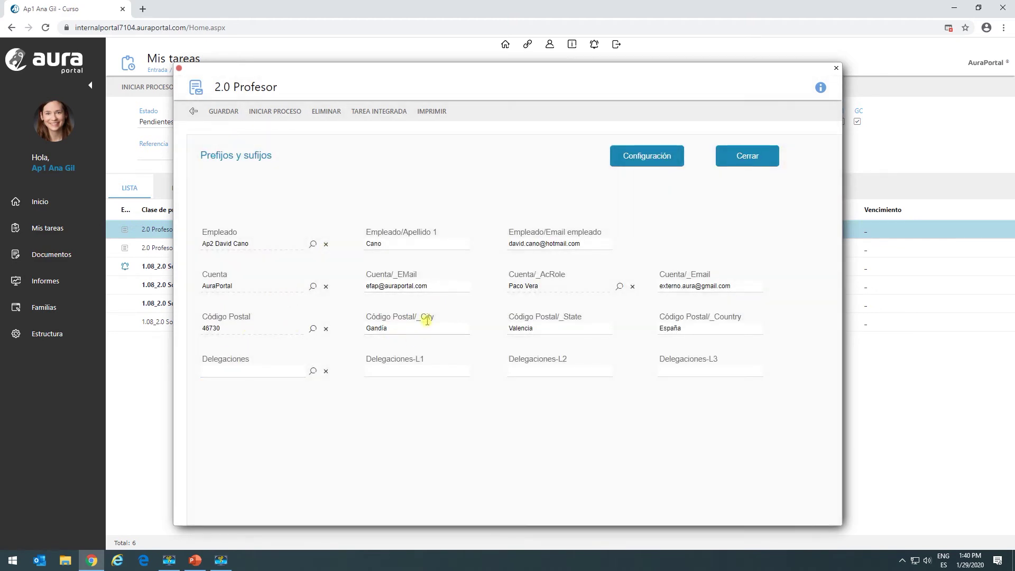
pyautogui.click(314, 329)
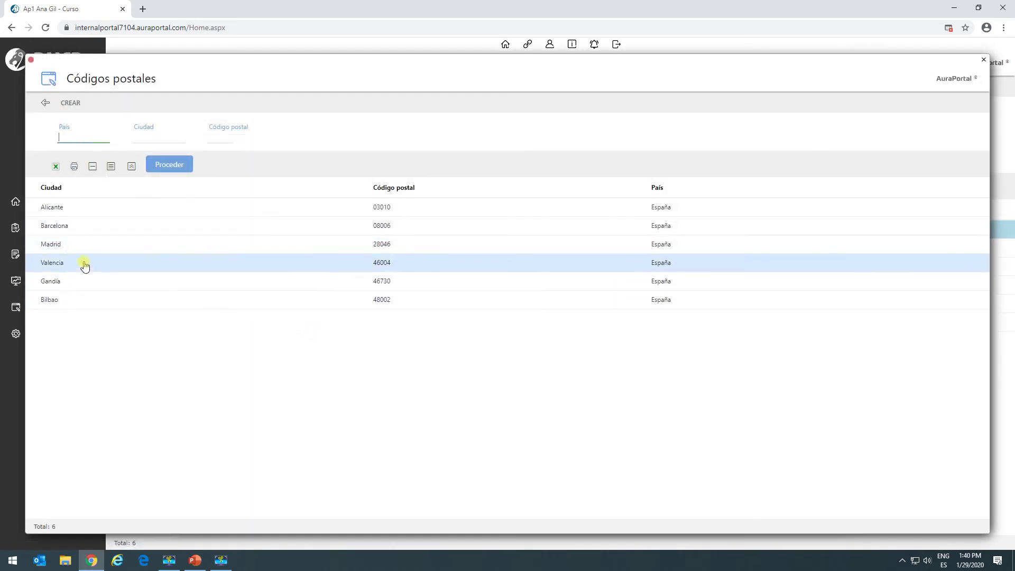
pyautogui.doubleClick(89, 210)
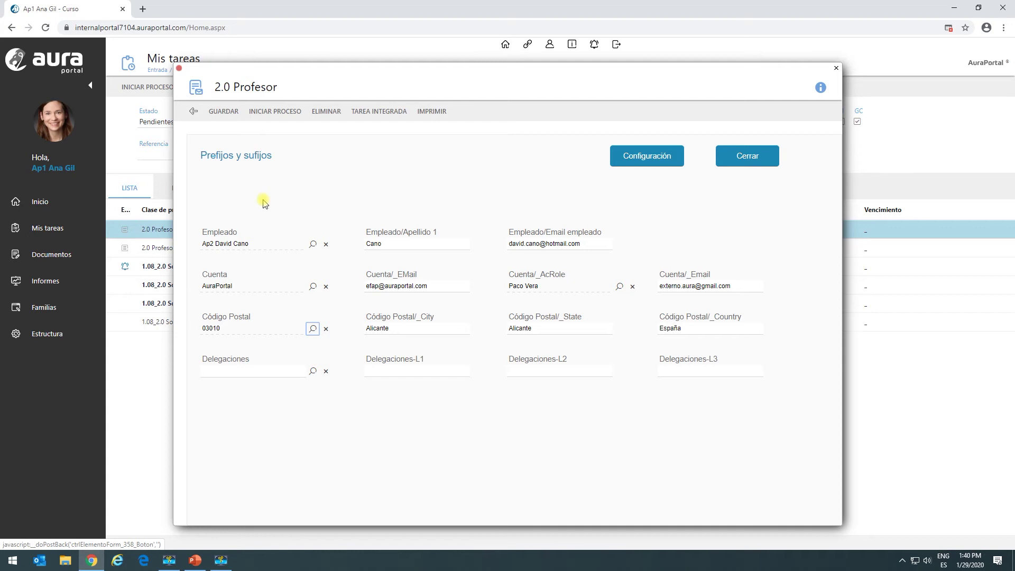
pyautogui.click(221, 110)
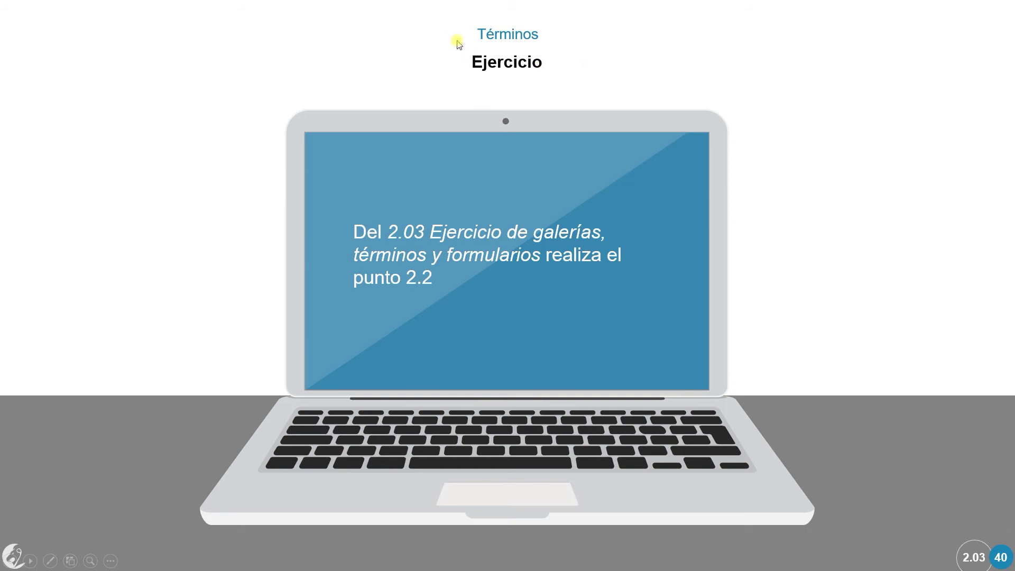
# Advance the slideshow to slide 41, 'Grupo de campos ¿Cómo se crea?'.
pyautogui.press('Right')
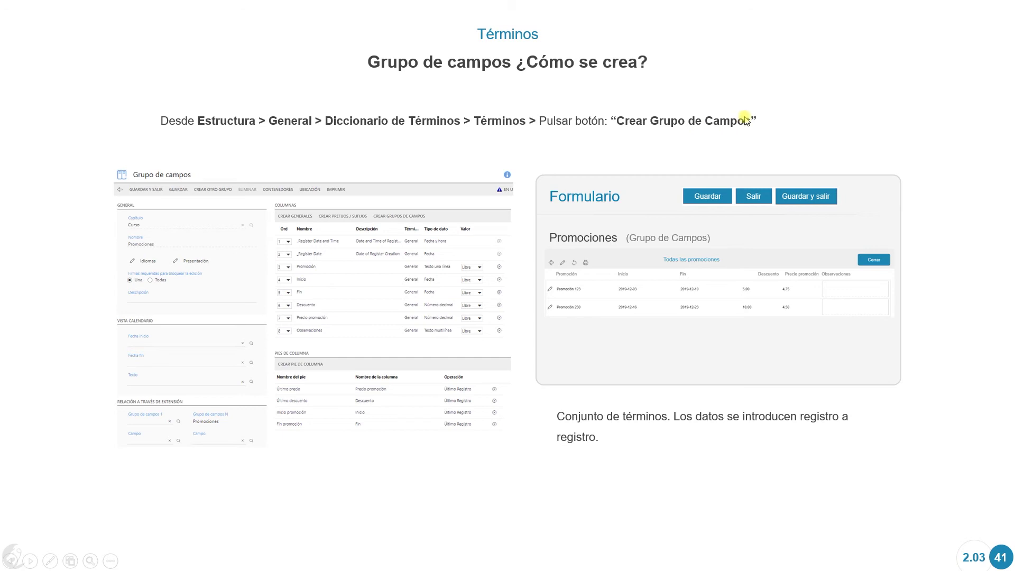
# Play slide 41's animations linking the Promociones field group columns to the form and noting column footers.
pyautogui.click(731, 129)
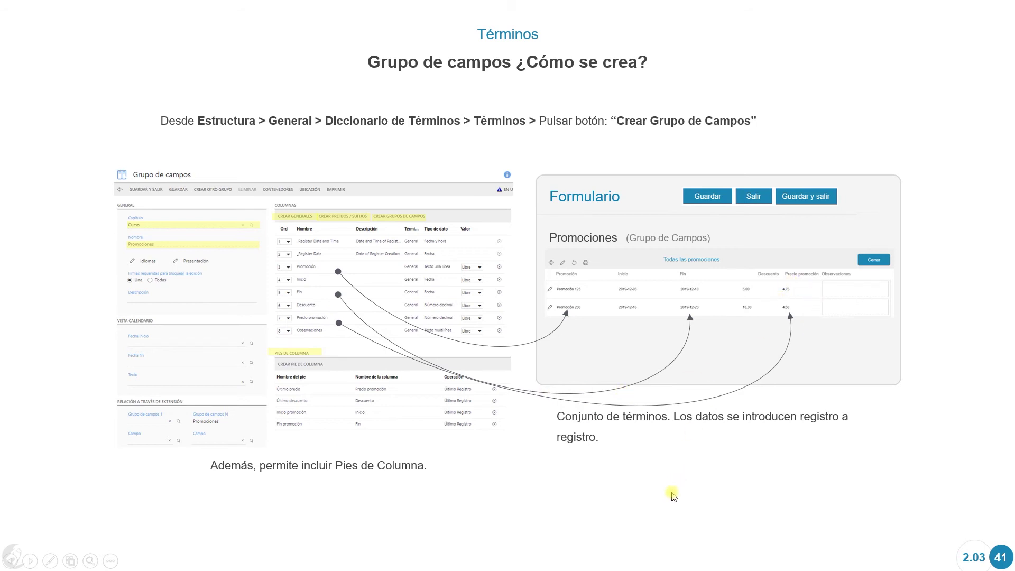
# Return to AuraPortal, open the 2.0 Profesor task's Grupos de campos section and start editing a record.
pyautogui.hotkey('alt', 'Tab')
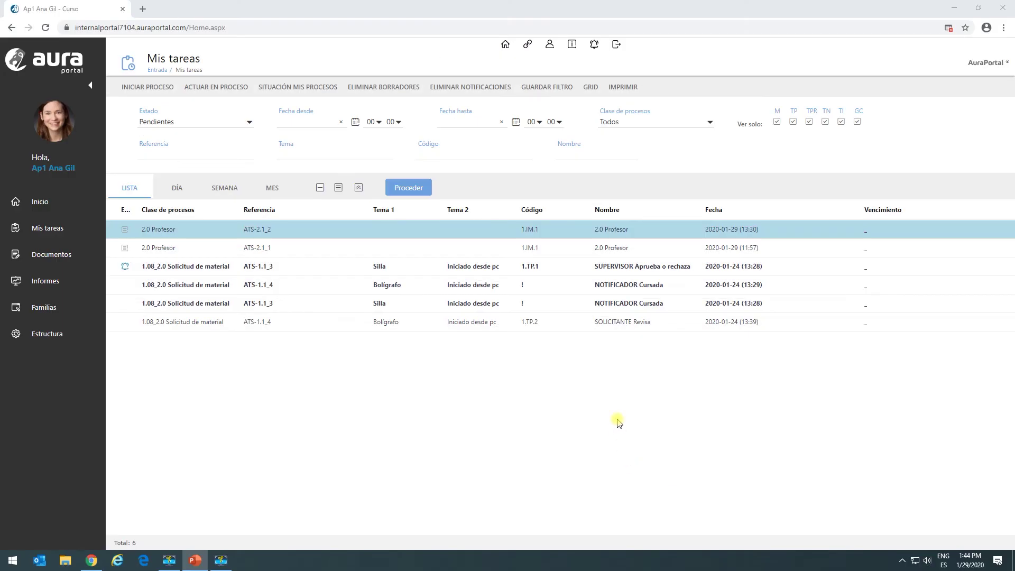
pyautogui.click(44, 332)
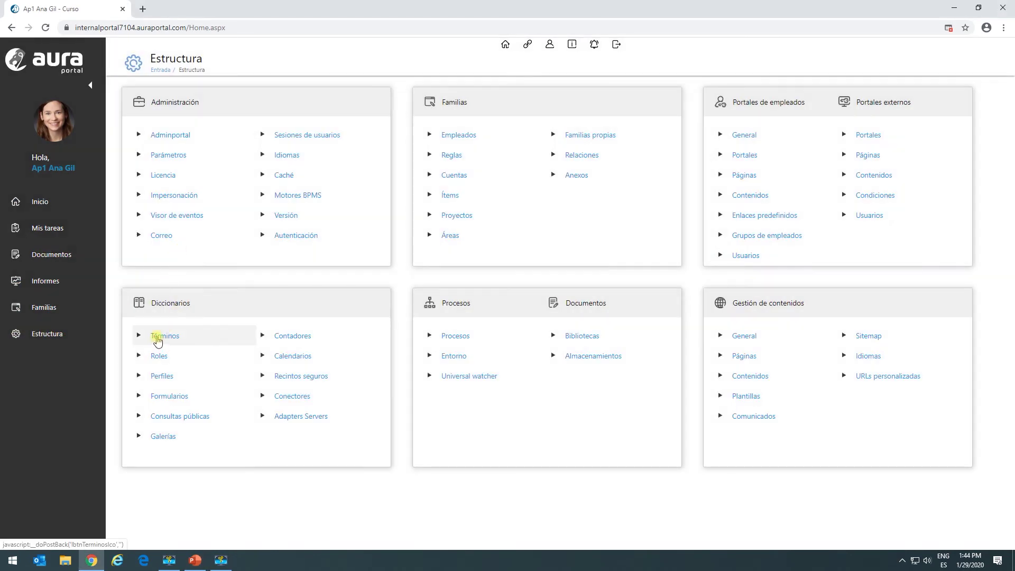
pyautogui.click(48, 235)
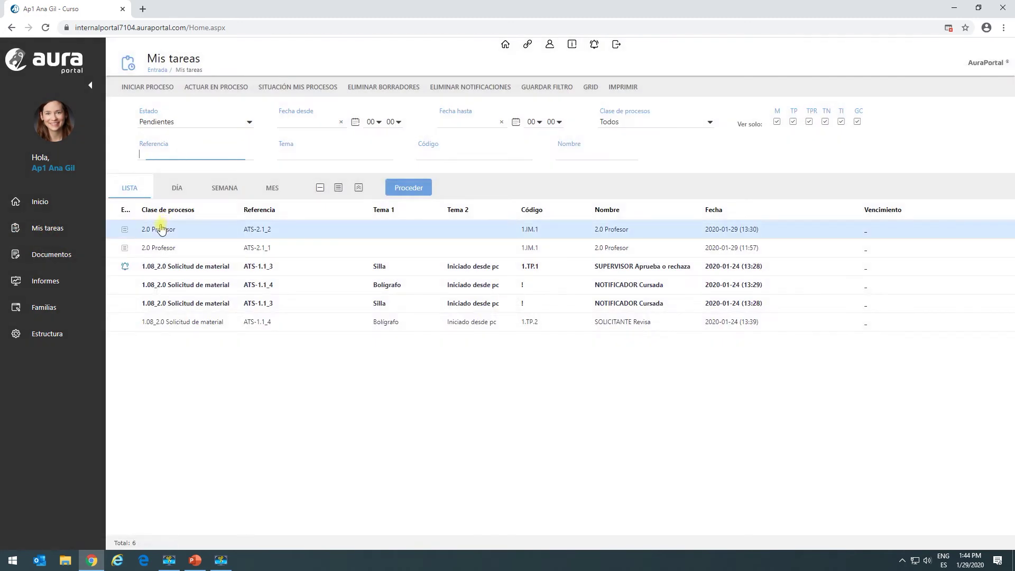
pyautogui.click(159, 231)
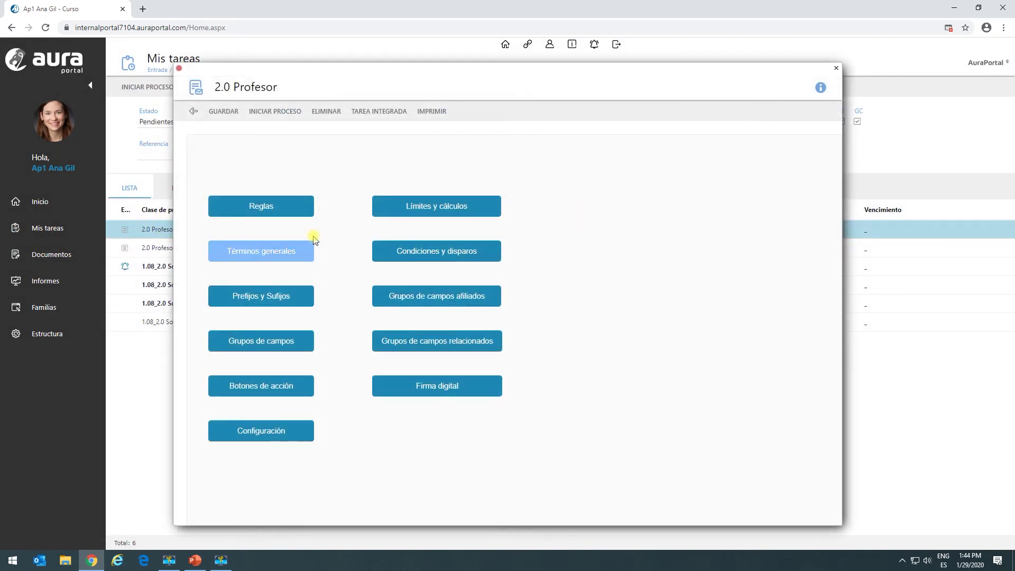
pyautogui.click(239, 342)
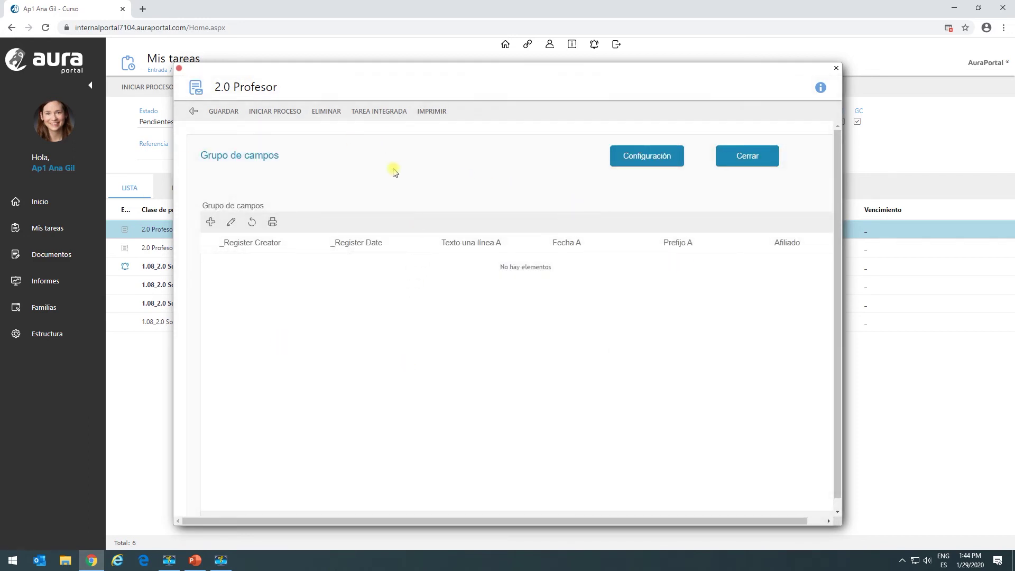
pyautogui.click(233, 223)
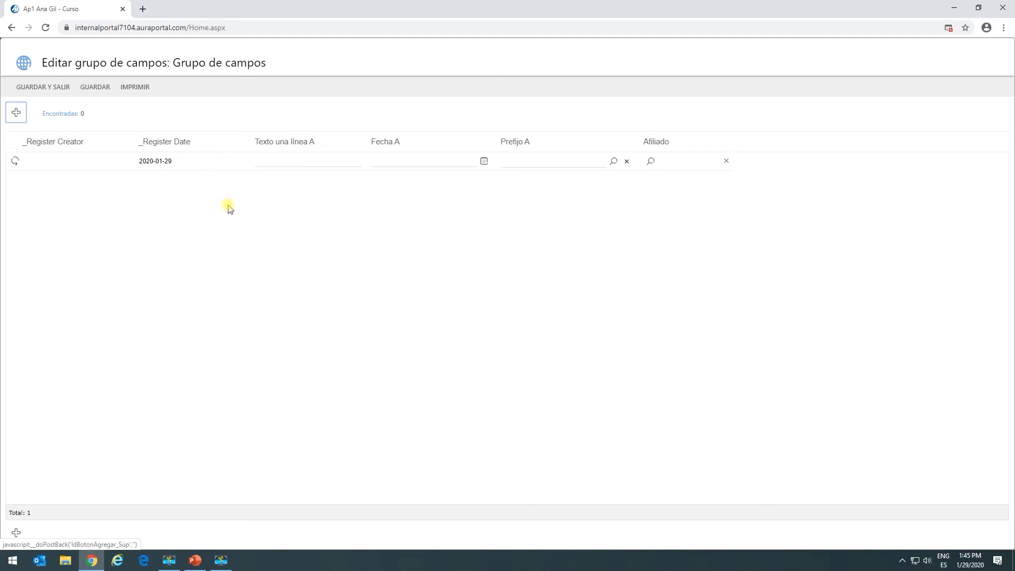
# Set the first row's Fecha A to 2020-01-06 using the calendar.
pyautogui.click(253, 162)
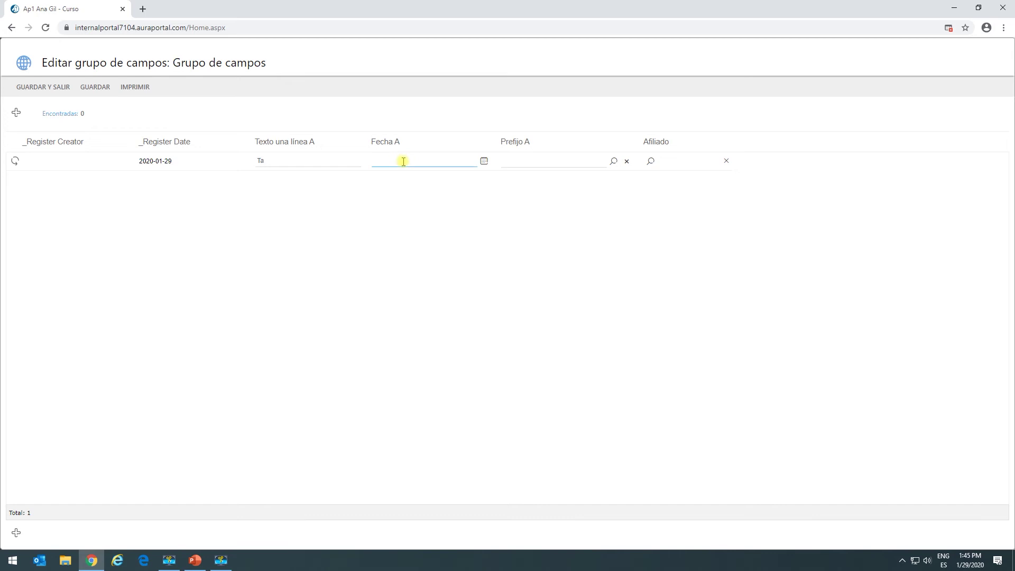
pyautogui.click(484, 161)
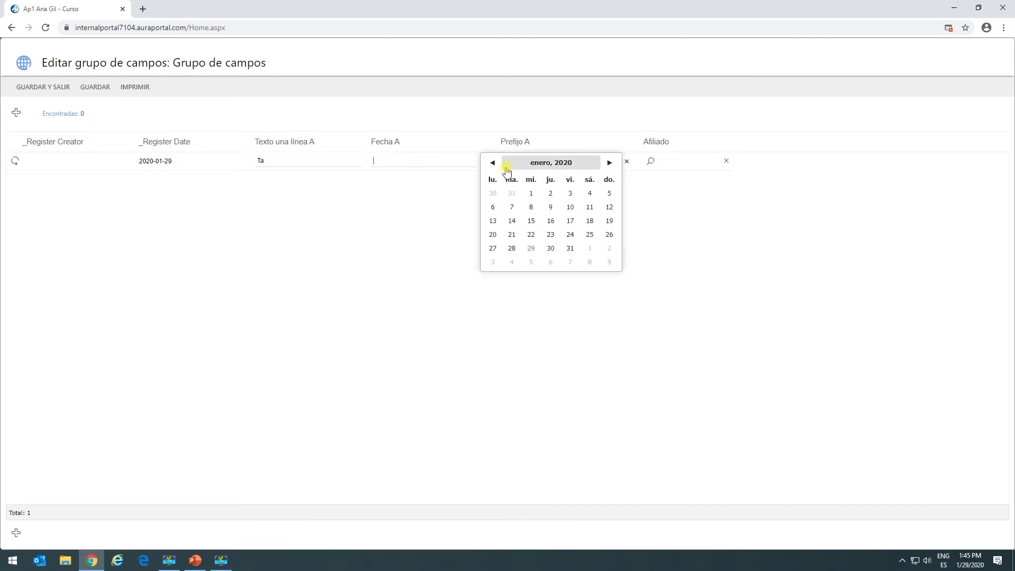
pyautogui.click(492, 208)
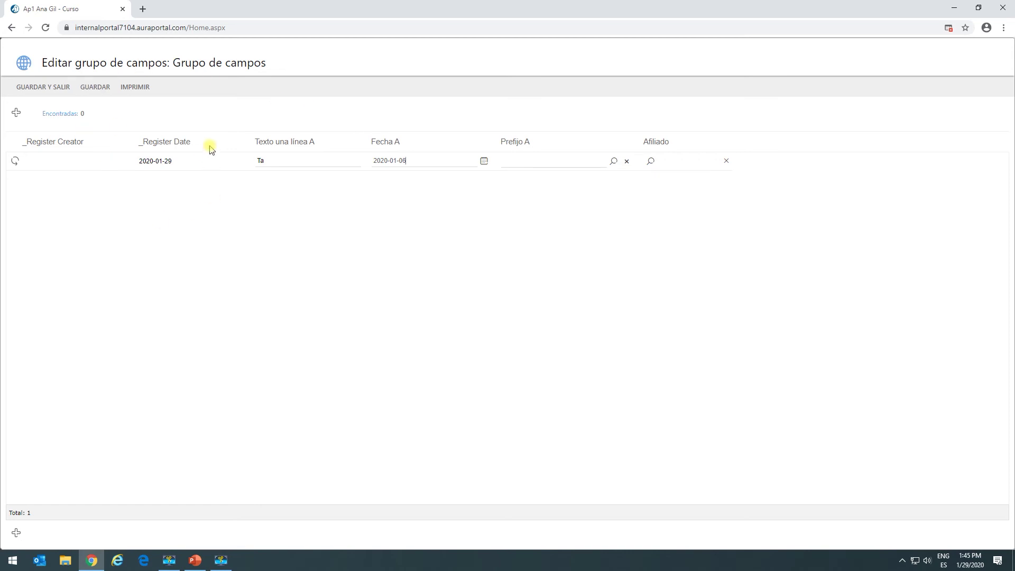
pyautogui.click(280, 161)
pyautogui.click(409, 159)
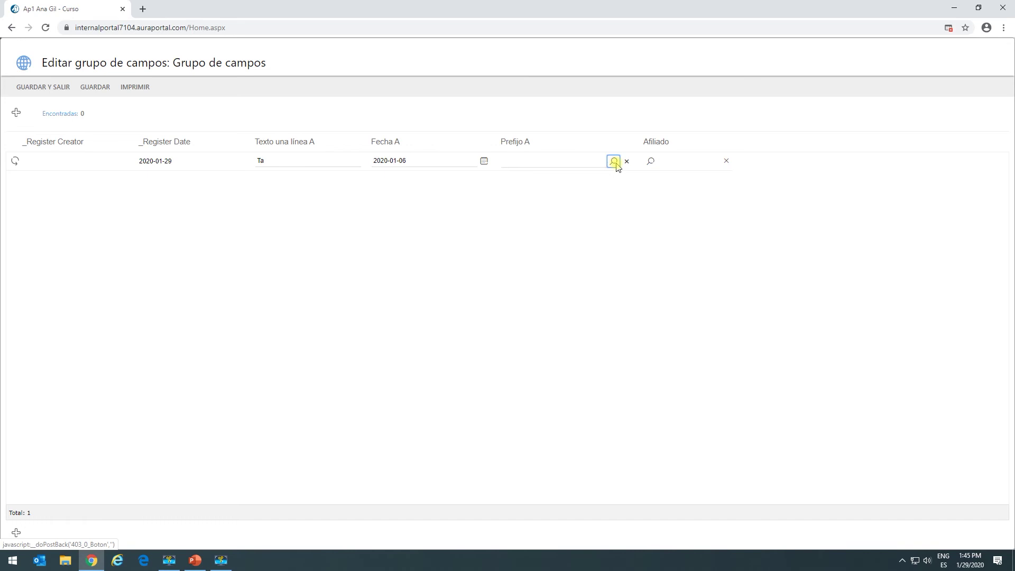
# Choose an employee from the Empleados list as the first row's Prefijo A.
pyautogui.click(613, 160)
pyautogui.click(92, 205)
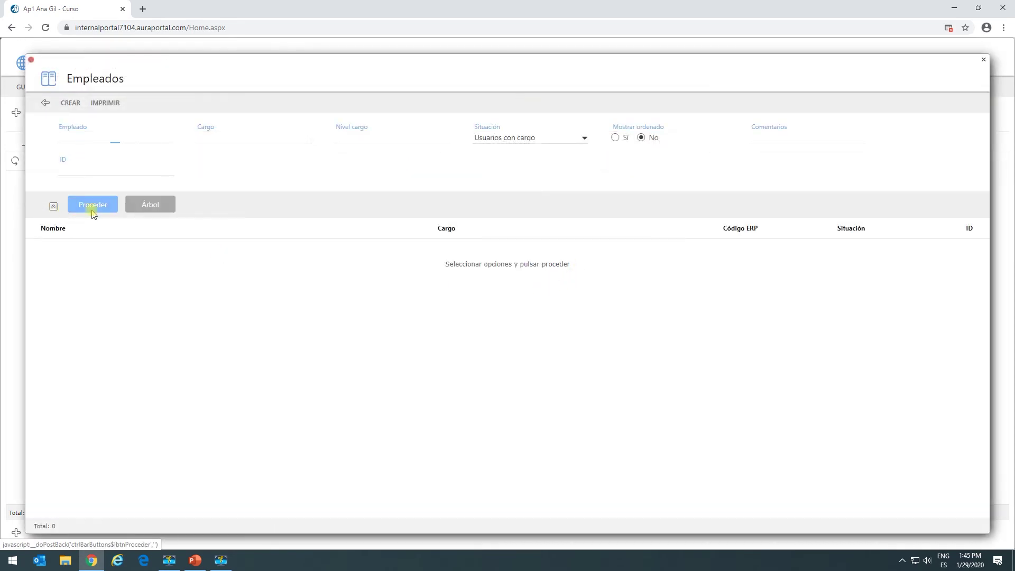
pyautogui.click(68, 307)
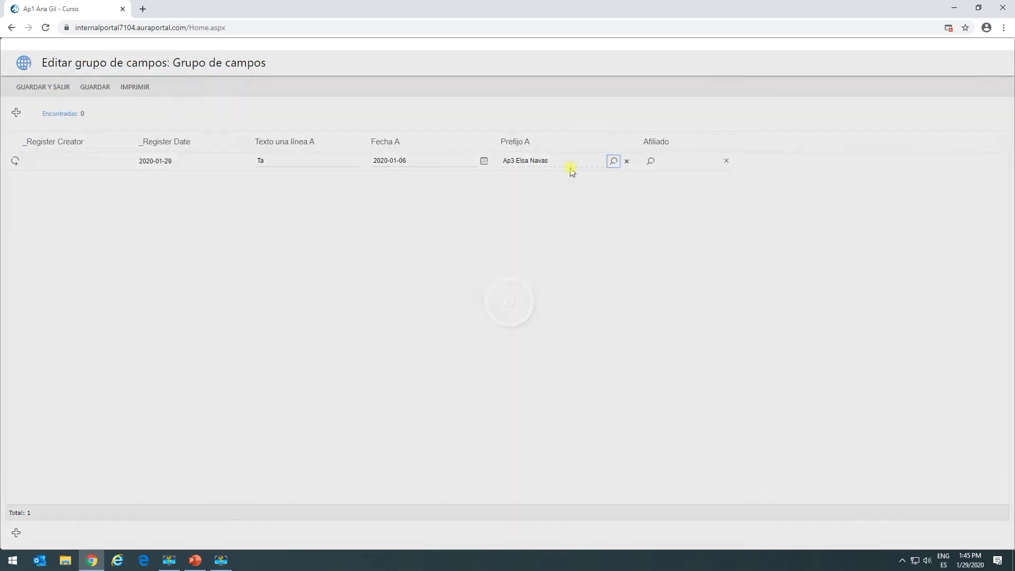
# Add the first row's Afiliado entry of 25 with Portátil Apple as prefix product.
pyautogui.click(651, 161)
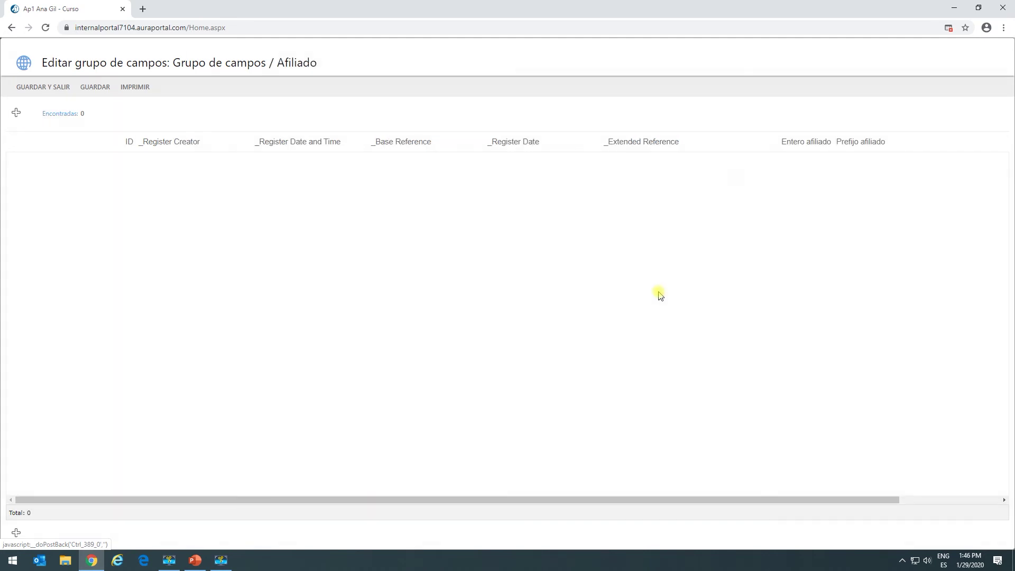
pyautogui.click(16, 113)
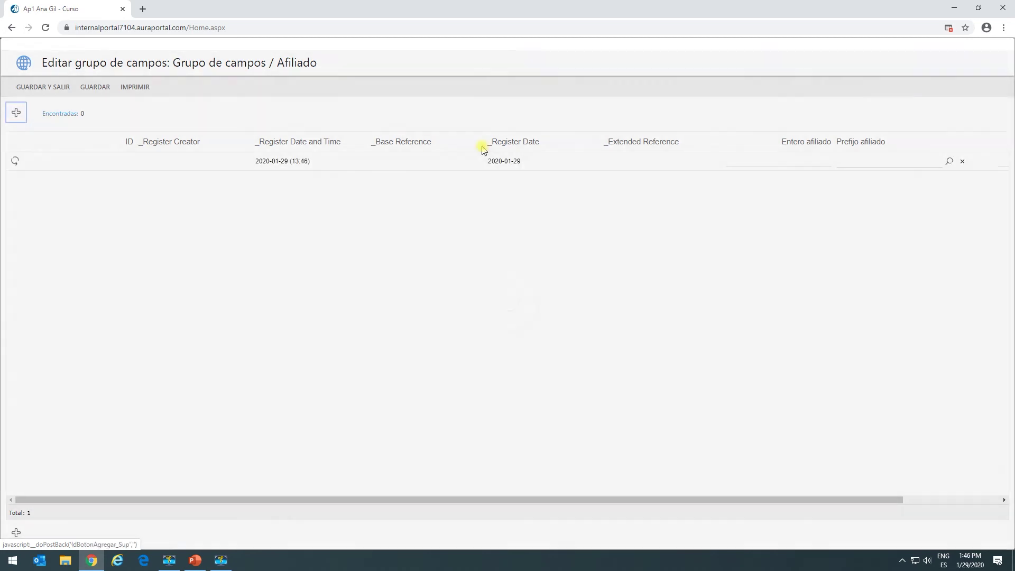
pyautogui.click(803, 157)
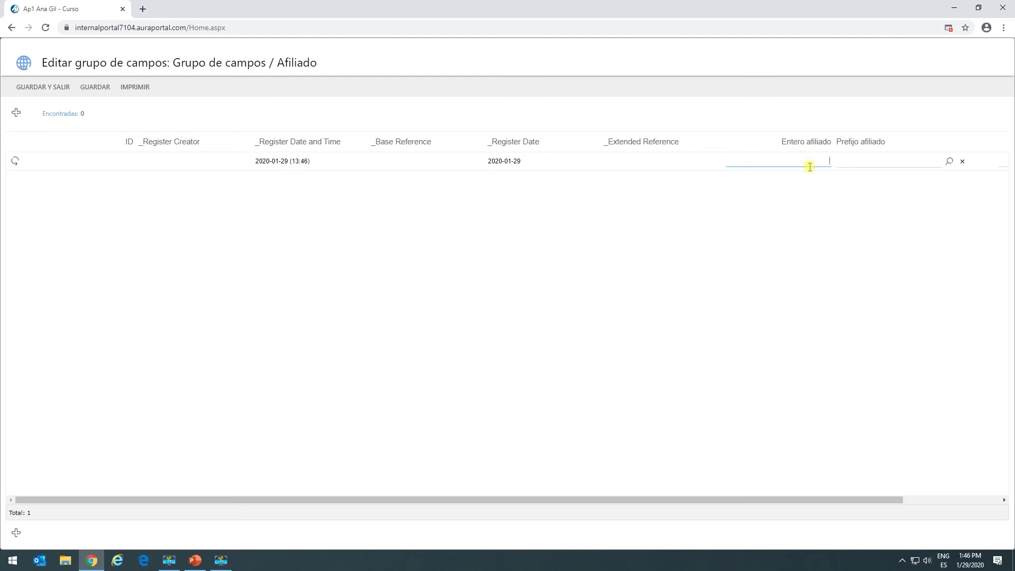
pyautogui.click(949, 160)
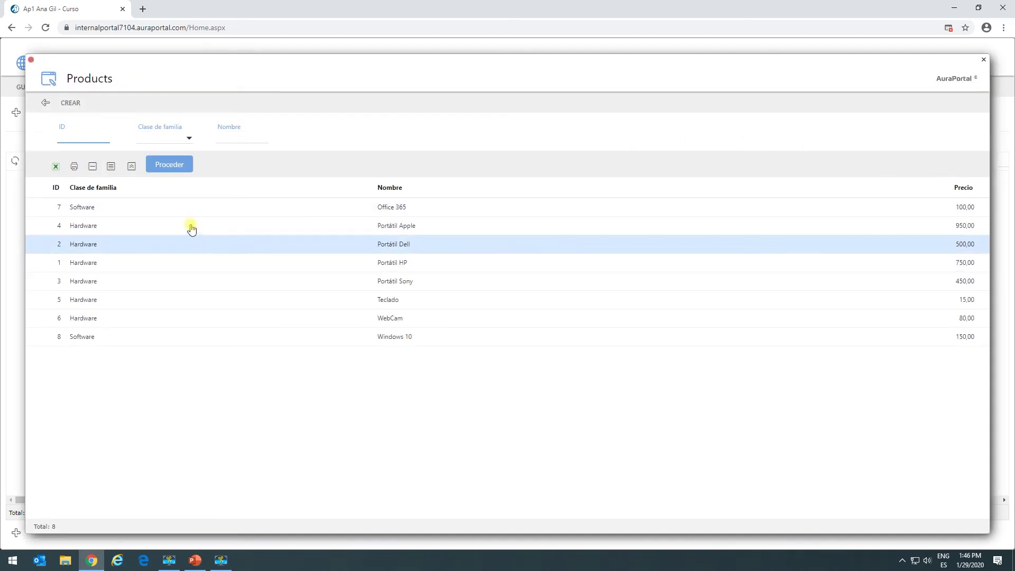
pyautogui.doubleClick(110, 226)
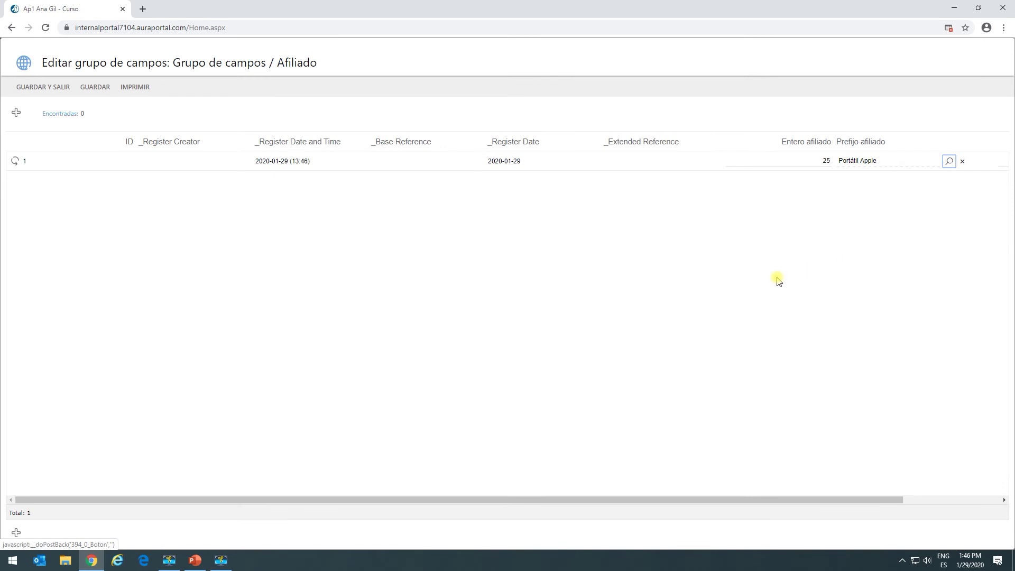
# Add a second Afiliado entry of 40 with Teclado and save the entries.
pyautogui.click(16, 113)
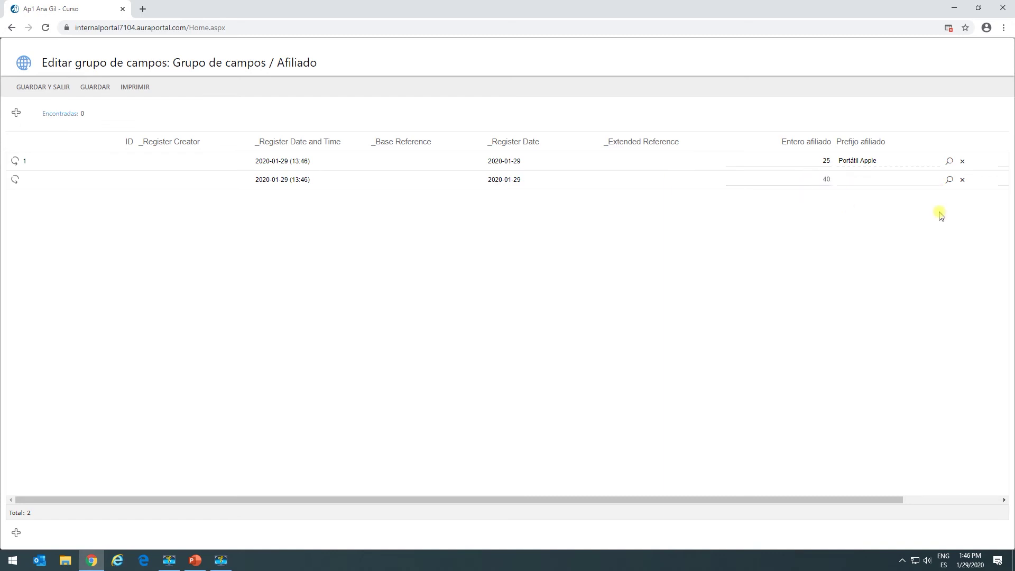
pyautogui.click(949, 180)
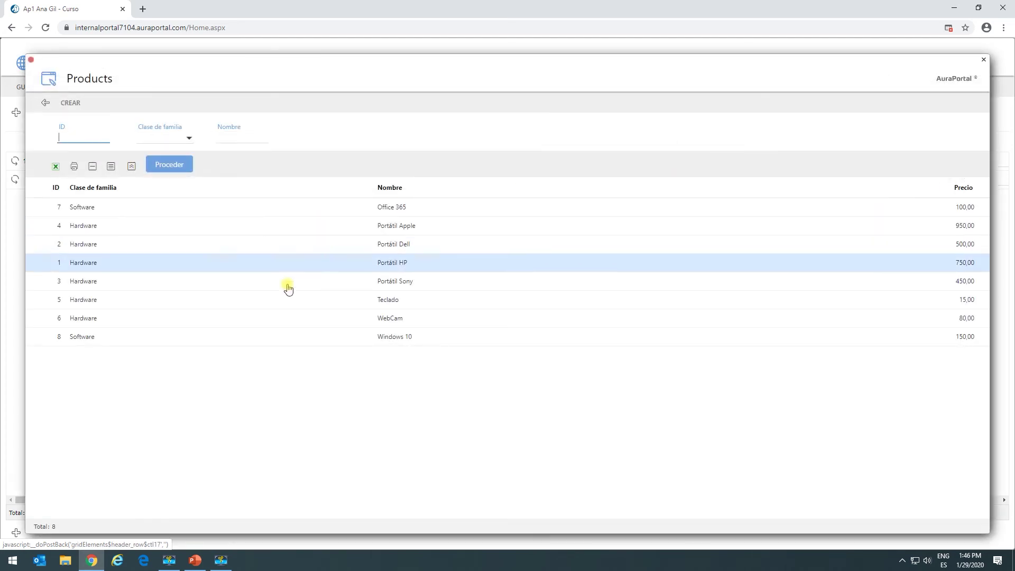
pyautogui.click(306, 301)
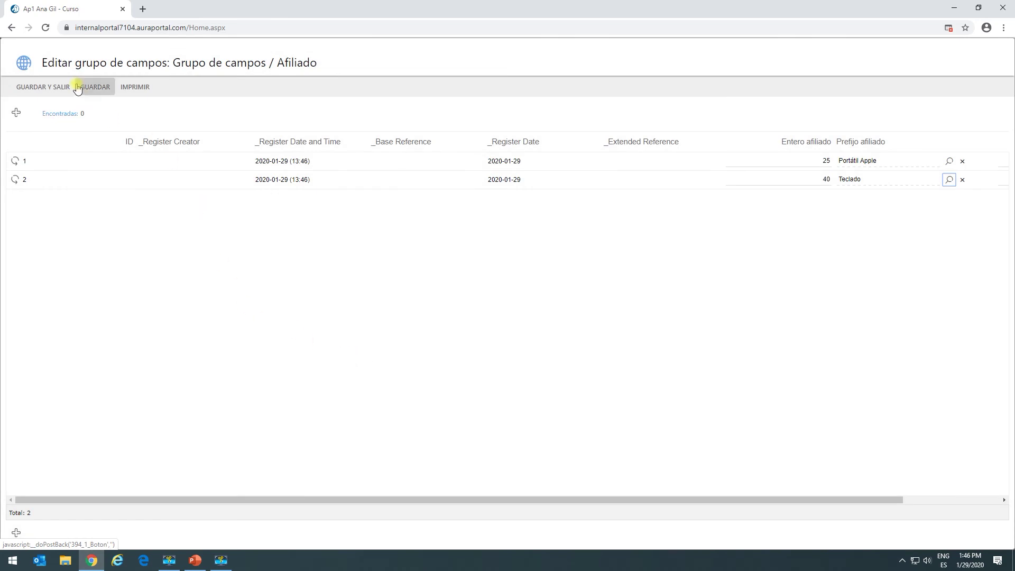
pyautogui.click(56, 88)
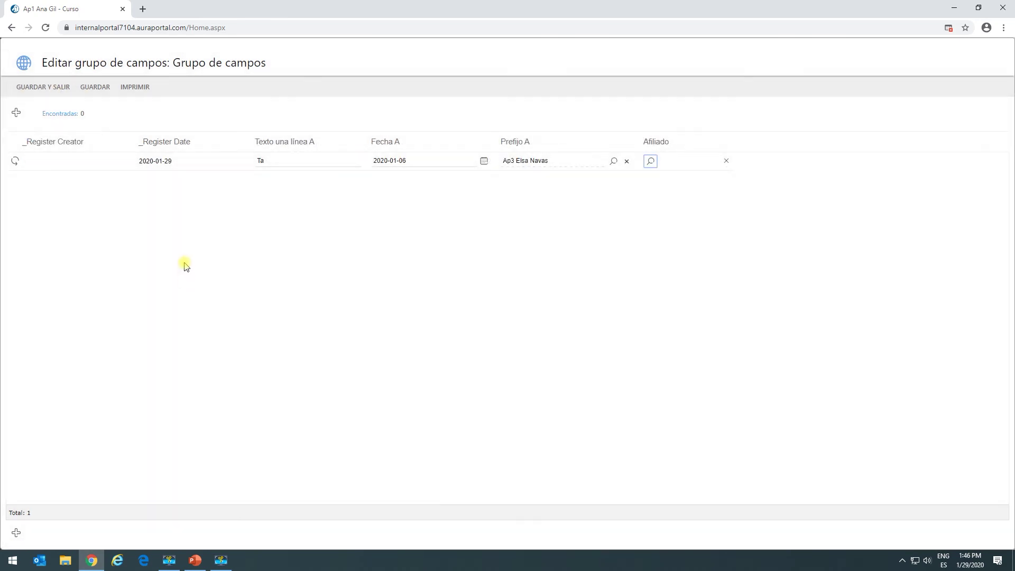
# Add row 2 with text Tb, Fecha A 2020-01-13, and an employee found by typing 2 in Prefijo A.
pyautogui.click(16, 114)
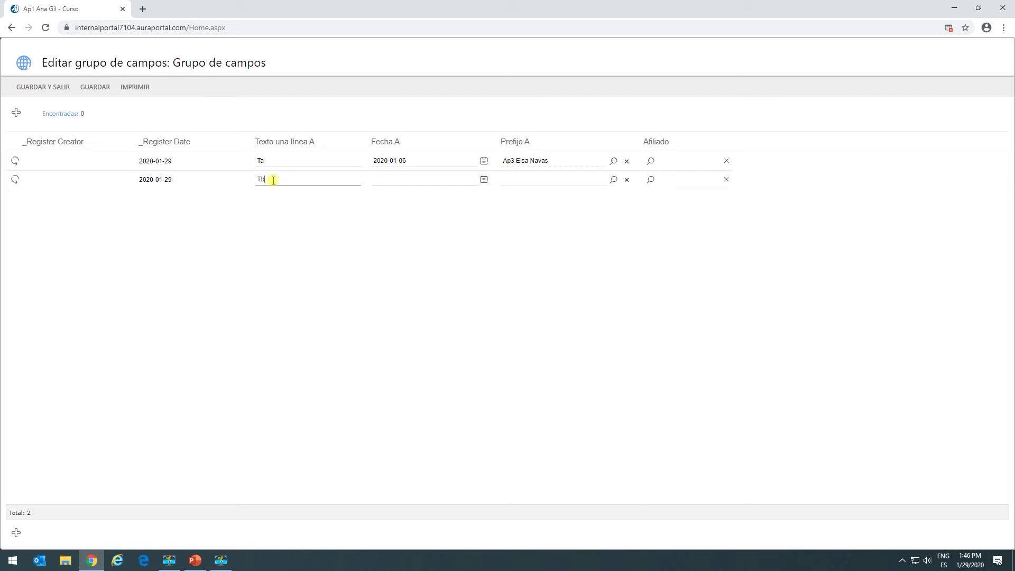
pyautogui.click(482, 180)
pyautogui.click(492, 244)
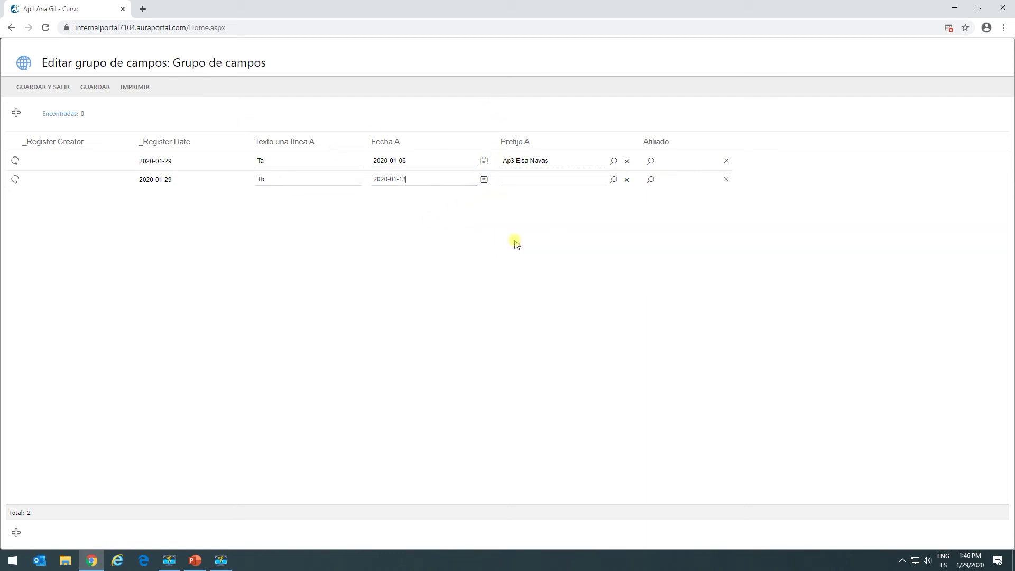
pyautogui.click(567, 179)
pyautogui.write('2 David Cano')
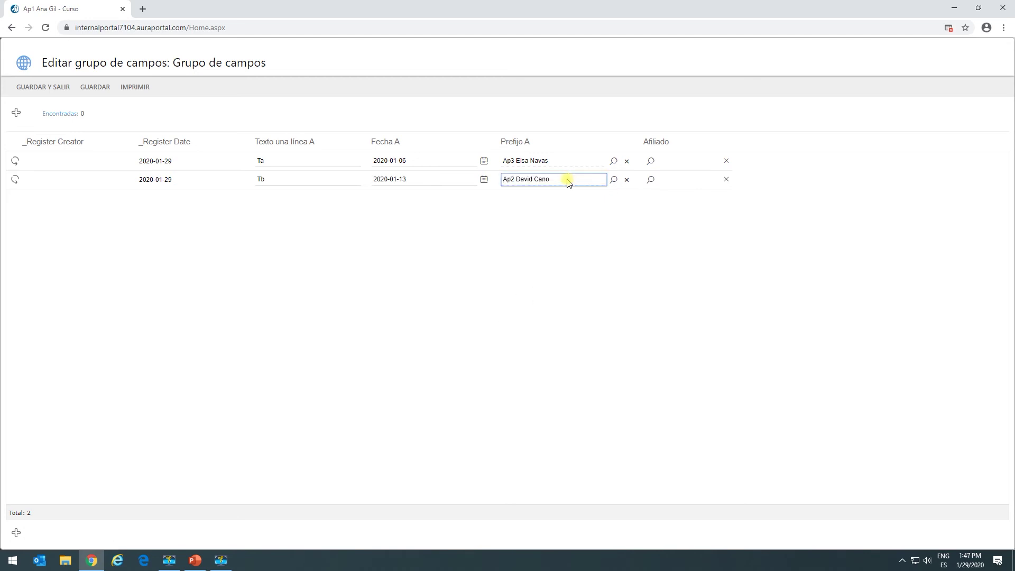
pyautogui.click(651, 181)
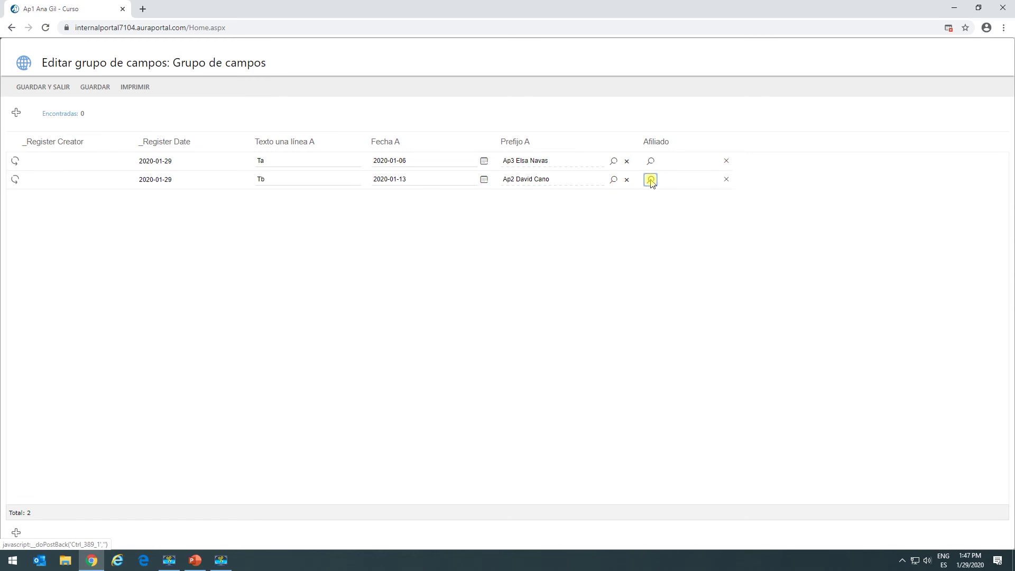
# Add an Afiliado entry of 25 with Portátil Sony as prefix product.
pyautogui.click(15, 119)
pyautogui.click(788, 157)
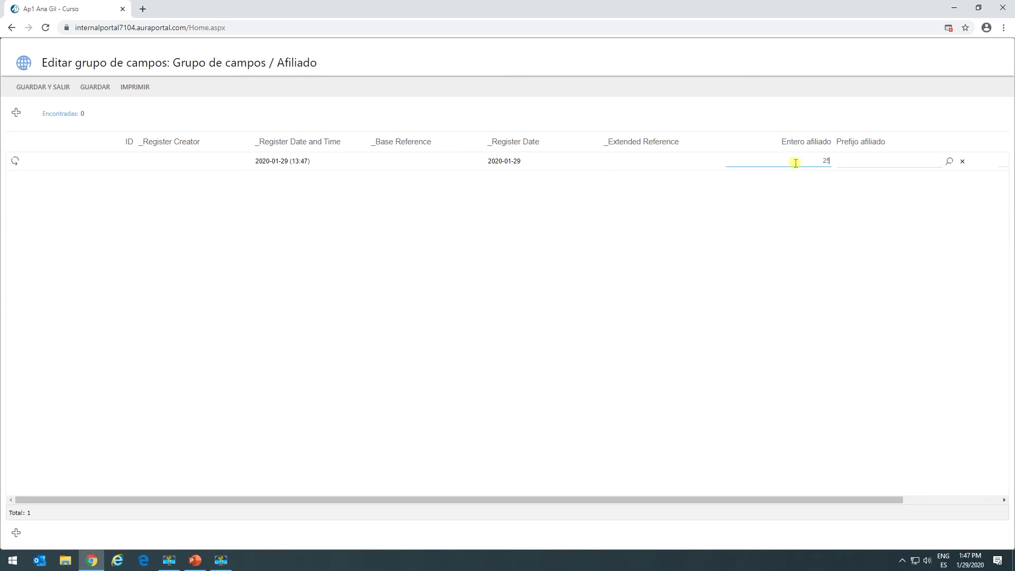
pyautogui.click(847, 184)
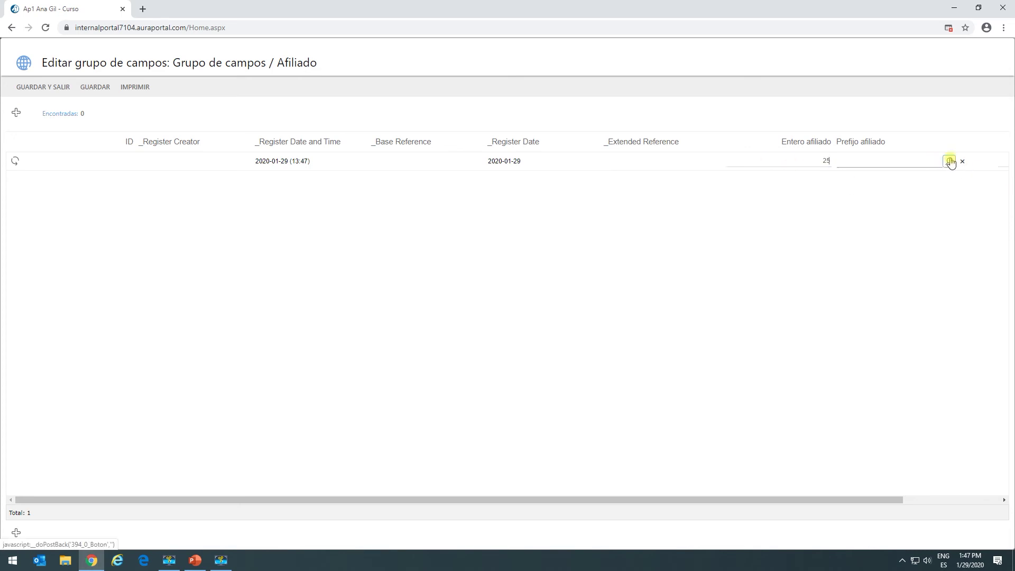
pyautogui.click(921, 162)
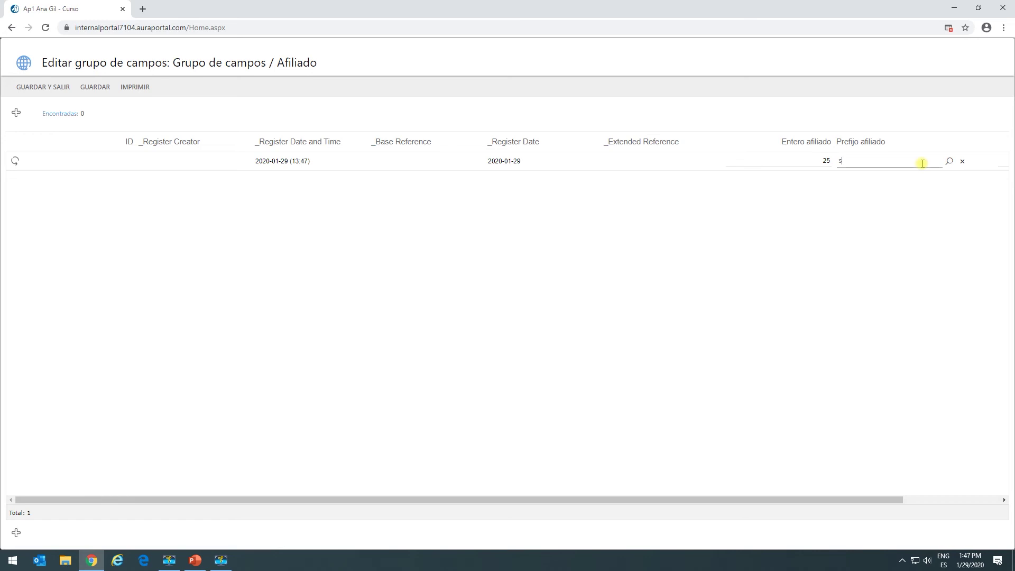
pyautogui.write('son')
pyautogui.press('Return')
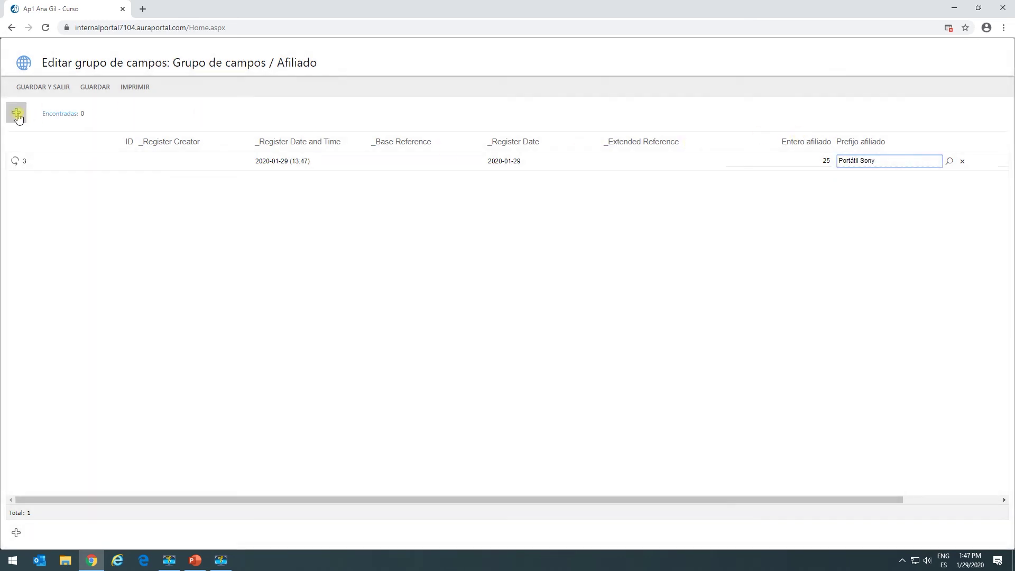
# Add a second entry of 30 with Portátil Dell and save the Afiliado entries.
pyautogui.click(16, 112)
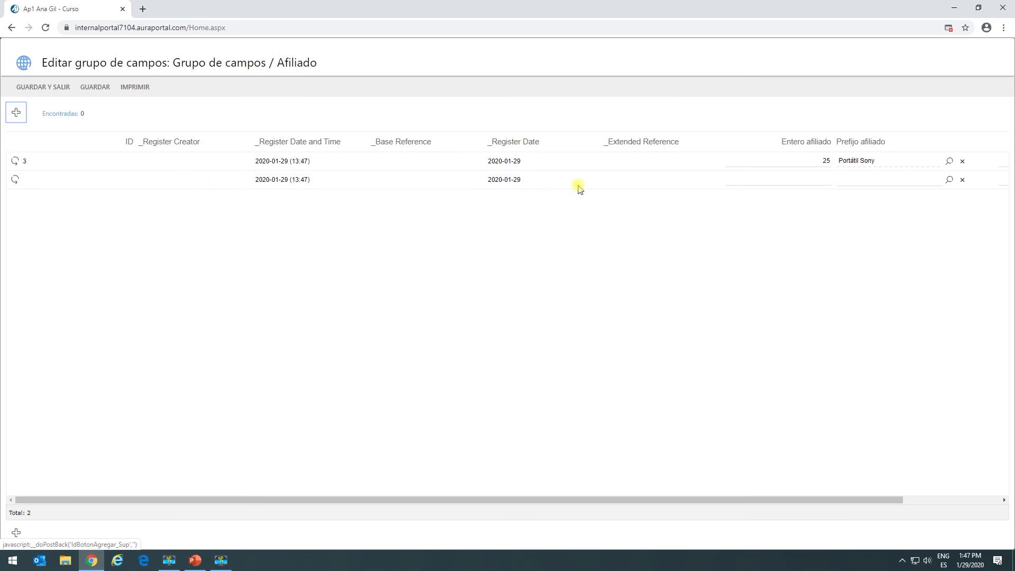
pyautogui.click(813, 178)
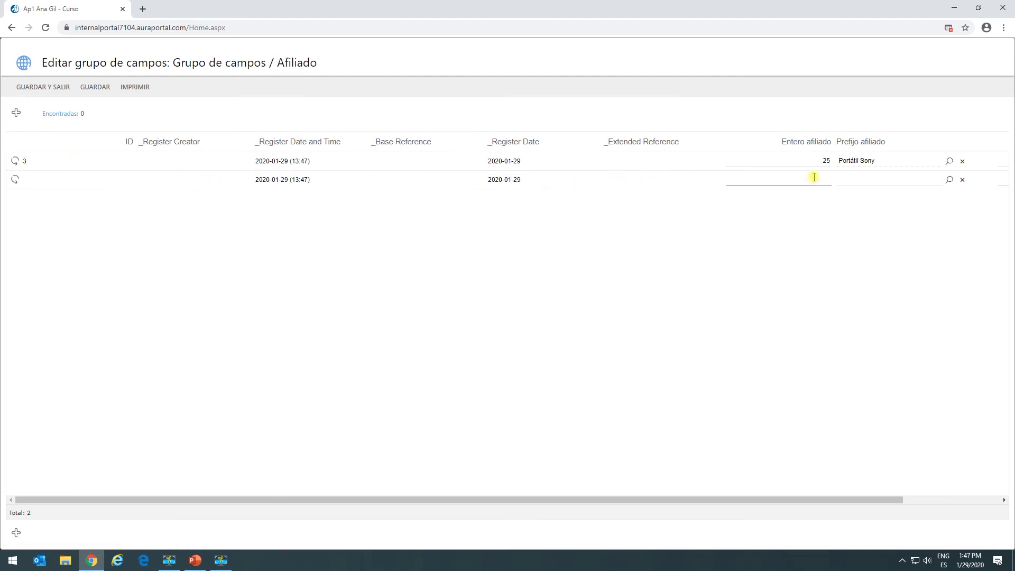
pyautogui.click(864, 182)
pyautogui.write('dell')
pyautogui.press('Return')
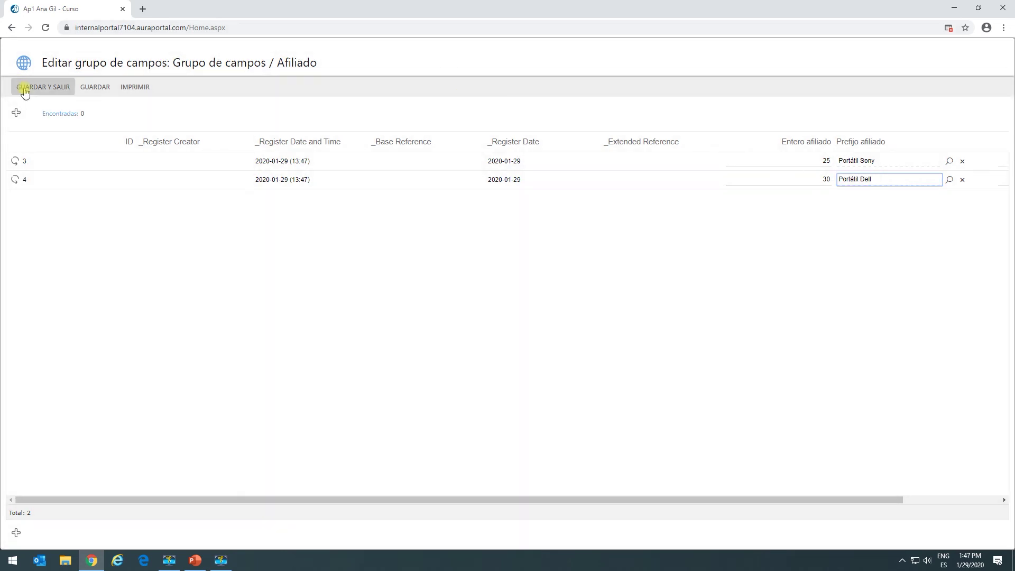
pyautogui.click(31, 87)
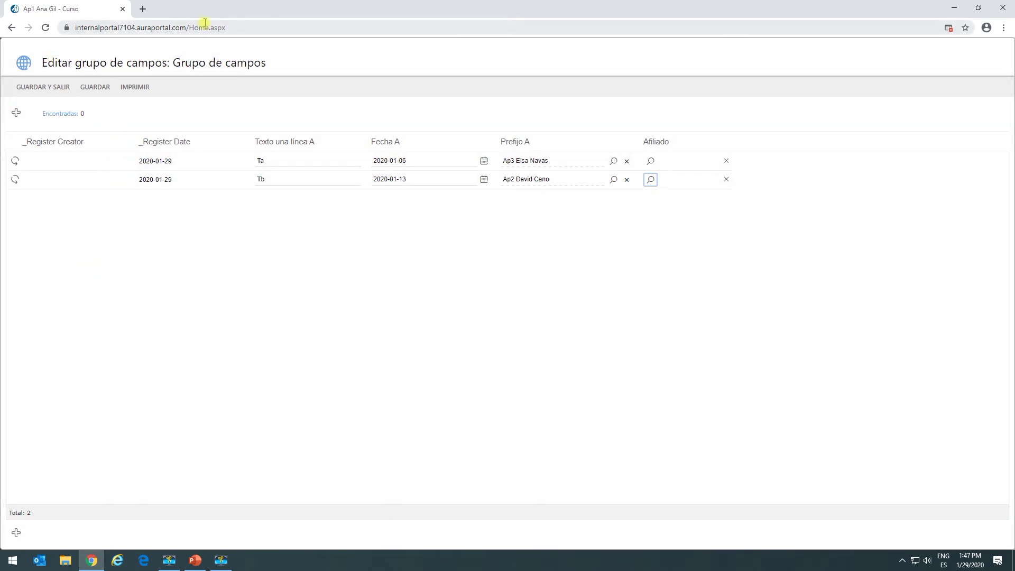
# Save the field group with rows Ta and Tb and return to the 2.0 Profesor task.
pyautogui.click(44, 88)
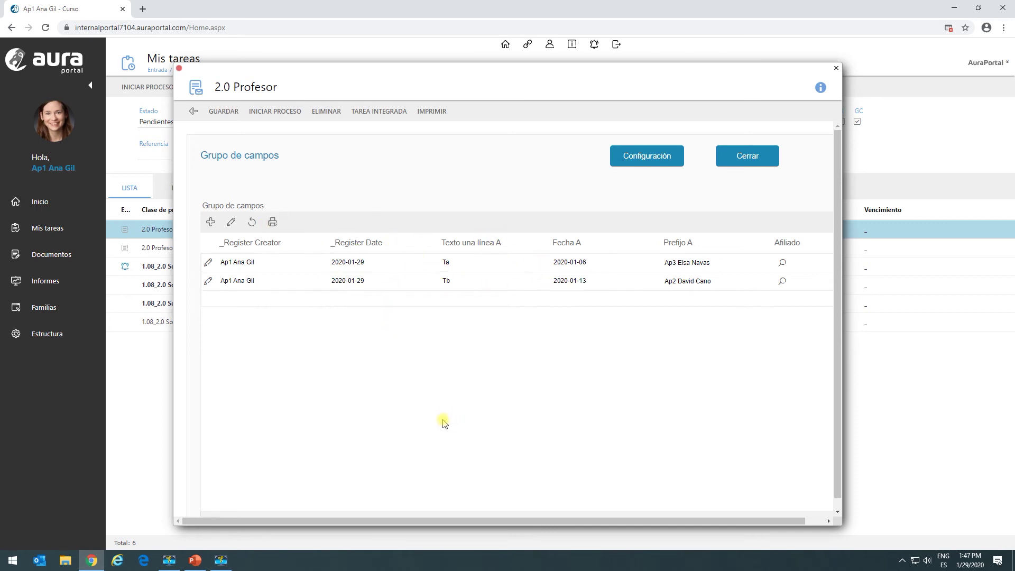
pyautogui.click(231, 223)
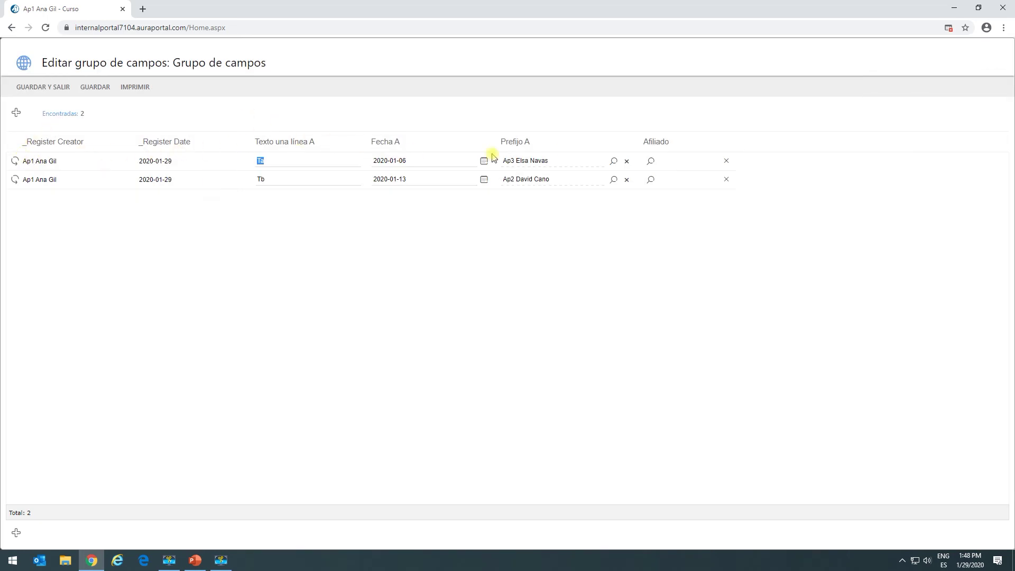
pyautogui.click(650, 160)
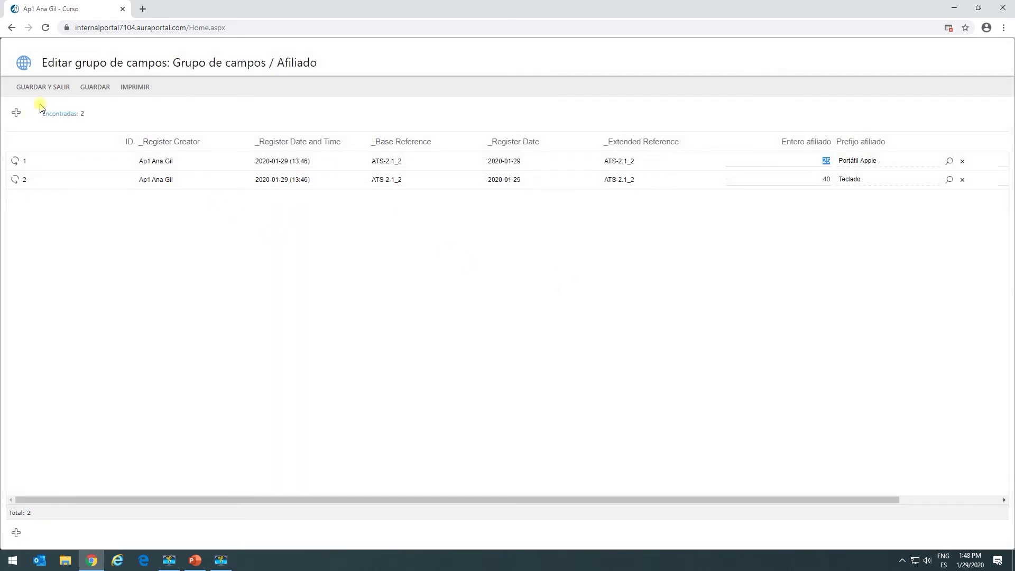
pyautogui.click(42, 88)
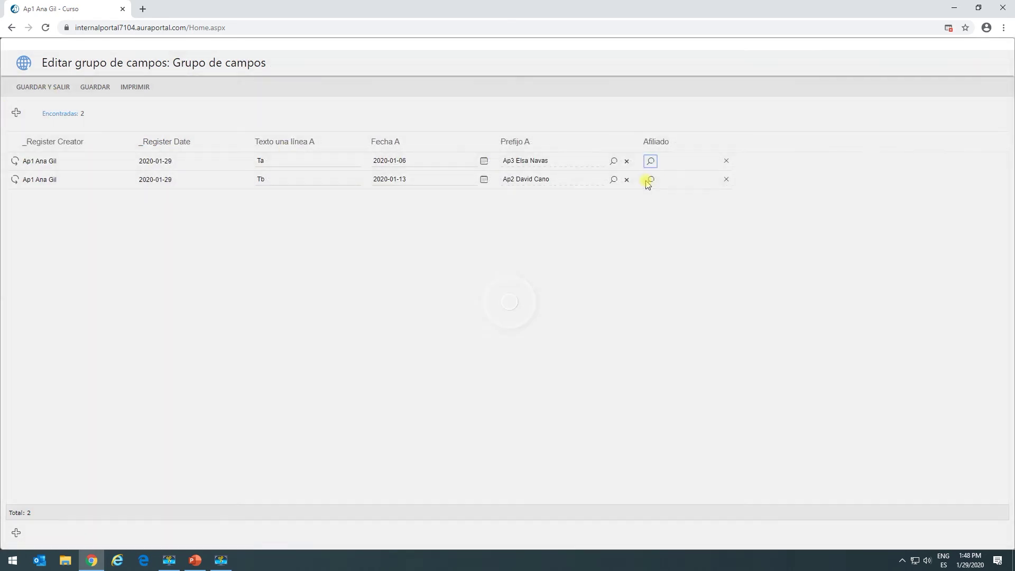
pyautogui.click(650, 179)
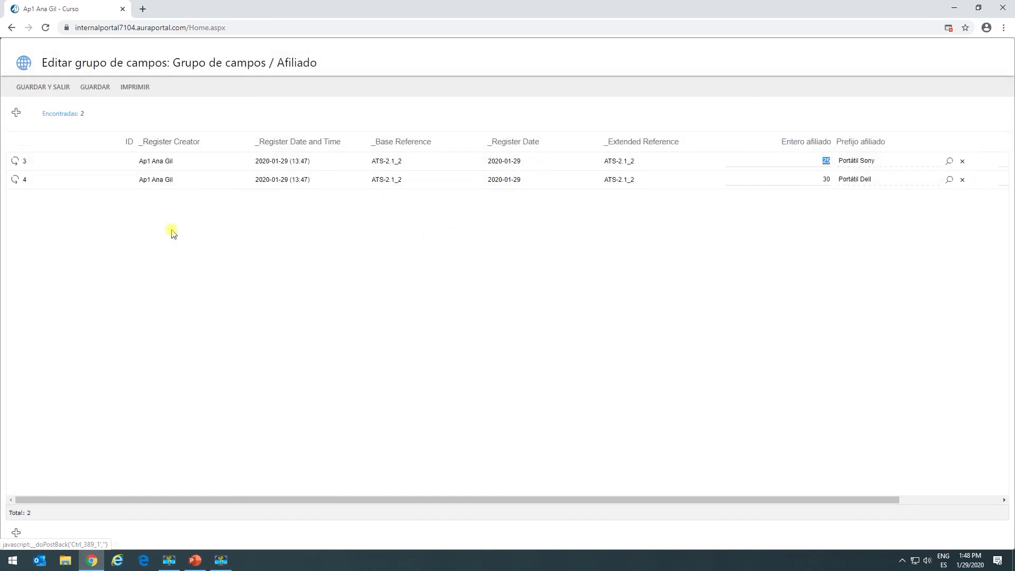
pyautogui.click(33, 88)
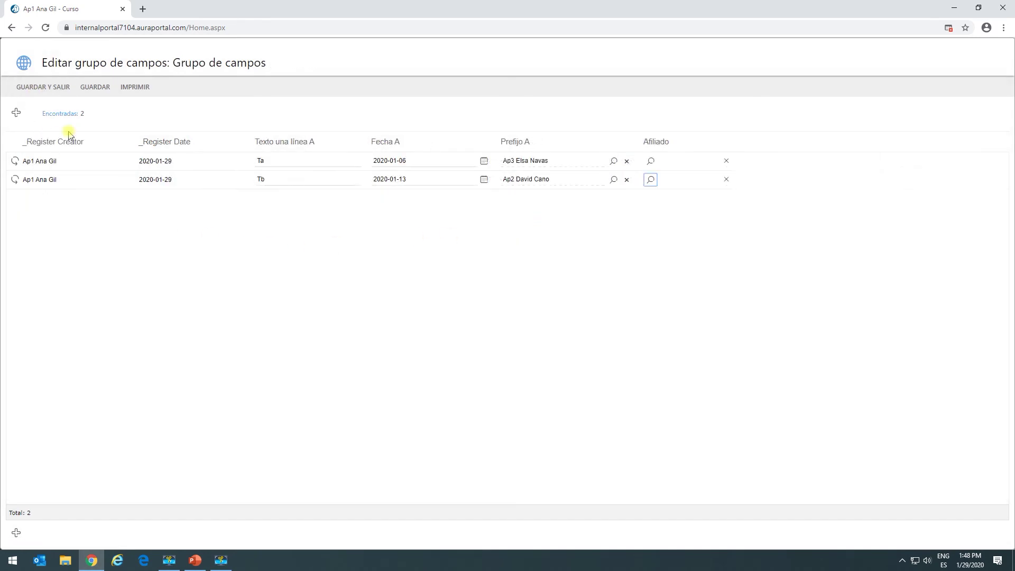
# Save the field group and review the first row's Afiliado records in the task form.
pyautogui.click(36, 89)
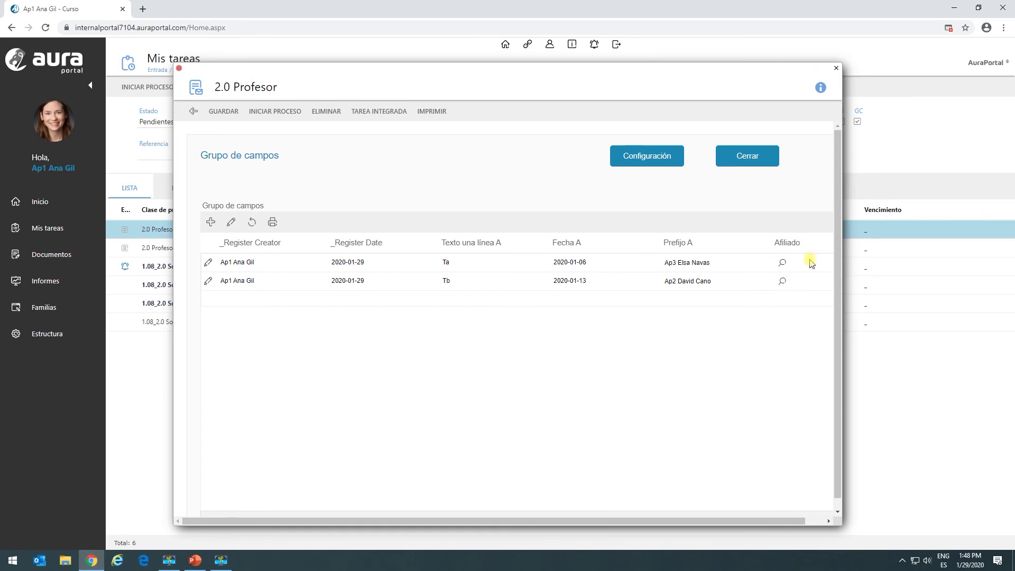
pyautogui.click(782, 263)
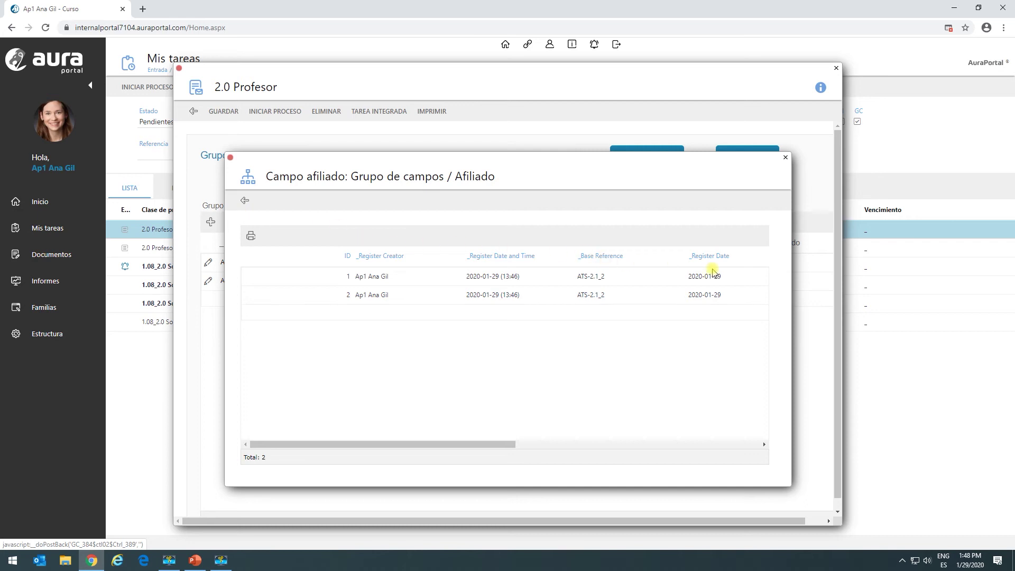
pyautogui.click(245, 200)
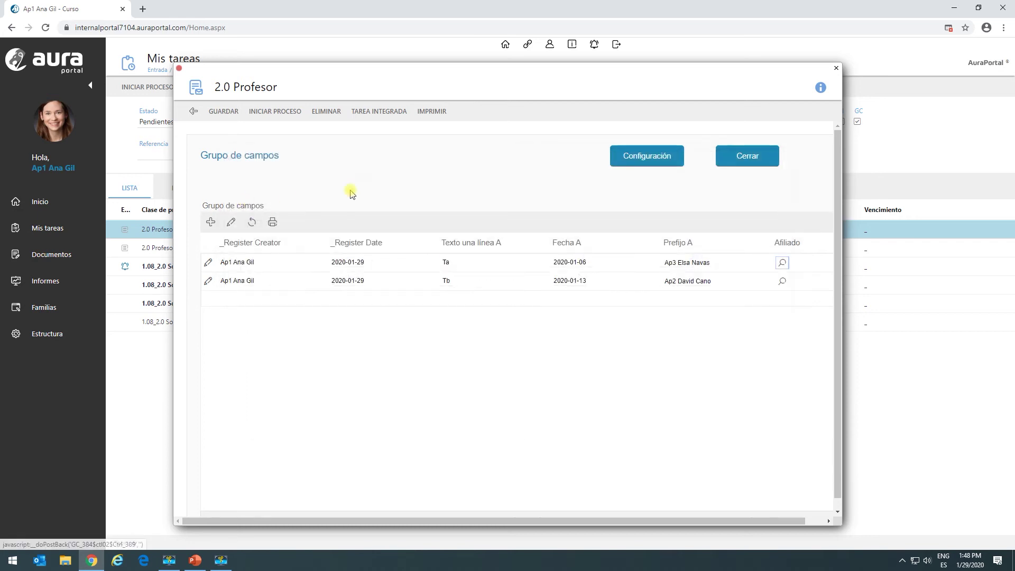
# Recheck row 1's Afiliado records on the full edit page, save back, and close the task.
pyautogui.click(228, 223)
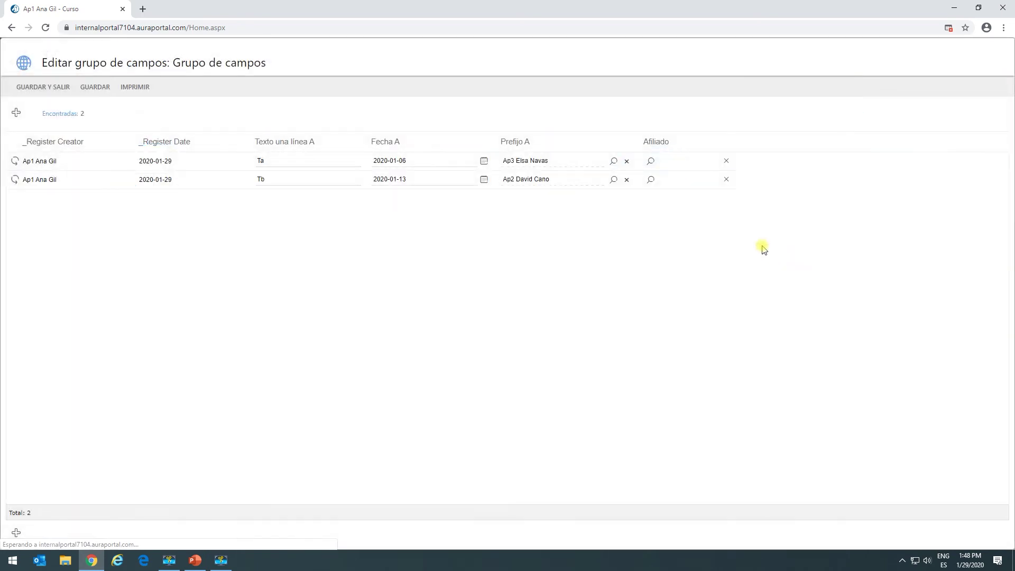
pyautogui.click(651, 161)
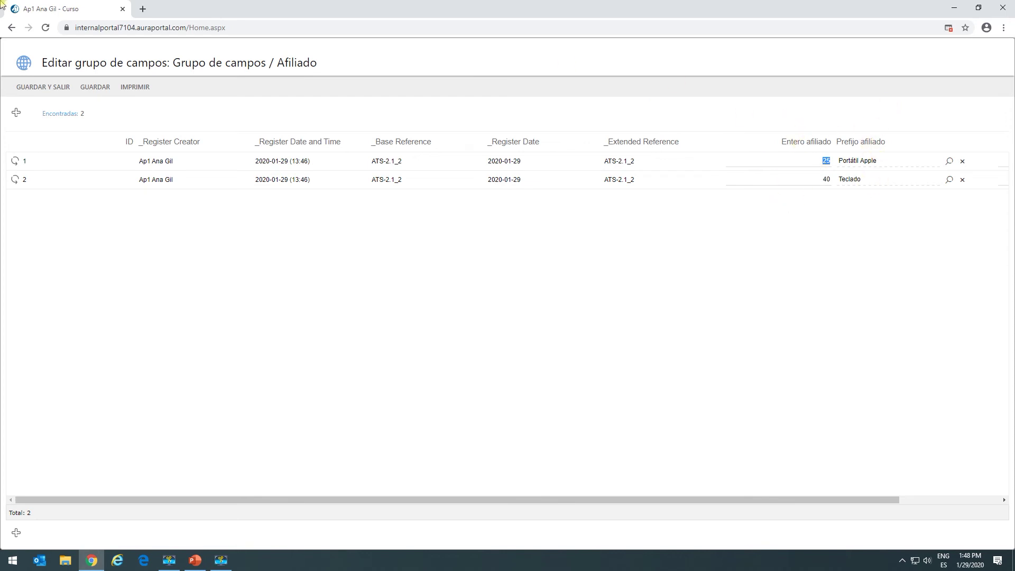
pyautogui.click(29, 87)
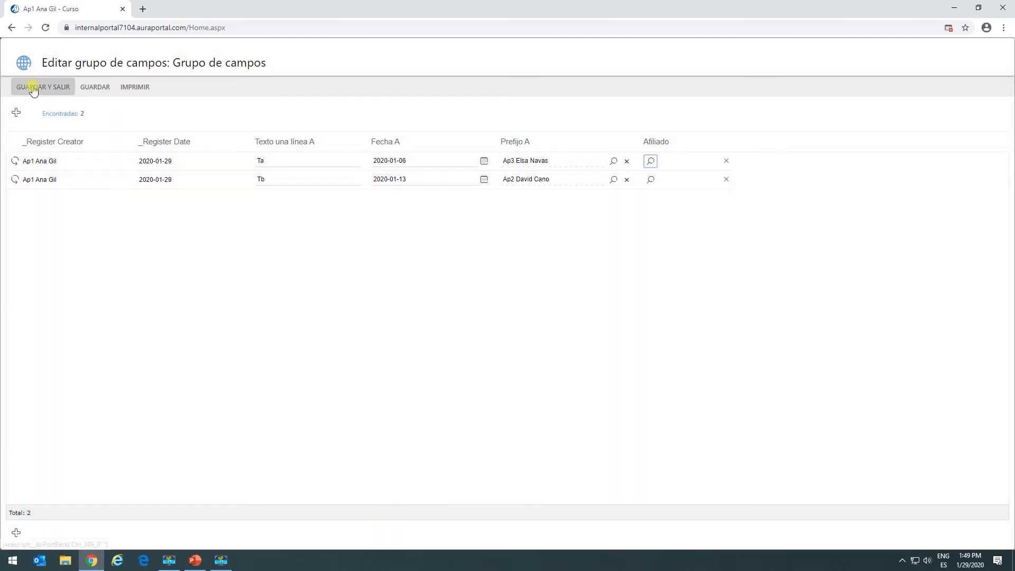
pyautogui.click(43, 87)
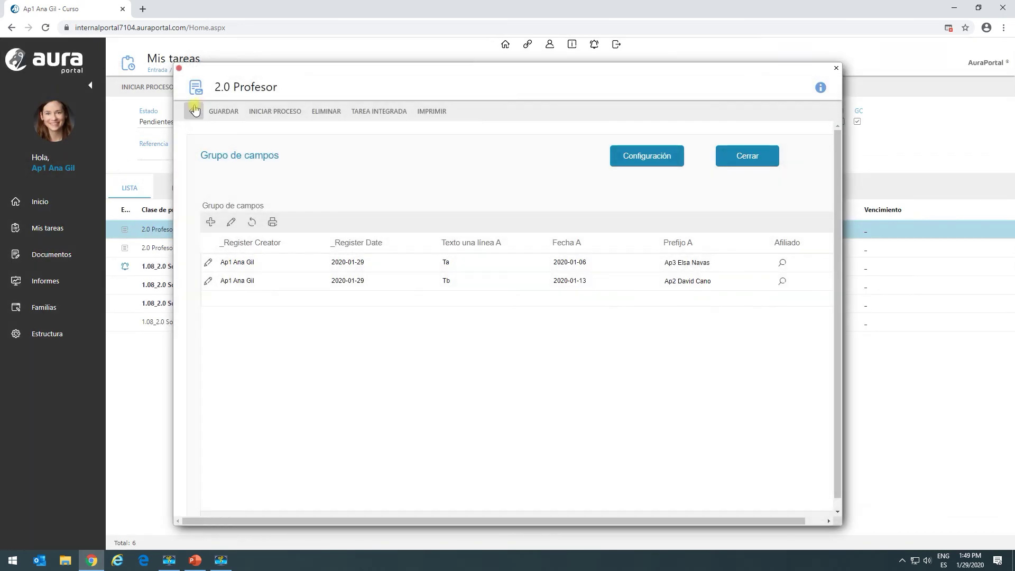
pyautogui.click(195, 110)
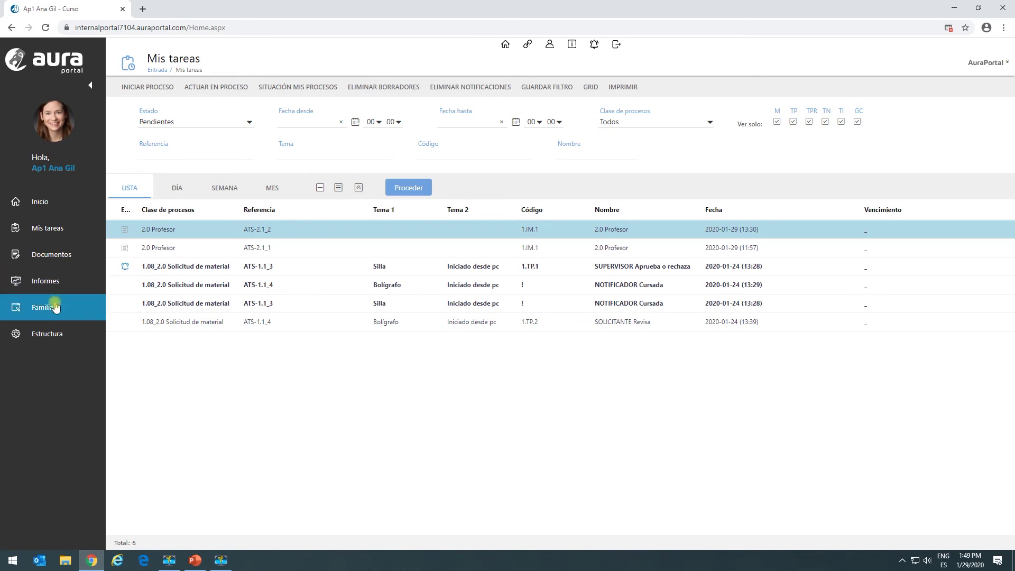
# Create and save field group 'Demo Grupo de campos' in the Demo chapter of Términos.
pyautogui.click(47, 334)
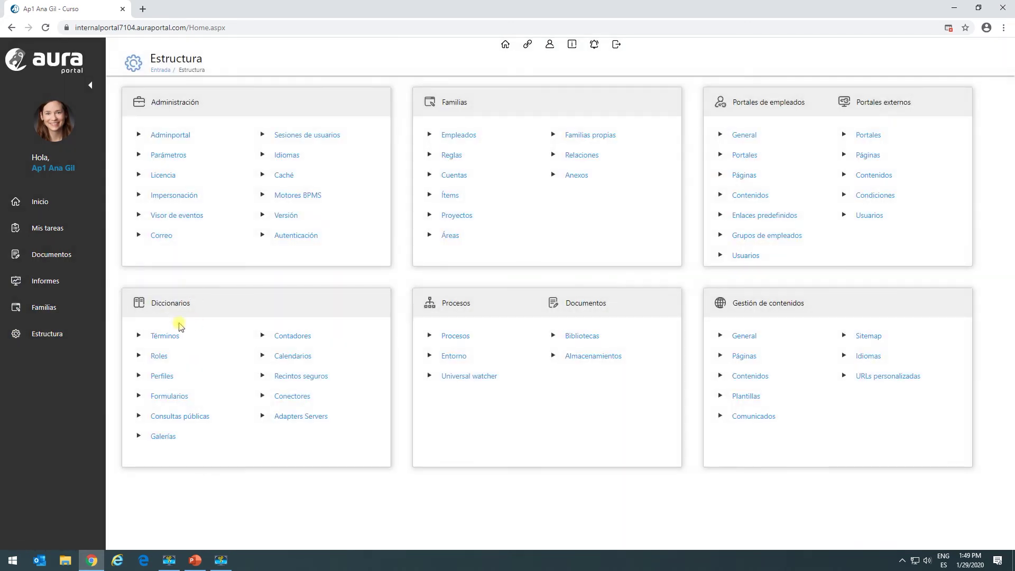
pyautogui.click(168, 336)
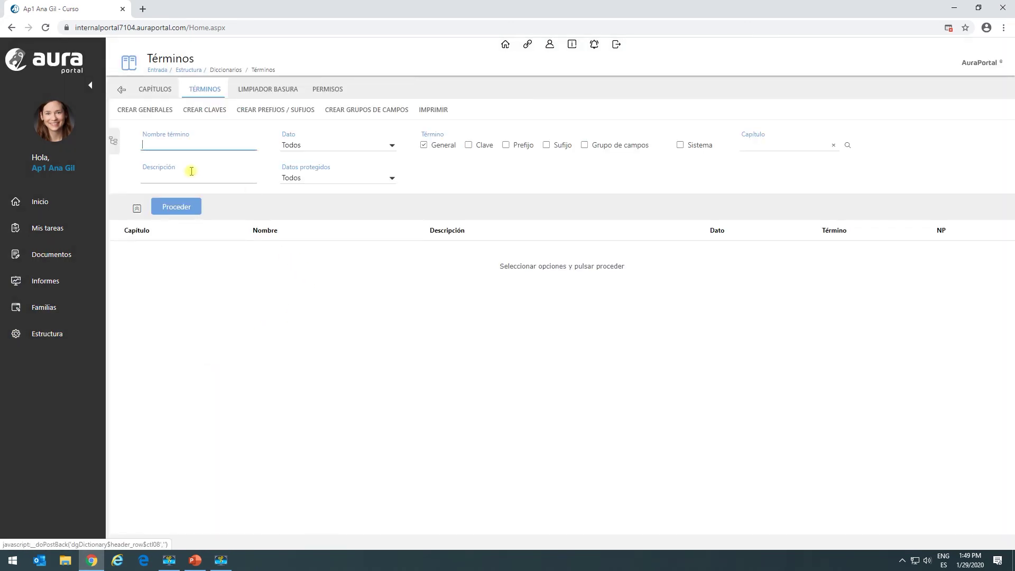
pyautogui.click(349, 111)
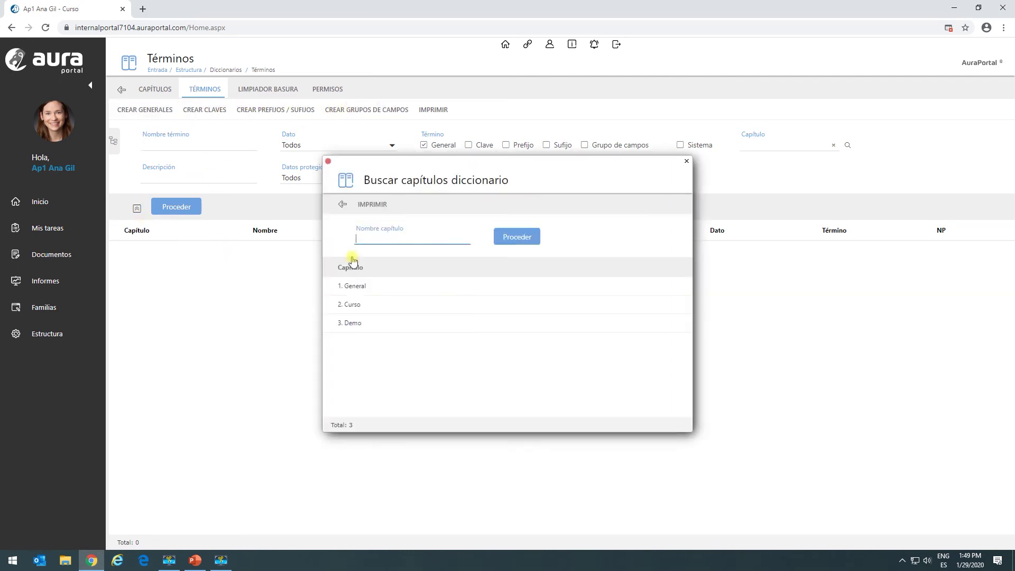
pyautogui.click(354, 322)
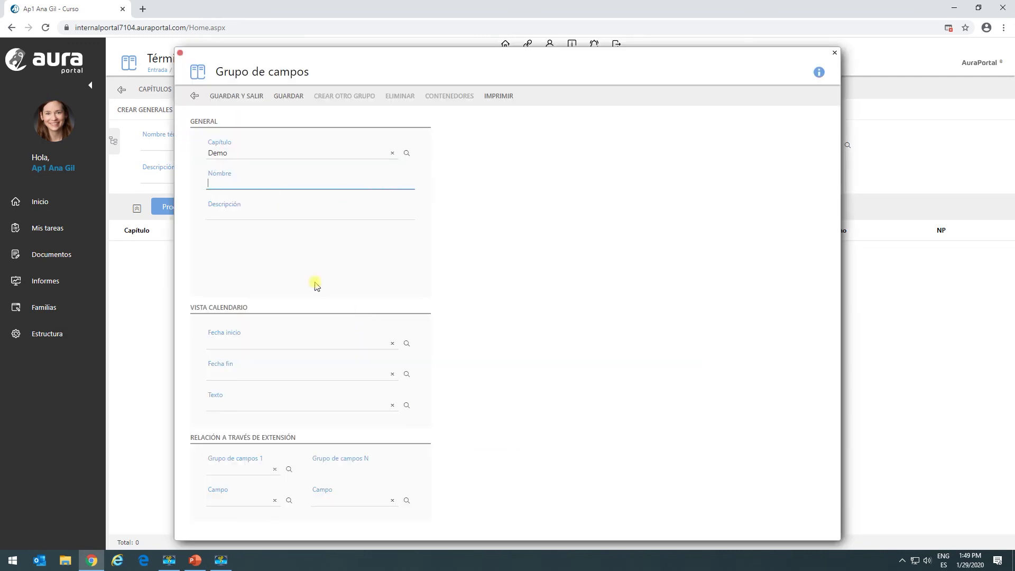
pyautogui.click(228, 181)
pyautogui.write('Demo Grupo de campos')
pyautogui.click(288, 96)
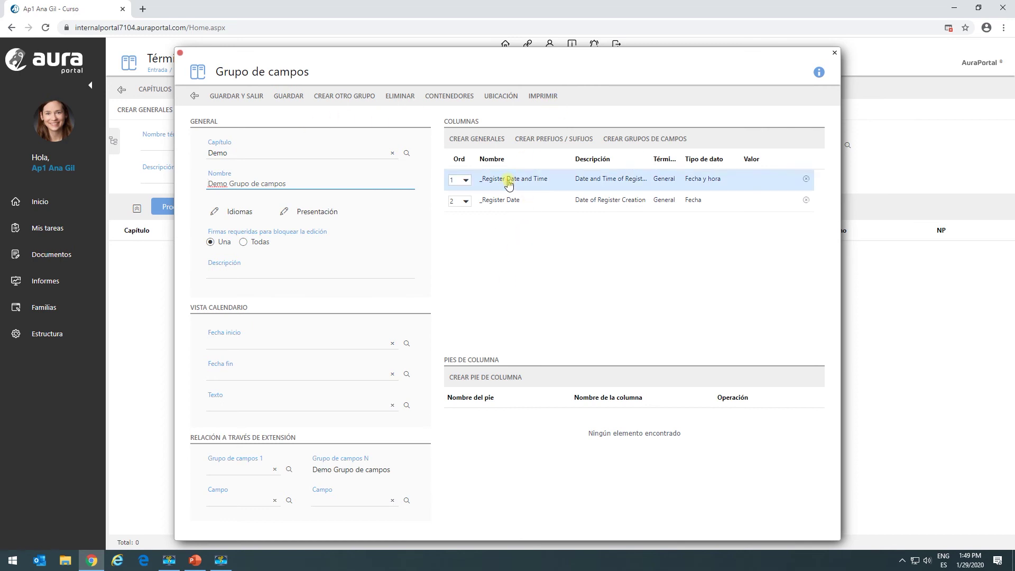
pyautogui.moveTo(508, 184)
pyautogui.mouseDown()
pyautogui.moveTo(532, 183)
pyautogui.moveTo(490, 183)
pyautogui.moveTo(522, 200)
pyautogui.moveTo(512, 181)
pyautogui.mouseUp()
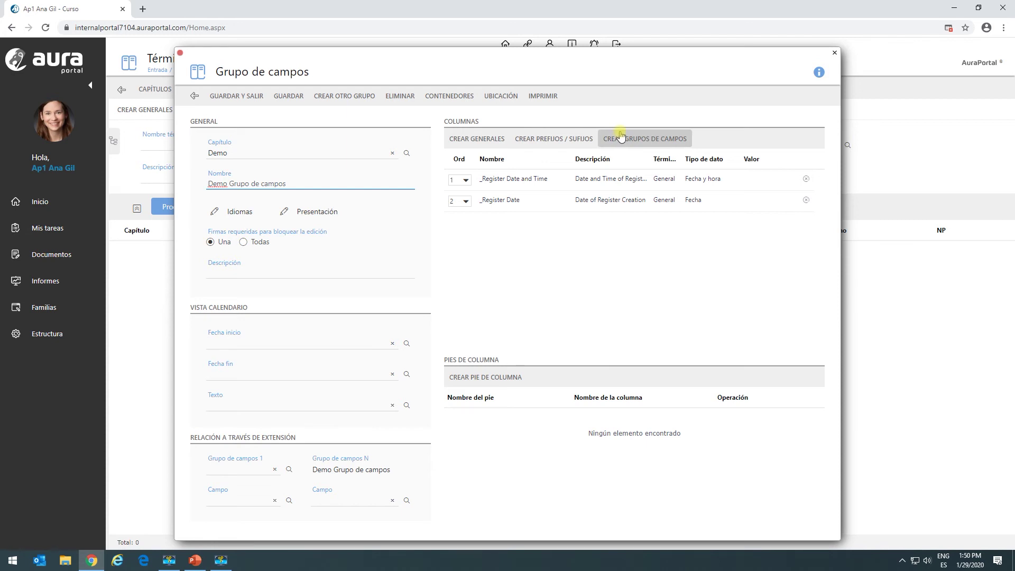
# Add a single-line text term column to the field group.
pyautogui.click(486, 141)
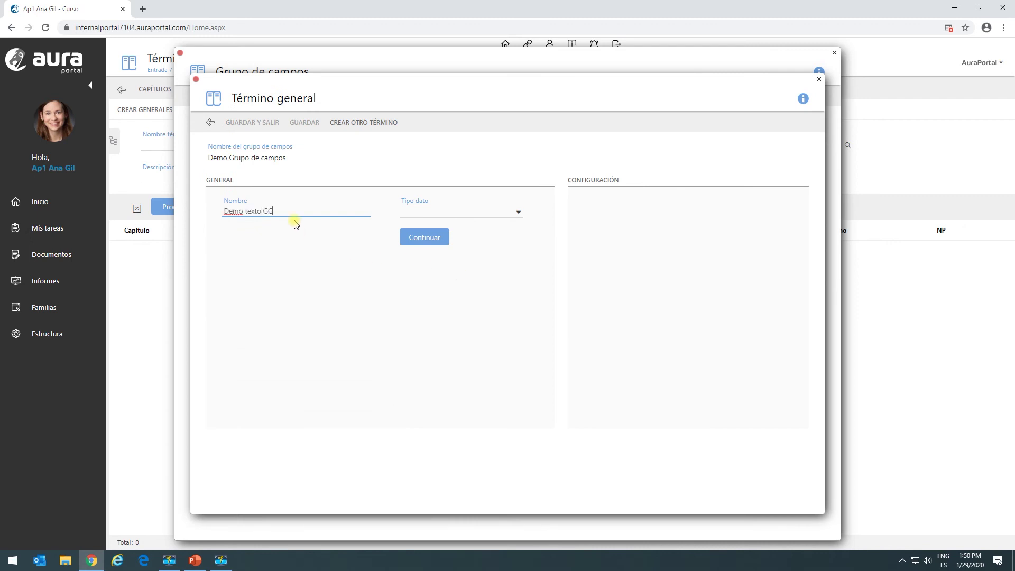
pyautogui.click(520, 212)
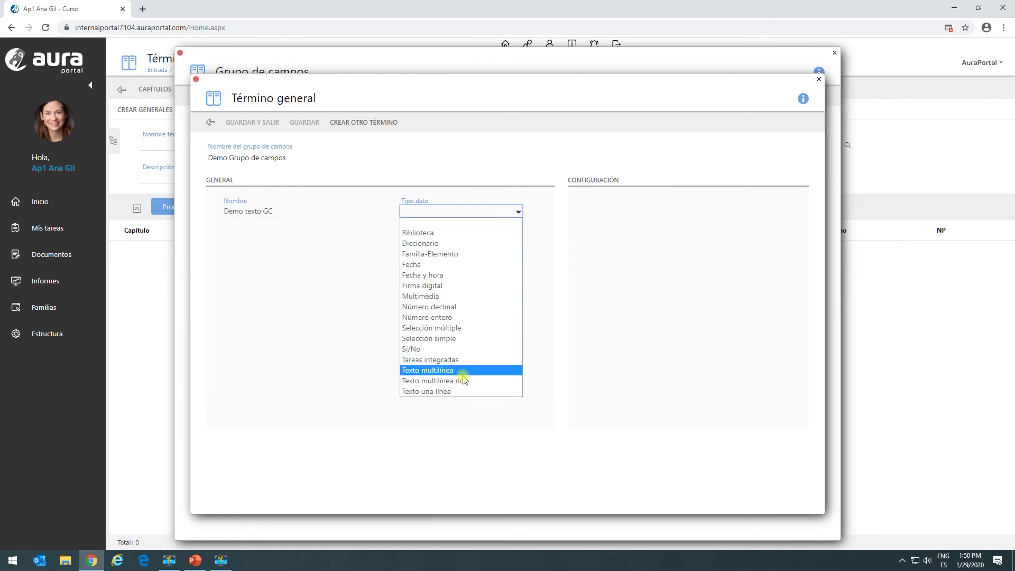
pyautogui.click(460, 392)
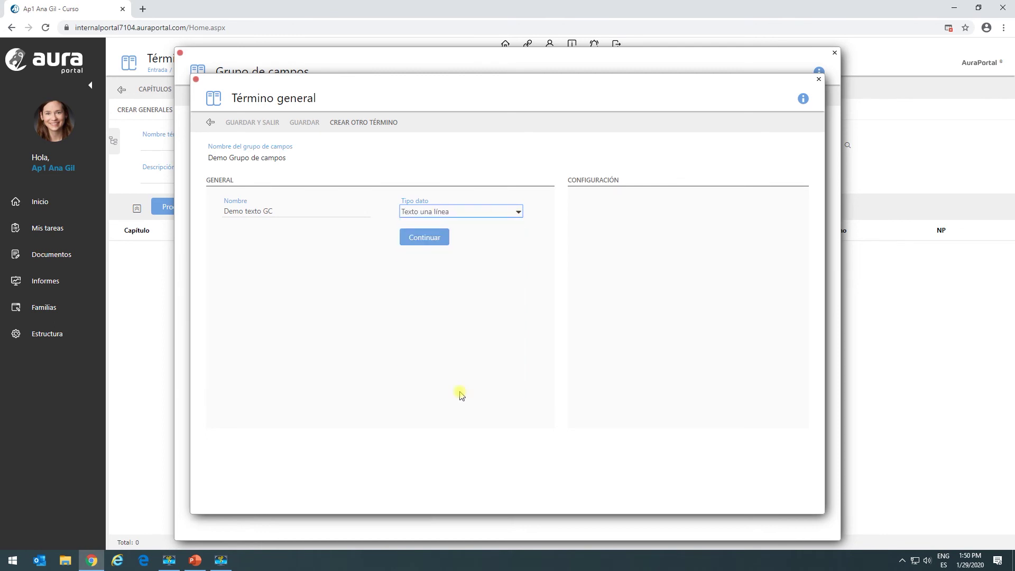
pyautogui.click(412, 238)
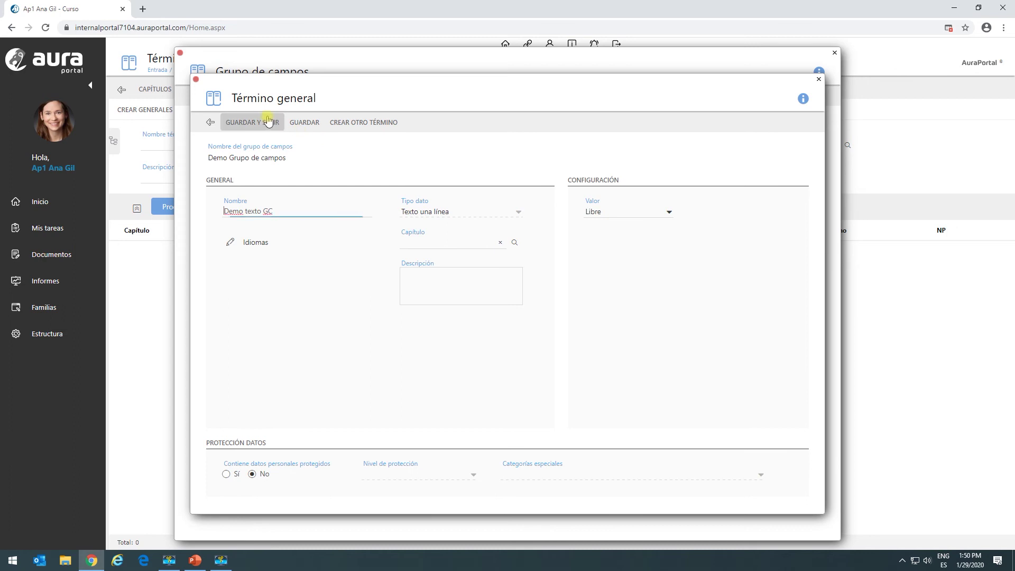
# Add and save the date term Demo fecha GC.
pyautogui.click(349, 124)
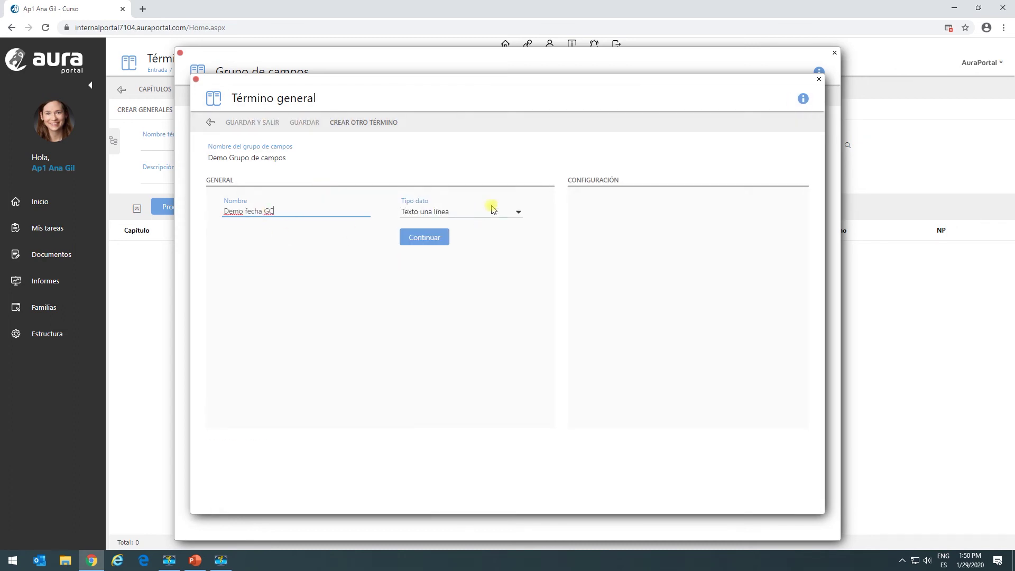
pyautogui.click(519, 212)
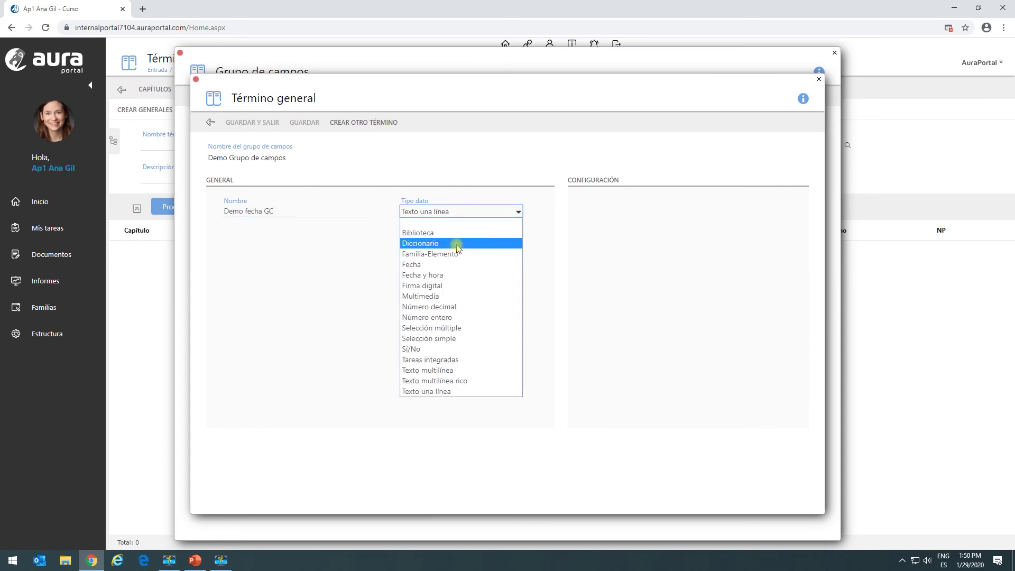
pyautogui.click(439, 264)
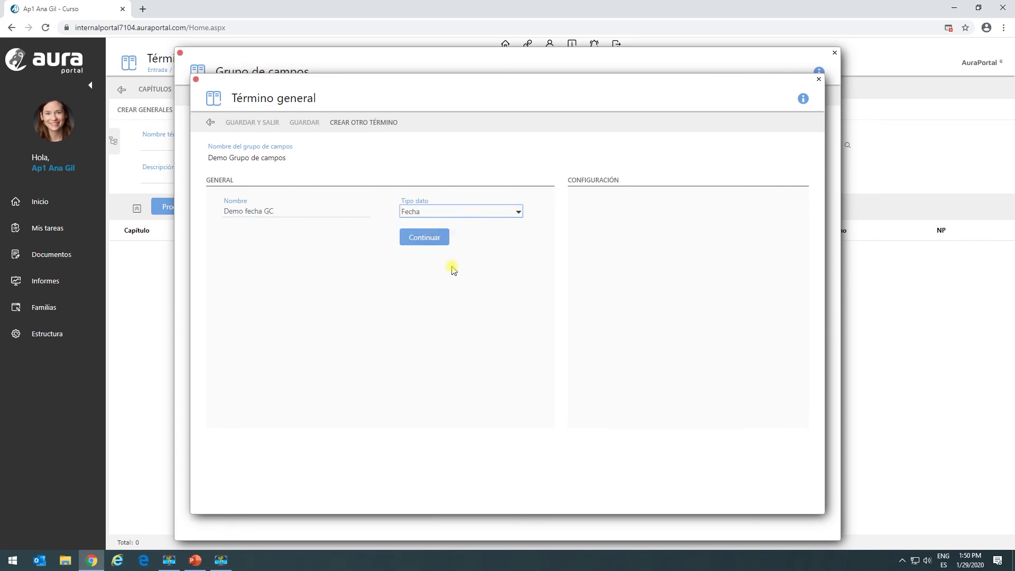
pyautogui.click(420, 237)
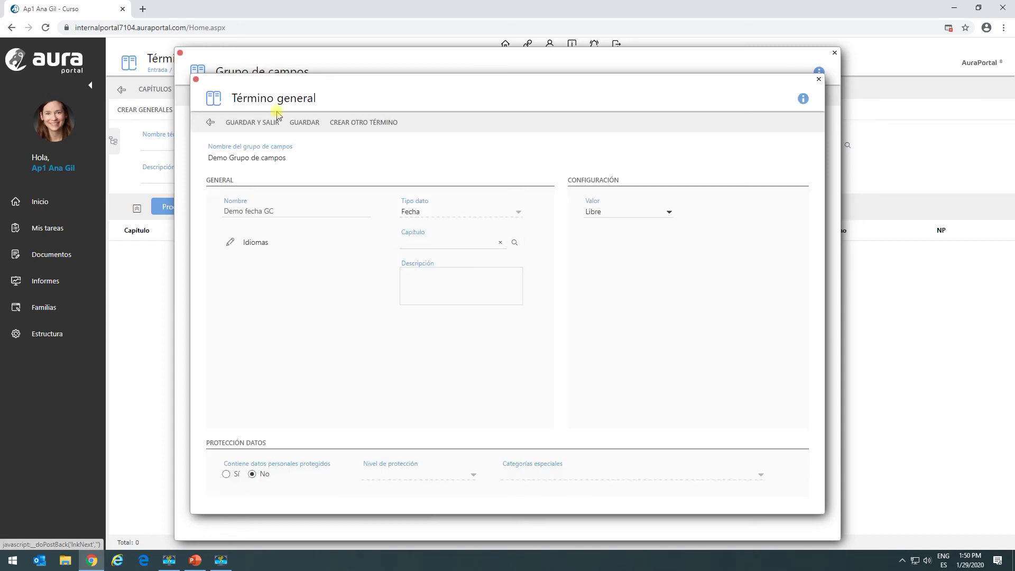
pyautogui.click(305, 126)
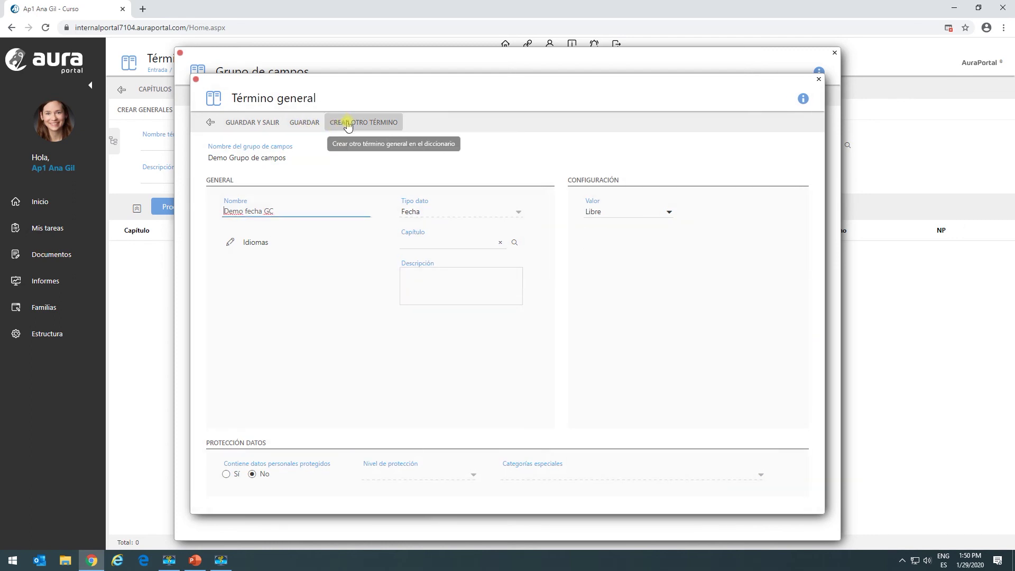
# Create the term Demo seleccion GC with data type Selección simple.
pyautogui.click(348, 123)
pyautogui.write('Demo seleccion GC')
pyautogui.press('Tab')
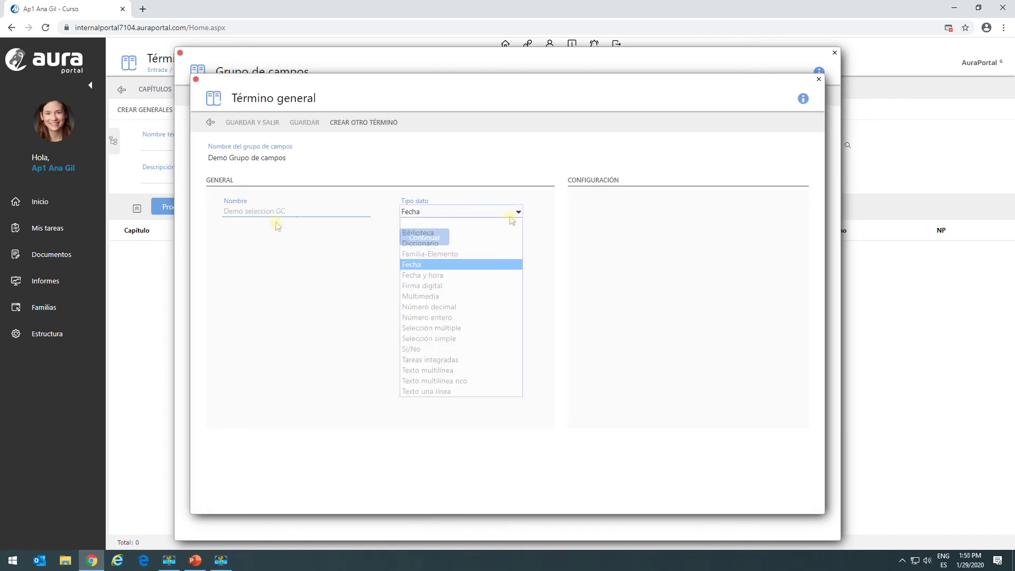
pyautogui.click(453, 338)
pyautogui.click(426, 240)
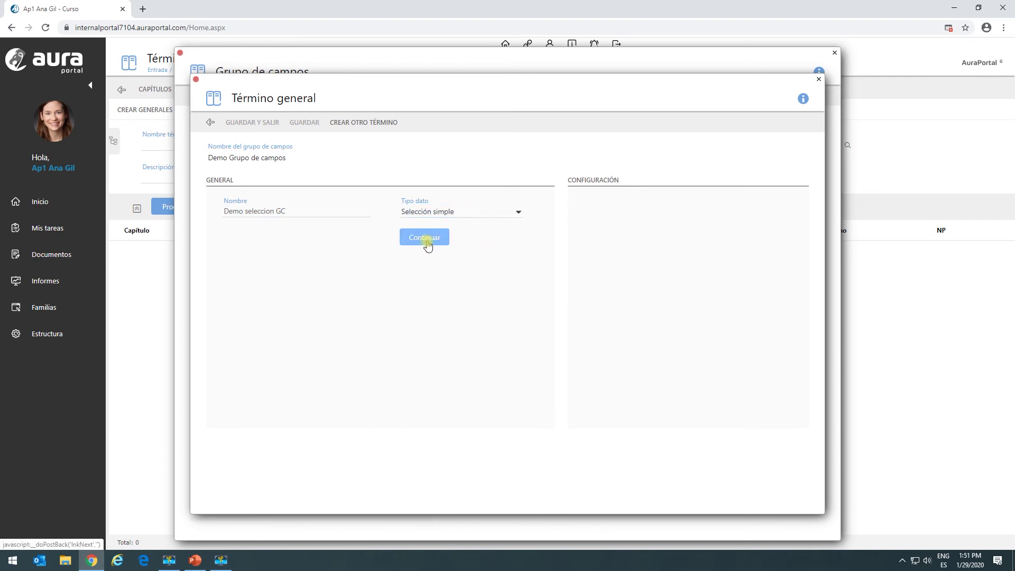
# Give Demo seleccion GC the options GC1 and GC2.
pyautogui.click(673, 243)
pyautogui.write('GC1')
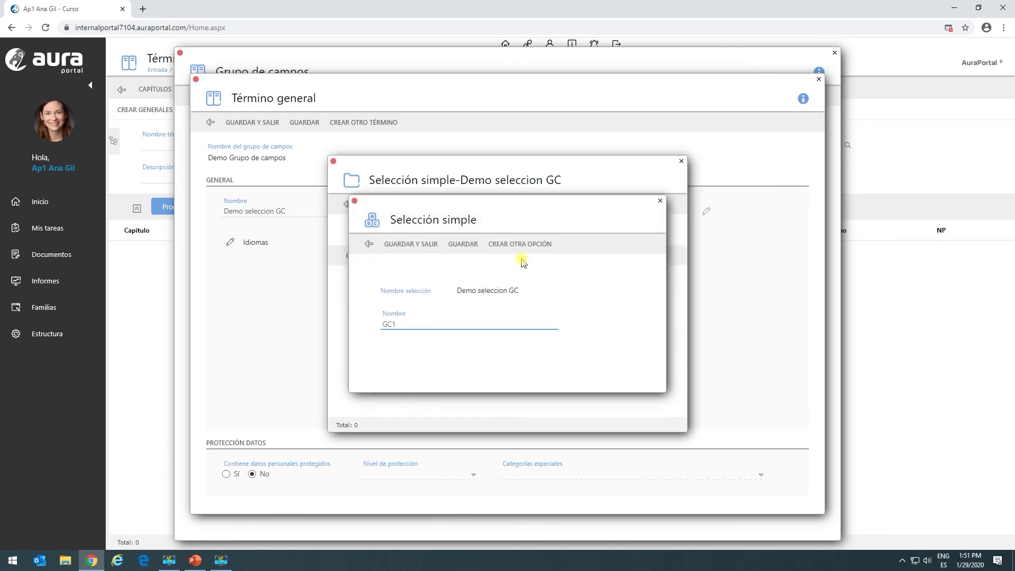
pyautogui.click(467, 244)
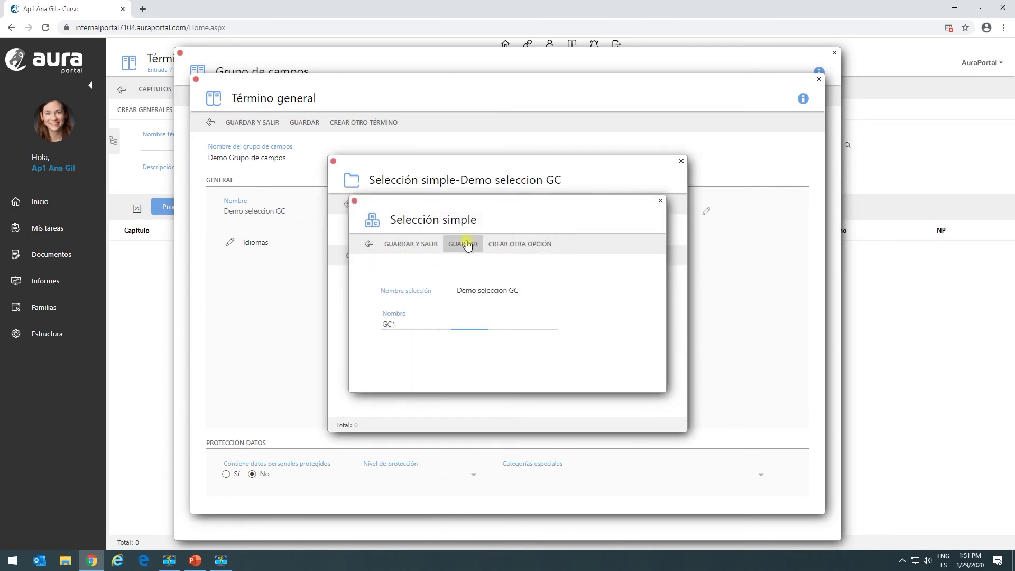
pyautogui.click(510, 244)
pyautogui.click(433, 324)
pyautogui.write('GC')
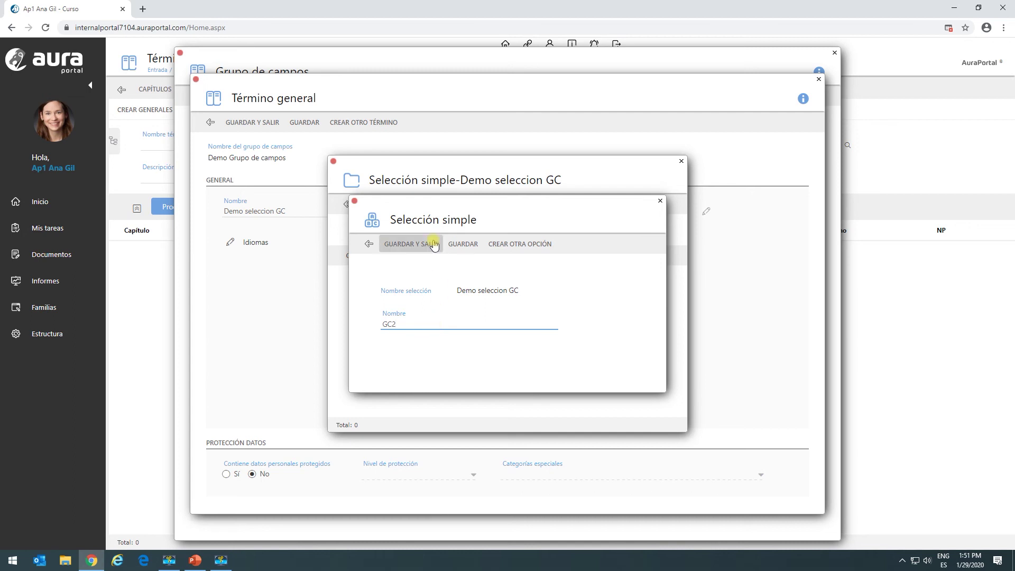
pyautogui.click(459, 244)
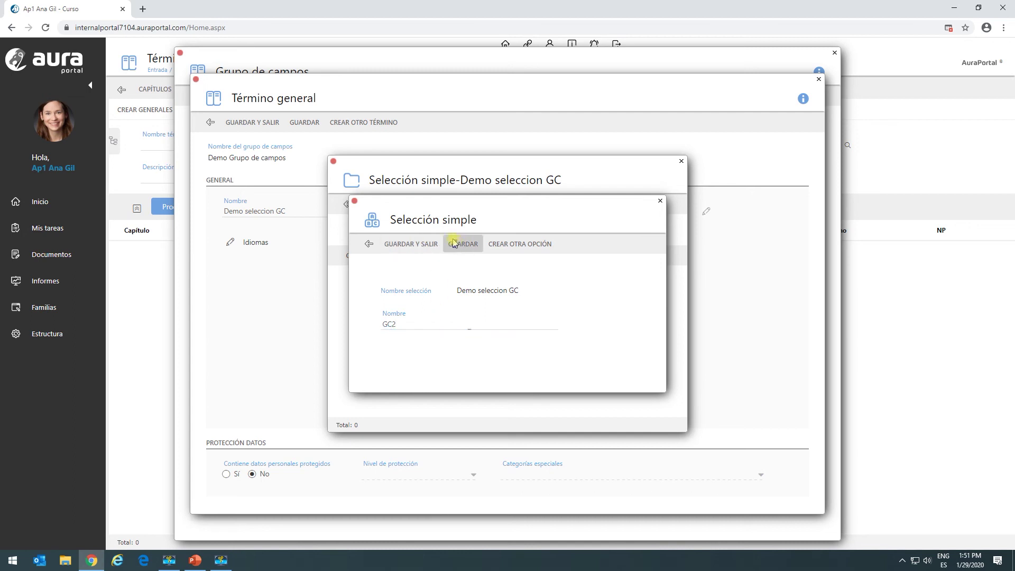
pyautogui.click(406, 243)
pyautogui.click(376, 203)
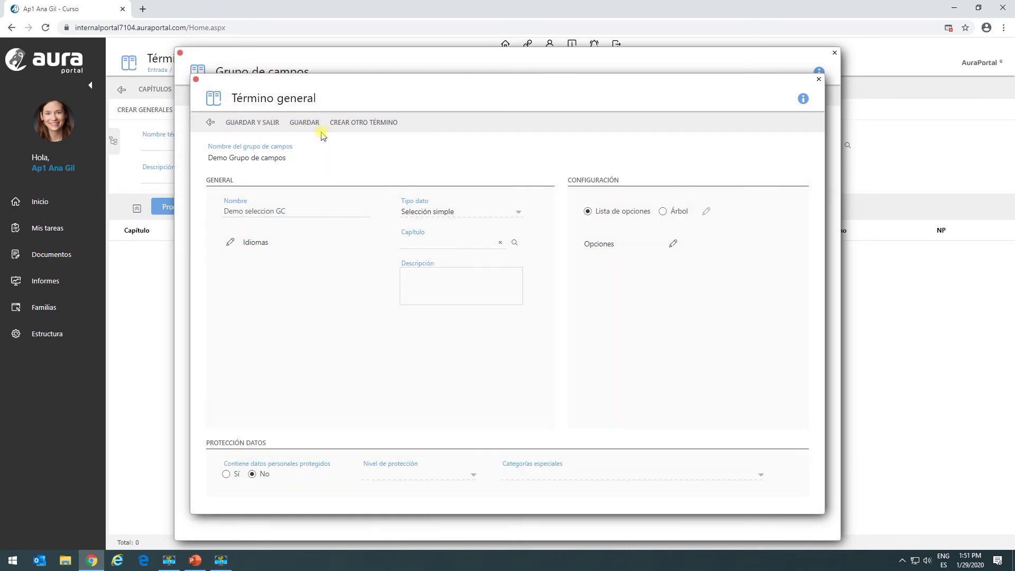
pyautogui.click(345, 122)
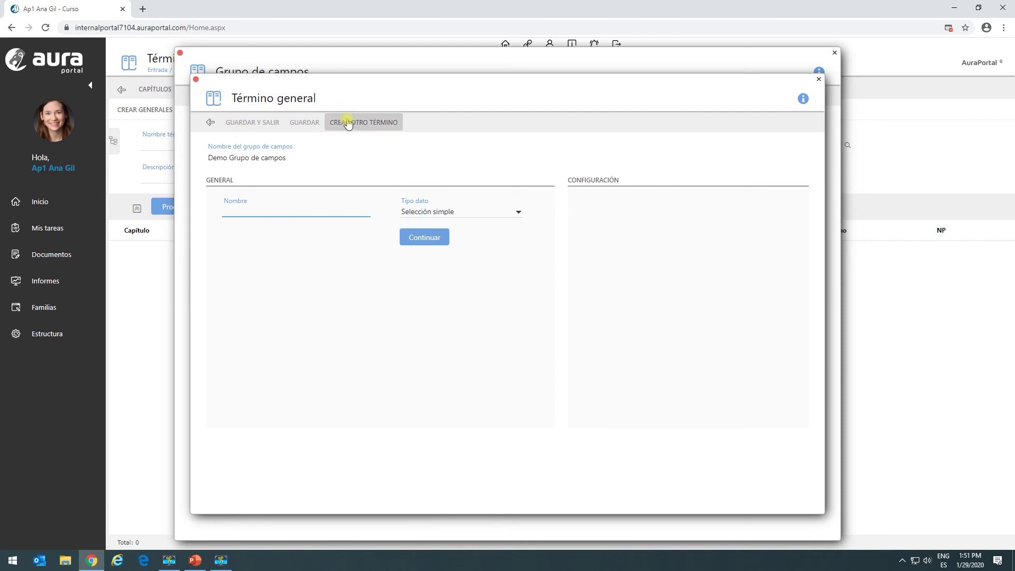
# Create prefix Demo Products GC based on the Products family for the field group.
pyautogui.click(210, 123)
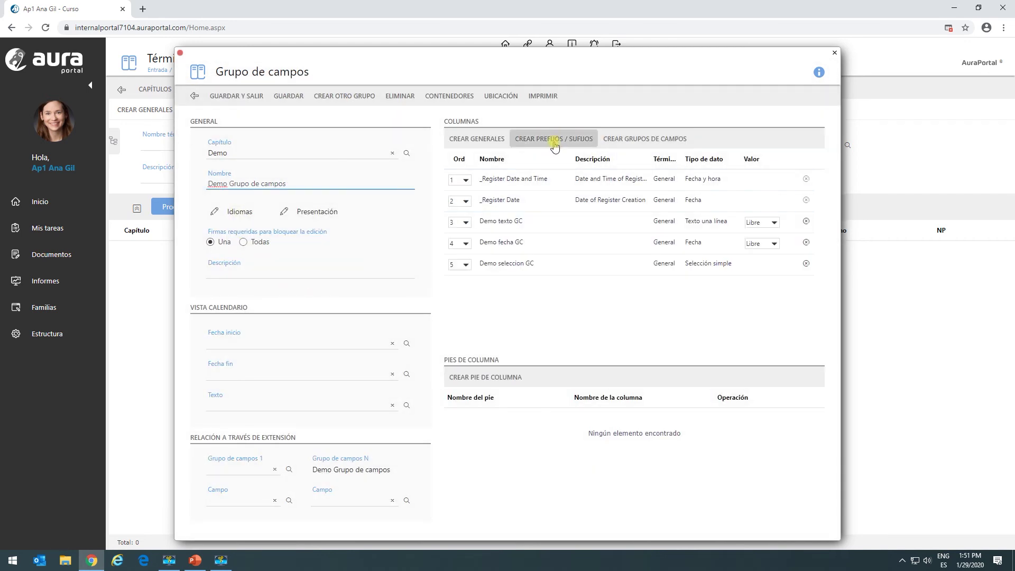
pyautogui.click(556, 140)
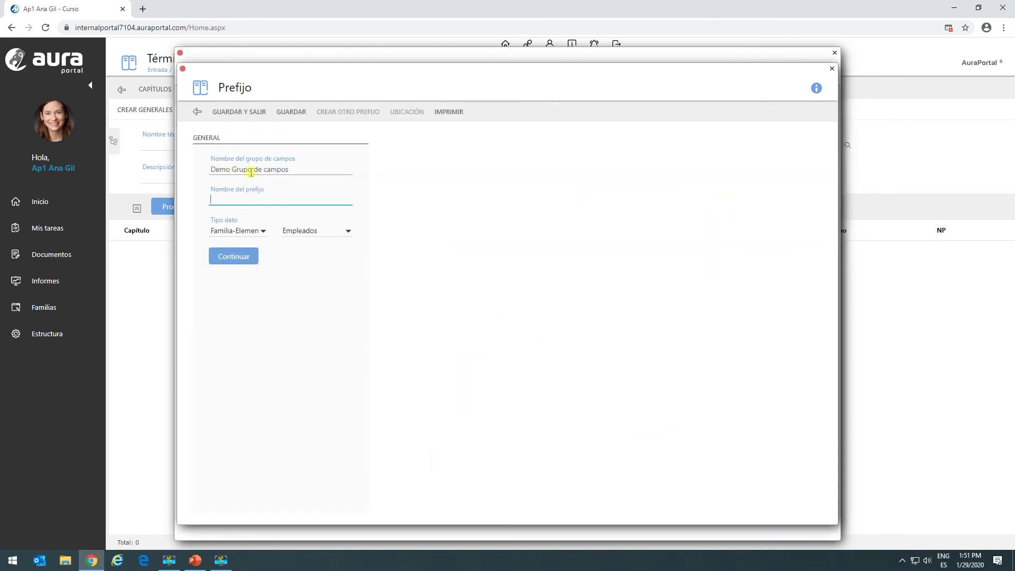
pyautogui.click(349, 232)
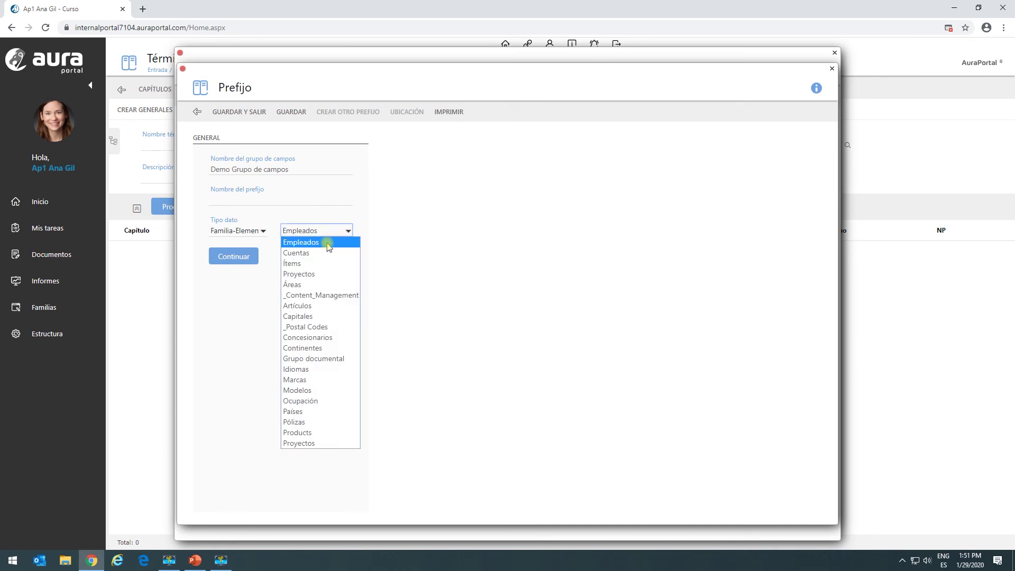
pyautogui.click(316, 432)
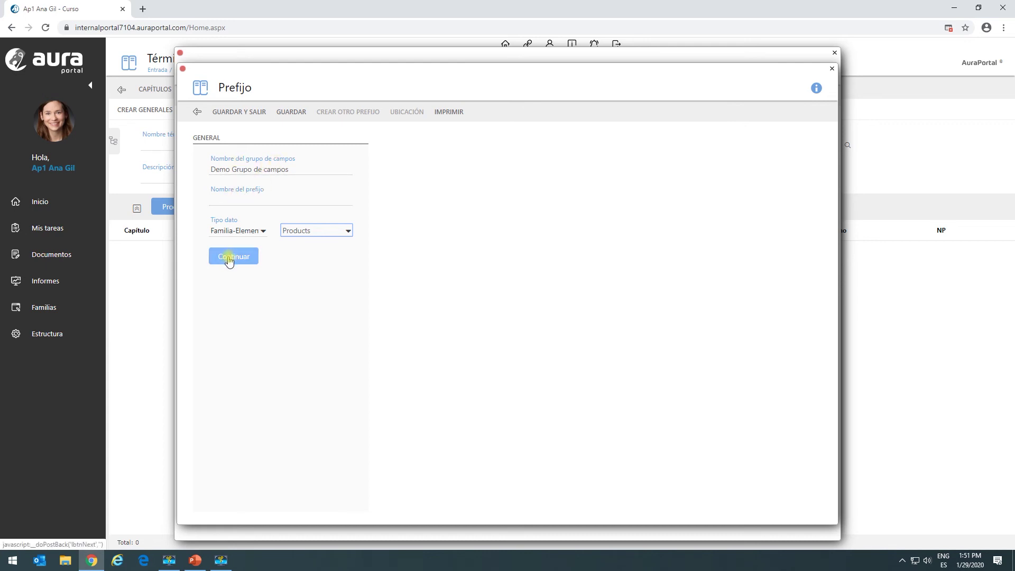
pyautogui.click(234, 194)
pyautogui.click(234, 196)
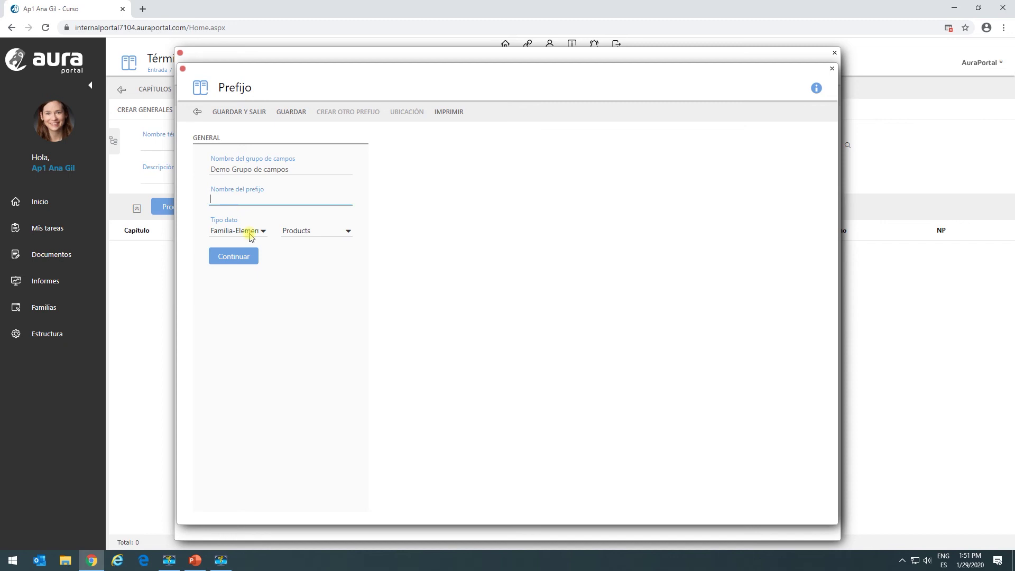
pyautogui.write('Demo Products GC')
pyautogui.click(238, 263)
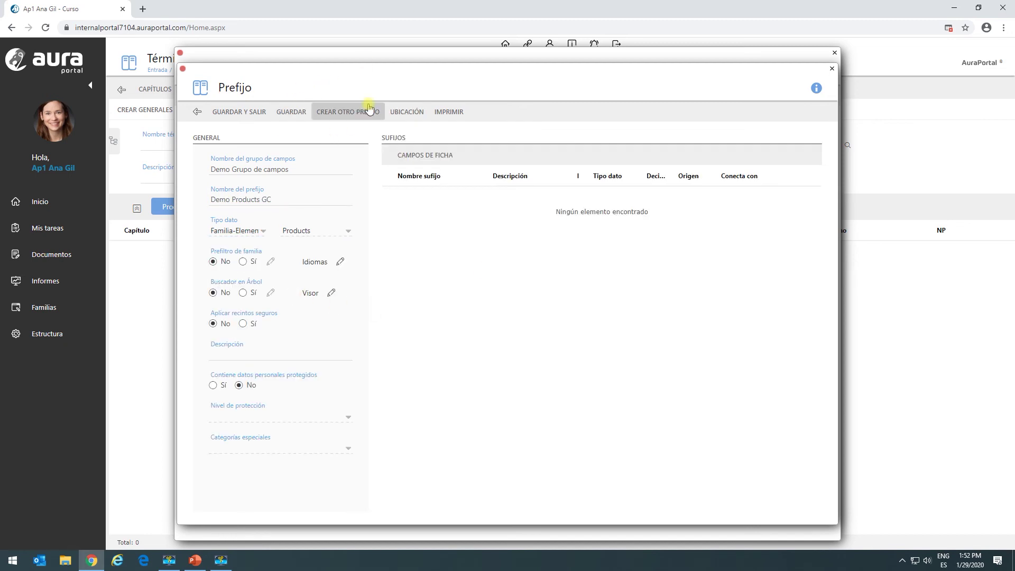
# Add Disponible and Precio as suffixes of the Demo Products GC prefix and save it.
pyautogui.click(418, 156)
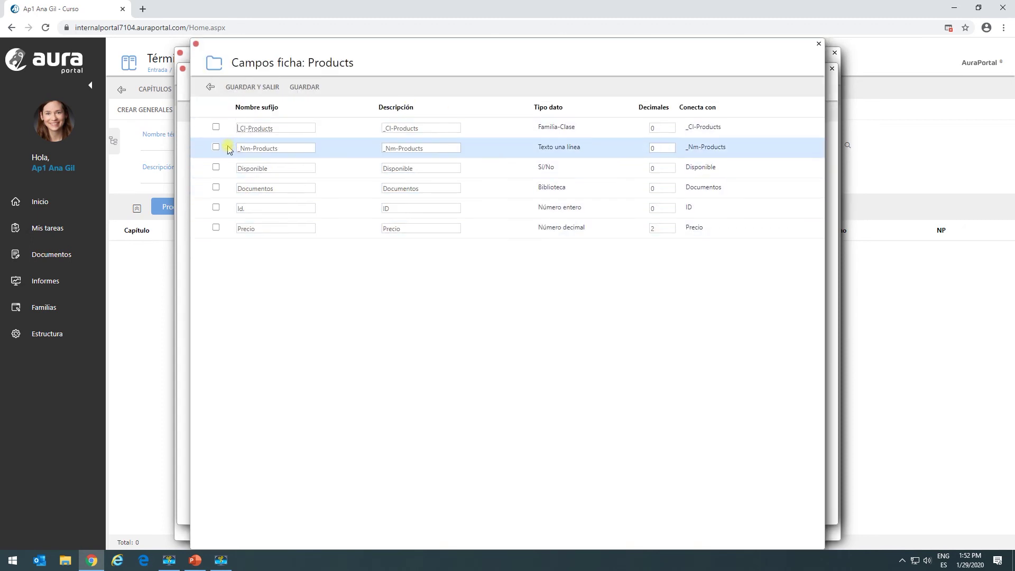
pyautogui.click(217, 170)
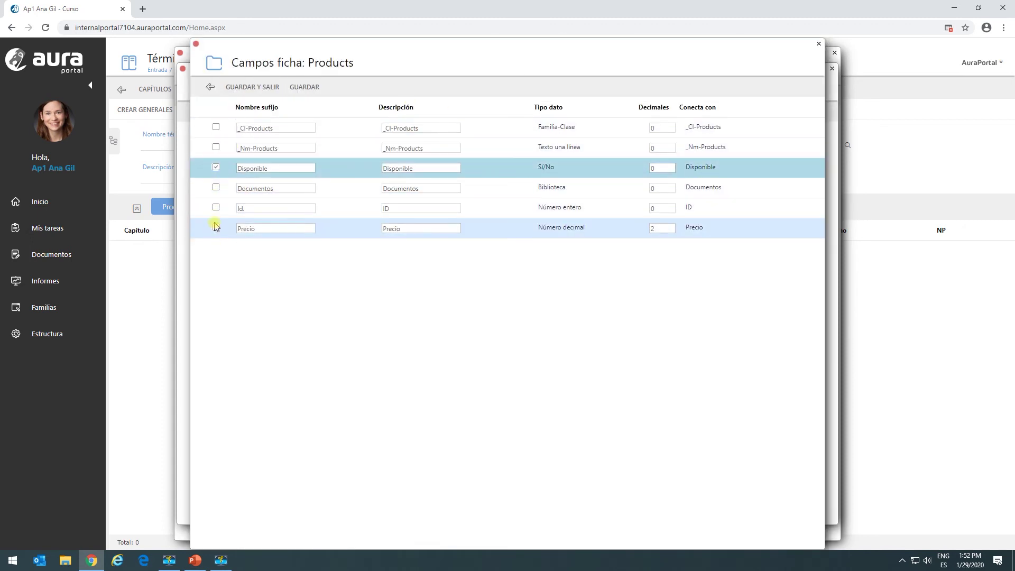
pyautogui.click(214, 229)
pyautogui.click(216, 230)
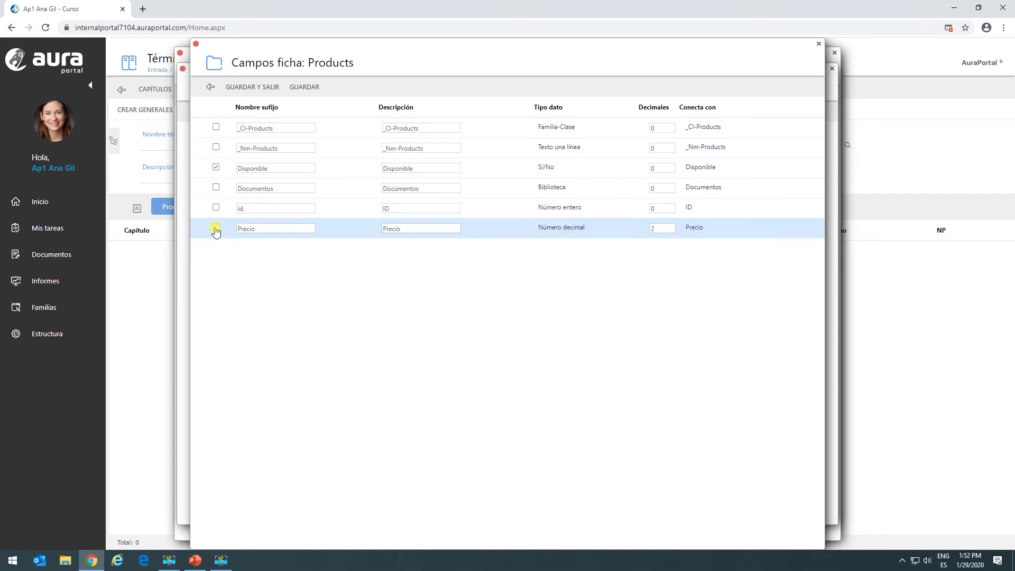
pyautogui.click(252, 87)
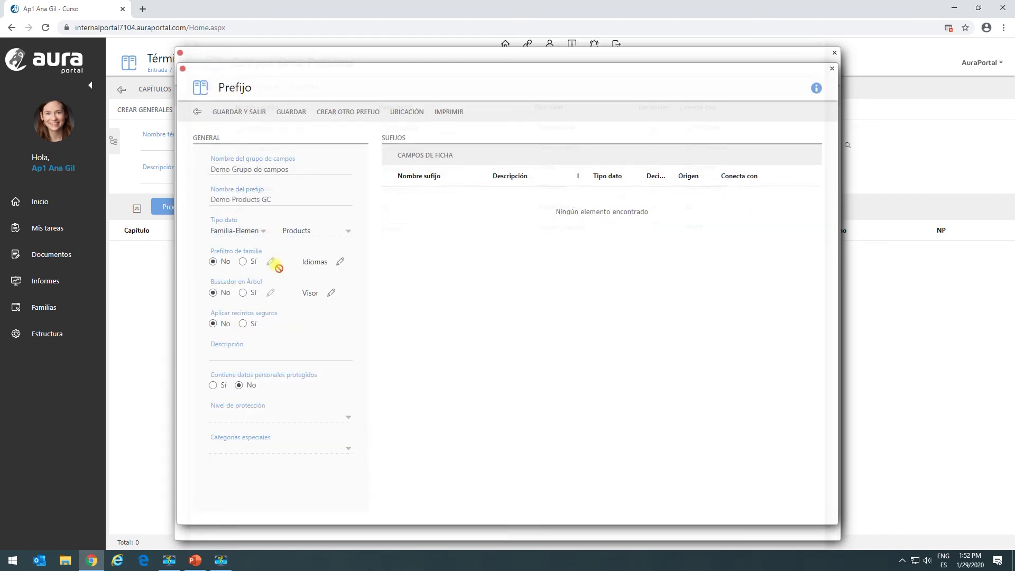
pyautogui.click(229, 113)
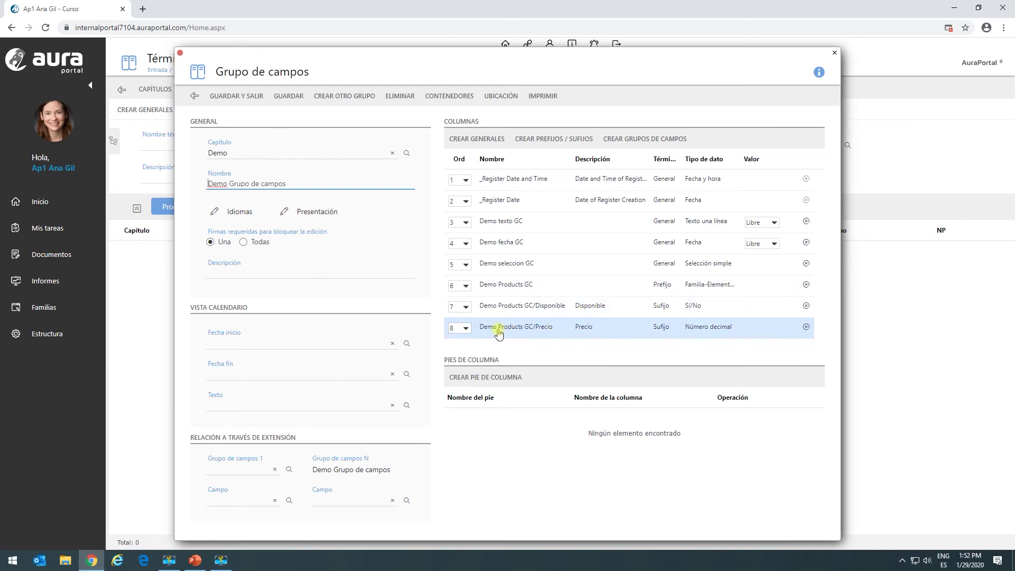
pyautogui.click(634, 139)
# Save the new Demo Grupo GC group and add a Texto una línea term 'Demo texto afiliado'.
pyautogui.click(278, 185)
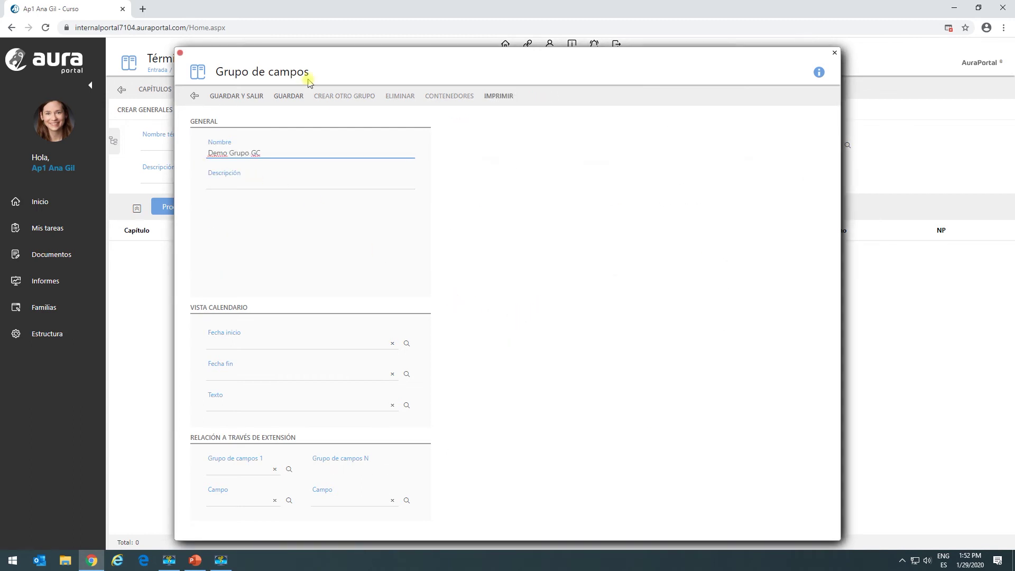
pyautogui.click(289, 96)
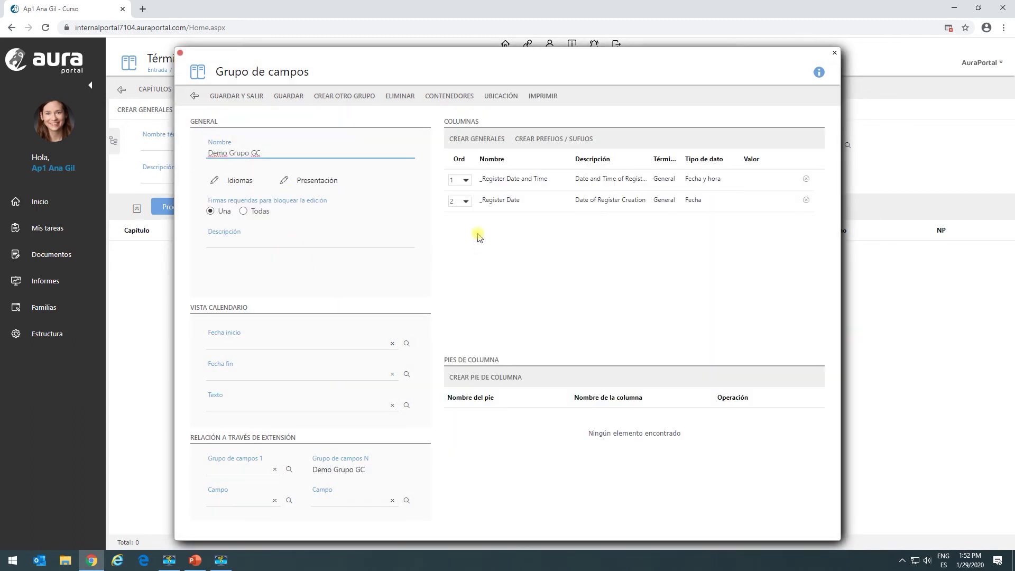
pyautogui.click(489, 139)
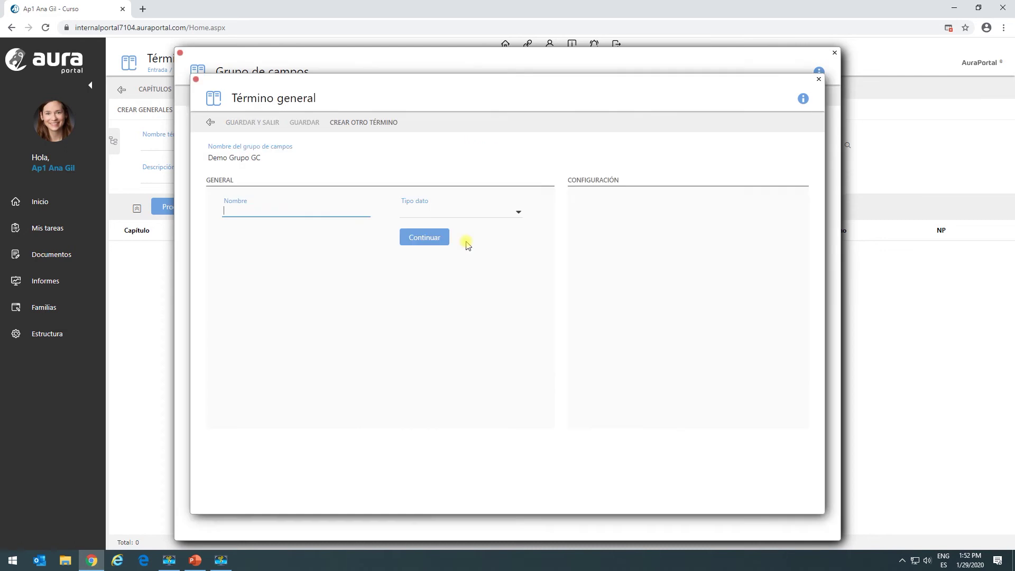
pyautogui.write('Demo texto afiliado')
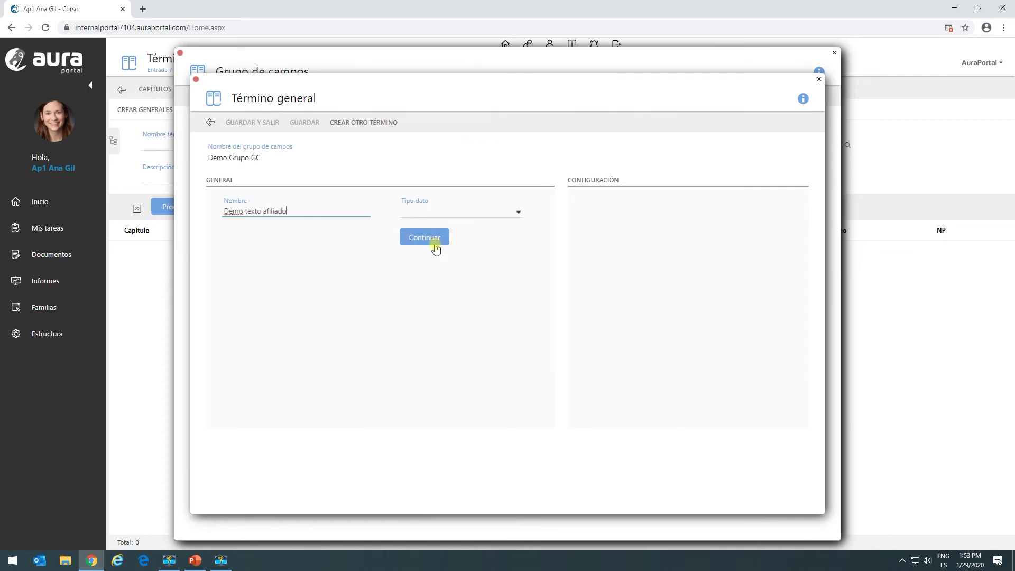
pyautogui.click(518, 212)
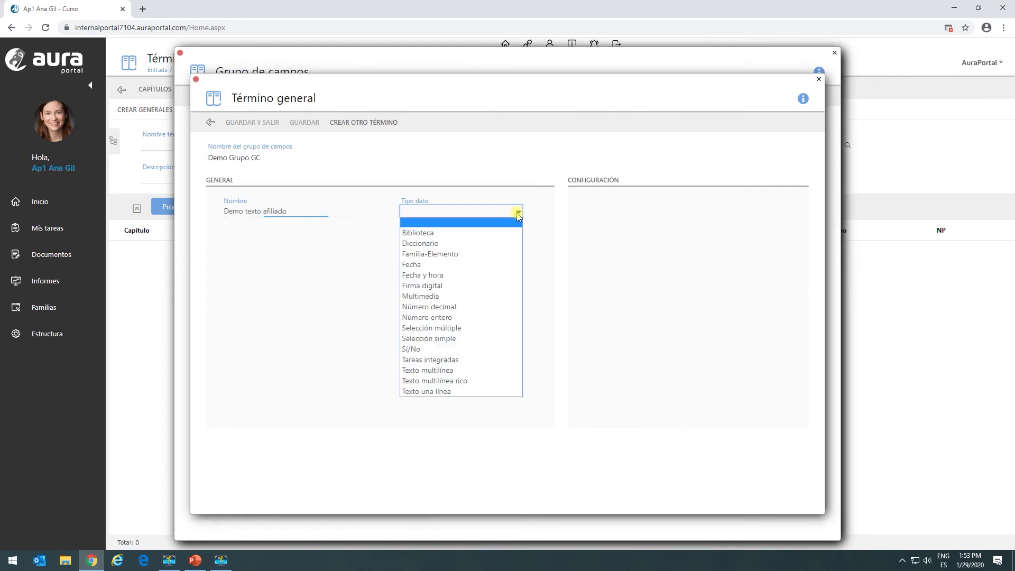
pyautogui.click(477, 391)
# Rename the term to 'Demo sn afiliado' and confirm it appears in the group's columns.
pyautogui.tripleClick(260, 212)
pyautogui.press('BackSpace')
pyautogui.write('Demo sn afiliado')
pyautogui.click(423, 236)
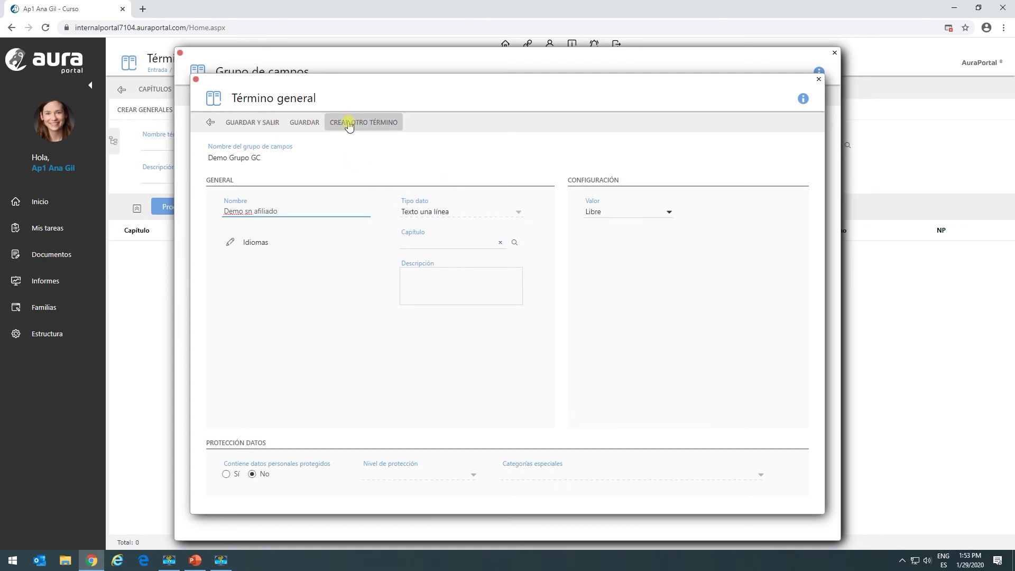
pyautogui.click(212, 124)
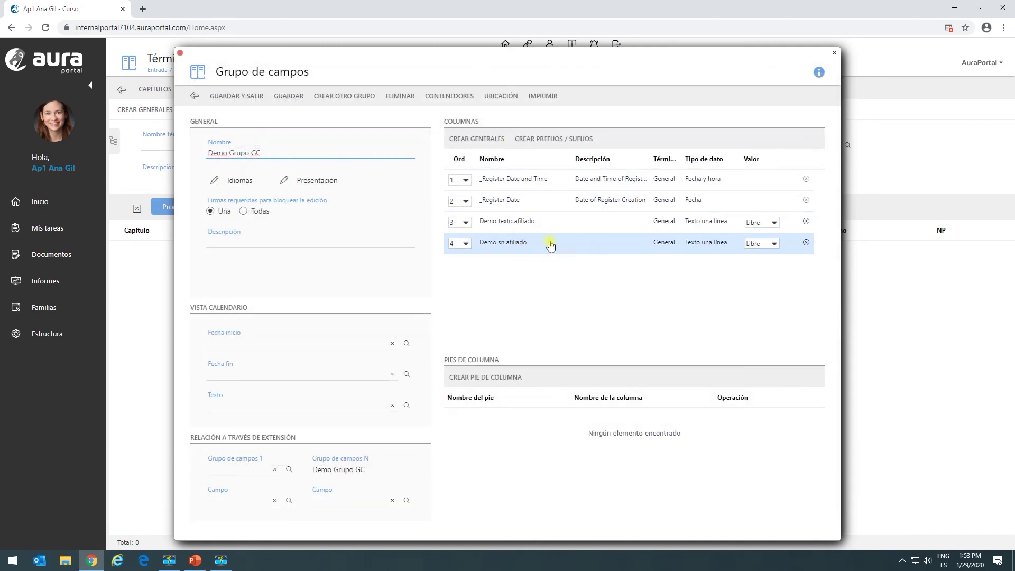
pyautogui.click(528, 244)
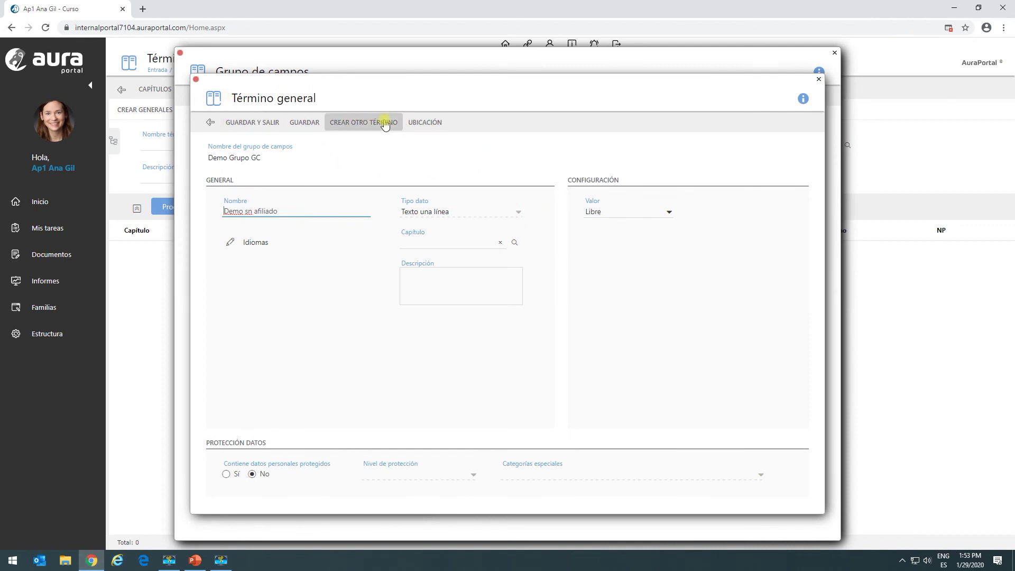
pyautogui.click(210, 124)
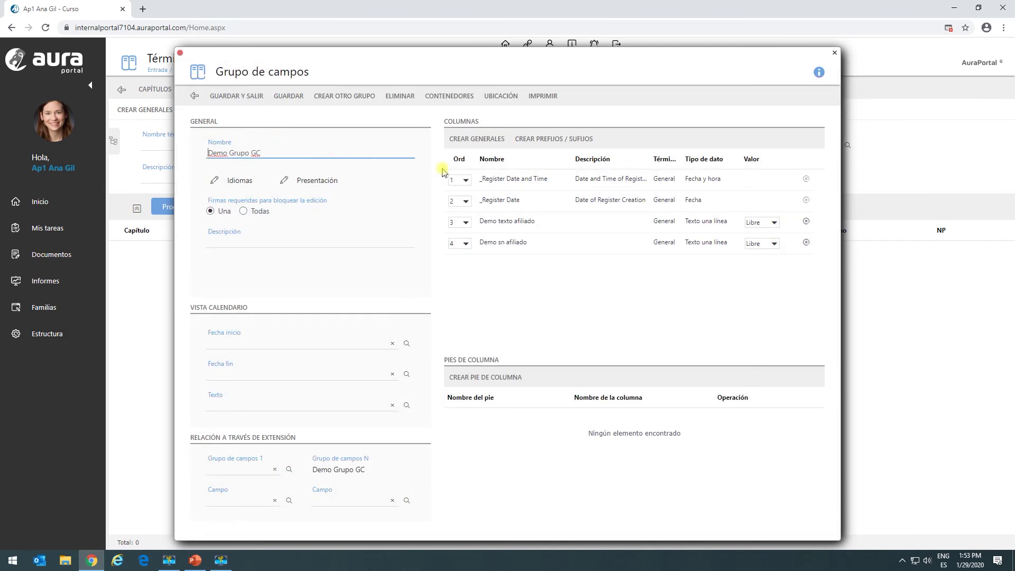
# Delete the text Demo sn afiliado column, recreate it as type Sí/No, and save the group.
pyautogui.click(805, 242)
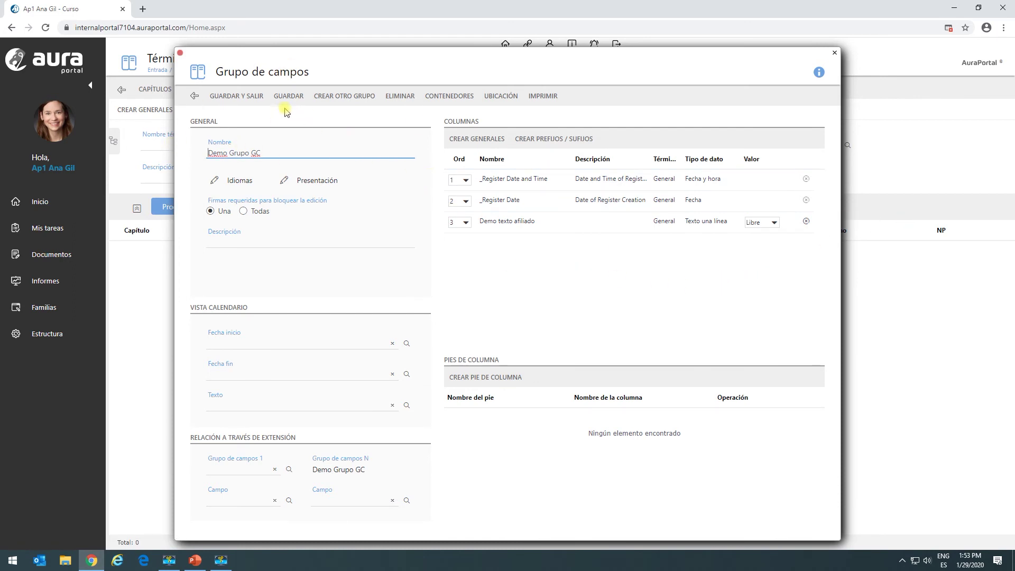
pyautogui.click(479, 138)
pyautogui.write('Demo sn afiliado')
pyautogui.click(517, 212)
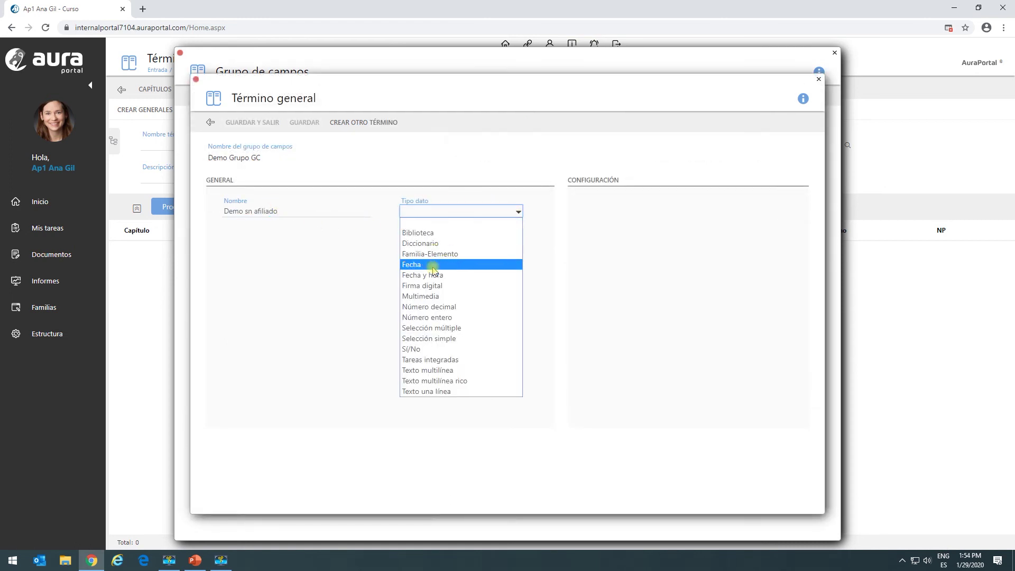
pyautogui.click(426, 349)
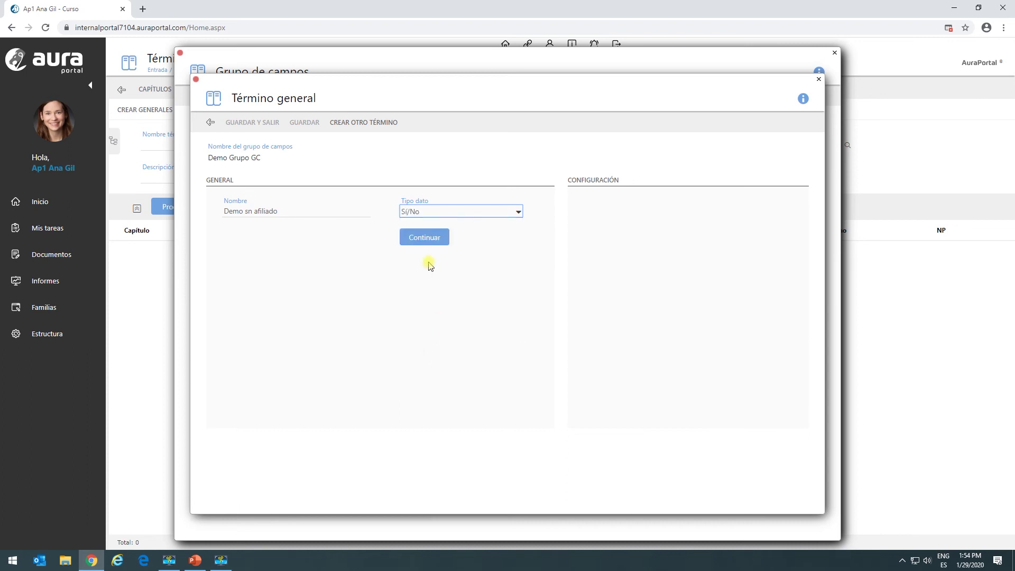
pyautogui.click(411, 239)
pyautogui.click(245, 123)
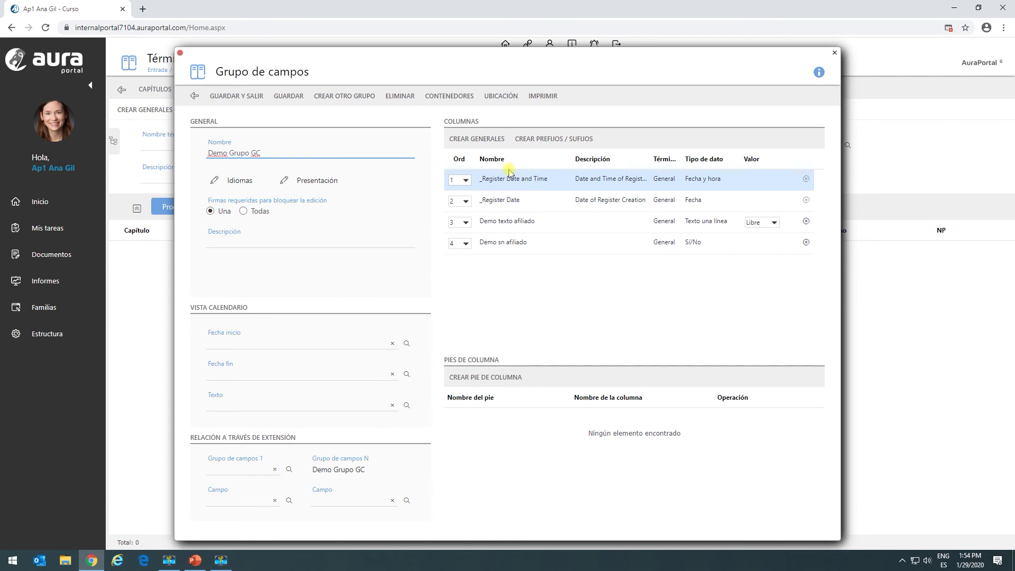
pyautogui.click(236, 96)
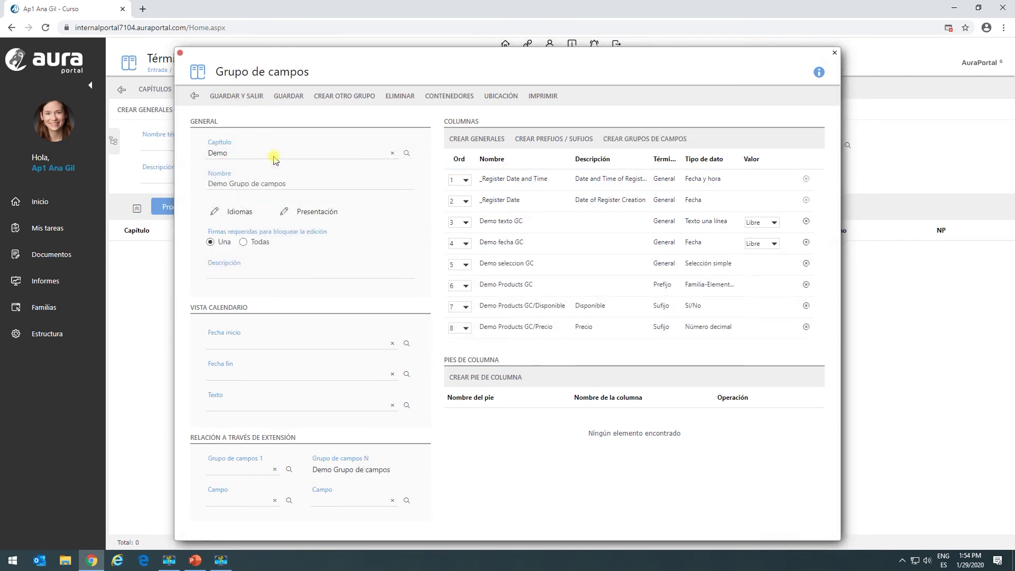
# Add a 'Precio medio' footer averaging Demo Products GC/Precio (Media aritmética) and save the group.
pyautogui.click(507, 378)
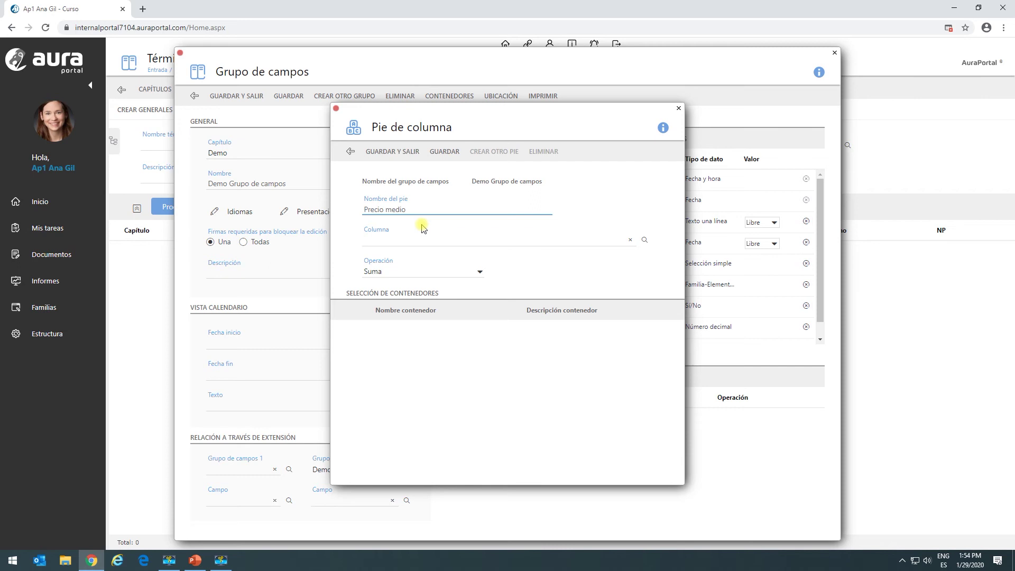
pyautogui.click(645, 242)
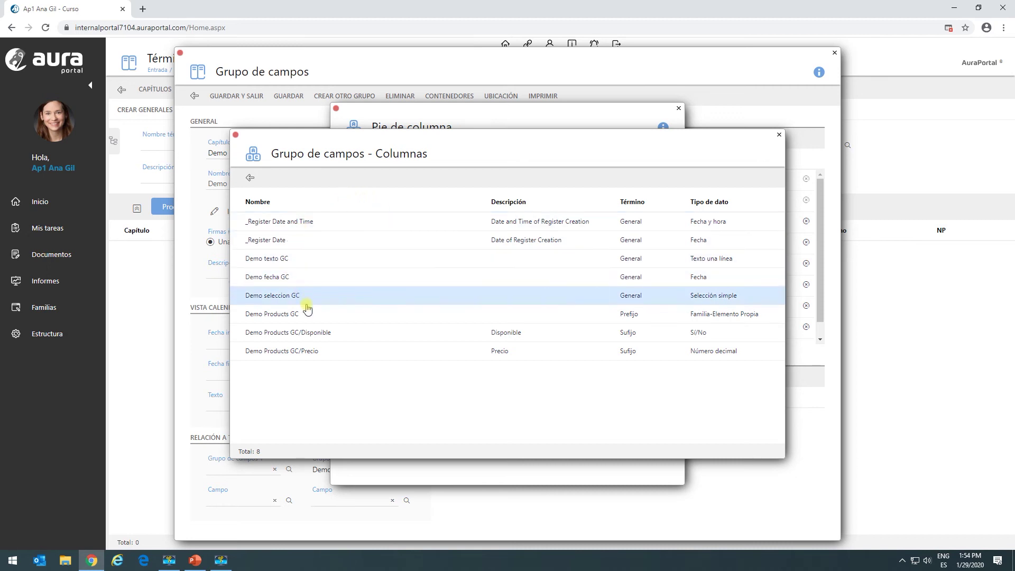
pyautogui.click(312, 352)
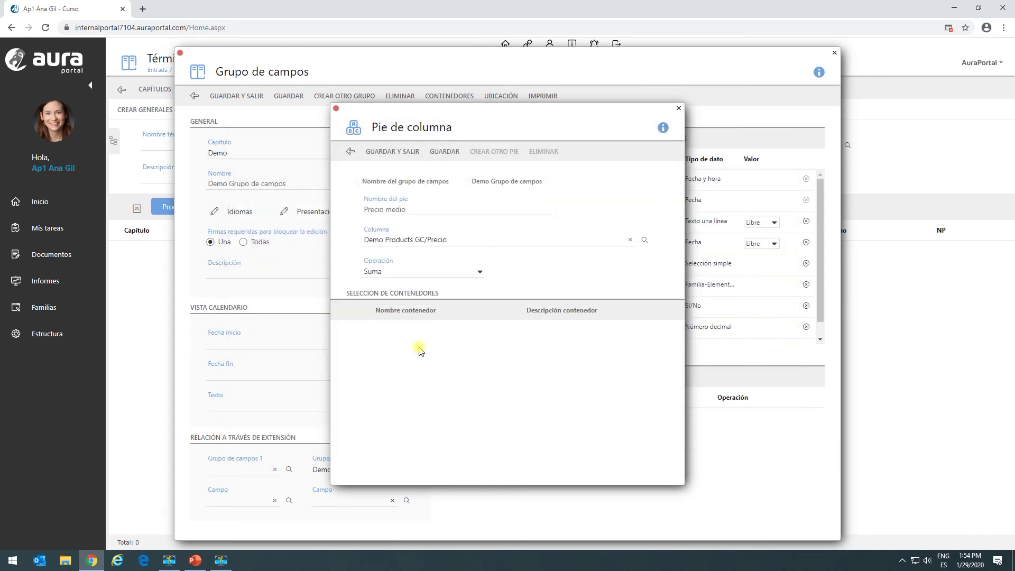
pyautogui.click(480, 272)
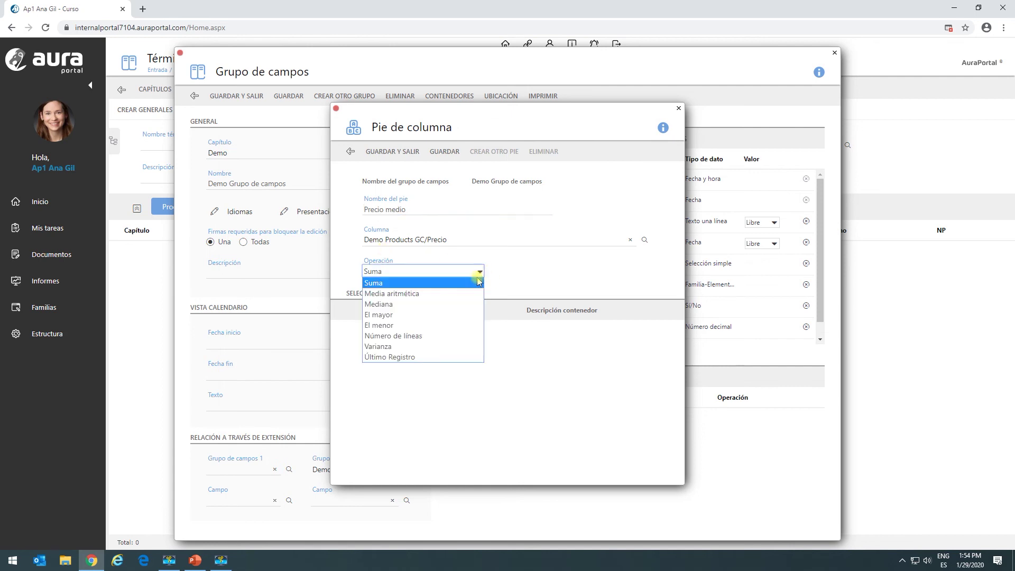
pyautogui.click(401, 294)
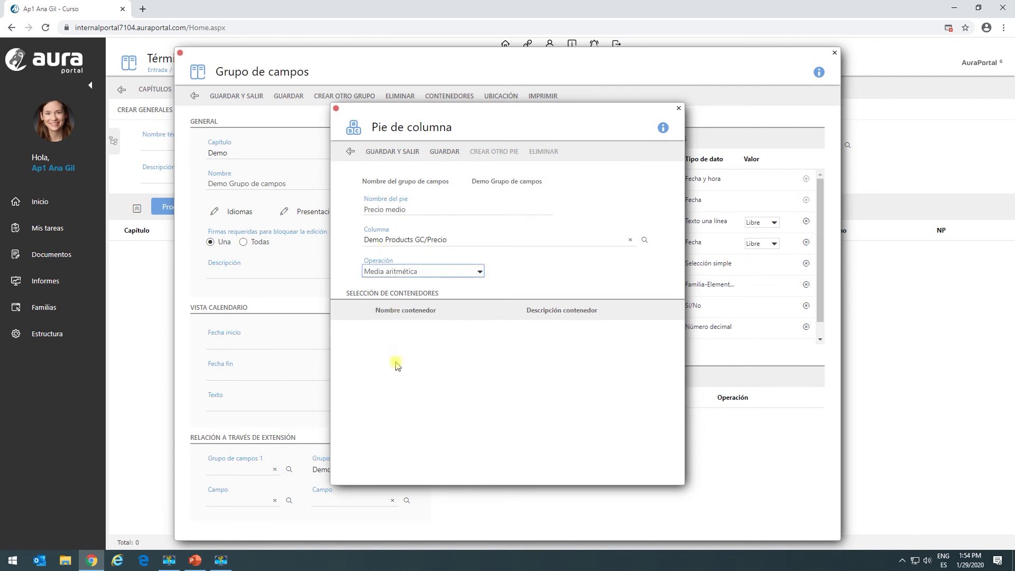
pyautogui.click(394, 152)
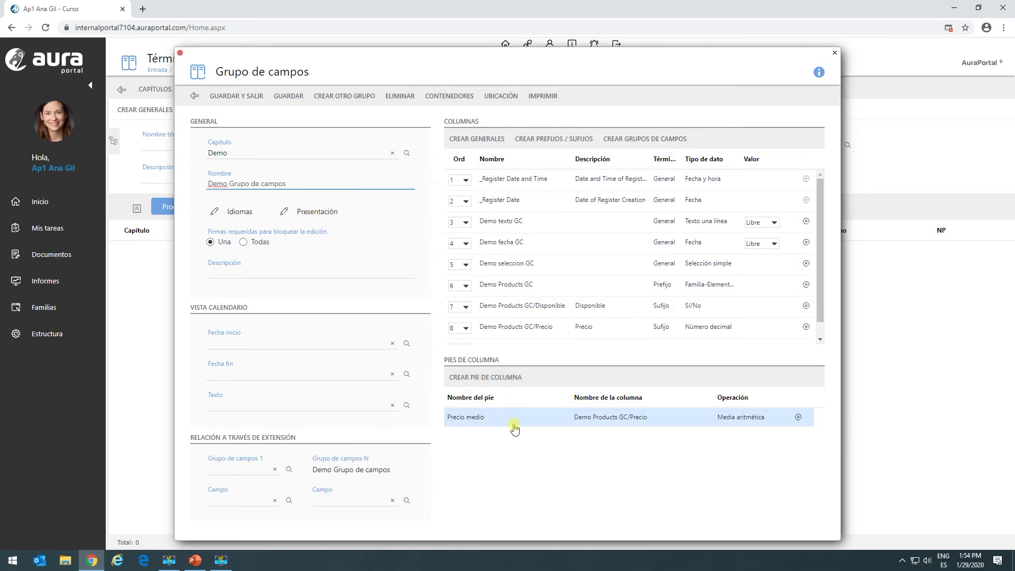
pyautogui.click(247, 98)
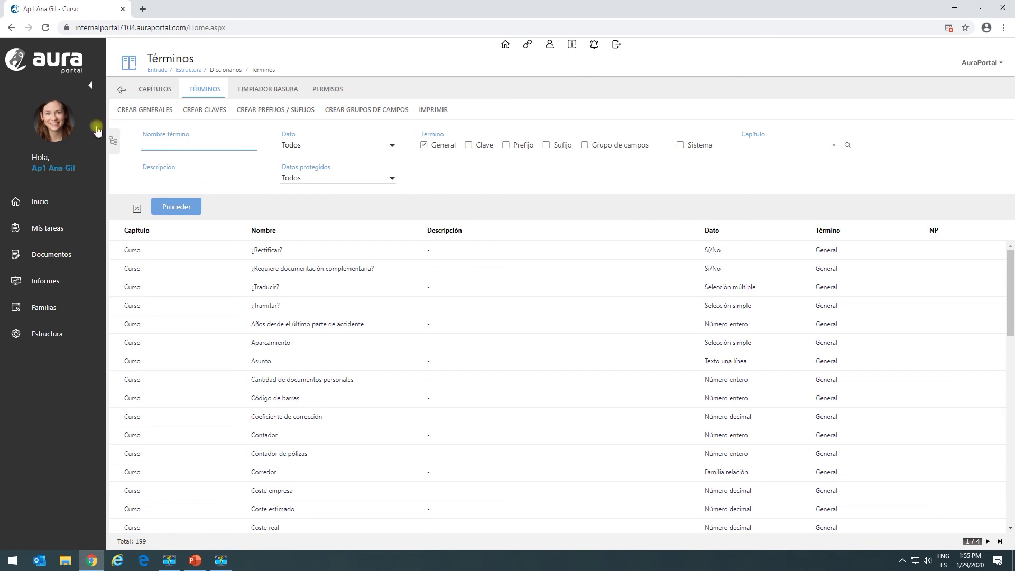
# From Mis tareas, open the 2.0 Profesor task's Grupos de campos section and its form designer.
pyautogui.click(20, 229)
pyautogui.click(230, 152)
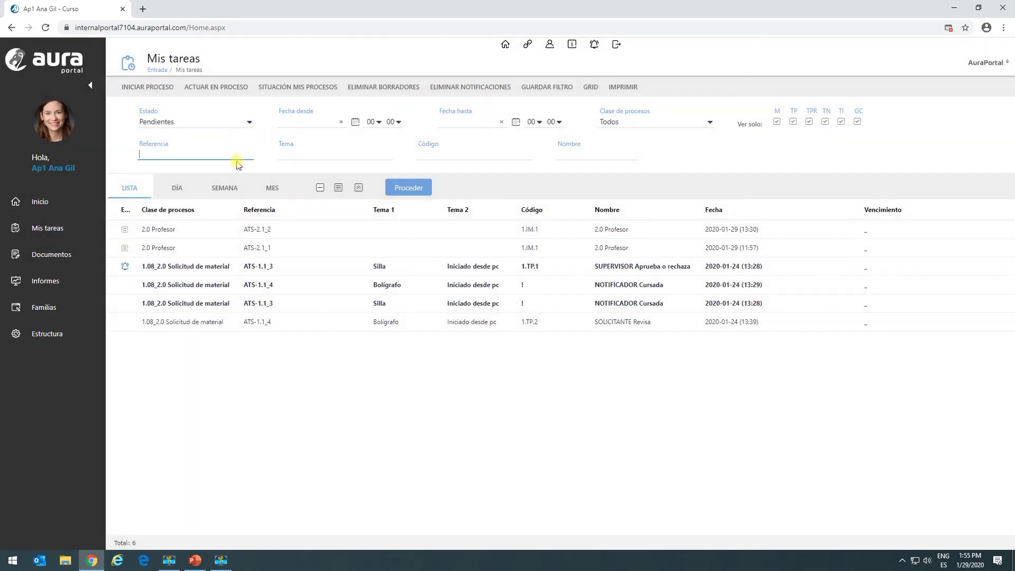
pyautogui.click(191, 236)
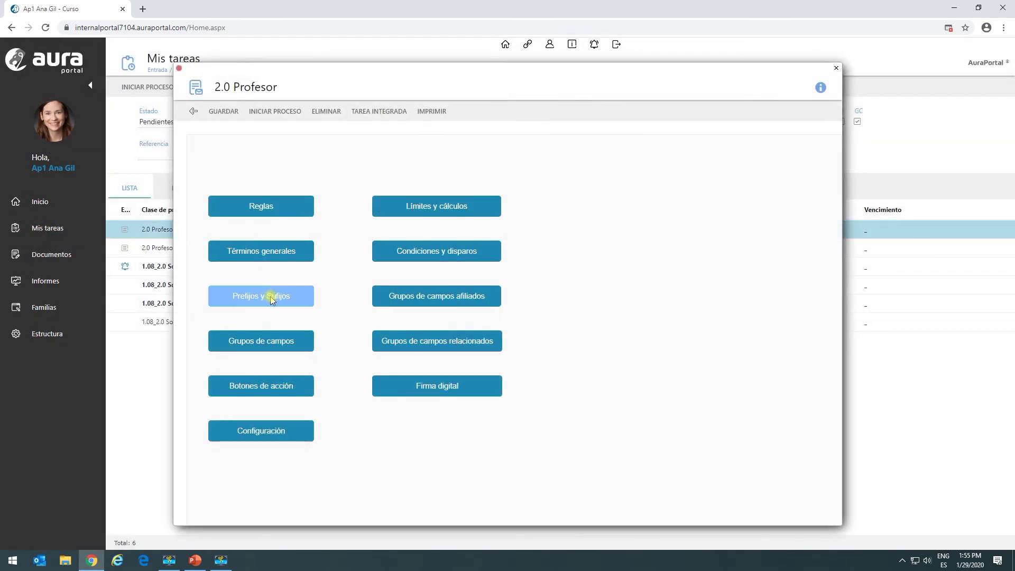
pyautogui.click(261, 342)
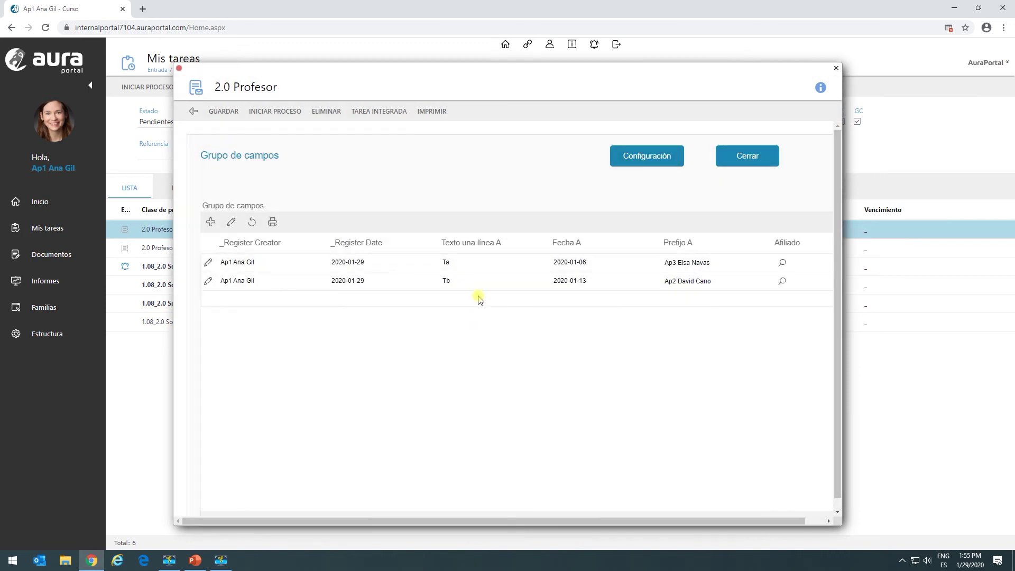
pyautogui.click(645, 157)
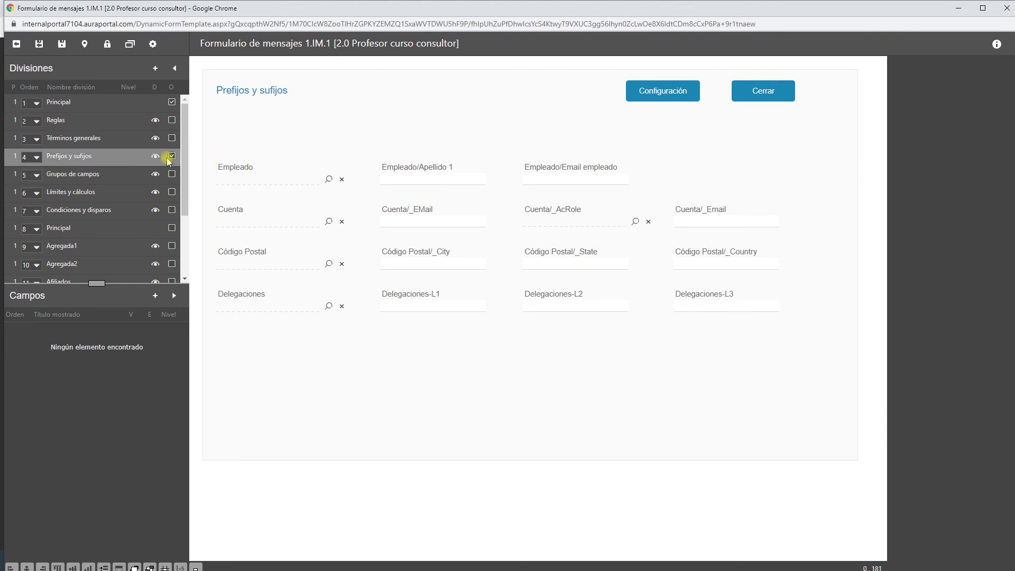
# Make Grupos de campos the opening division, save the field group configuration, then show slide step 2.
pyautogui.click(171, 174)
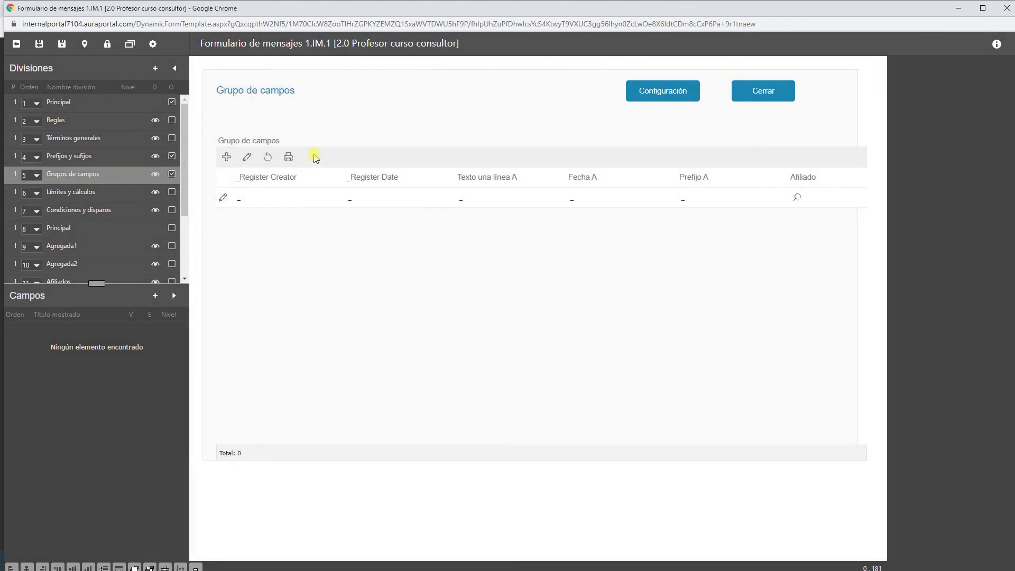
pyautogui.click(318, 155)
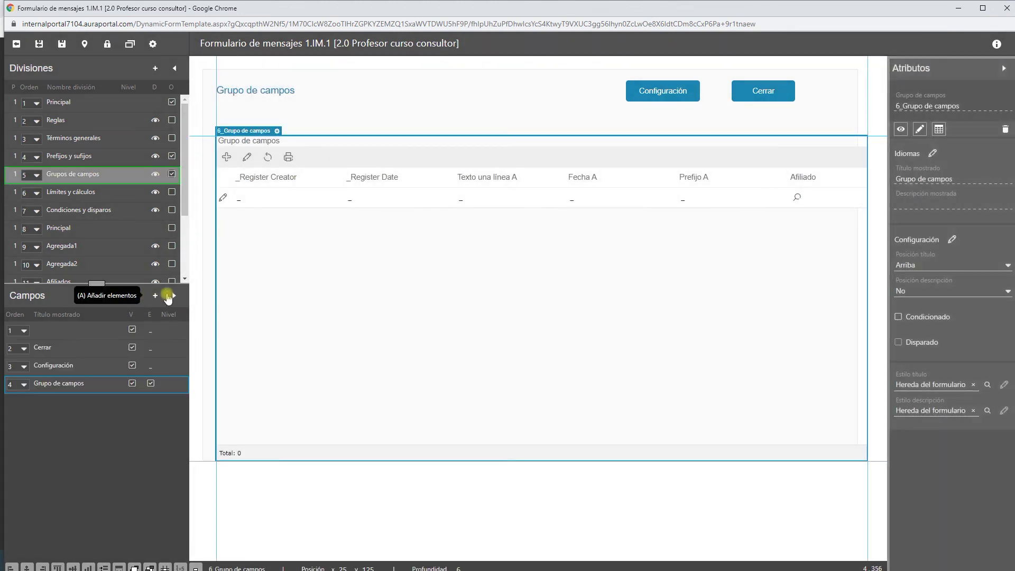
pyautogui.click(172, 297)
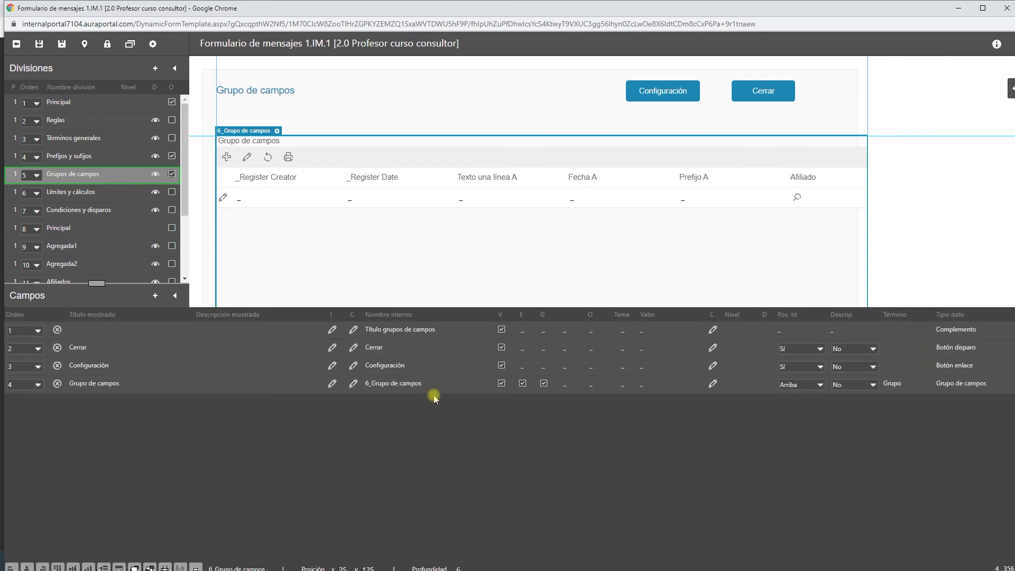
pyautogui.click(353, 385)
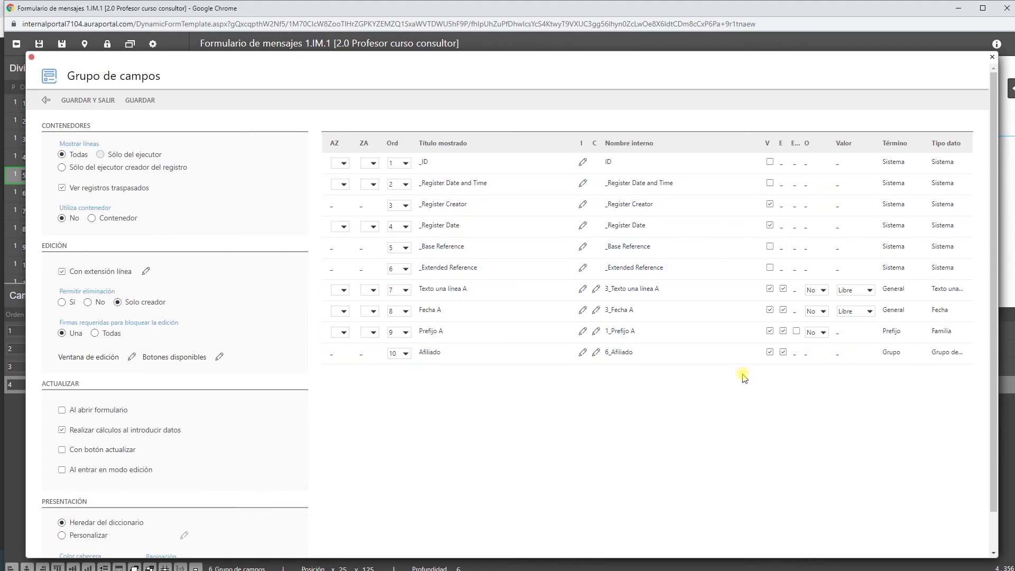
pyautogui.click(73, 102)
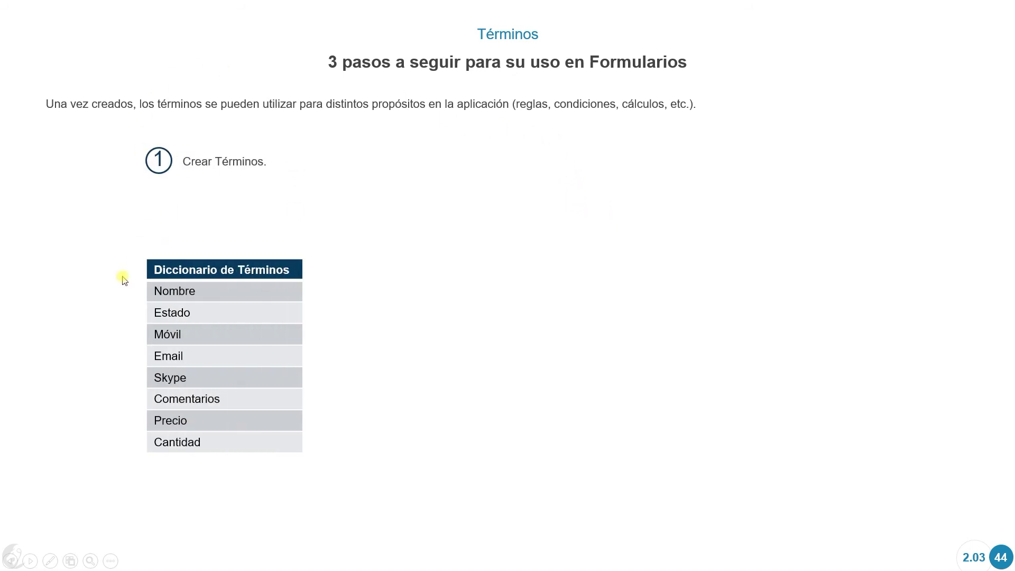
pyautogui.click(263, 233)
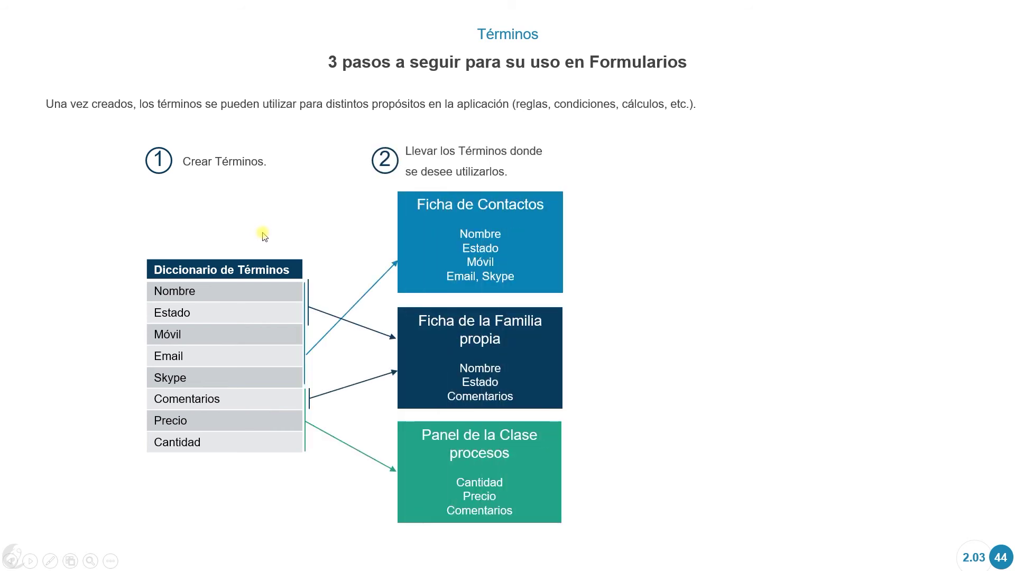